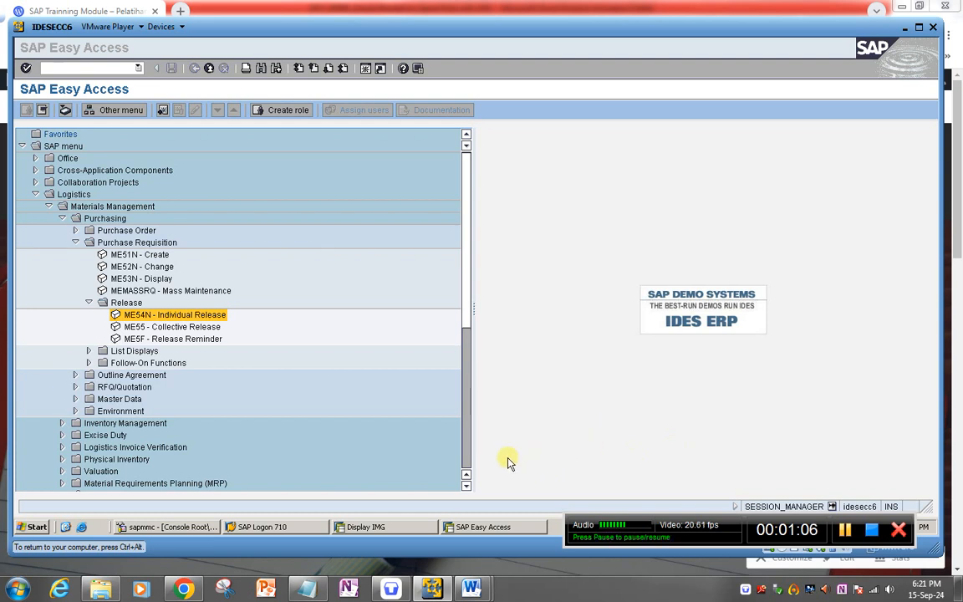
Step: Switch to Chrome and look through the SAP PM, SAP QM and SAP PP course material on trainningsap.wordpress.com
left_click(183, 589)
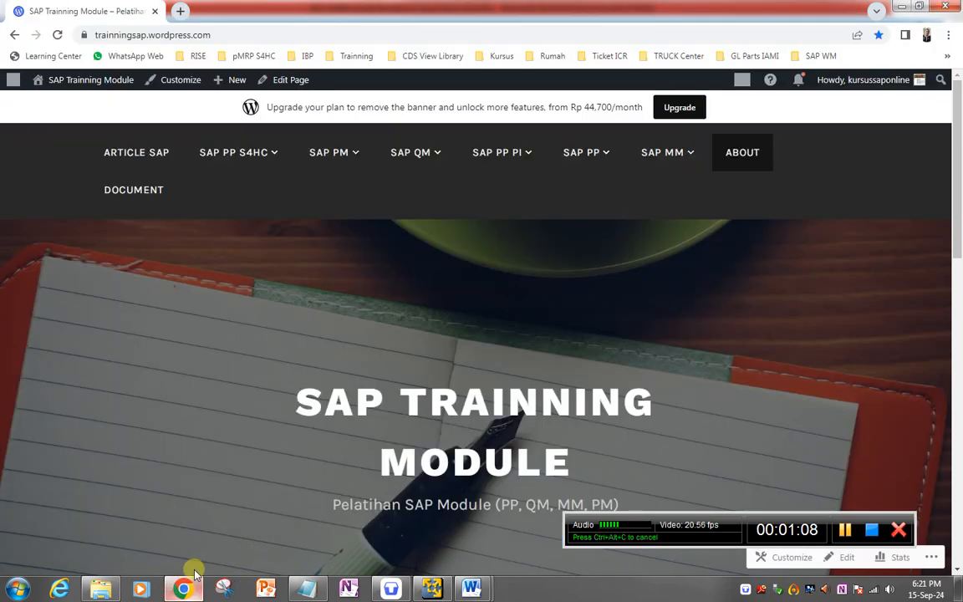
left_click(243, 34)
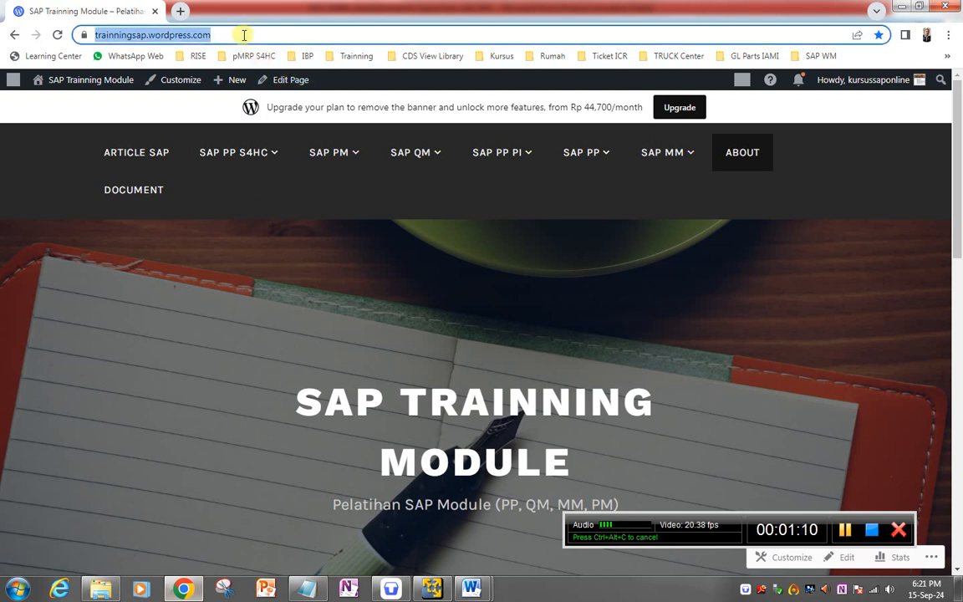
left_click(265, 37)
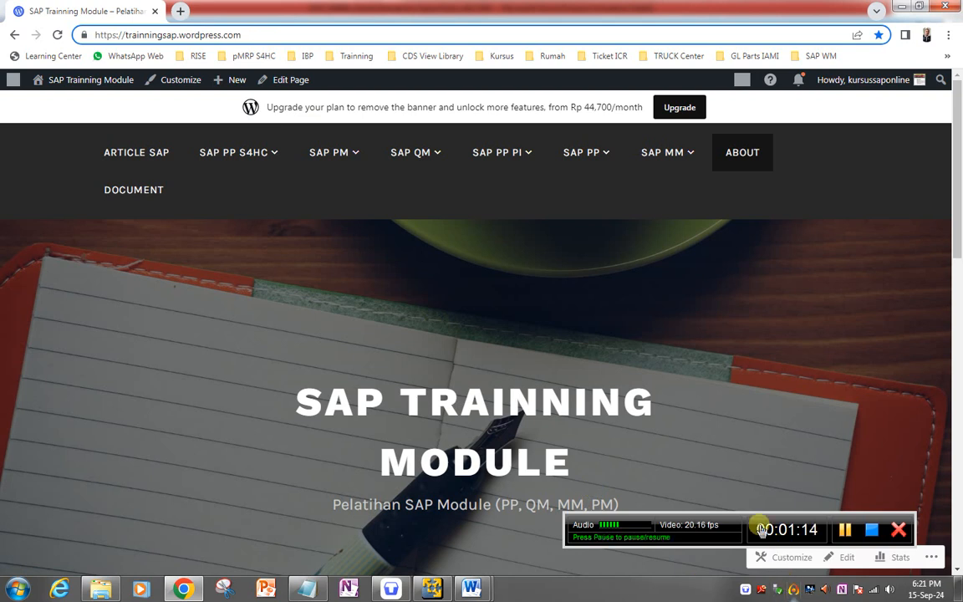
left_click_drag(739, 517, 550, 544)
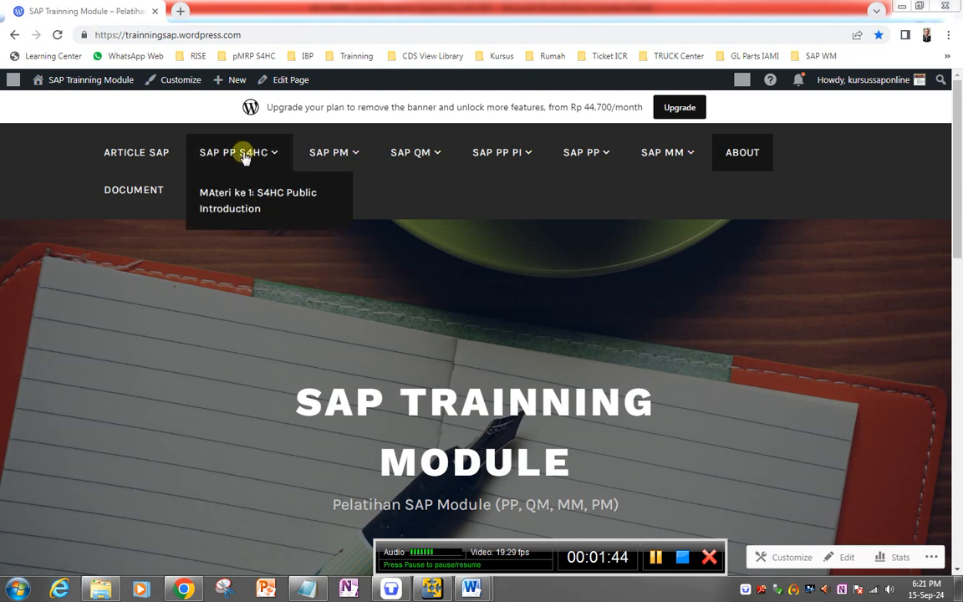
mouse_move(325, 157)
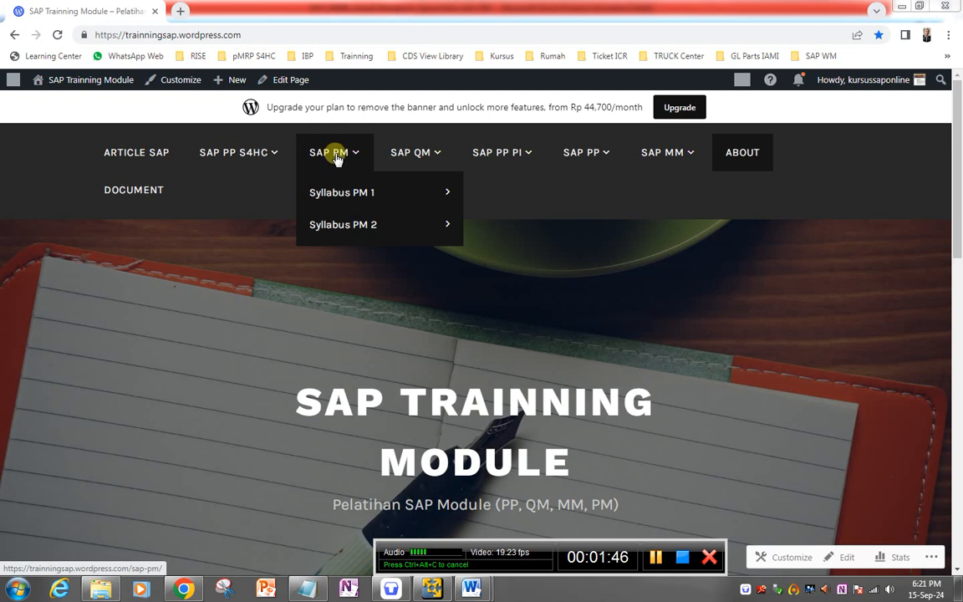
mouse_move(404, 164)
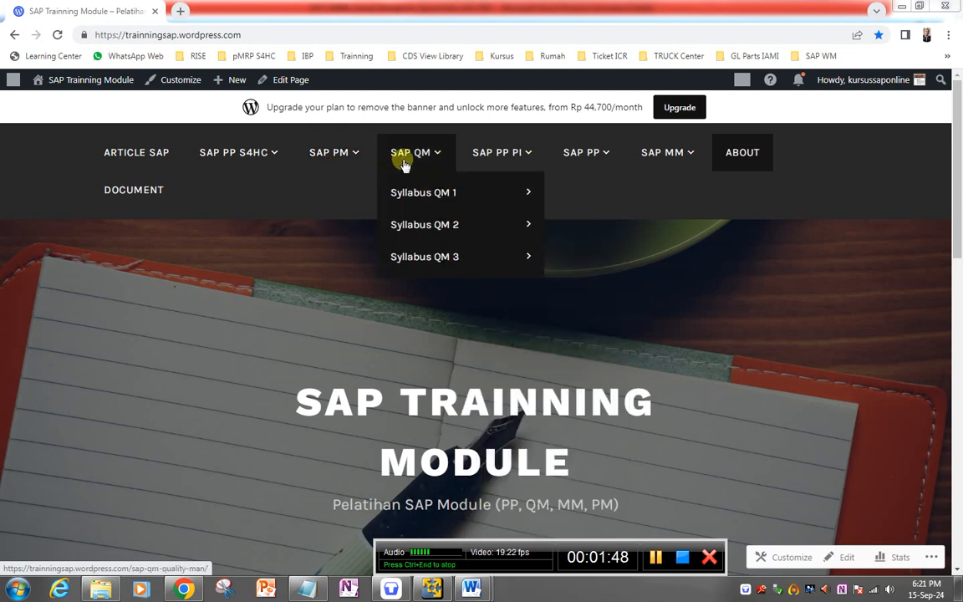
mouse_move(398, 189)
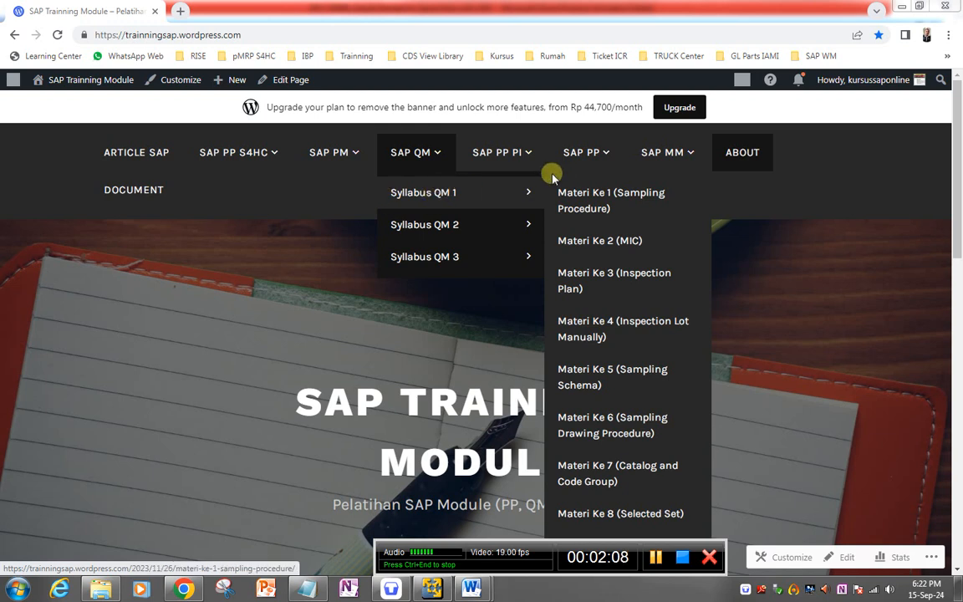
mouse_move(572, 166)
mouse_move(575, 190)
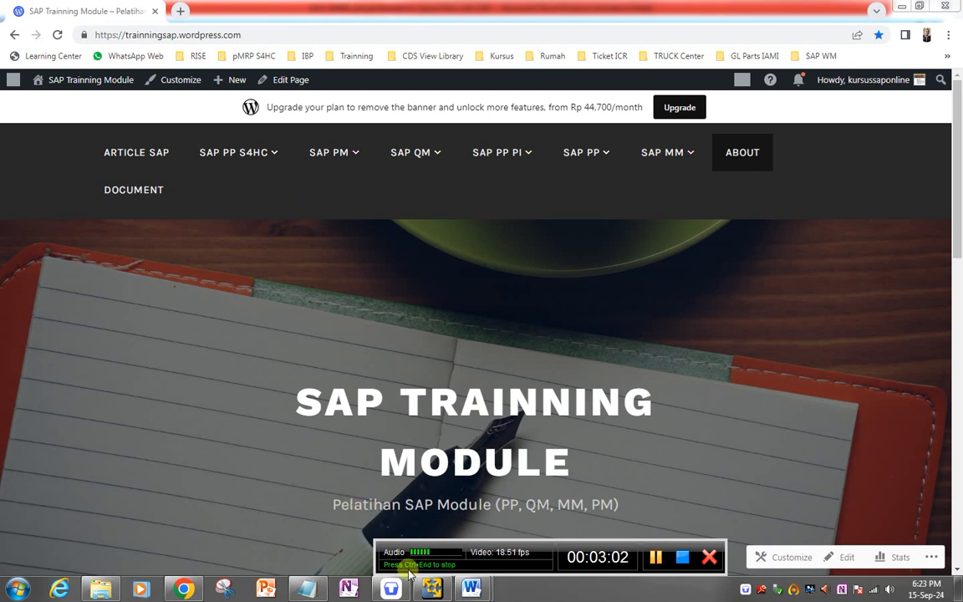
Step: Switch to the IDESECC6 virtual machine and view its sapmmc console, SAP Logon 710 and Display IMG windows
left_click(431, 589)
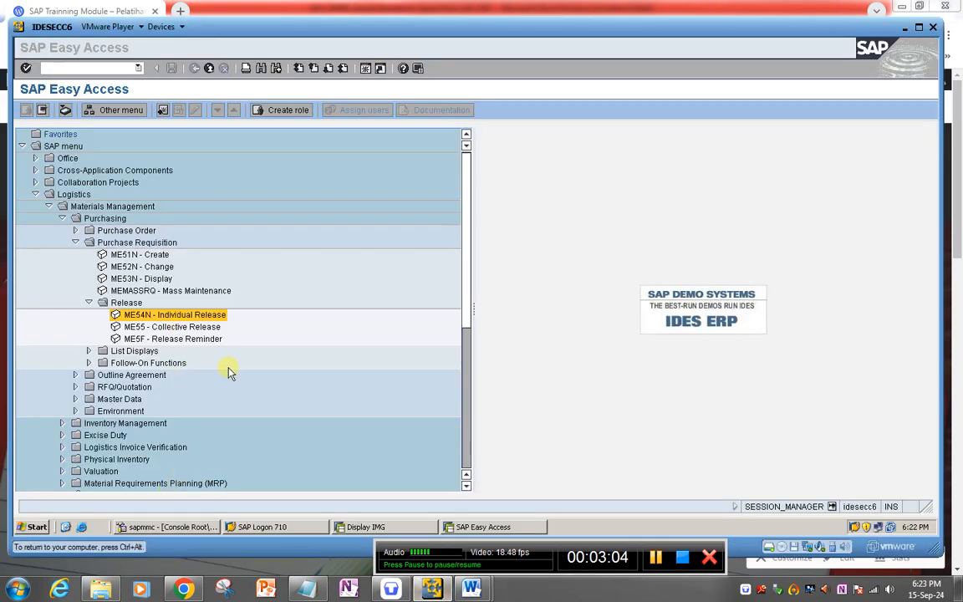
left_click(159, 525)
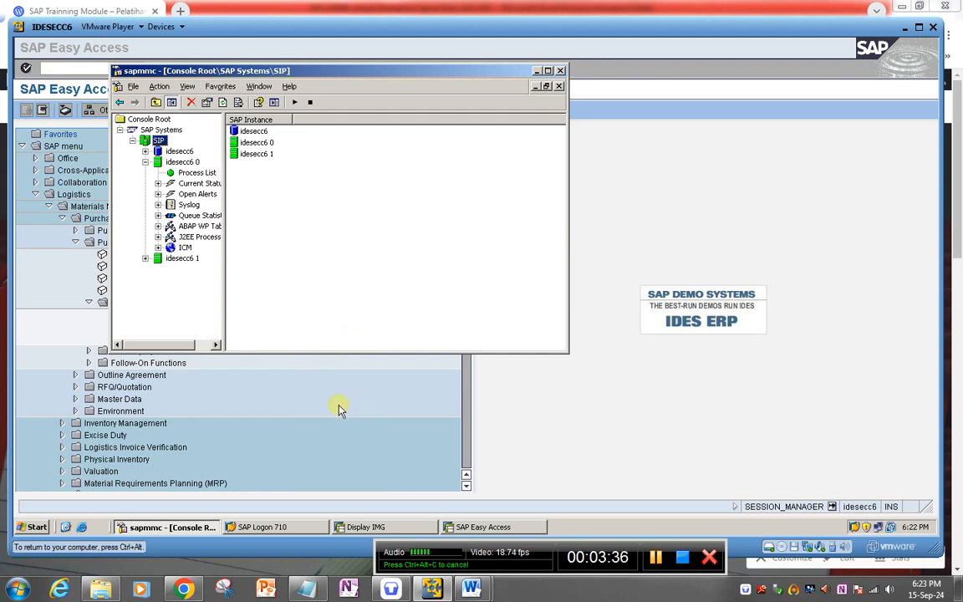
left_click(268, 528)
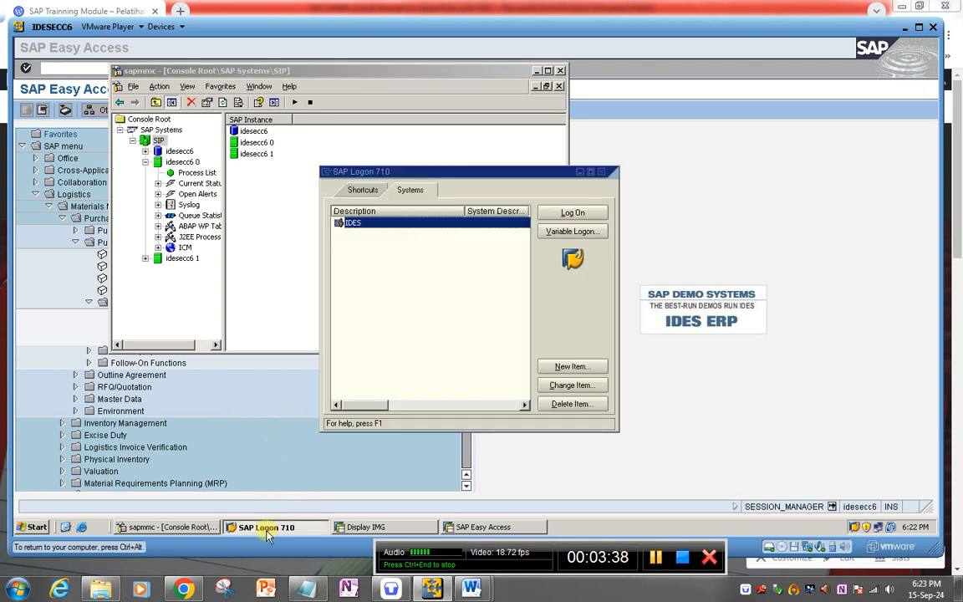
left_click(361, 528)
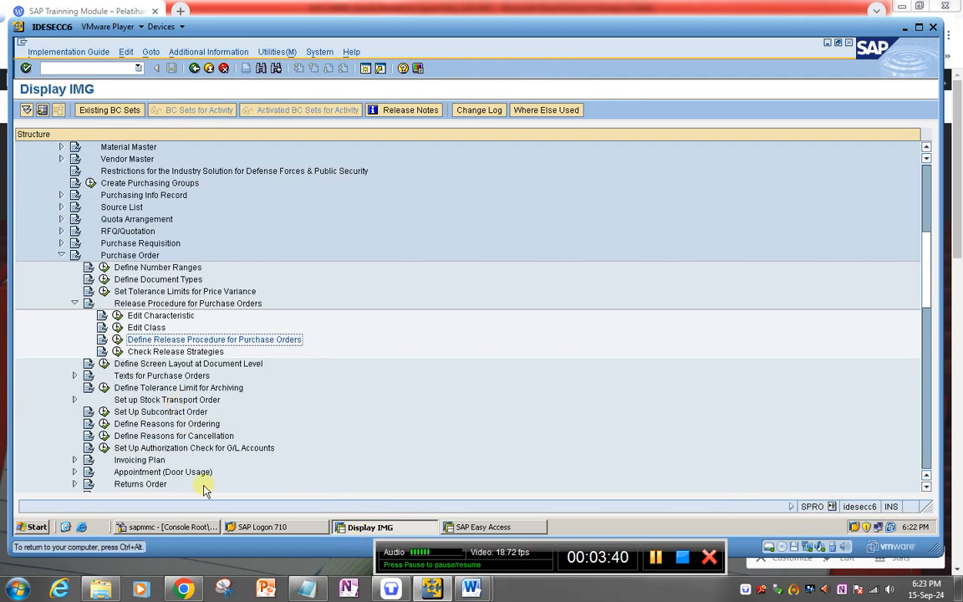
left_click(152, 528)
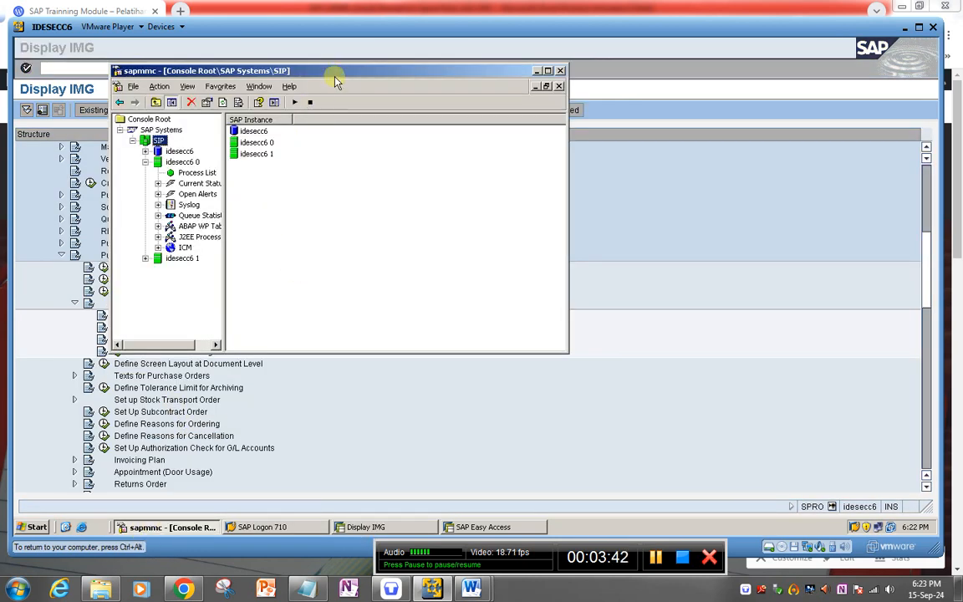
left_click_drag(336, 87, 337, 112)
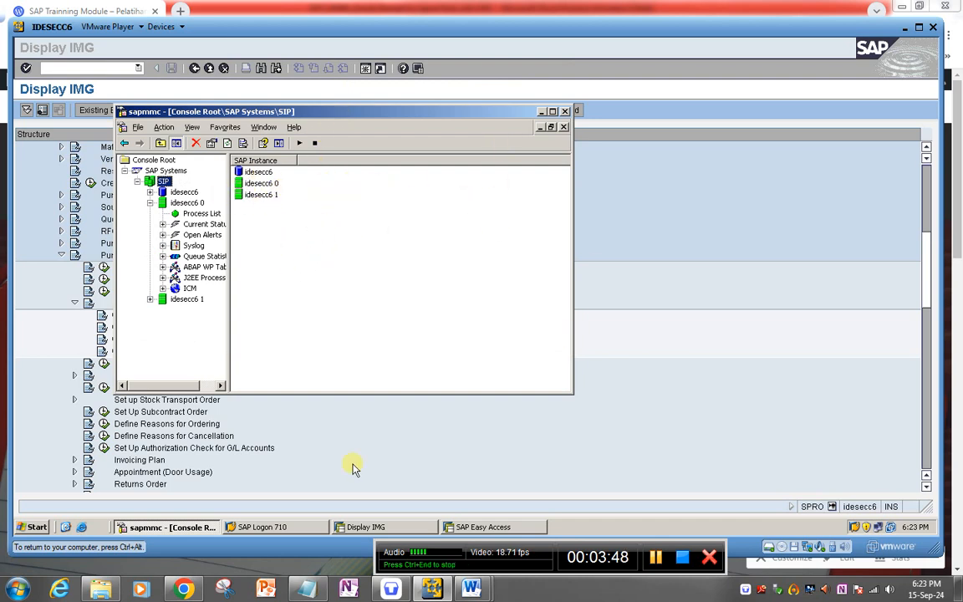
left_click(294, 529)
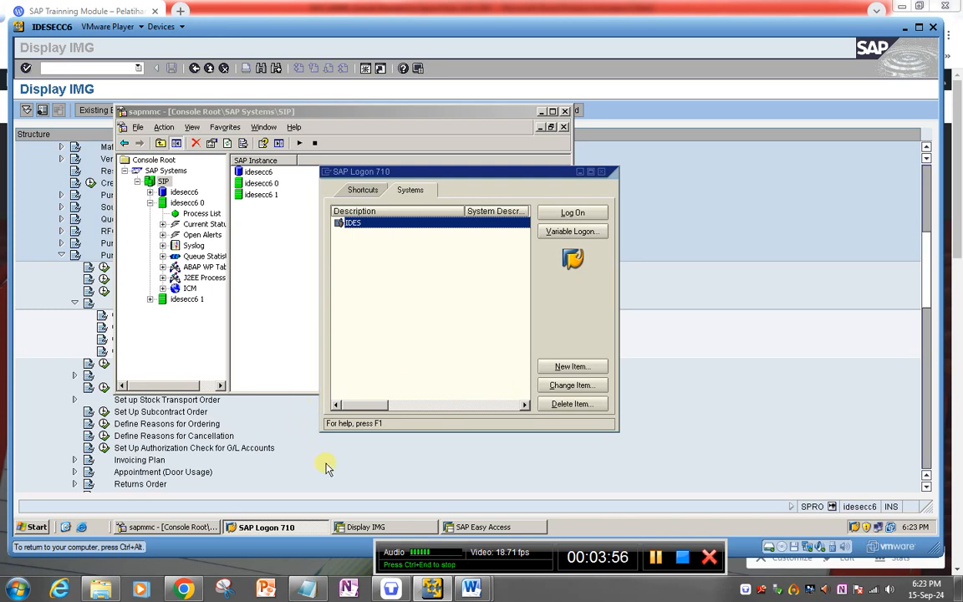
Step: Switch to Windows Explorer and check the size of the SAP IDES ECC6 SR2 folder on drive D in its properties
left_click(101, 590)
left_click(107, 255)
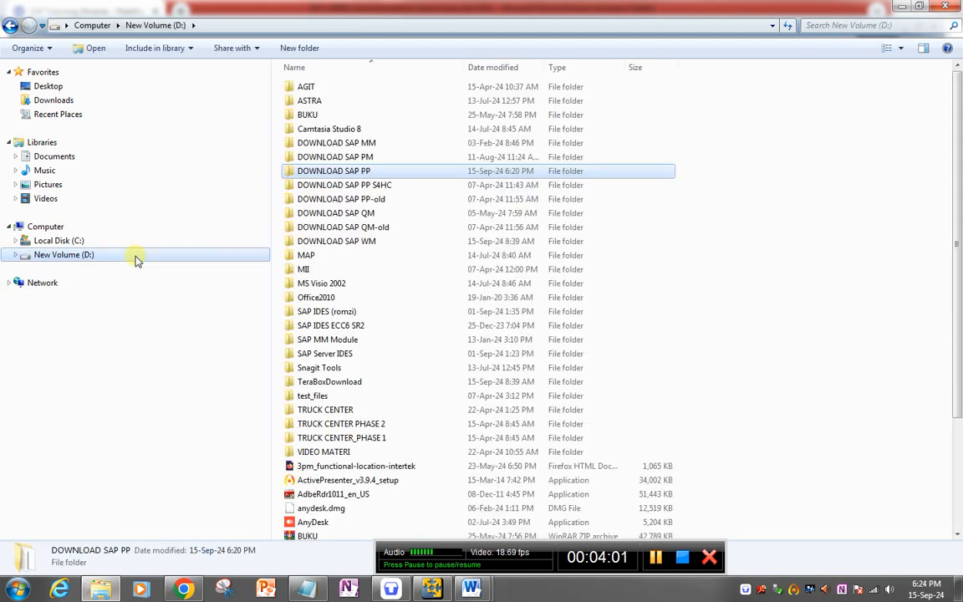
right_click(369, 326)
left_click(408, 316)
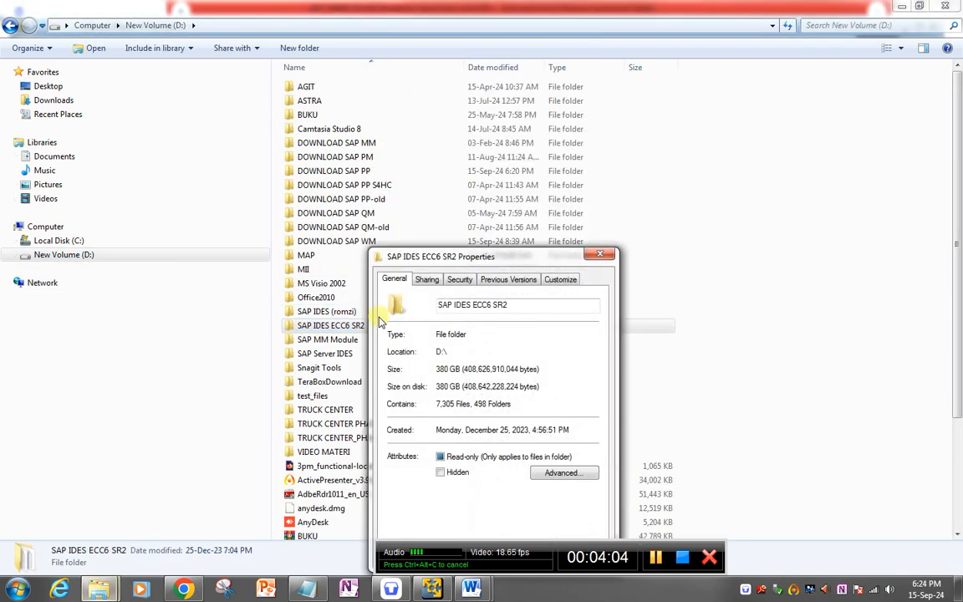
left_click_drag(467, 223, 391, 222)
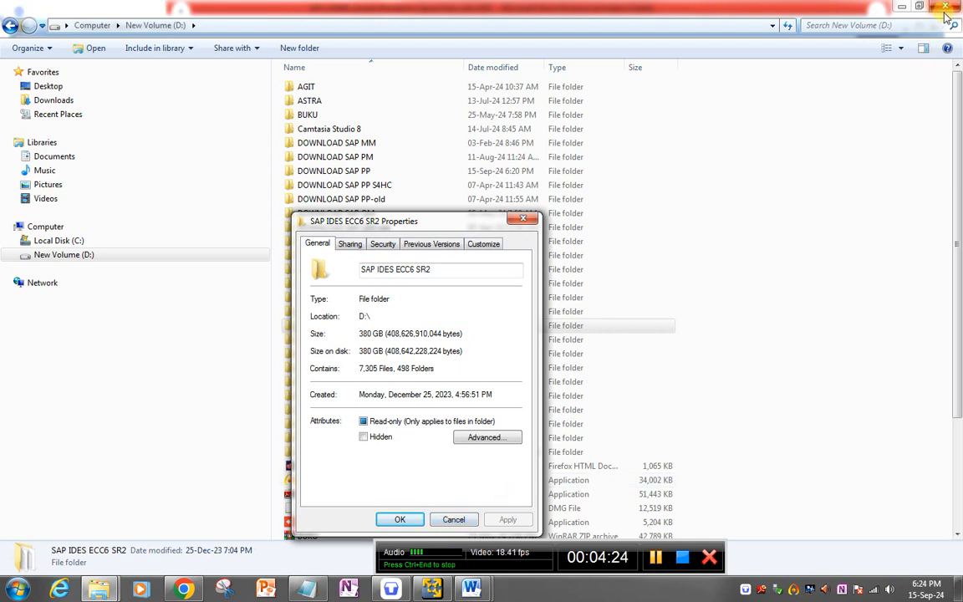
left_click(454, 519)
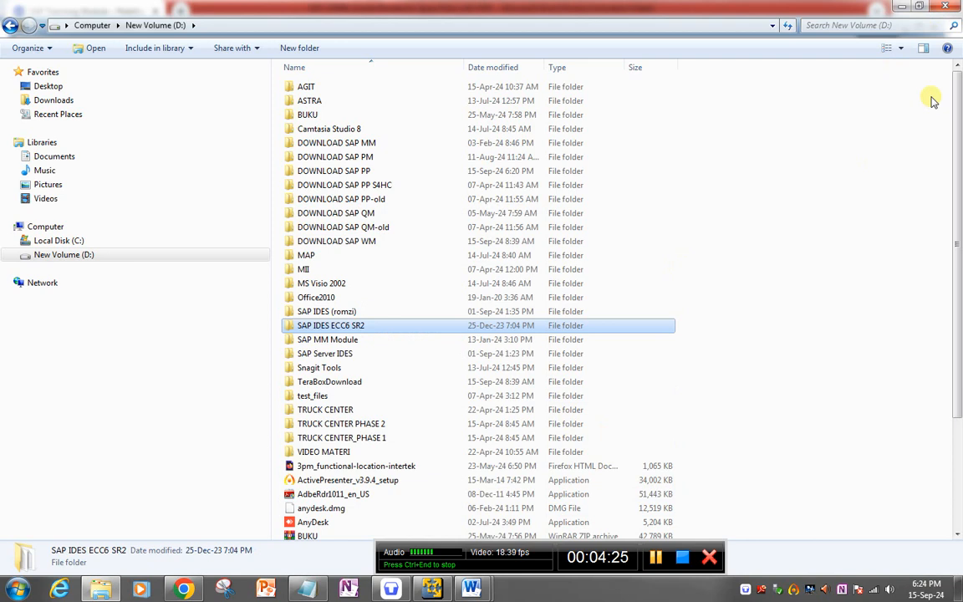
left_click(946, 6)
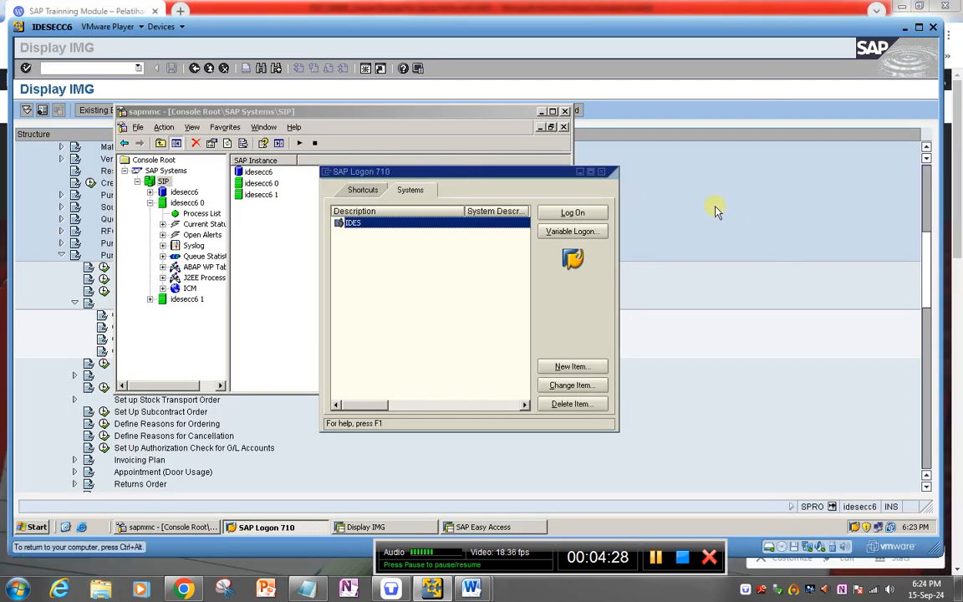
Step: Return to the virtual machine's Display IMG session, leave it with /n, and reopen the SAP Reference IMG through transaction spro
left_click(657, 202)
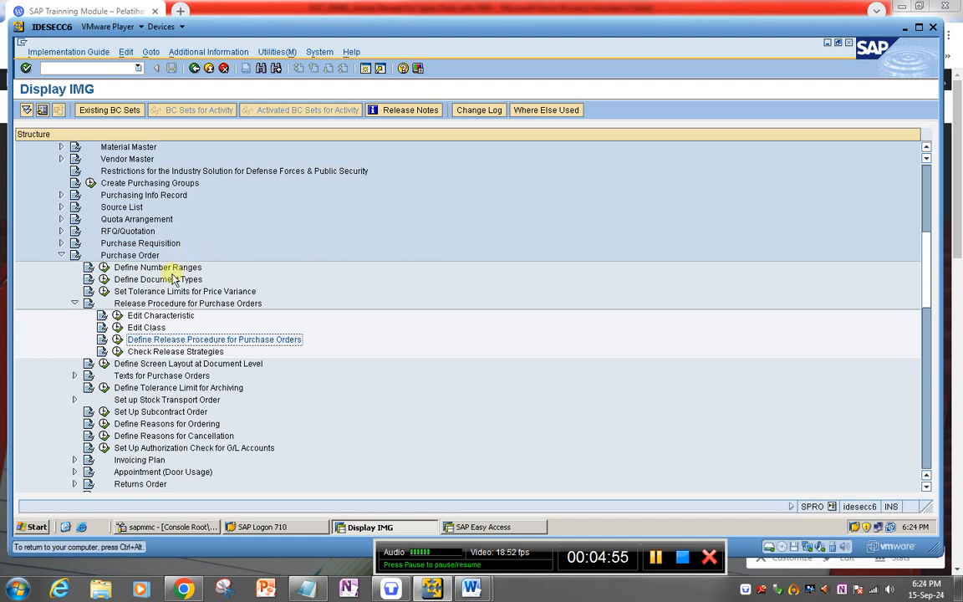
left_click(61, 255)
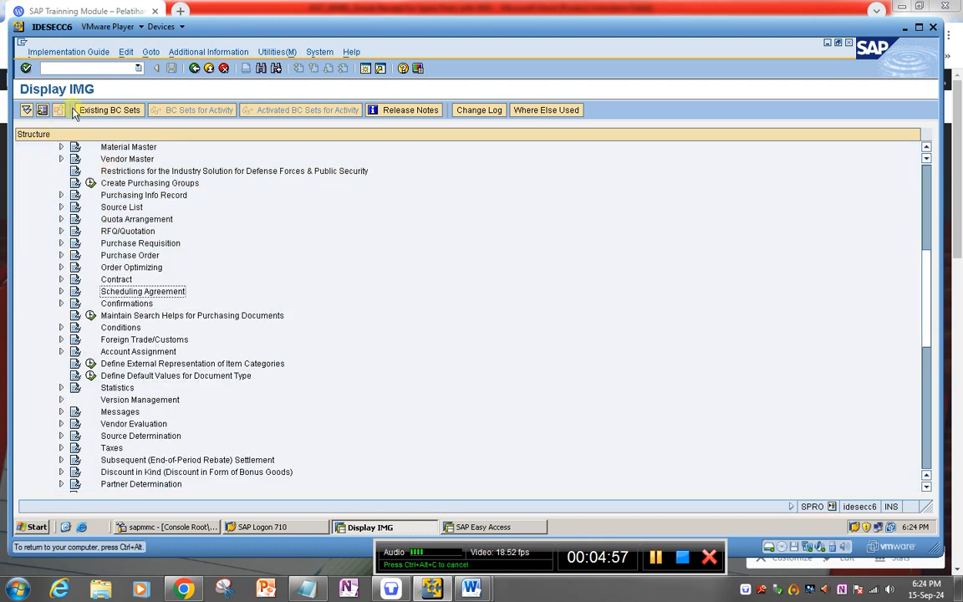
left_click(77, 69)
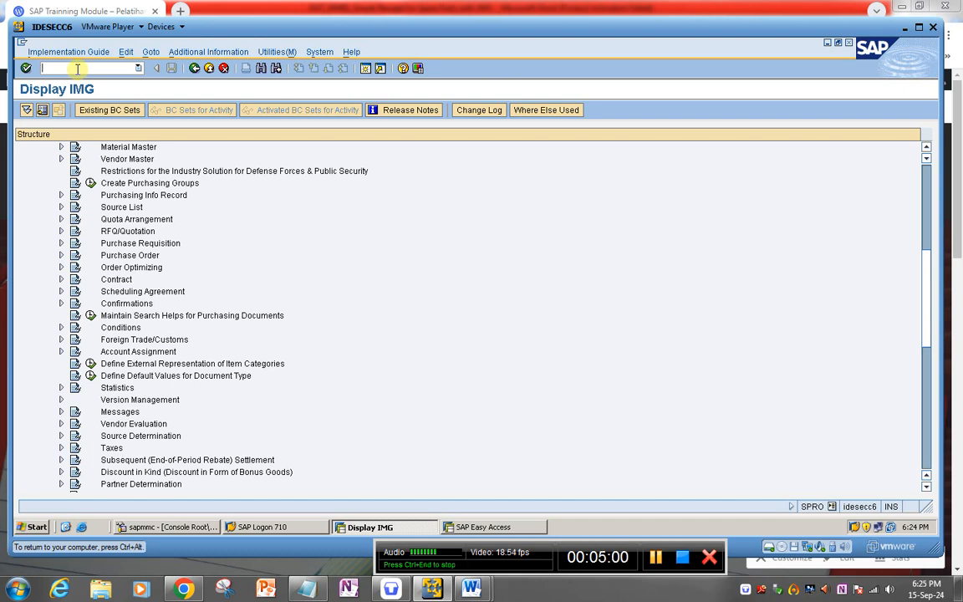
type("/n")
key("Return")
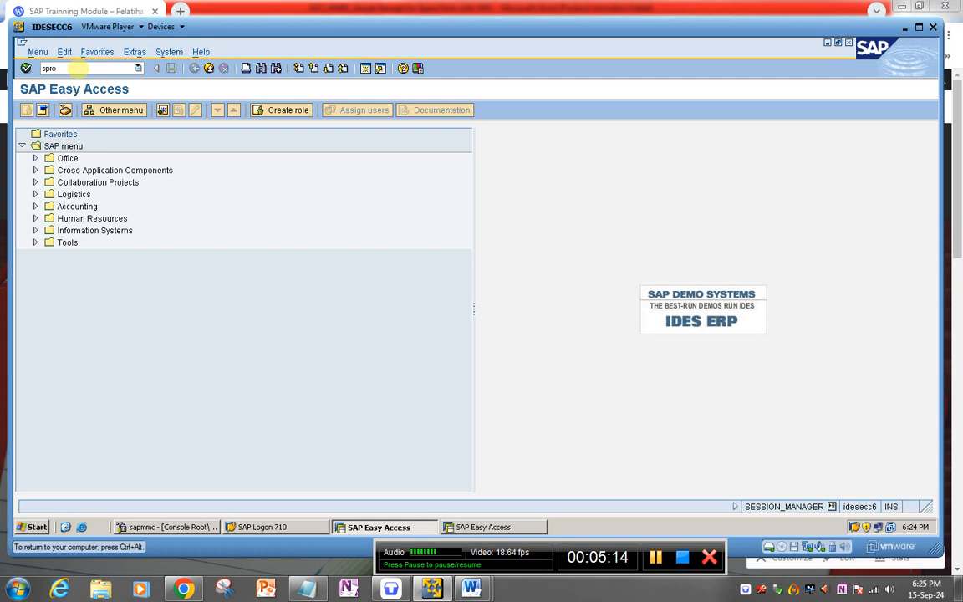
key("Return")
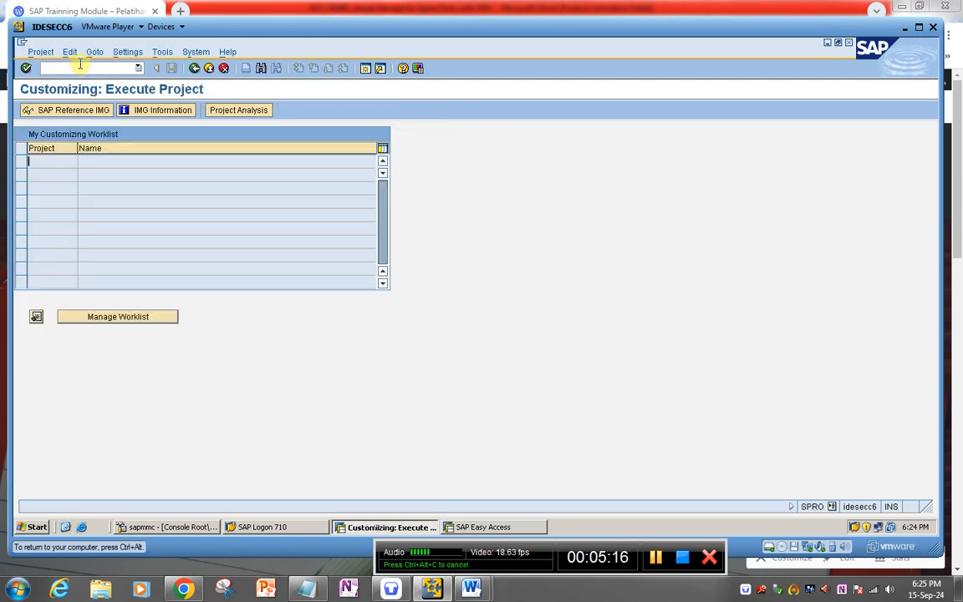
left_click(71, 110)
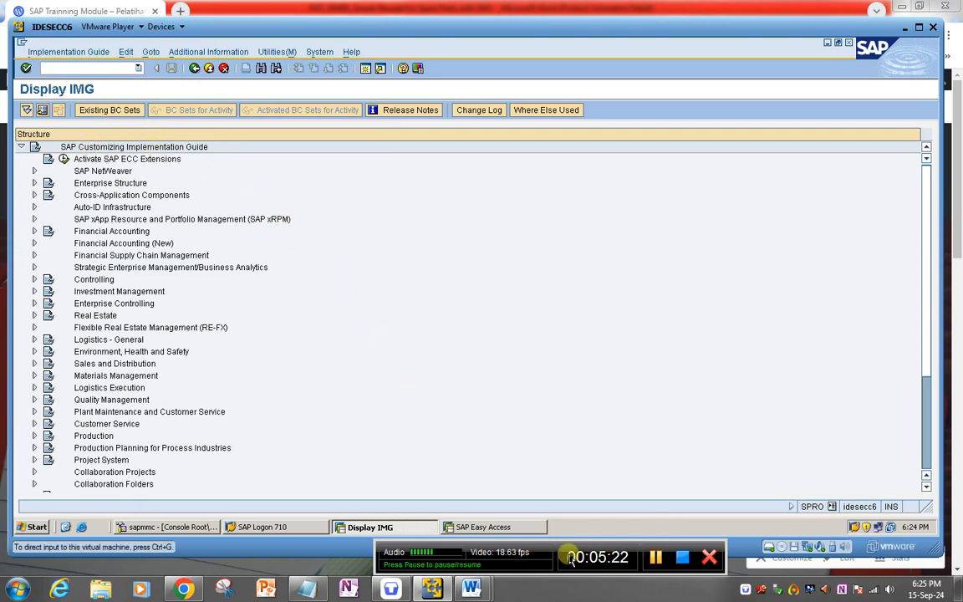
left_click_drag(559, 543, 547, 546)
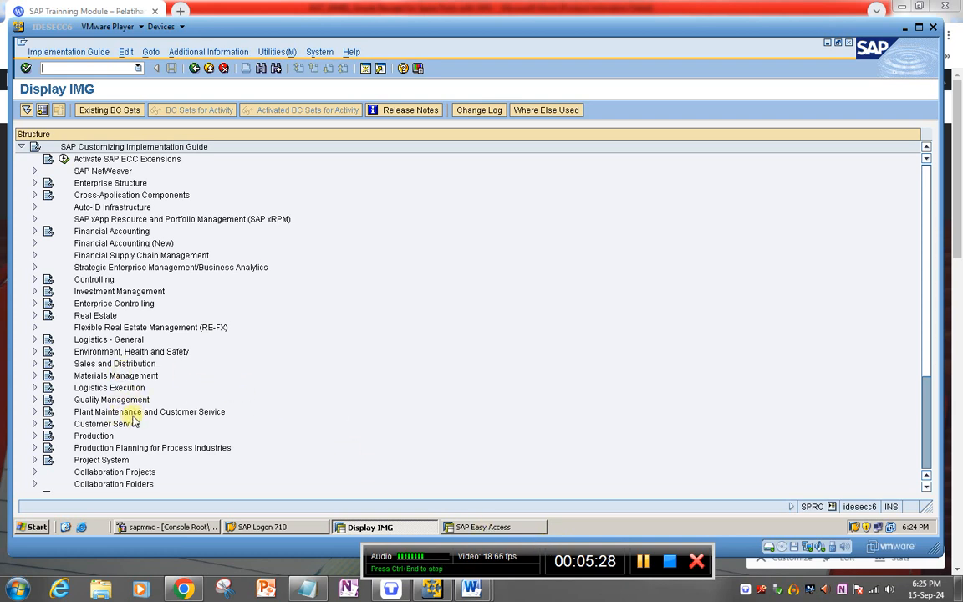
Step: Expand Materials Management and its Purchasing node in the SAP Customizing Implementation Guide
left_click(258, 336)
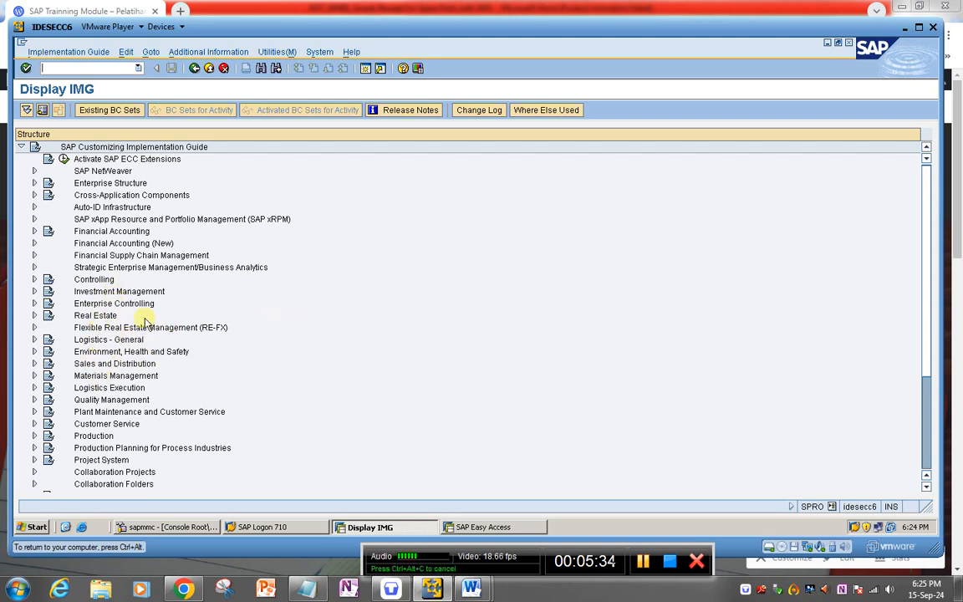
left_click(103, 340)
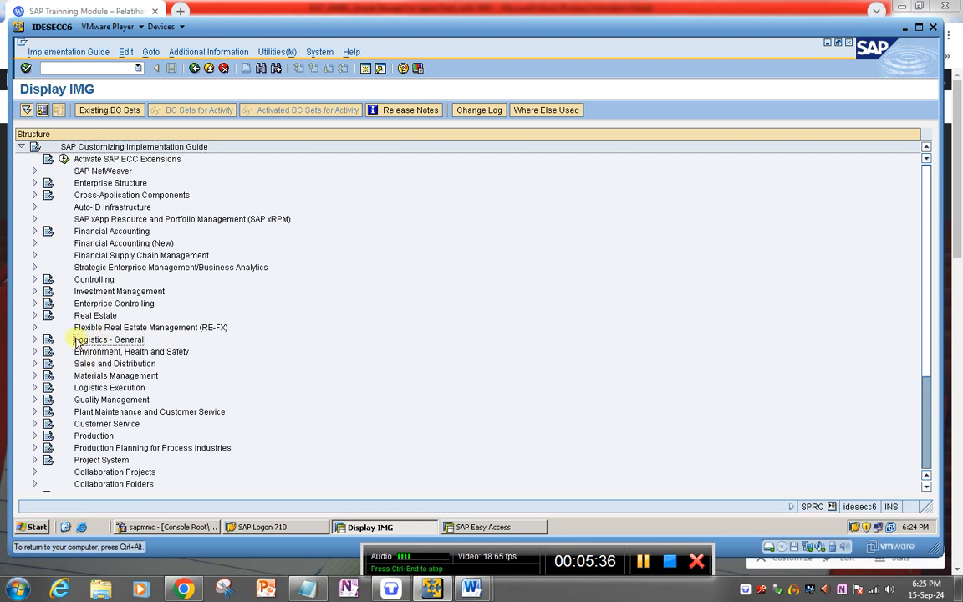
left_click(80, 378)
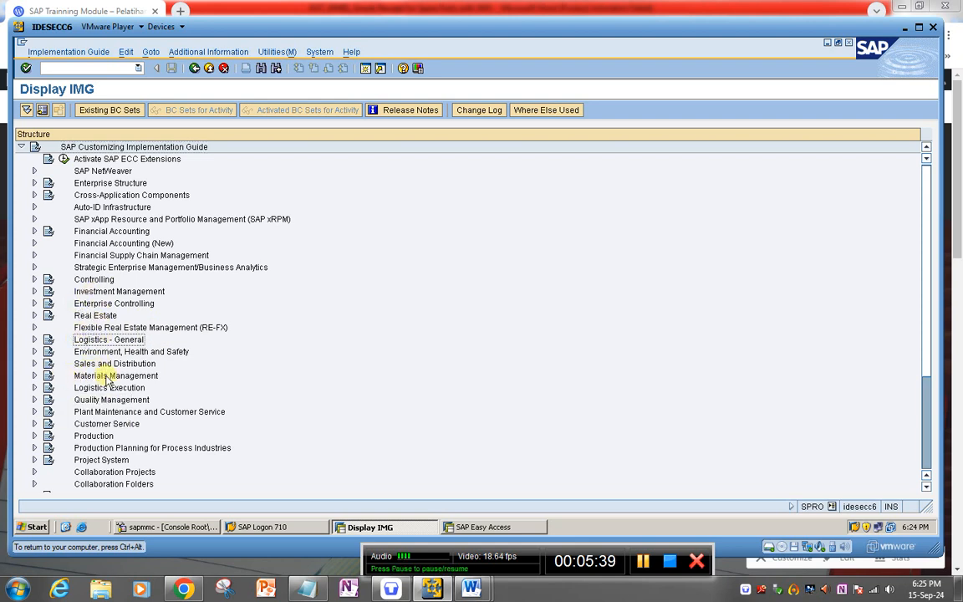
left_click(34, 376)
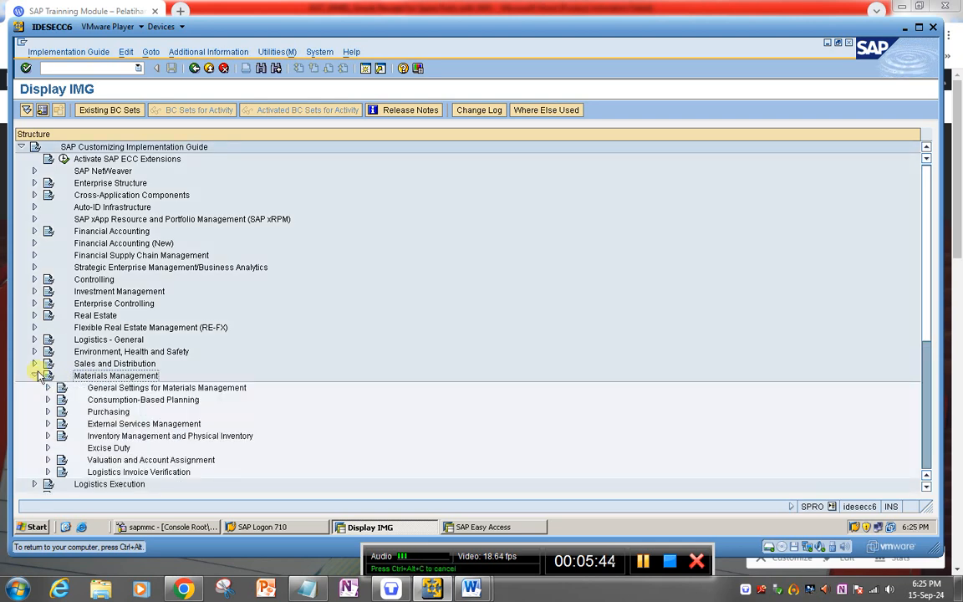
scroll(251, 368, "down", 2)
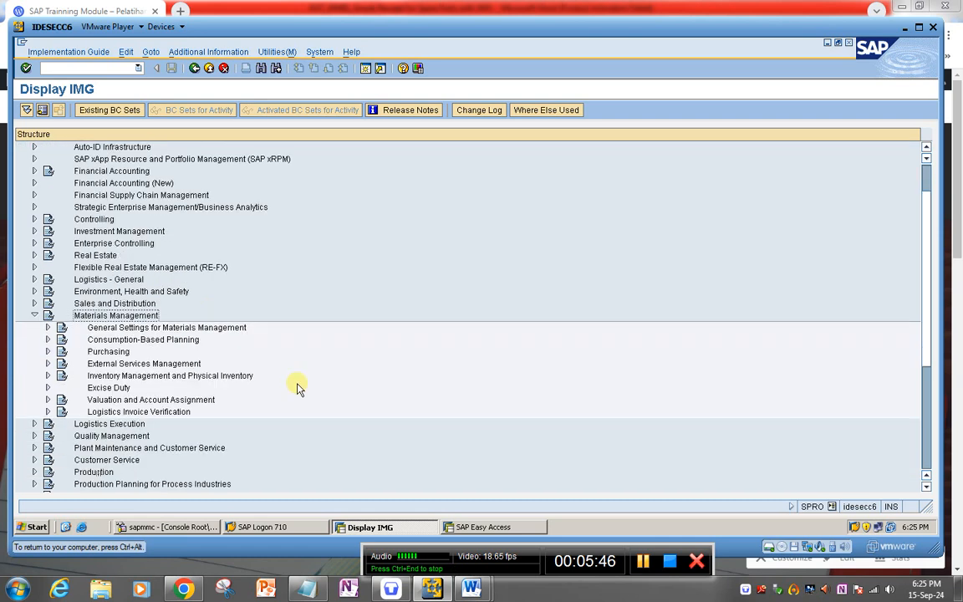
left_click(47, 351)
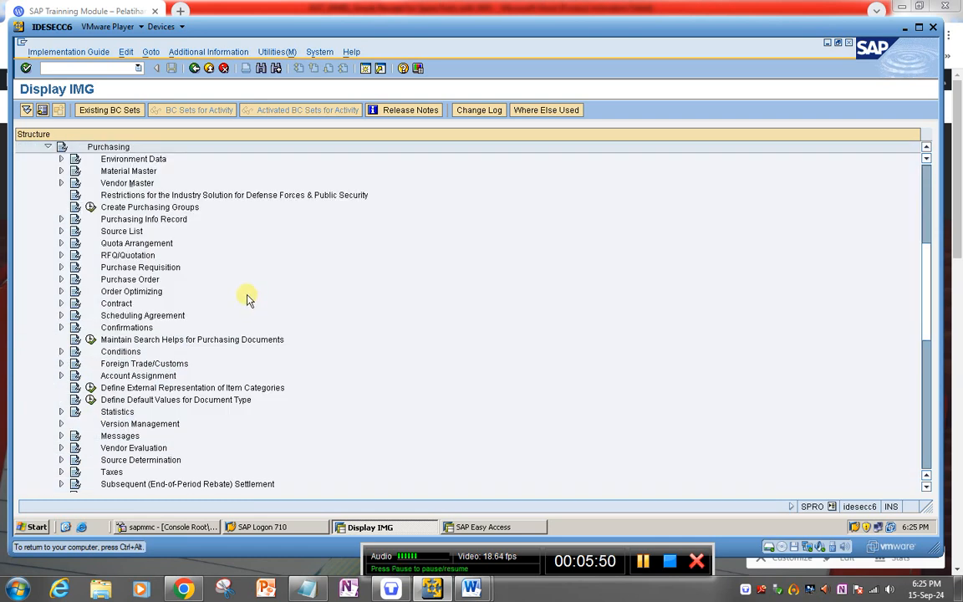
scroll(248, 301, "up", 2)
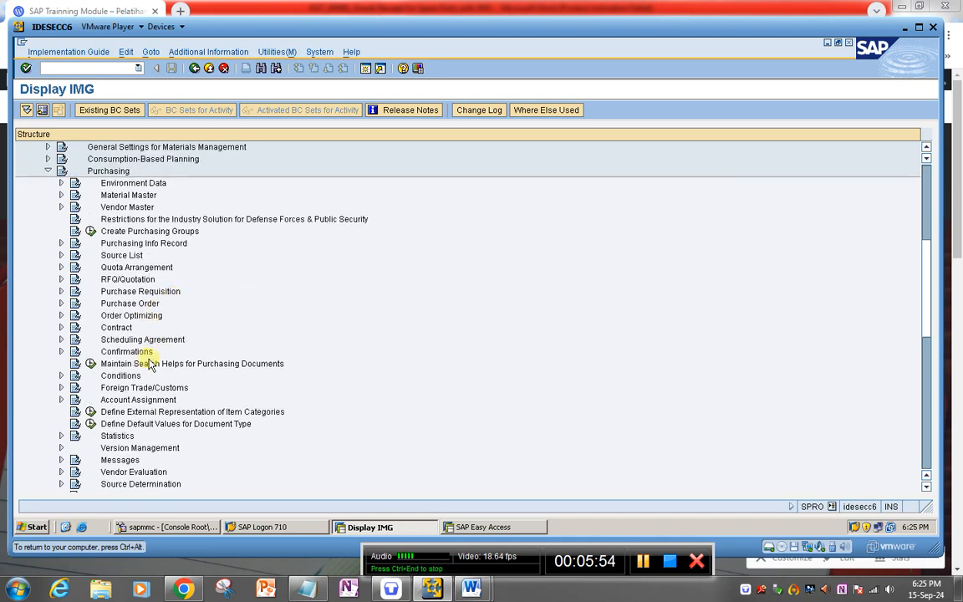
scroll(162, 292, "up", 1)
scroll(167, 310, "down", 7)
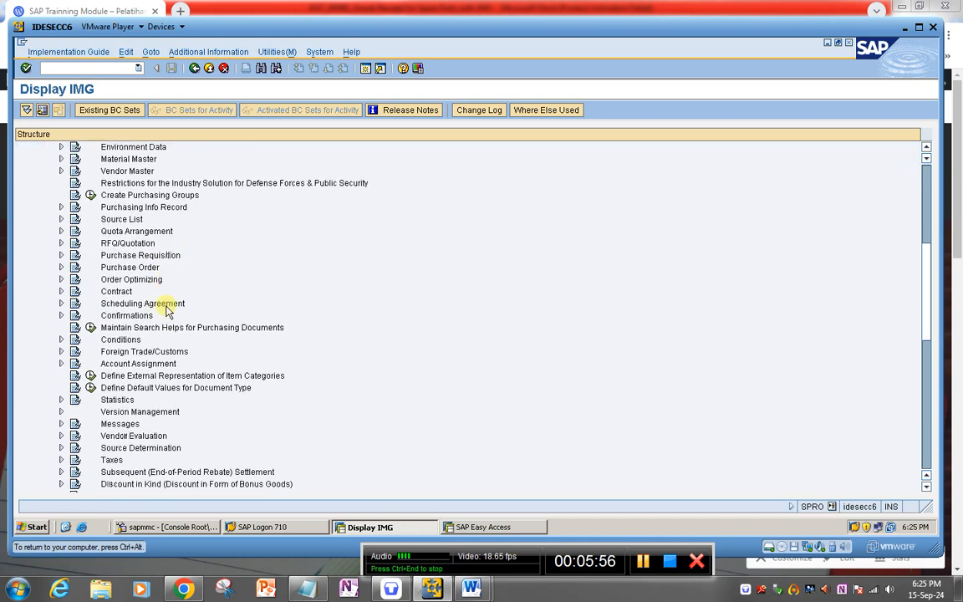
Step: Look through the configuration nodes listed under Purchasing, including Purchase Requisition and Purchase Order
scroll(170, 324, "down", 13)
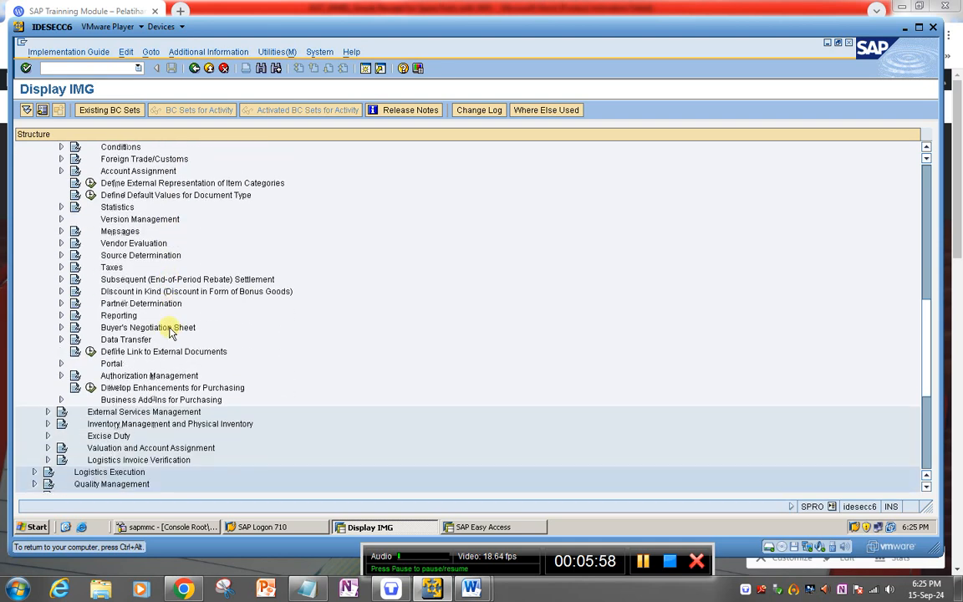
scroll(170, 331, "up", 1)
scroll(170, 326, "up", 5)
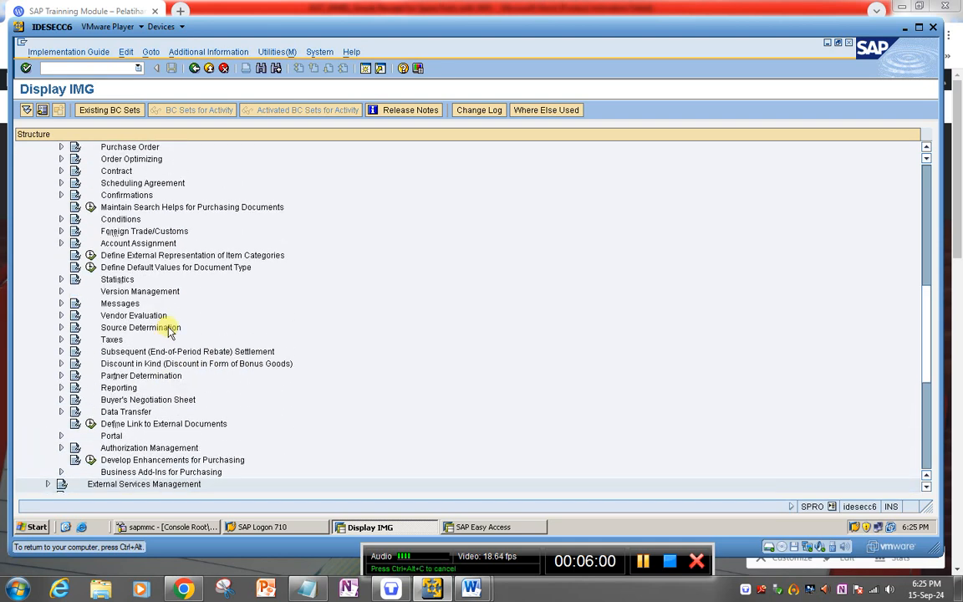
scroll(167, 315, "up", 3)
scroll(167, 309, "up", 5)
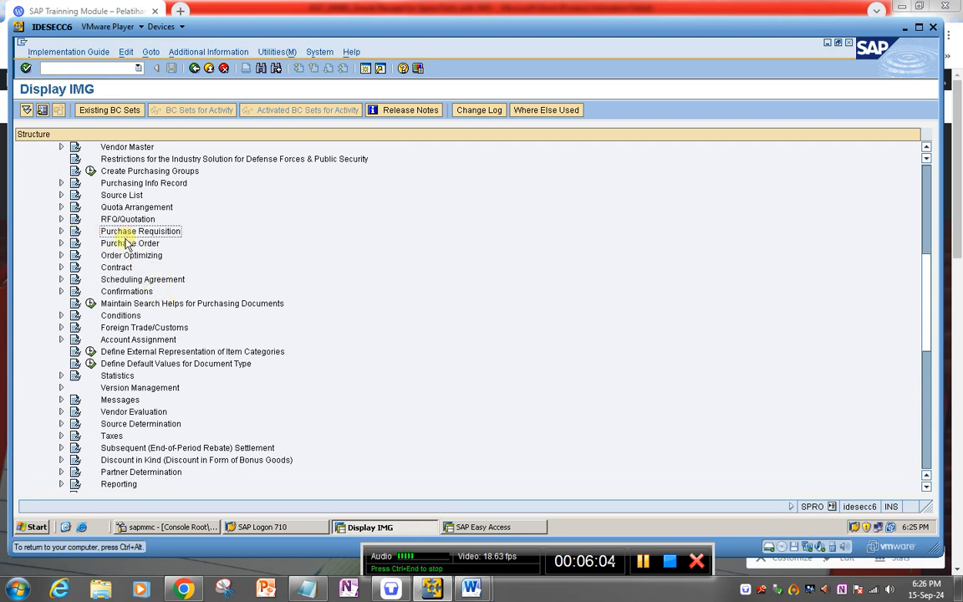
left_click(128, 243)
scroll(146, 219, "down", 1)
scroll(159, 242, "up", 6)
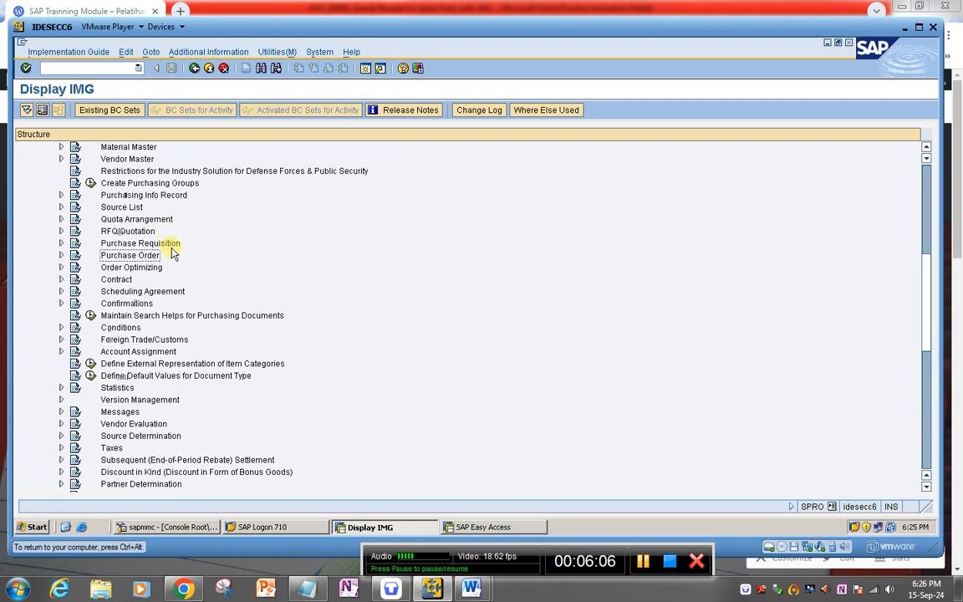
scroll(173, 254, "up", 8)
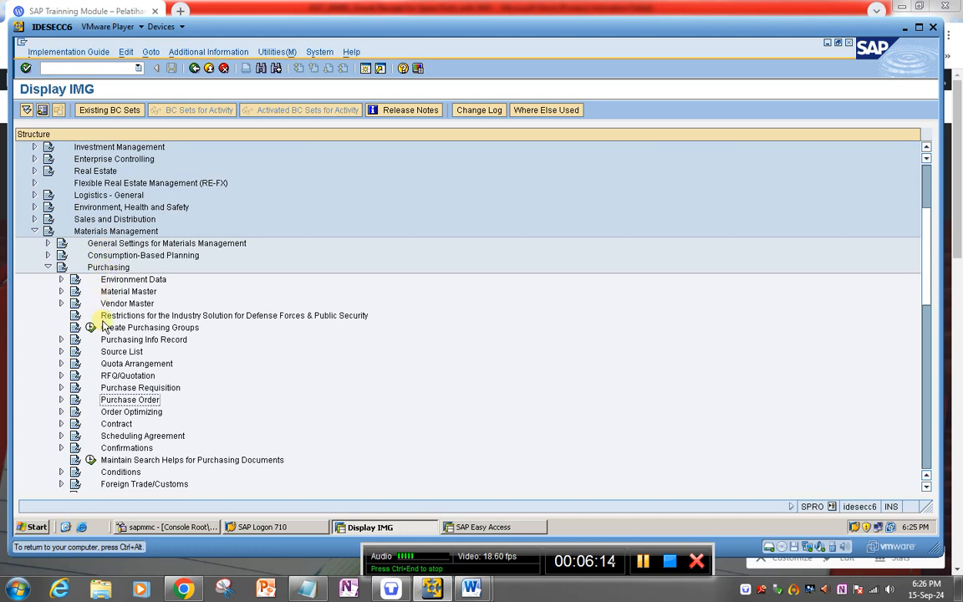
Step: Expand Purchase Requisition, its Release Procedure node and the Procedure with Classification node beneath it
left_click(116, 388)
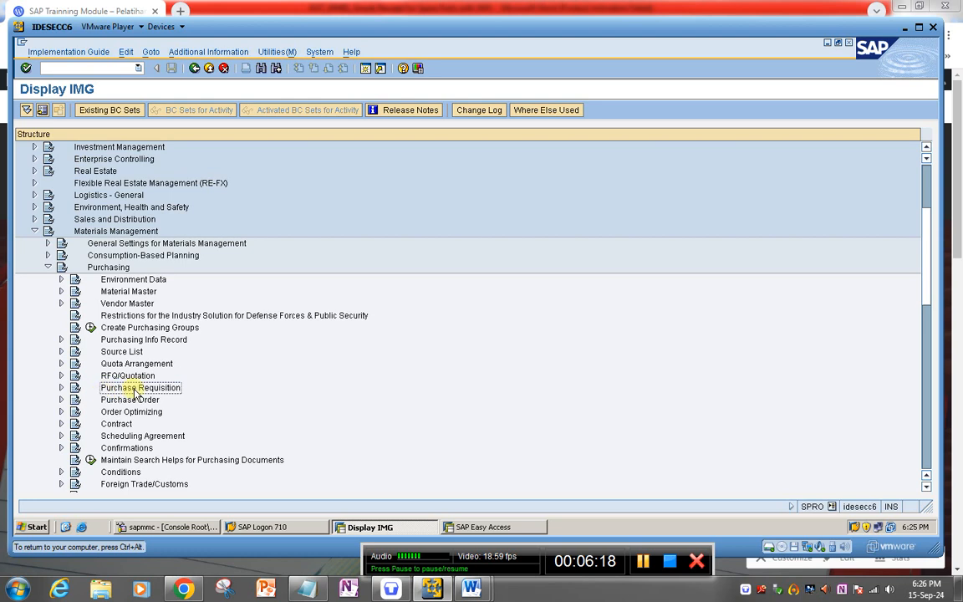
left_click(60, 388)
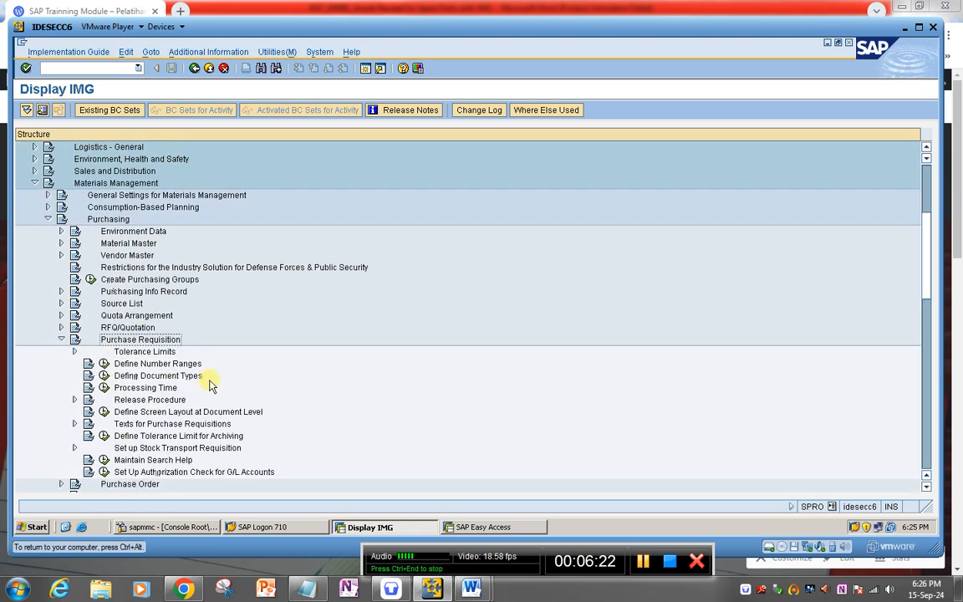
scroll(125, 355, "down", 1)
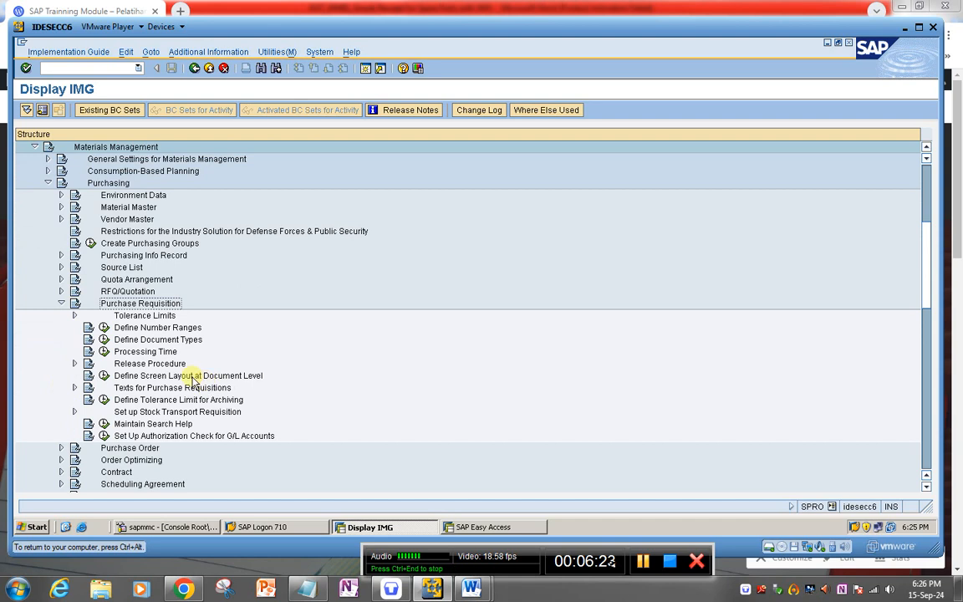
left_click(135, 363)
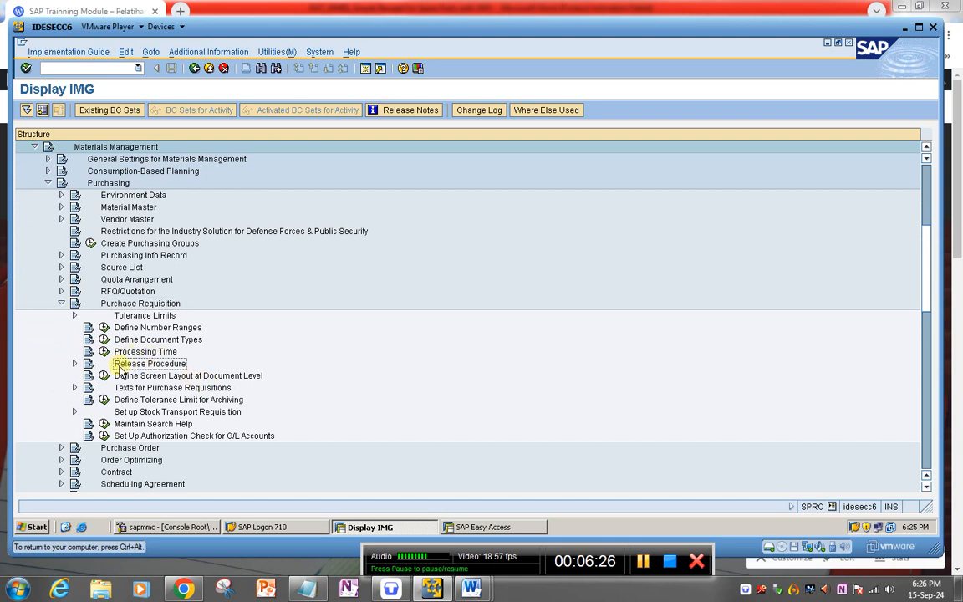
left_click(74, 364)
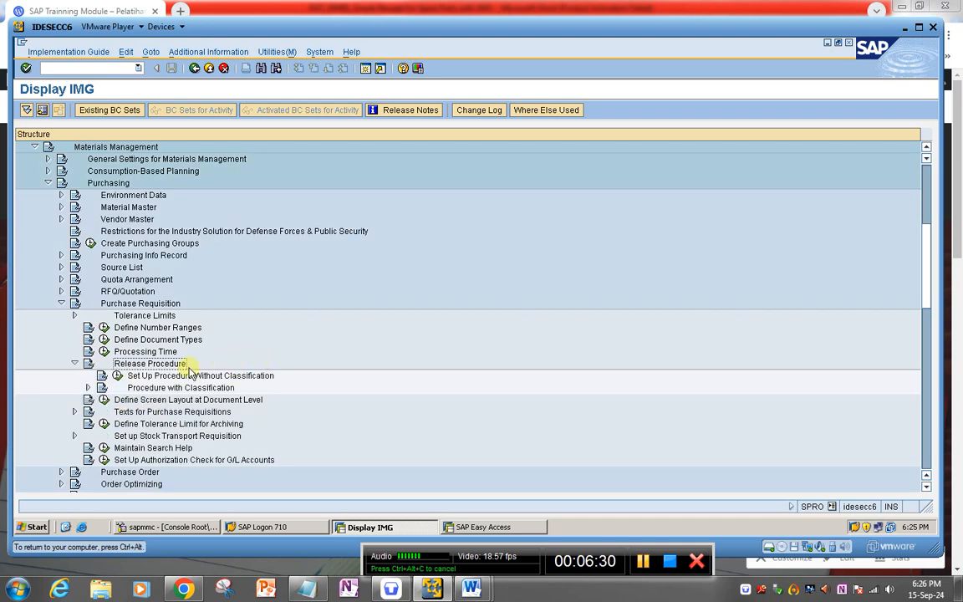
scroll(213, 365, "down", 1)
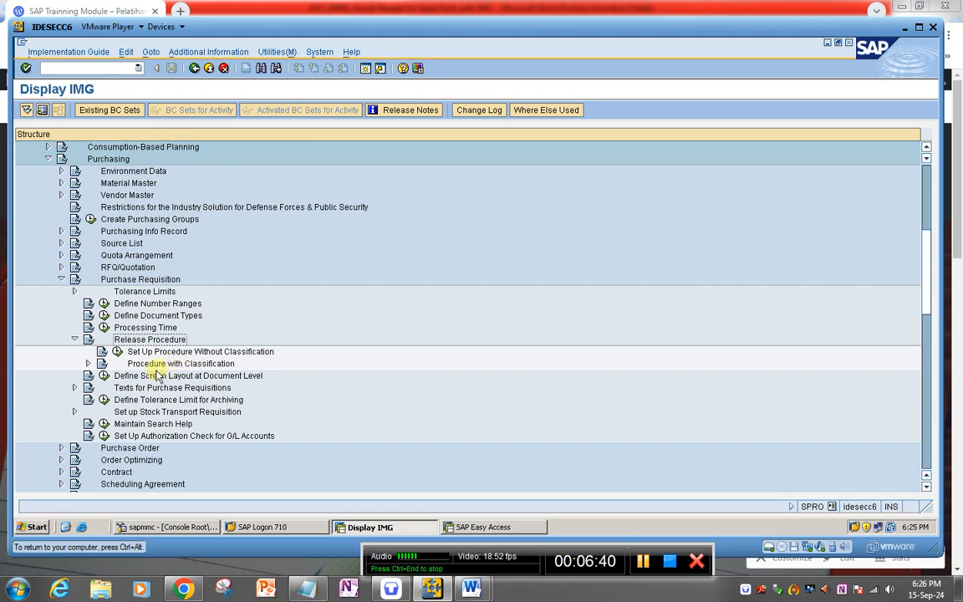
left_click(88, 363)
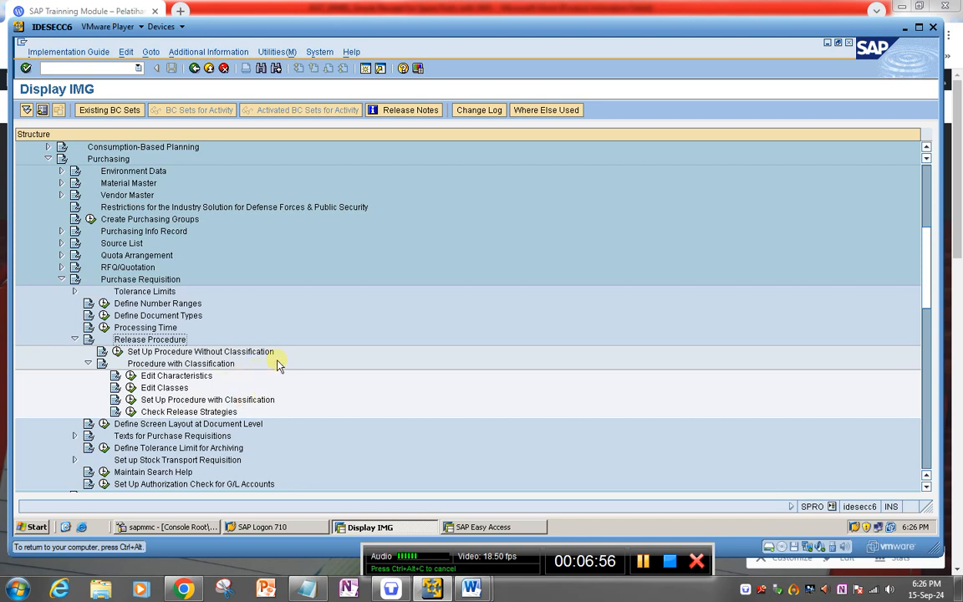
Step: Execute the Edit Characteristics activity under Procedure with Classification
scroll(311, 318, "down", 2)
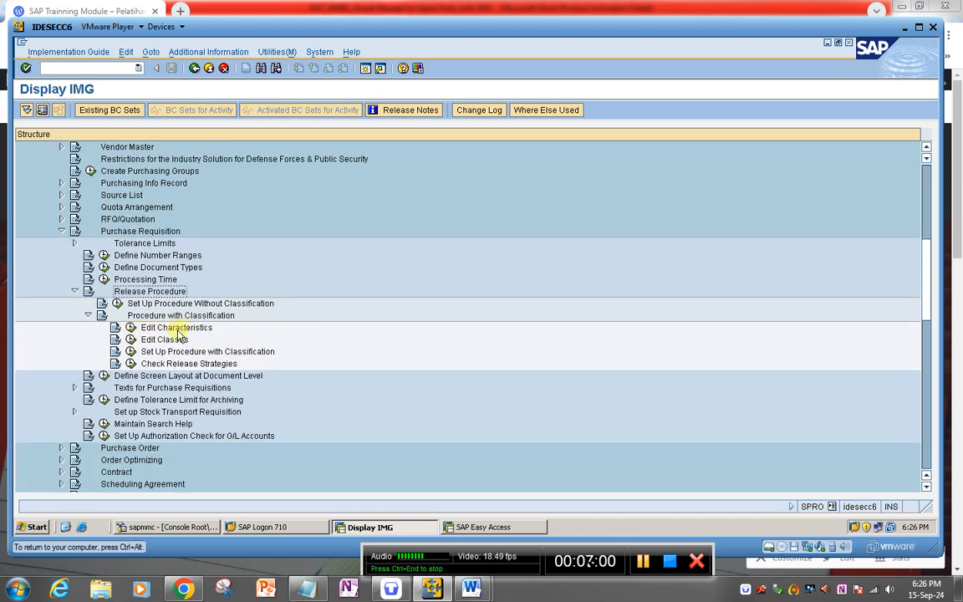
left_click(173, 328)
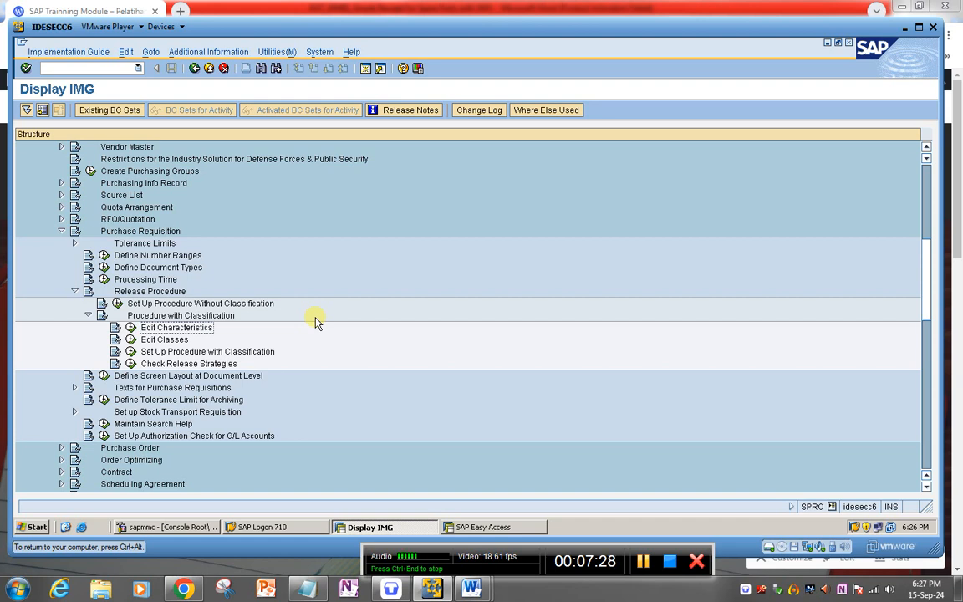
left_click(131, 332)
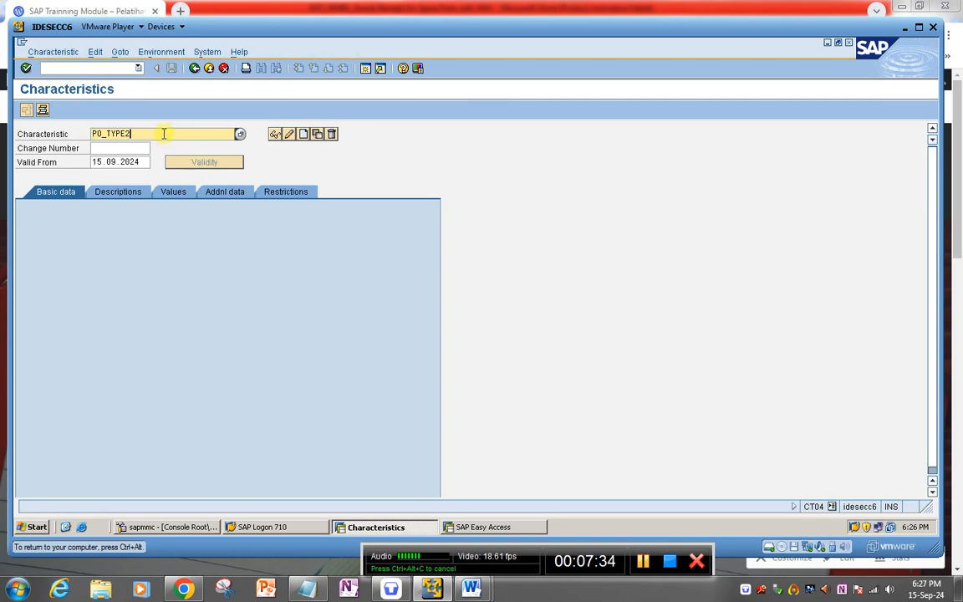
Step: Replace the characteristic name with PR_TYPE2 from the entry history and open that characteristic for changing
key("BackSpace")
key("BackSpace")
key("BackSpace")
key("BackSpace")
key("BackSpace")
key("BackSpace")
key("BackSpace")
key("BackSpace")
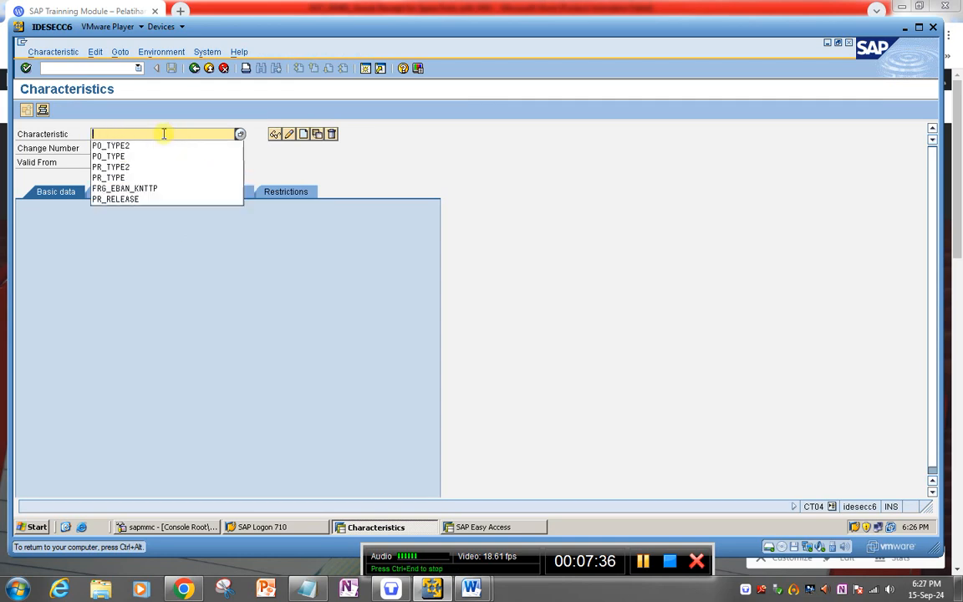
key("Down")
key("Down")
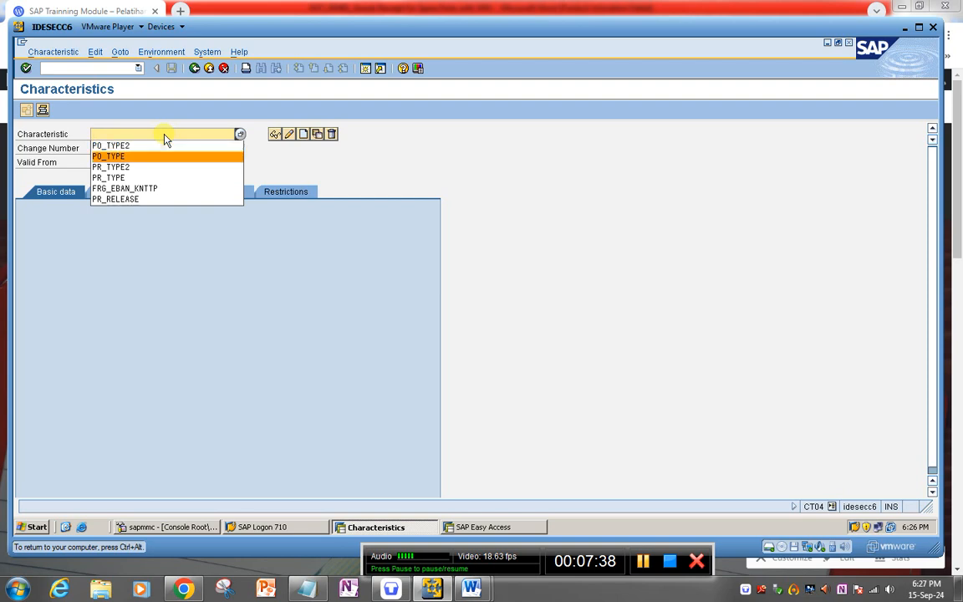
key("Down")
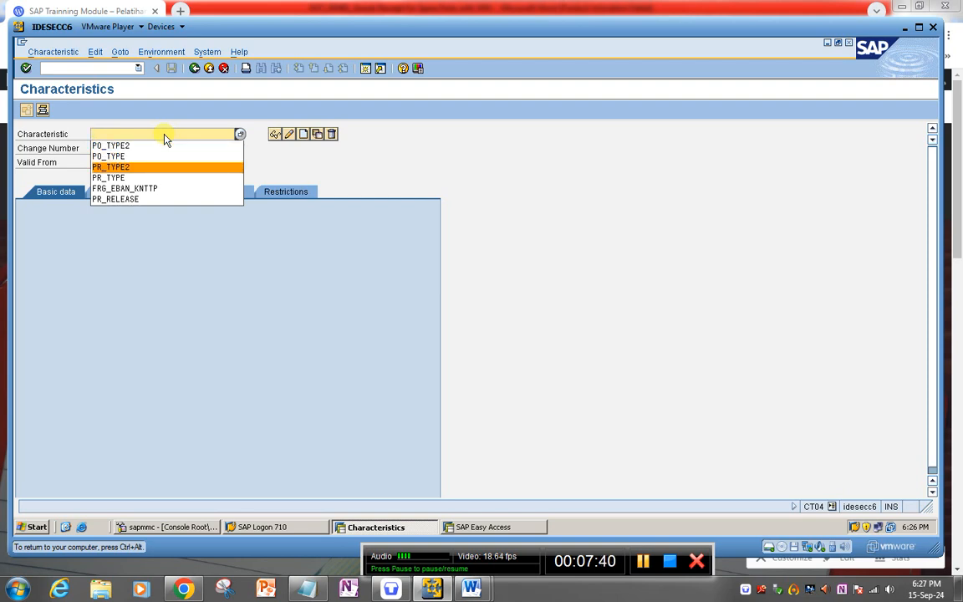
key("Return")
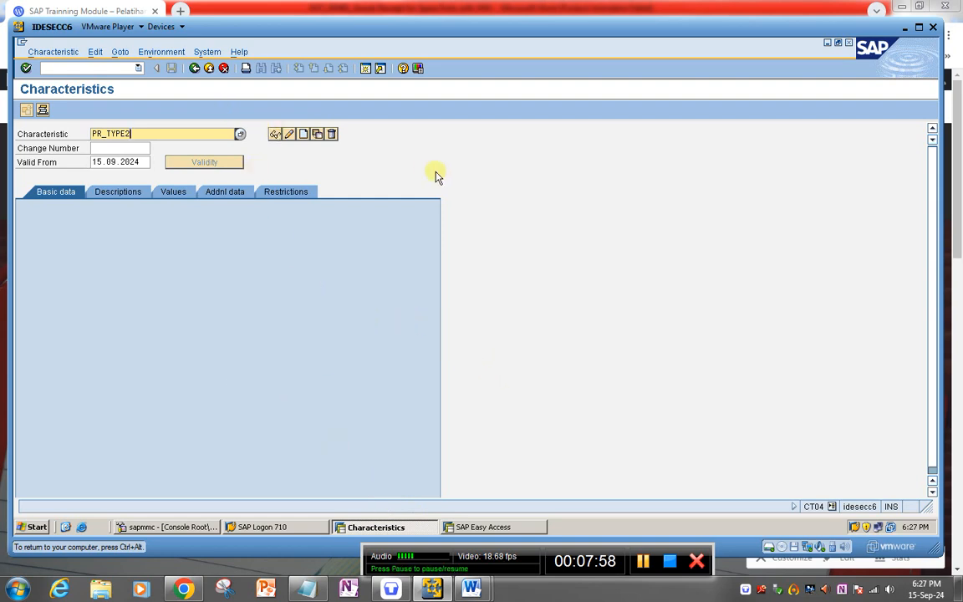
key("Return")
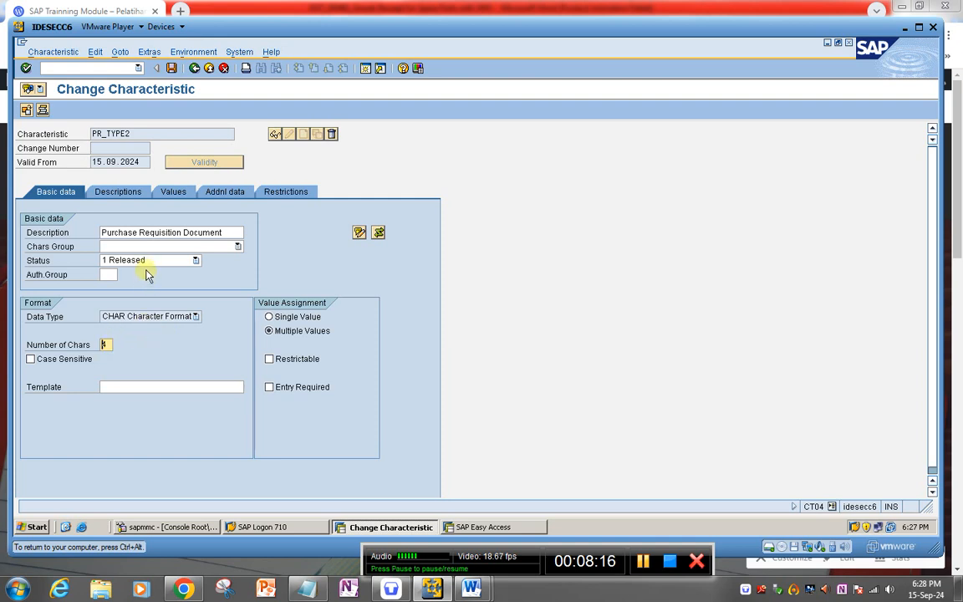
Step: Review the descriptions and additional data of characteristic PR_TYPE2, including the table name and field name it references
left_click(142, 134)
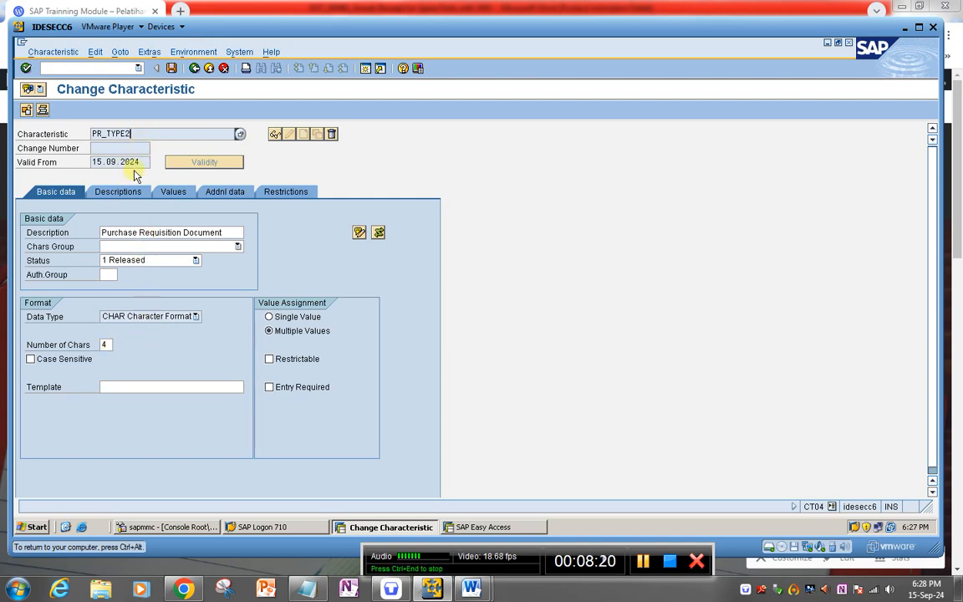
left_click(120, 192)
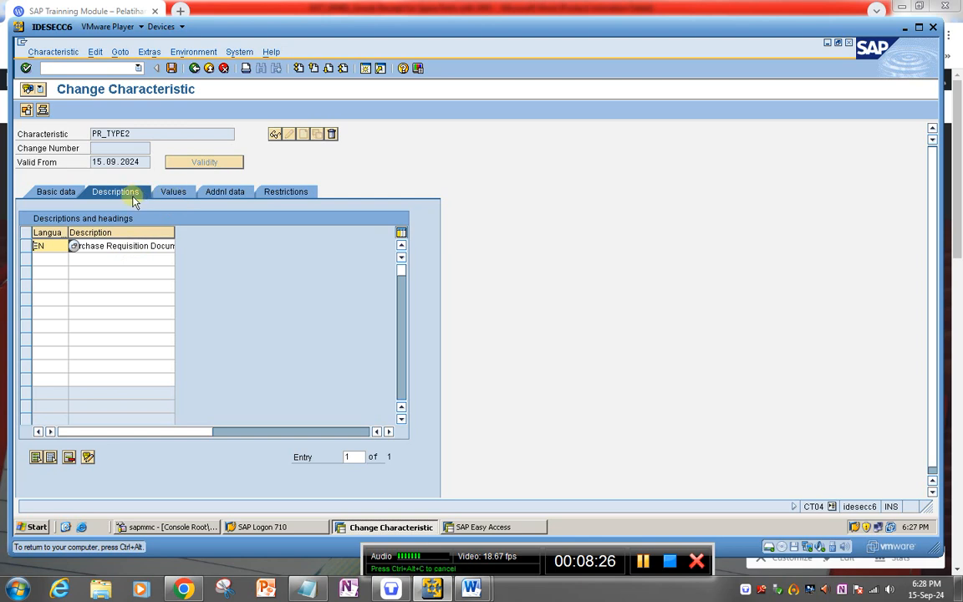
left_click(231, 195)
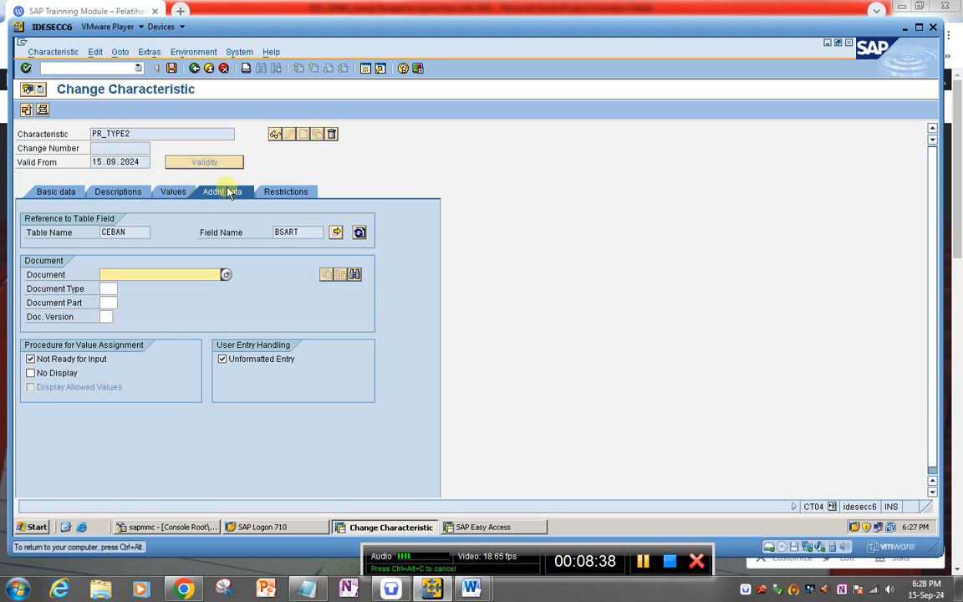
left_click(137, 232)
double_click(136, 231)
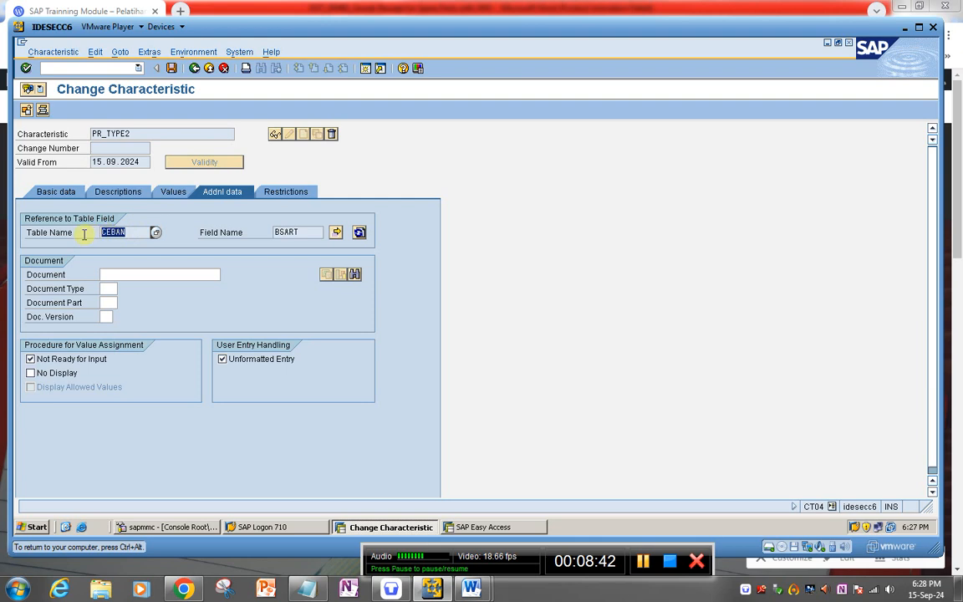
left_click(139, 232)
double_click(138, 232)
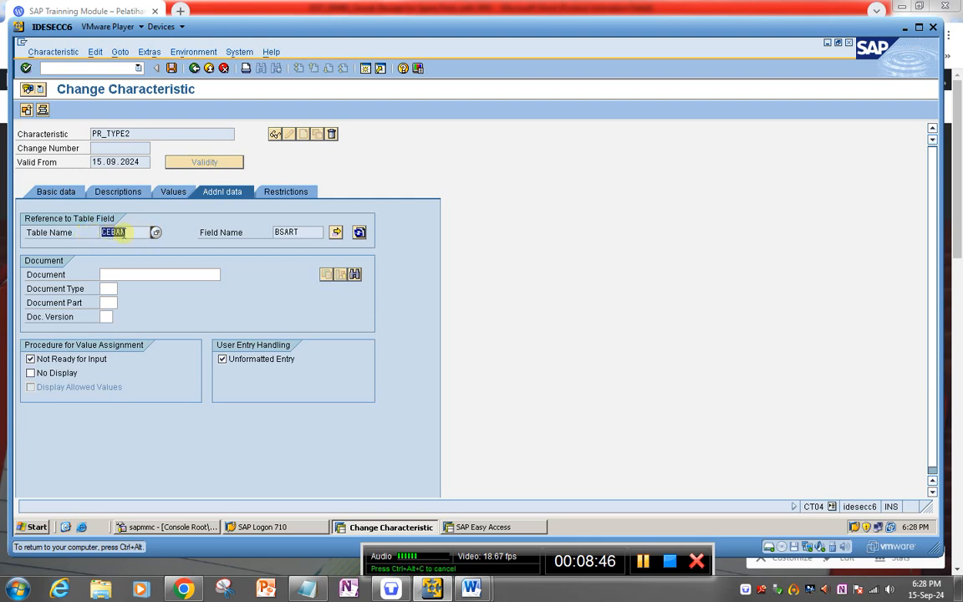
left_click(306, 232)
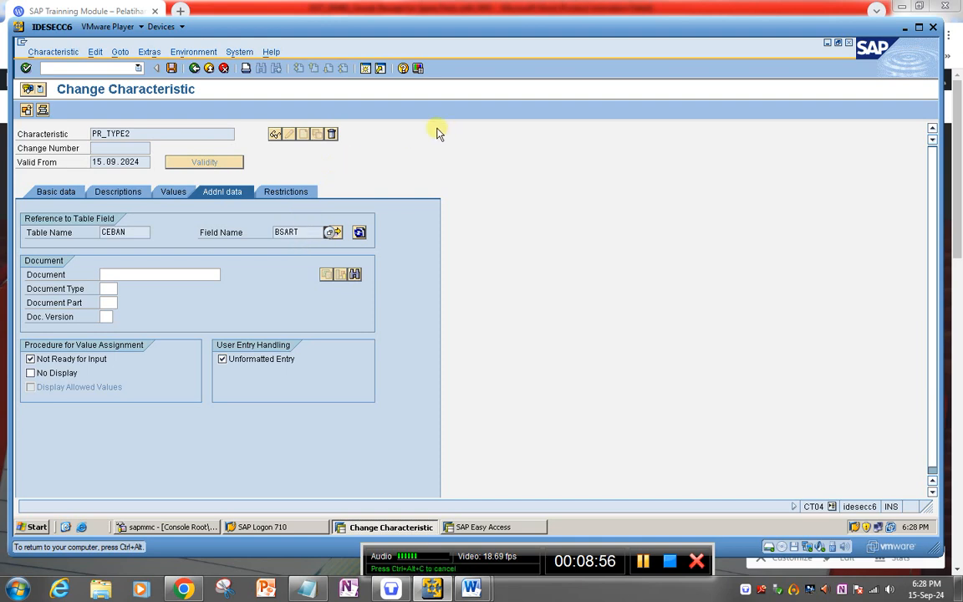
Step: Open a new SAP session and start the General Table Display with transaction SE16N
left_click(365, 69)
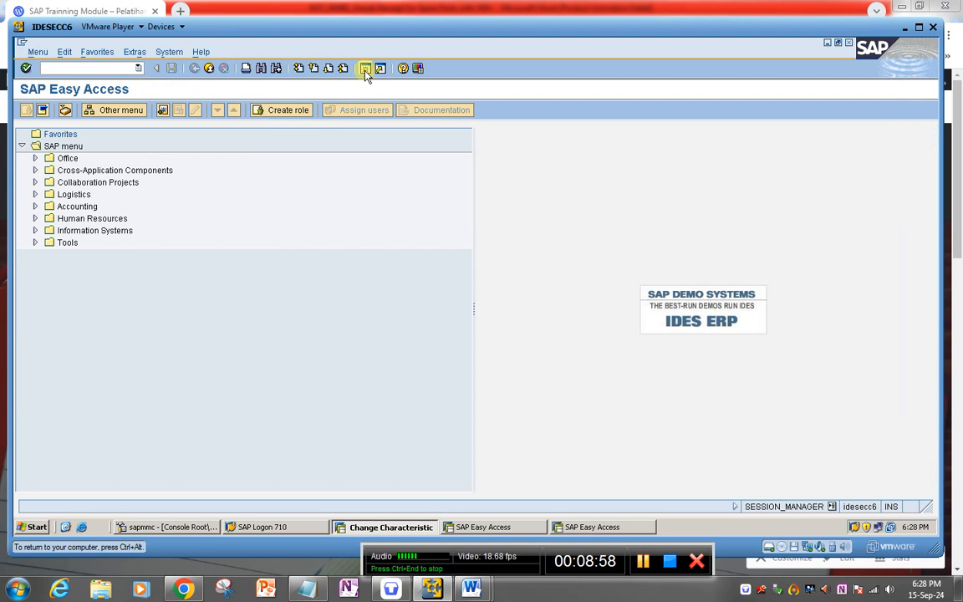
type("se1")
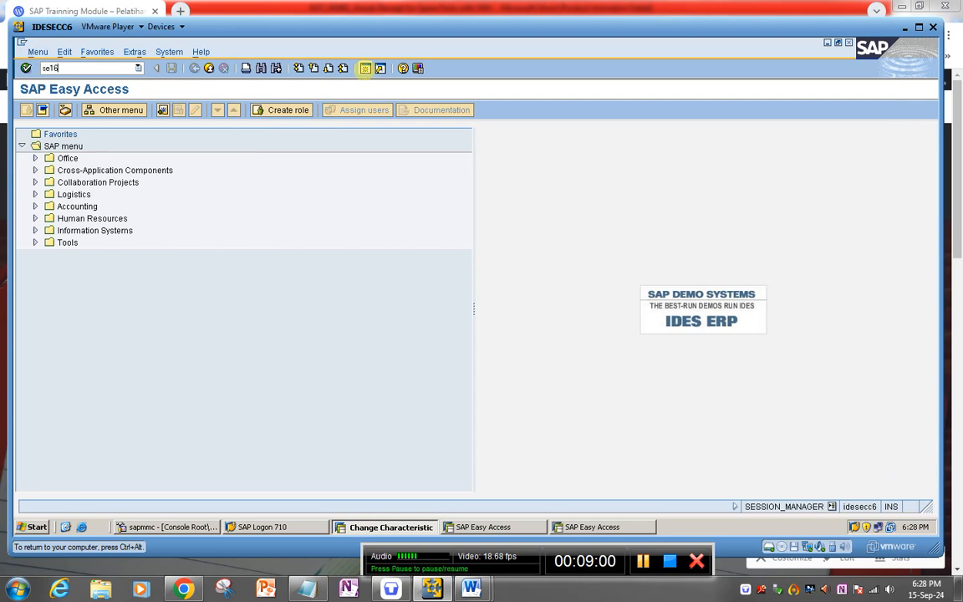
type("6")
key("Return")
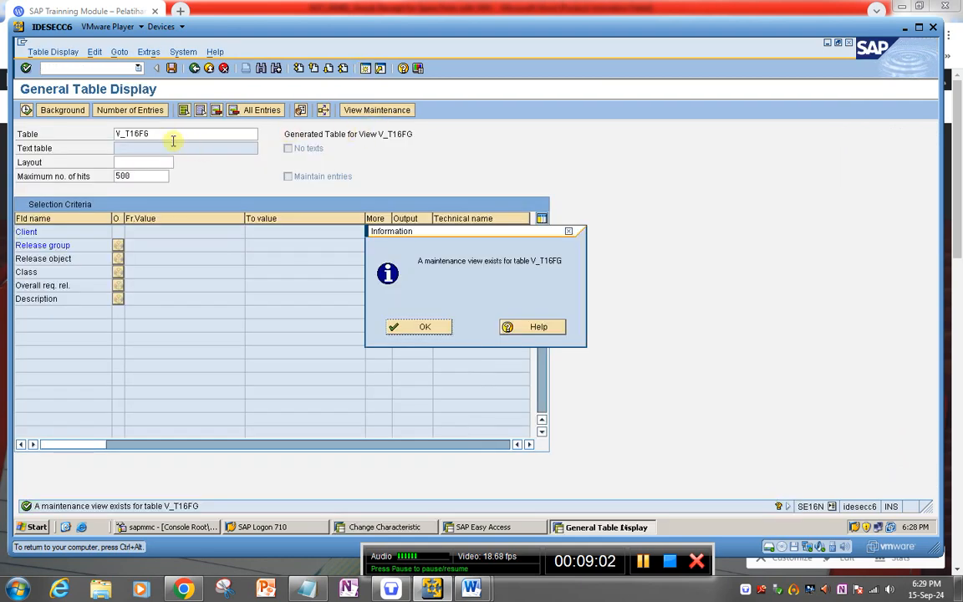
Step: Display the entries of table EBAN, close the information message, and highlight the Doc. Type column and the first entry
left_click_drag(173, 140, 84, 141)
type("eban")
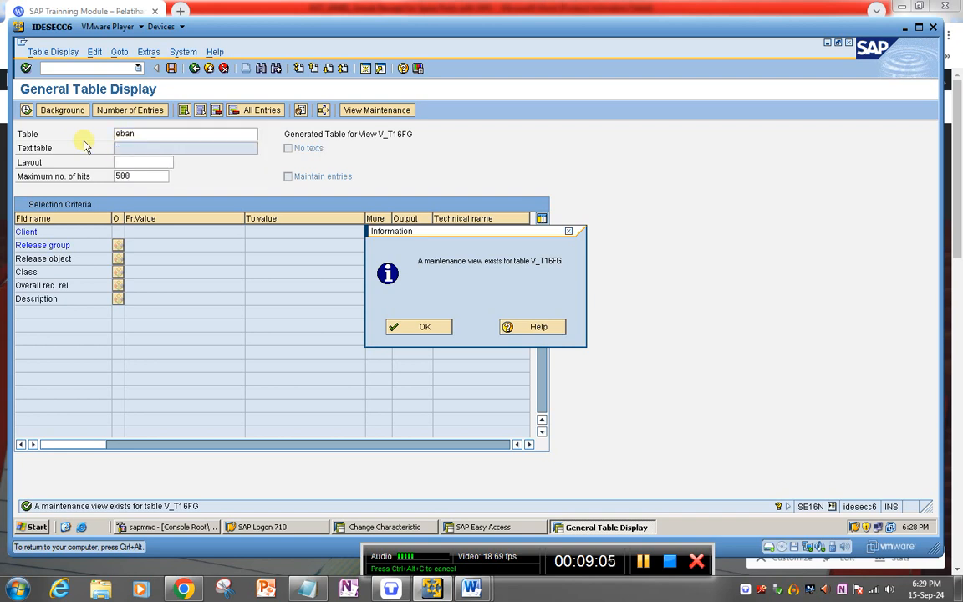
key("Return")
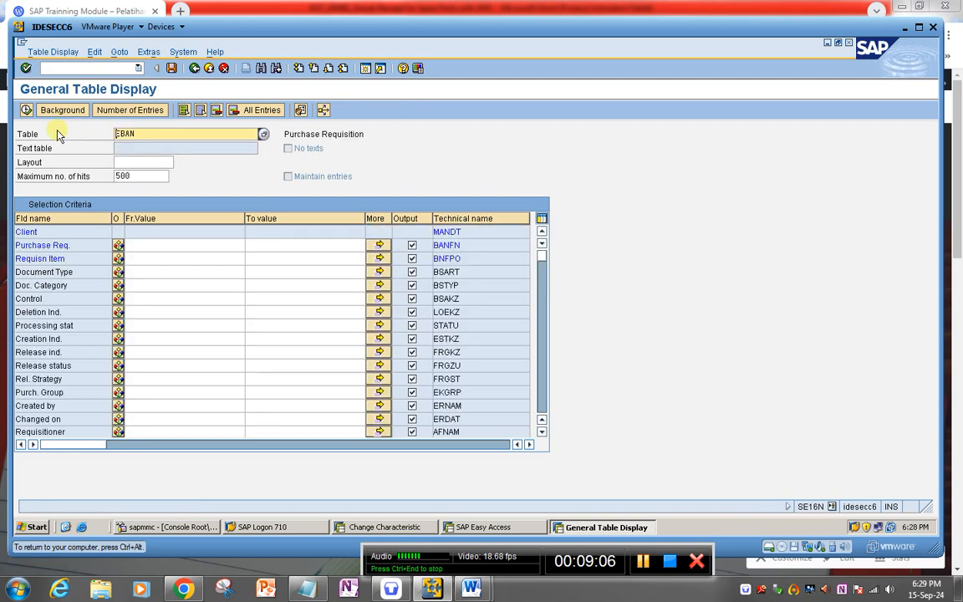
key("F8")
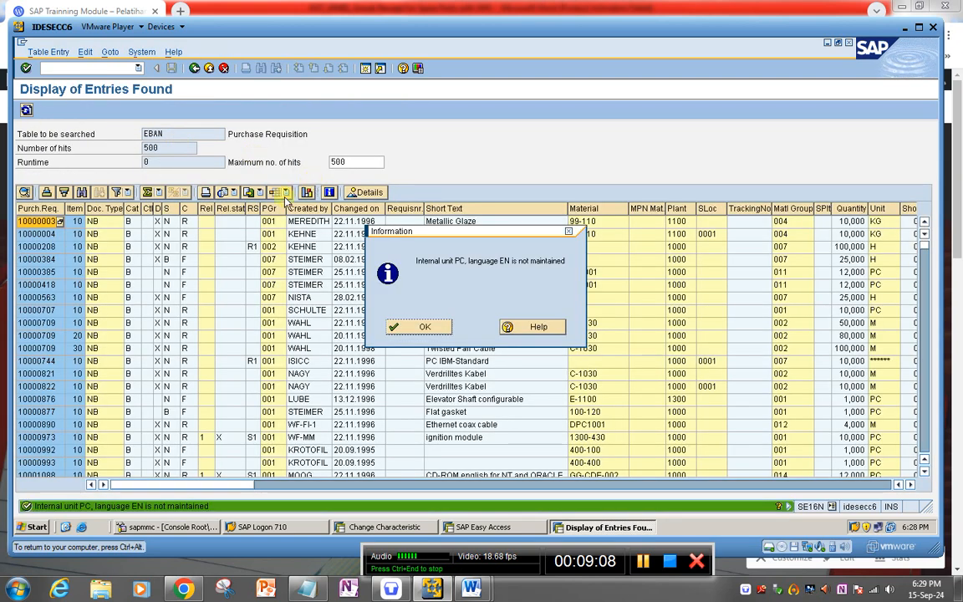
left_click(441, 325)
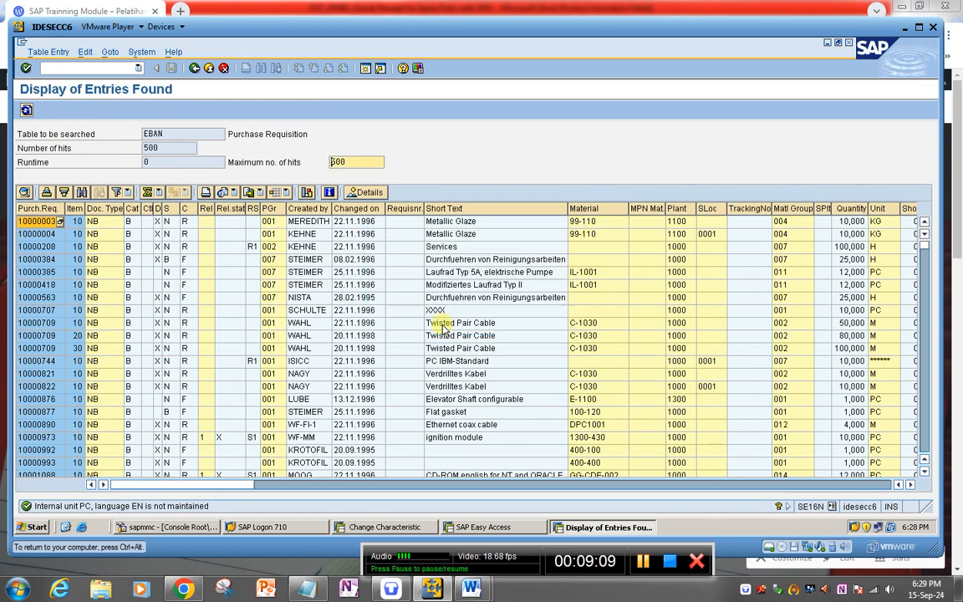
left_click(100, 209)
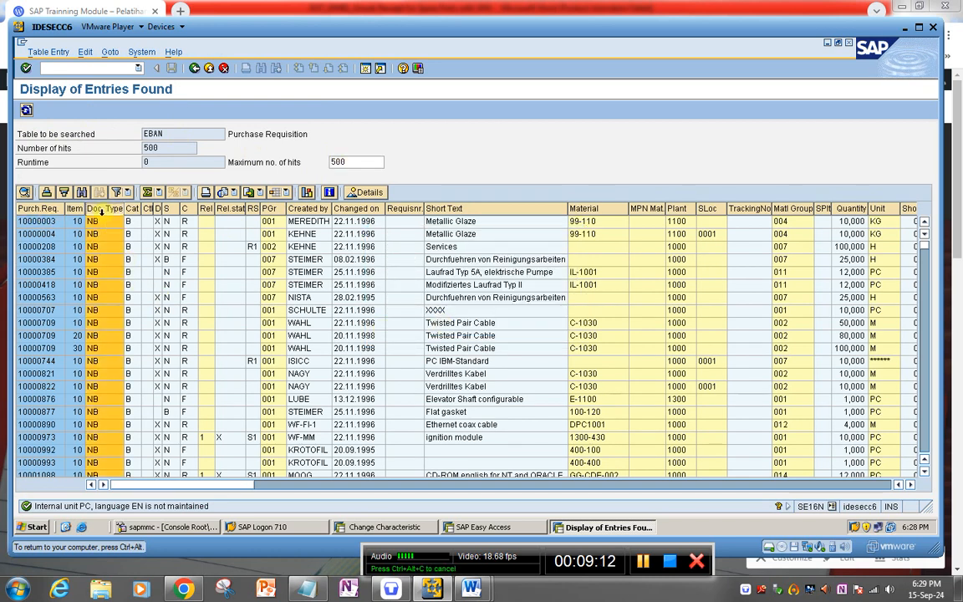
left_click(10, 221)
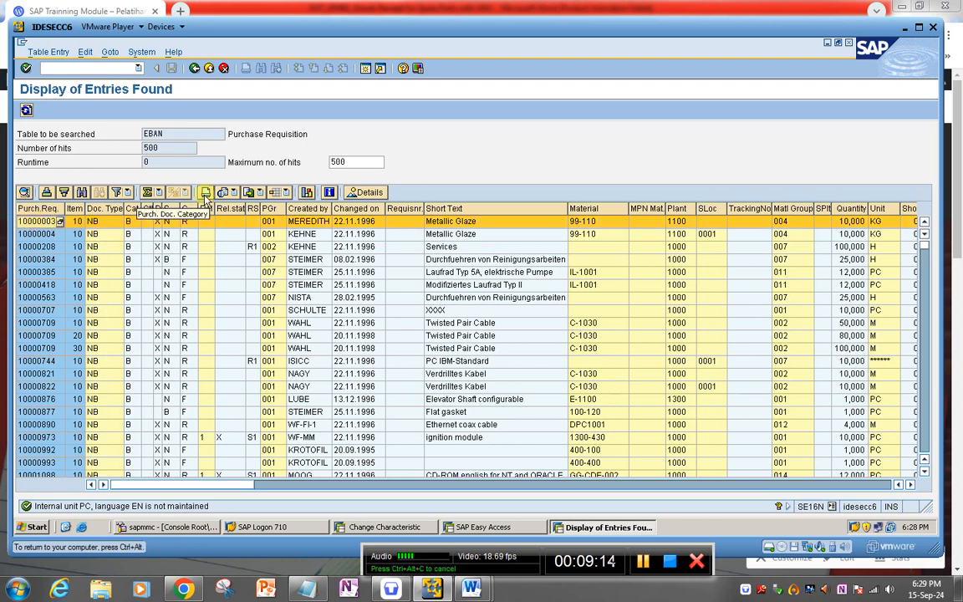
Step: Open the detailed display of the first EBAN entry and examine its field names, values and technical field names
left_click(361, 189)
scroll(414, 219, "down", 1)
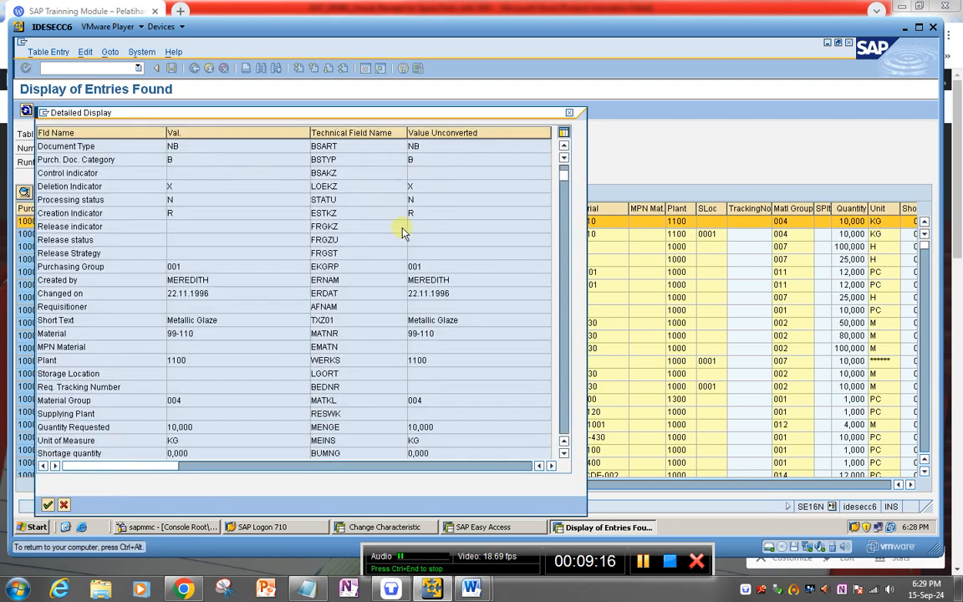
scroll(413, 224, "up", 1)
scroll(441, 187, "down", 3)
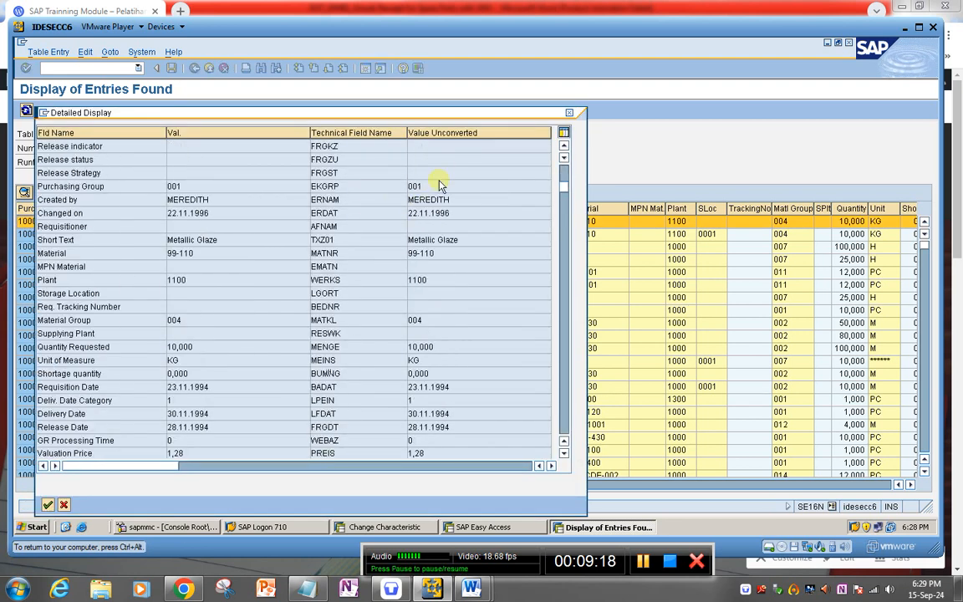
scroll(565, 172, "up", 3)
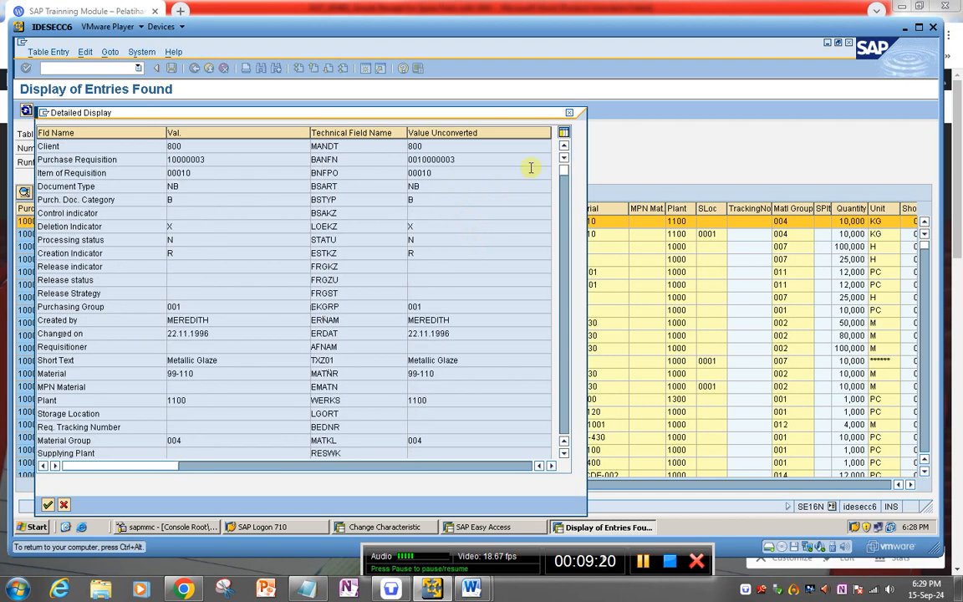
left_click(199, 160)
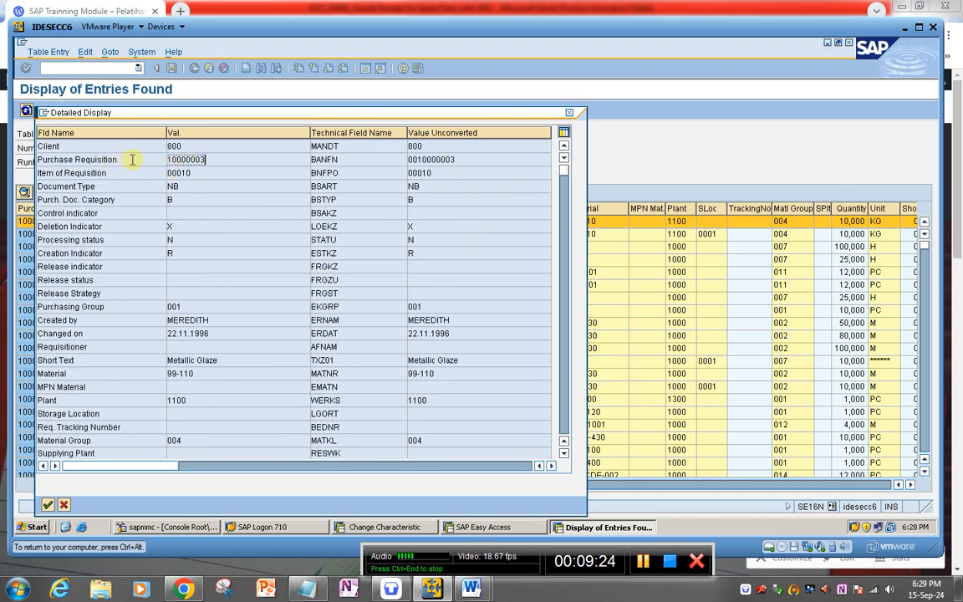
left_click(365, 158)
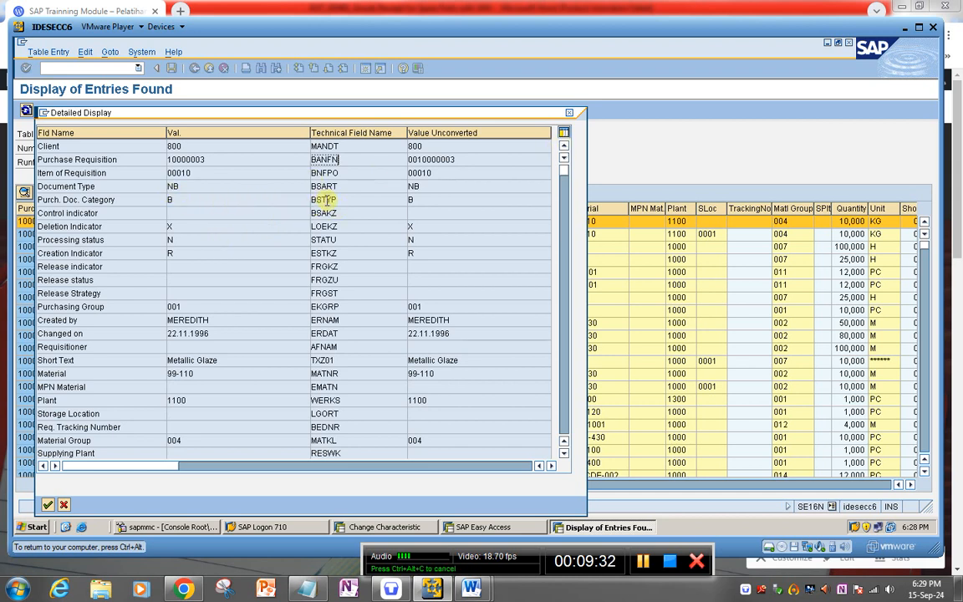
Step: Highlight the Document Type field's value and technical name BSART in the detailed display, and close the details
left_click(369, 187)
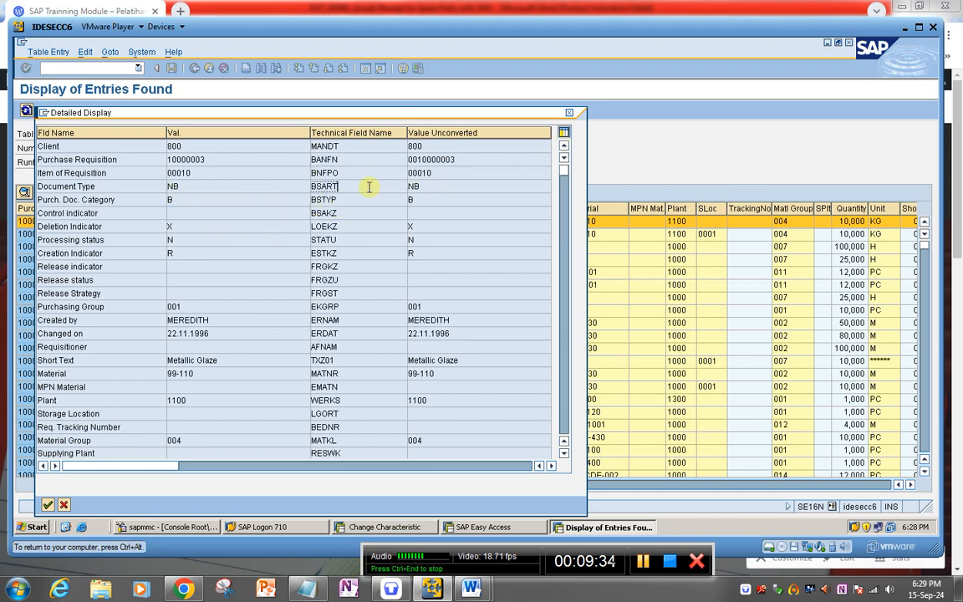
left_click(107, 187)
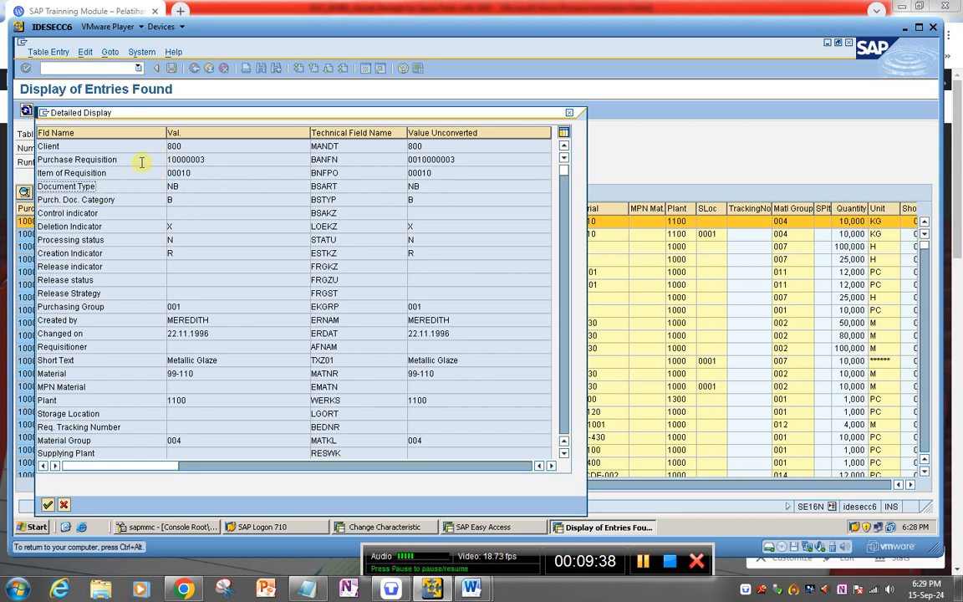
left_click(144, 159)
left_click(116, 187)
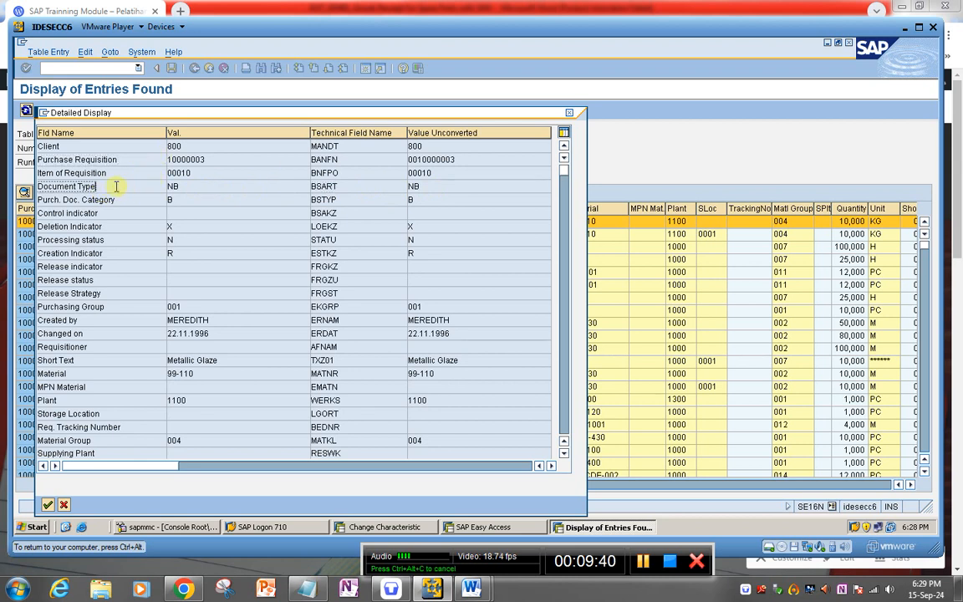
left_click(193, 187)
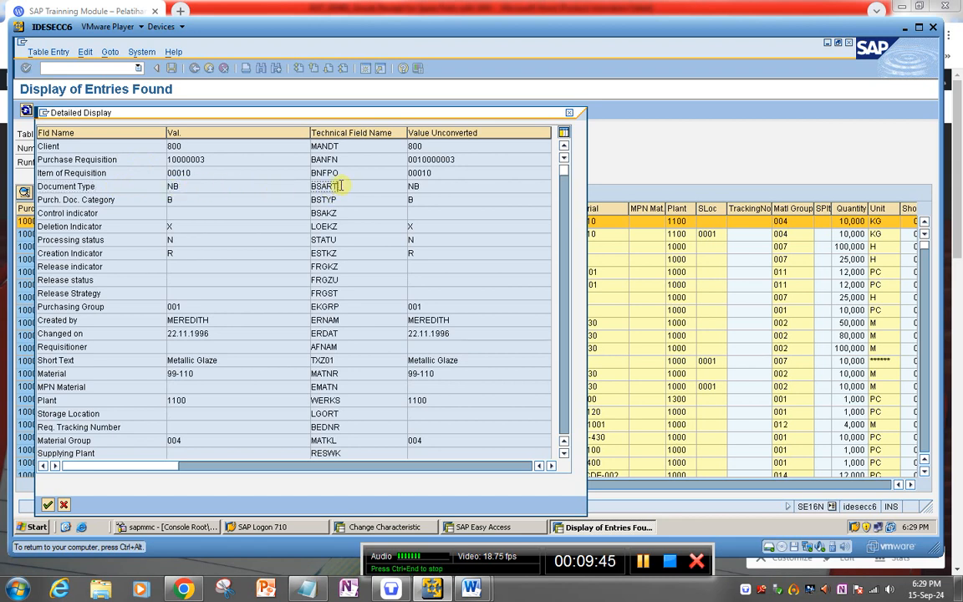
left_click_drag(335, 187, 292, 186)
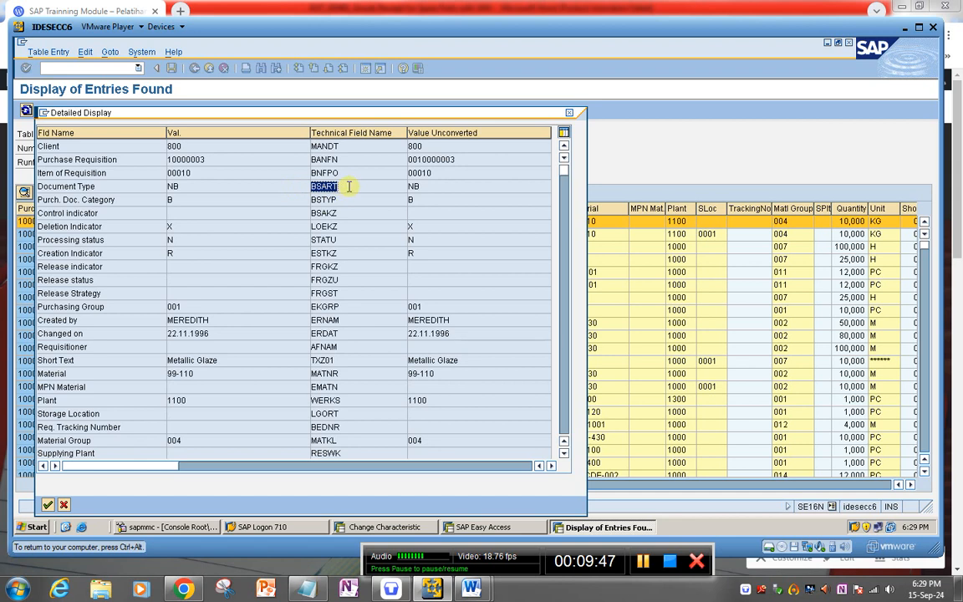
left_click(332, 188)
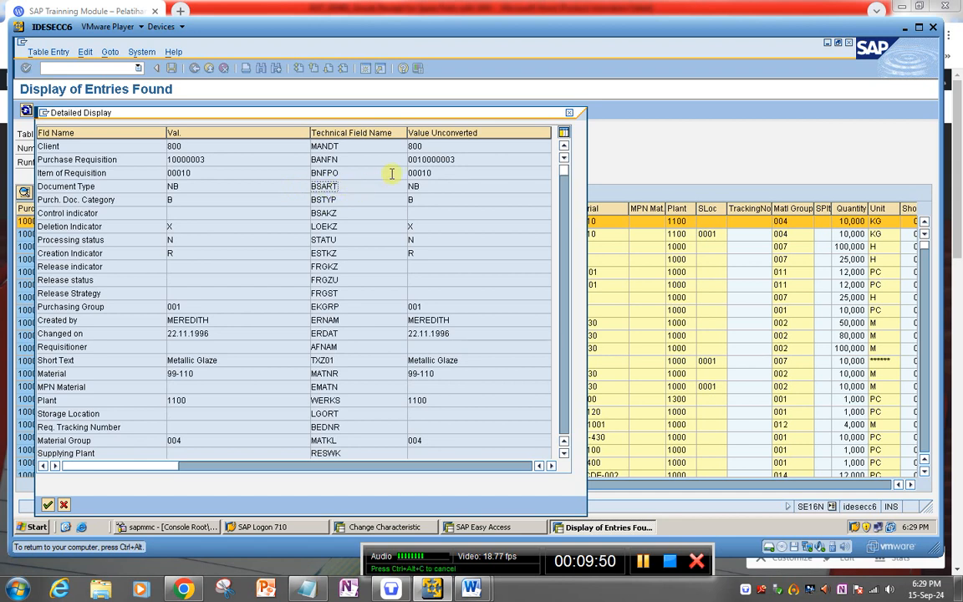
left_click(569, 112)
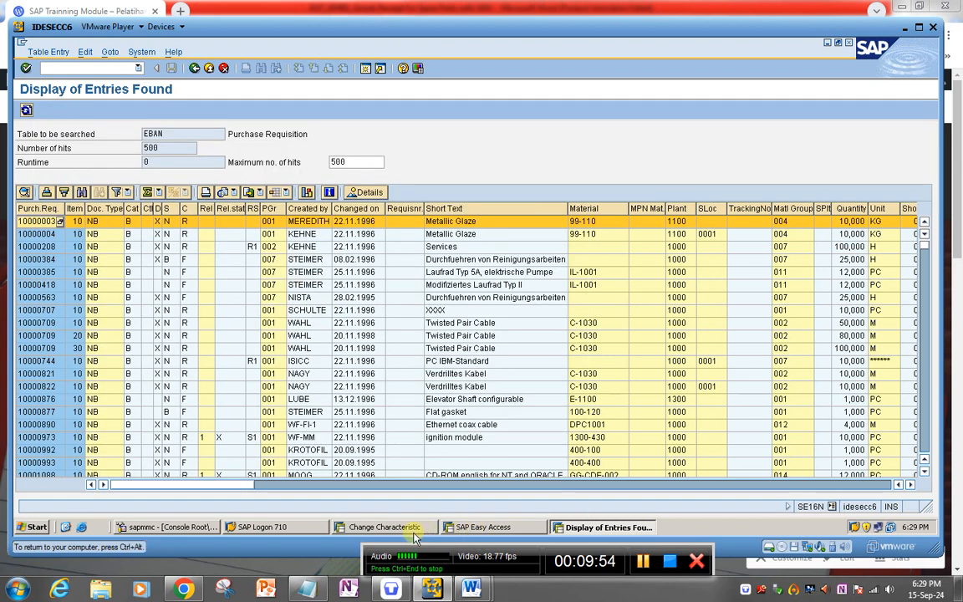
Step: Compare the table reference of characteristic PR_TYPE2 with table EBAN, review its allowed values, and return to the IMG structure
left_click(389, 527)
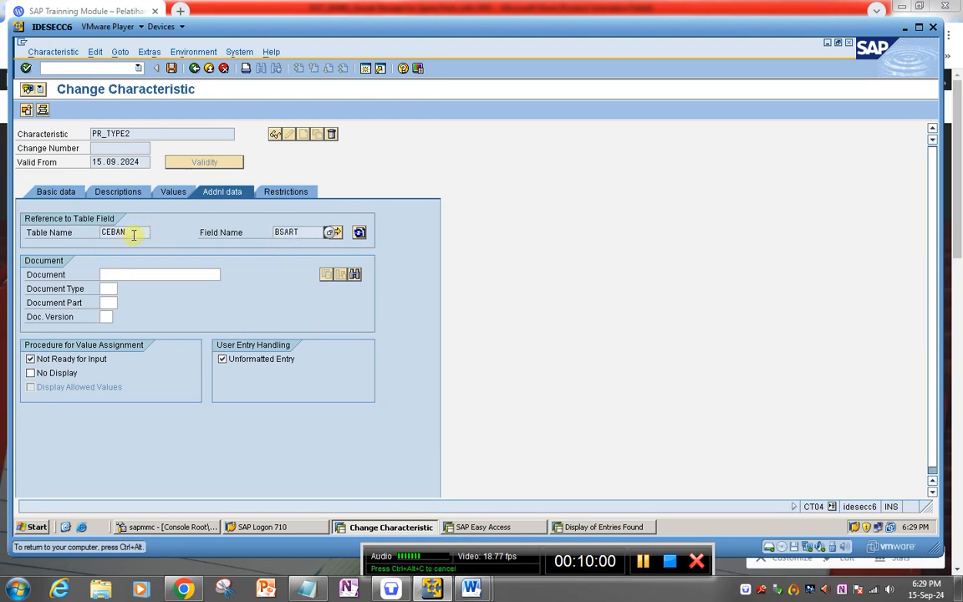
left_click(576, 529)
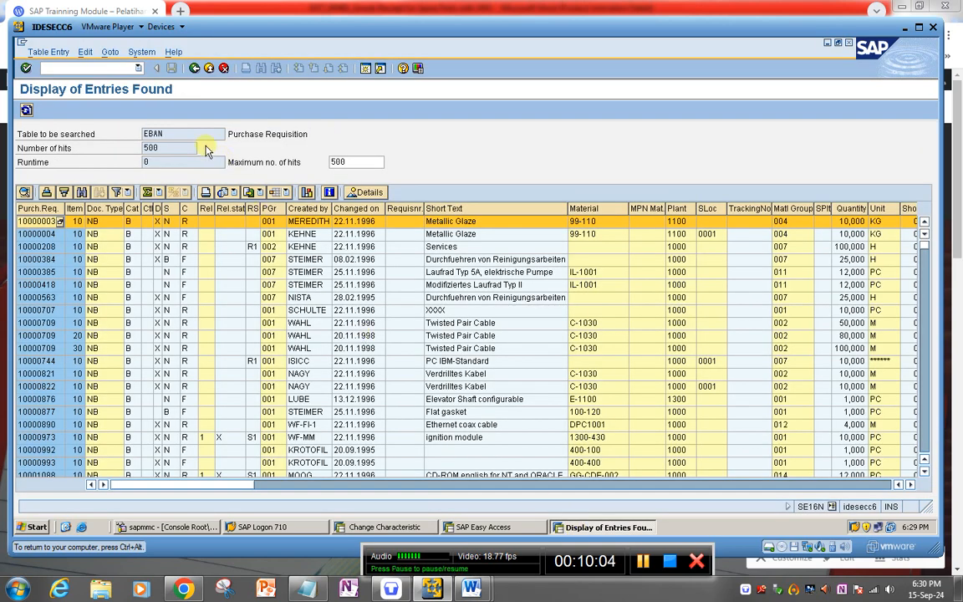
left_click(378, 527)
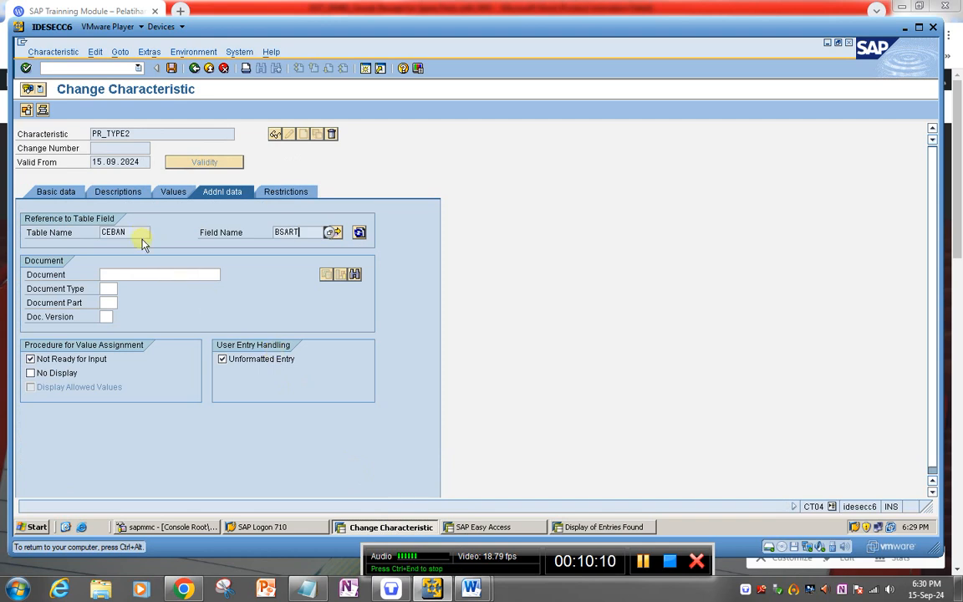
left_click(170, 190)
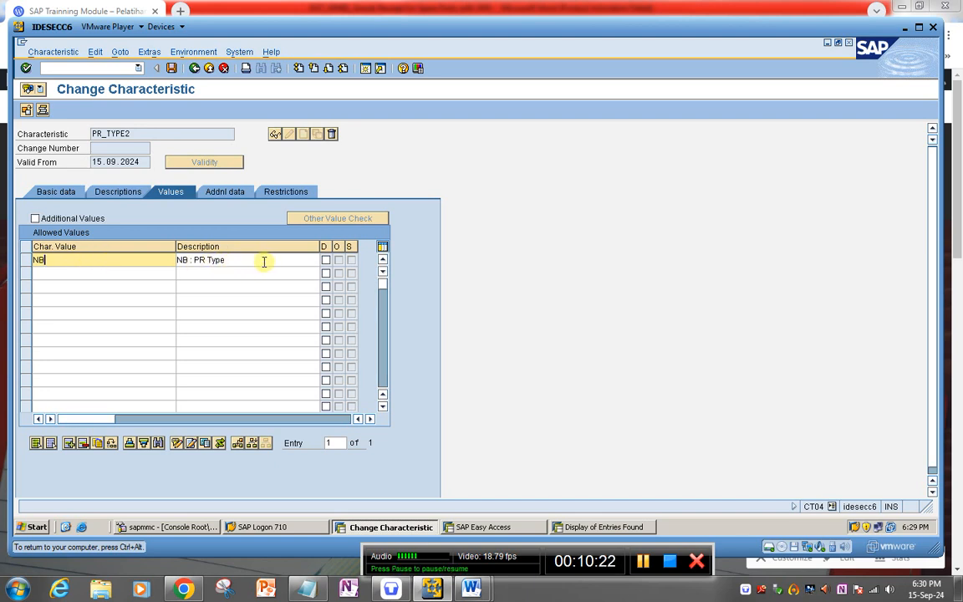
left_click(194, 68)
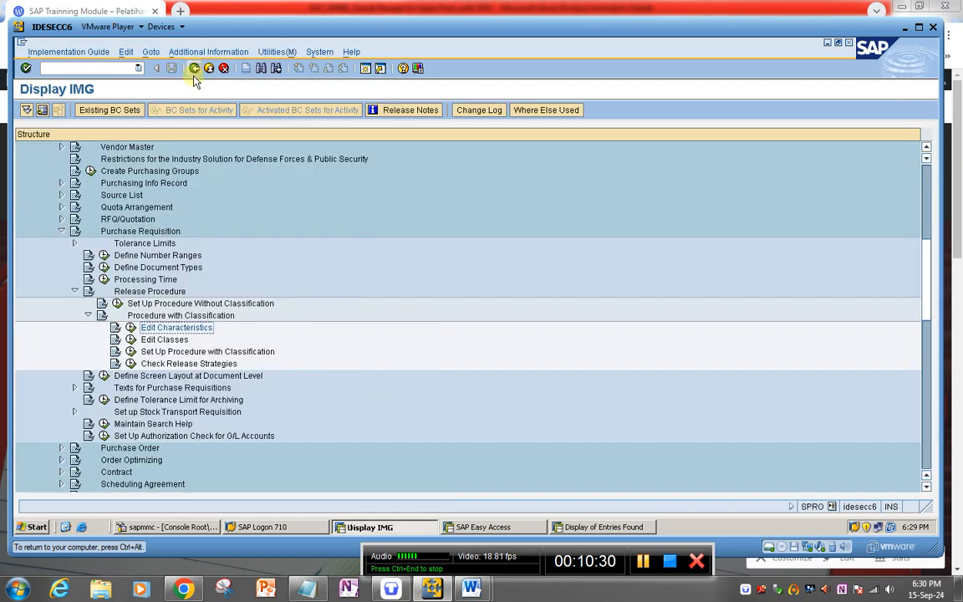
Step: Open the Edit Classes activity for the release procedure with classification and replace the class name with PR_CLASS from the entry history
left_click(130, 339)
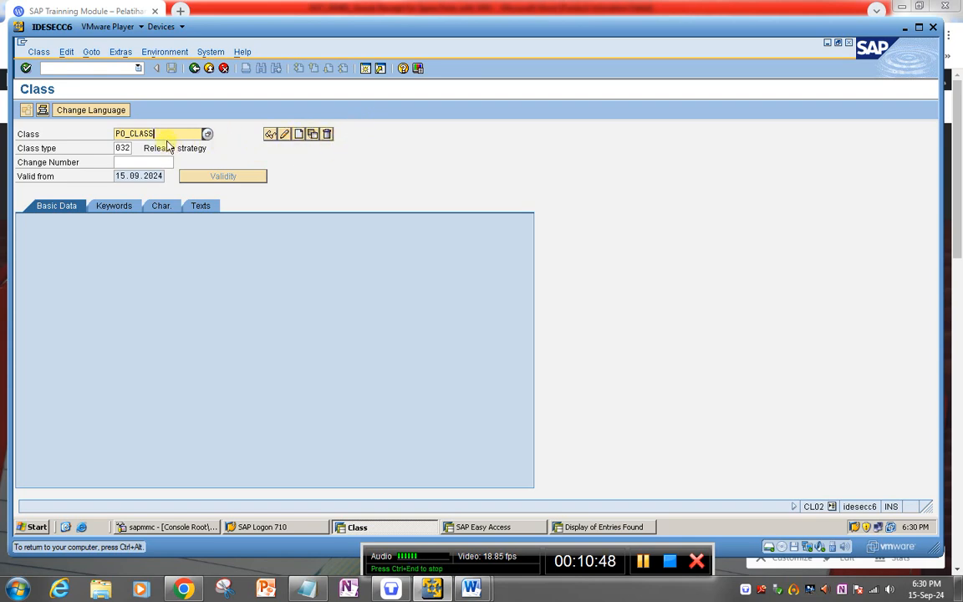
left_click_drag(176, 136, 57, 134)
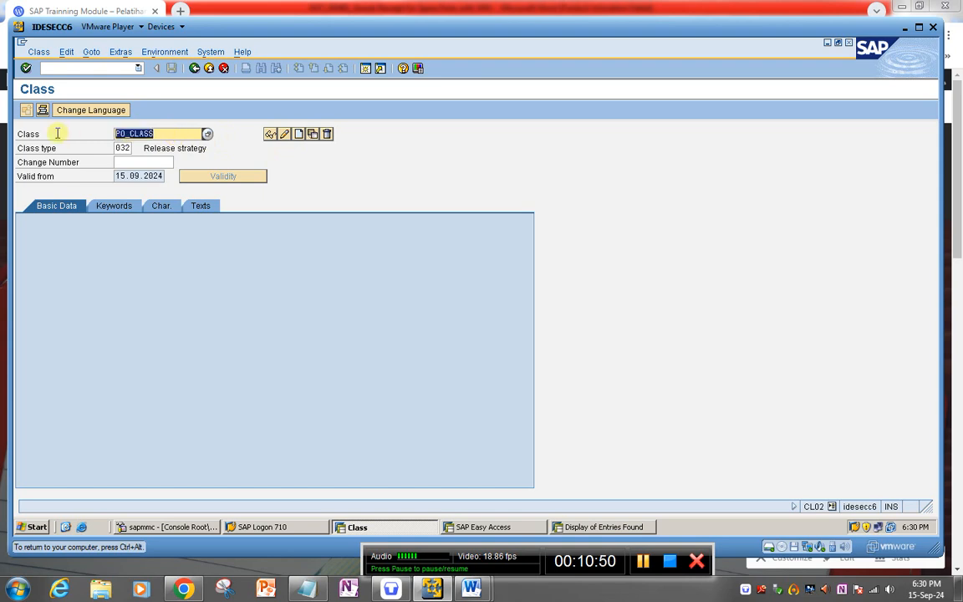
key("BackSpace")
key("Down")
key("Down")
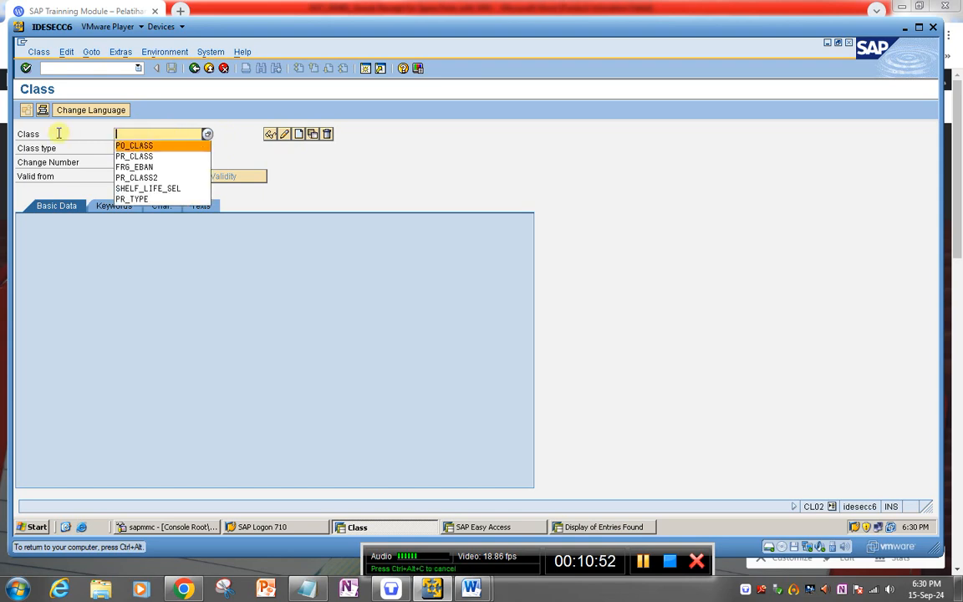
key("Return")
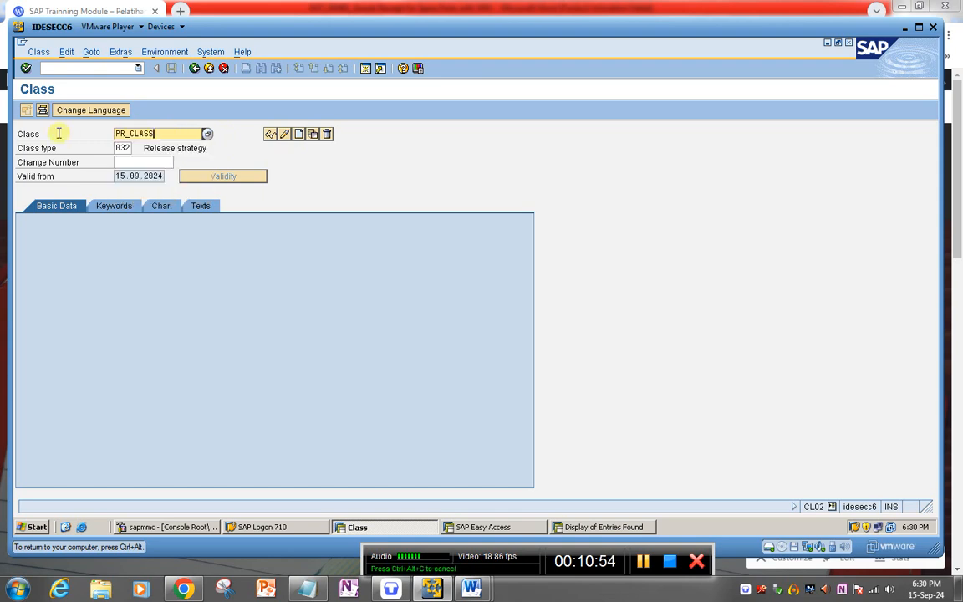
Step: Look up class type 032 Release strategy in the list of class types and close the list
left_click(119, 148)
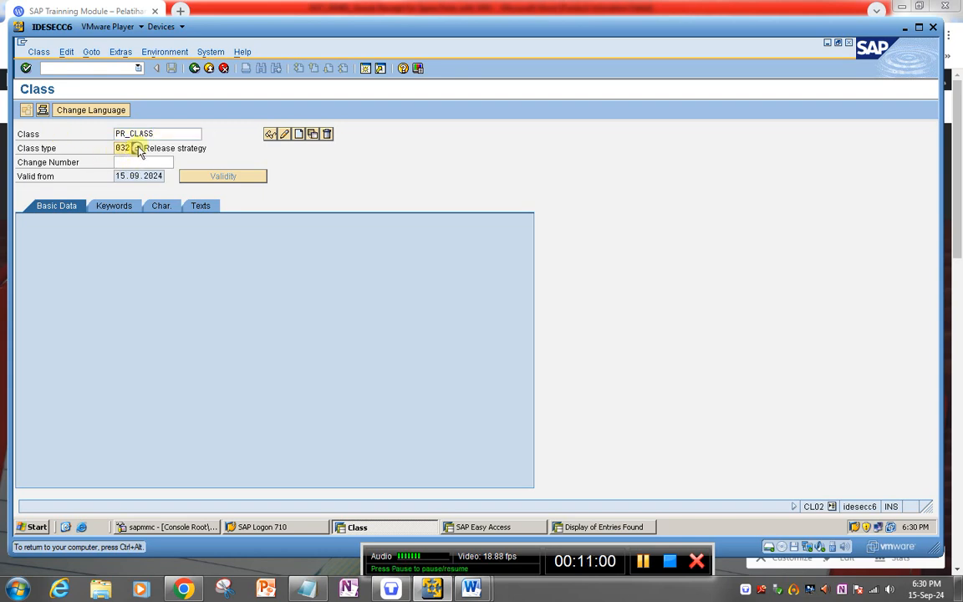
left_click(138, 148)
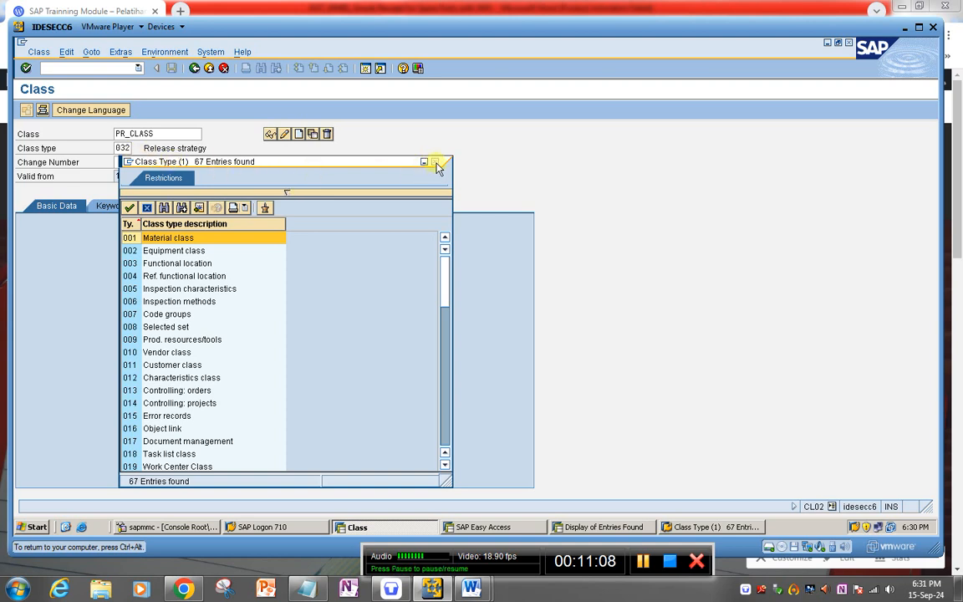
scroll(167, 376, "down", 5)
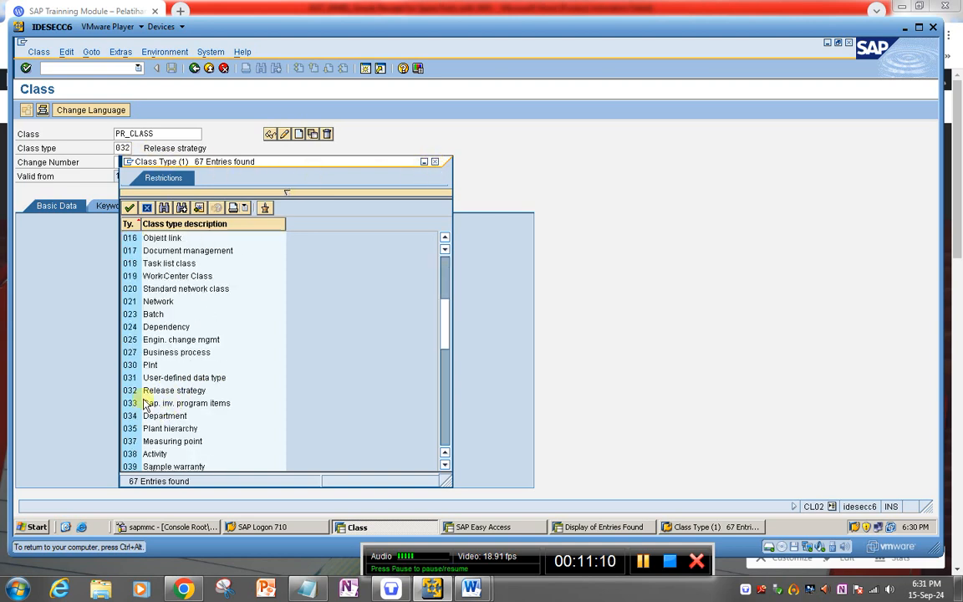
left_click(147, 390)
left_click(433, 162)
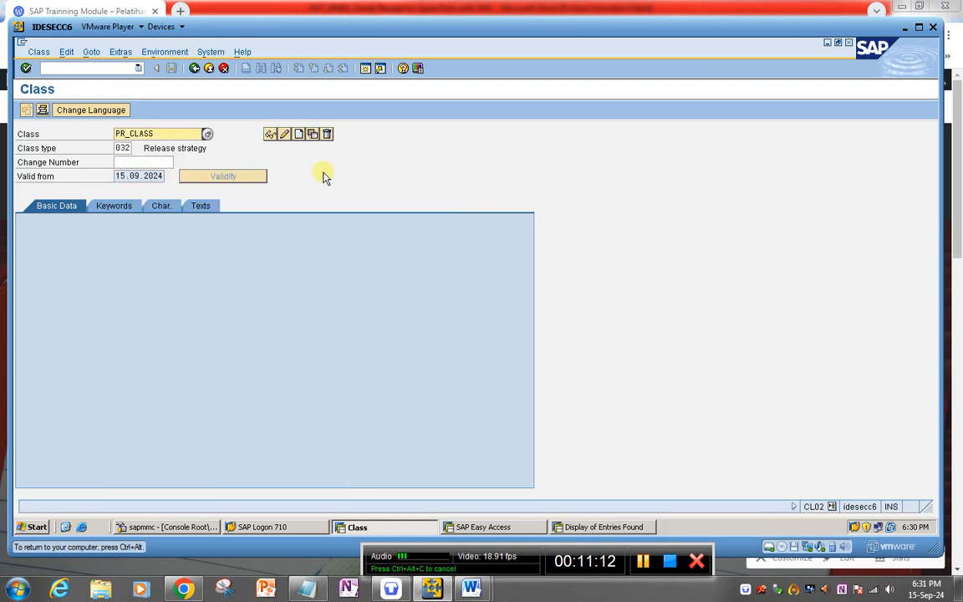
Step: Open class PR_CLASS for changing, review its basic data, keywords and assigned characteristics, and return to the IMG structure
key("Return")
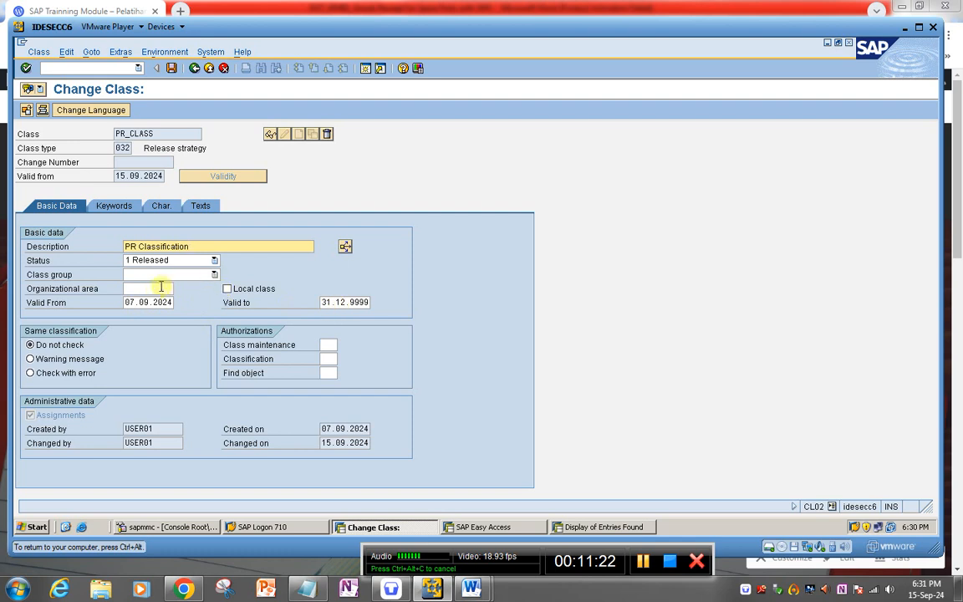
left_click(104, 207)
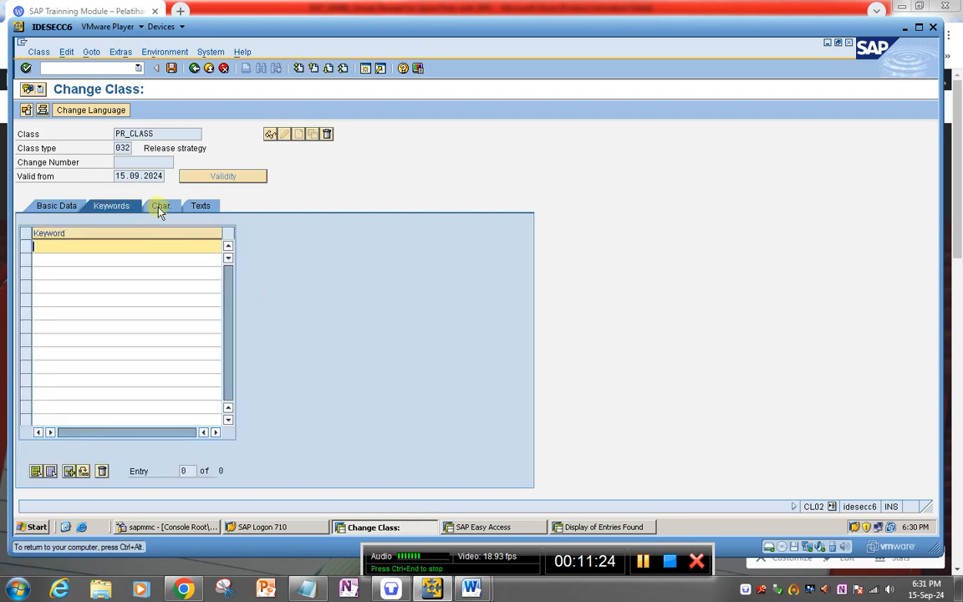
left_click(155, 207)
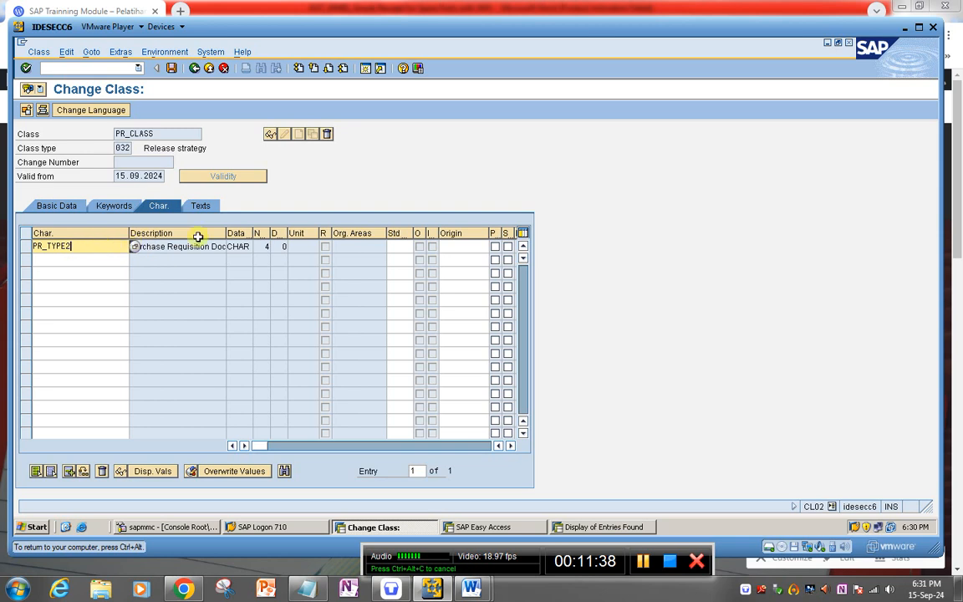
left_click(193, 68)
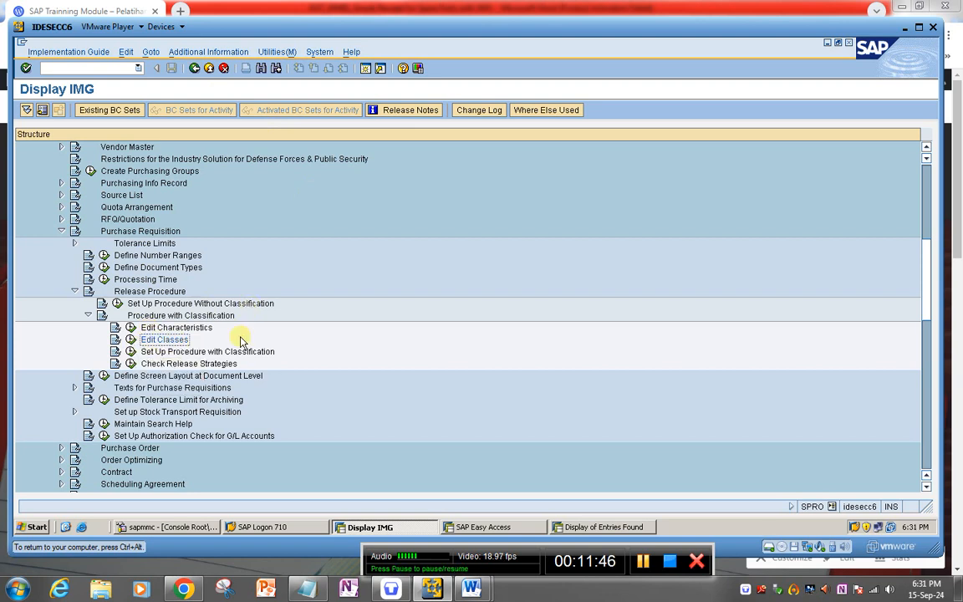
Step: Open the Release Groups activity under Set Up Procedure with Classification, close the information message, and start new entries
scroll(239, 338, "down", 3)
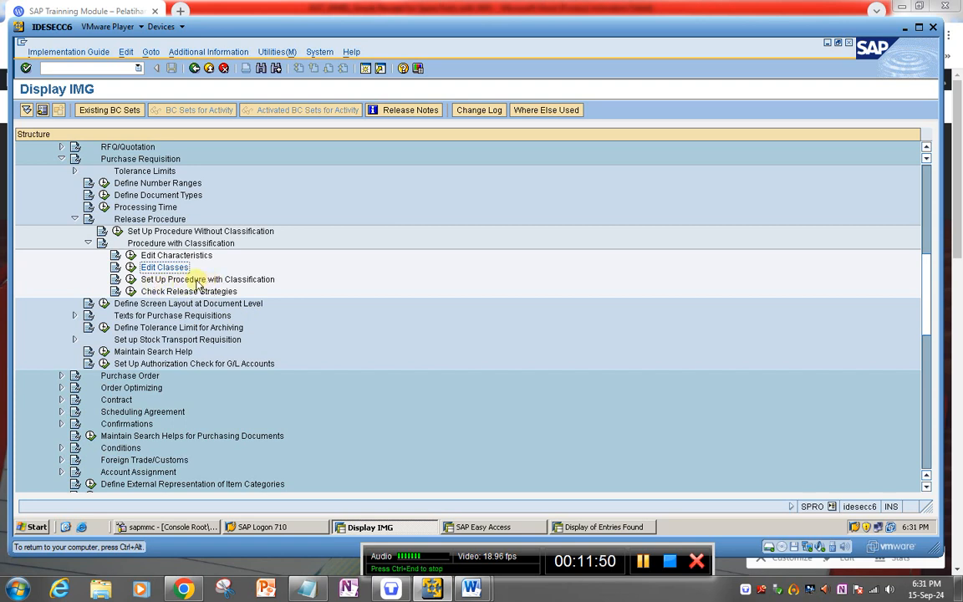
left_click(131, 281)
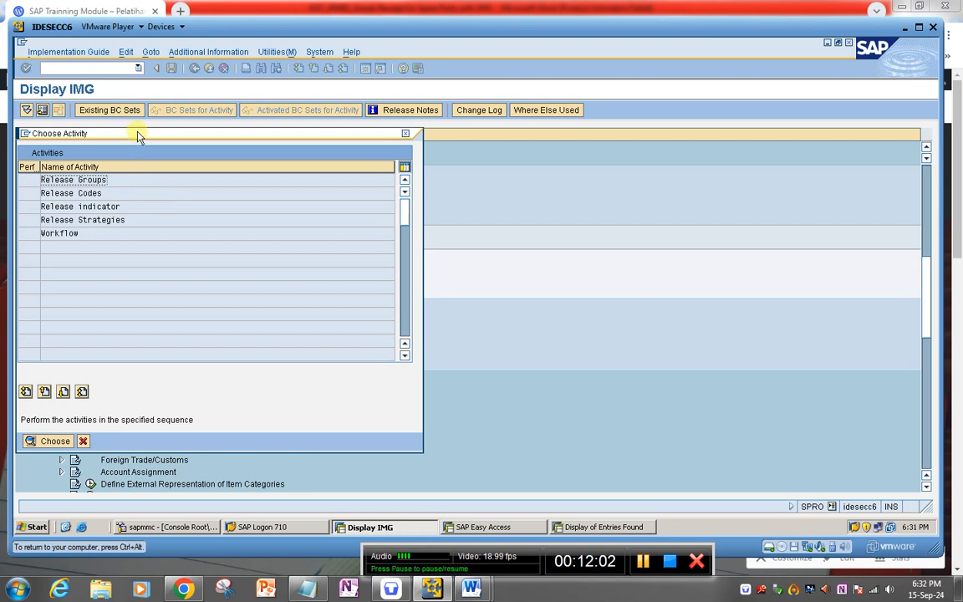
left_click_drag(138, 133, 169, 135)
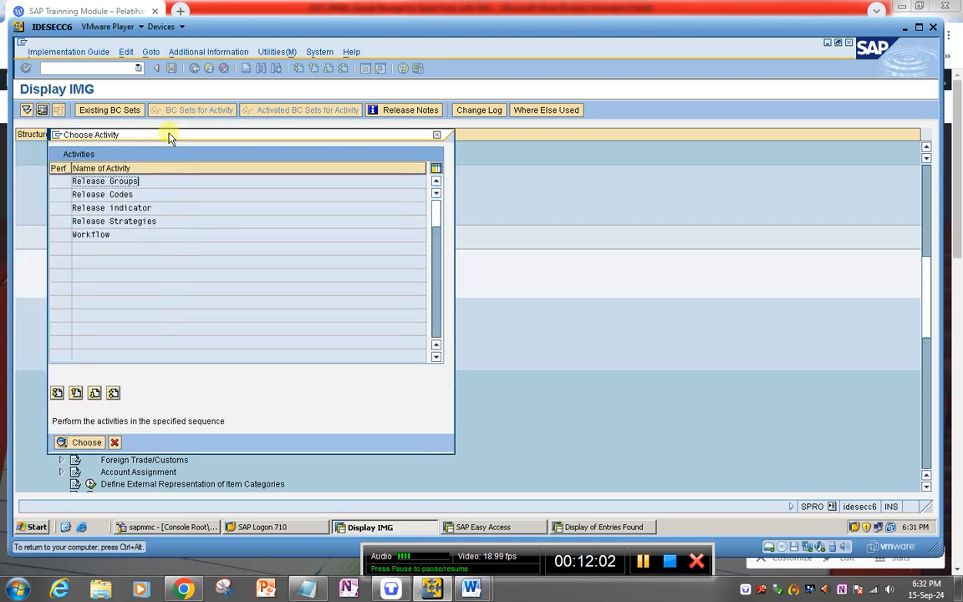
double_click(152, 182)
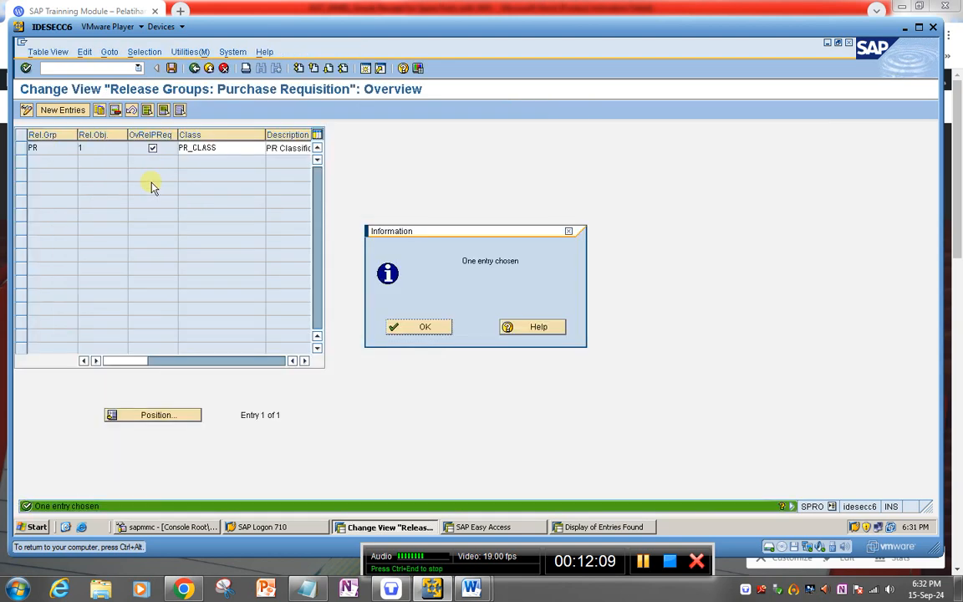
left_click(423, 334)
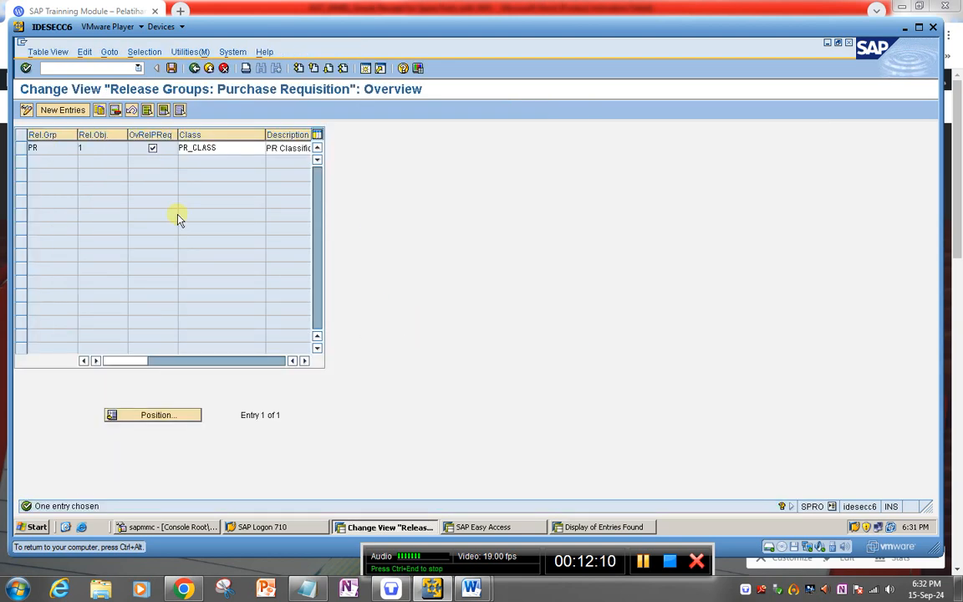
left_click(64, 112)
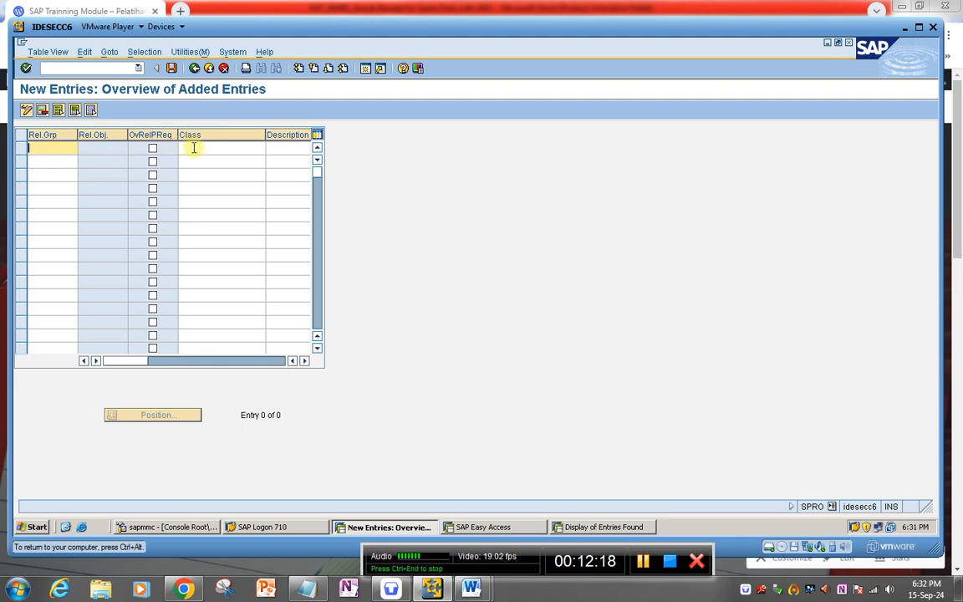
Step: Leave the new entries, review release group PR with class PR_CLASS, dismiss the information message, and return to the activity list
left_click(172, 68)
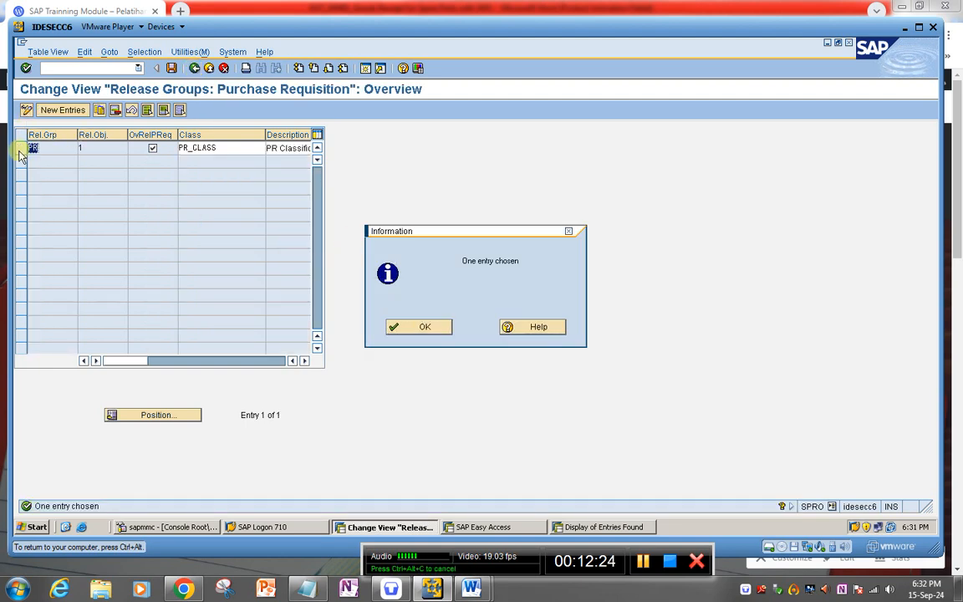
left_click_drag(28, 148, 104, 147)
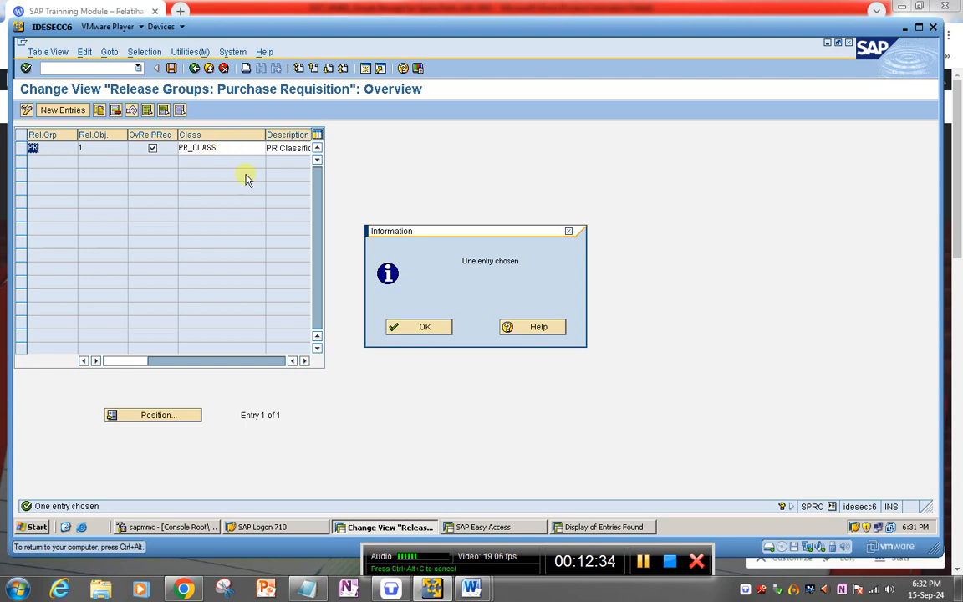
left_click(408, 328)
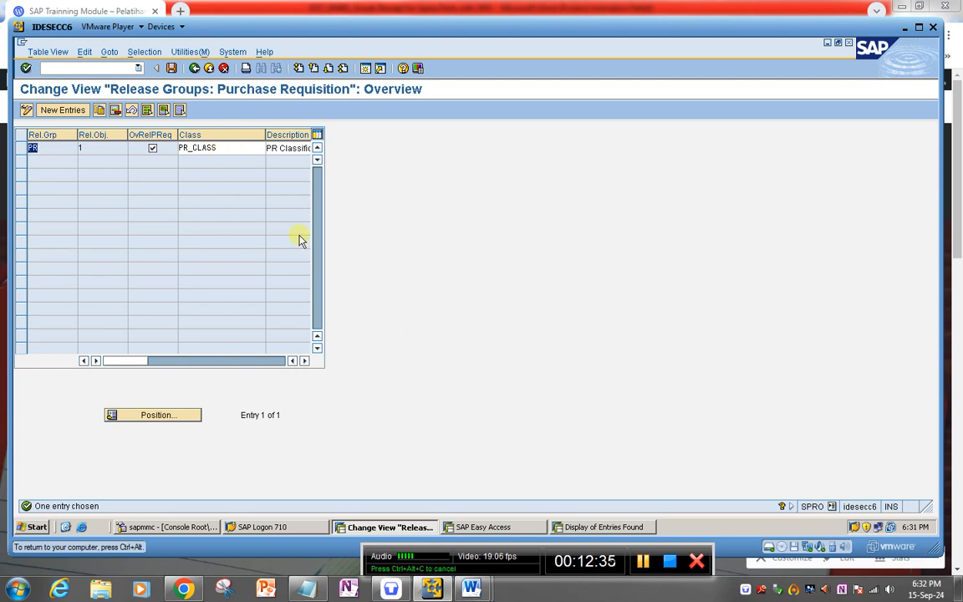
left_click(195, 70)
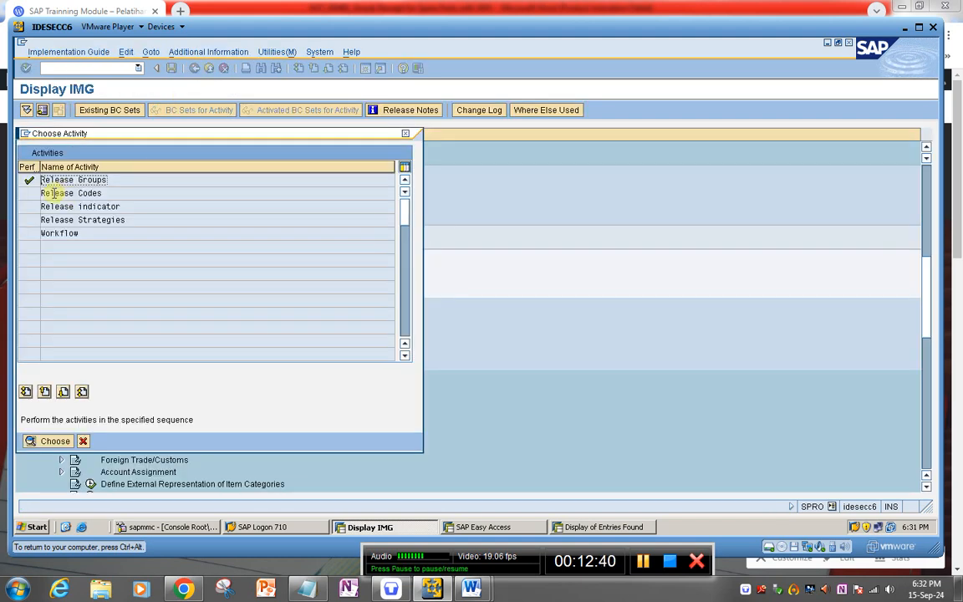
Step: Open the Release Codes activity, review the codes and descriptions for group PR, and return to the activity list
double_click(48, 193)
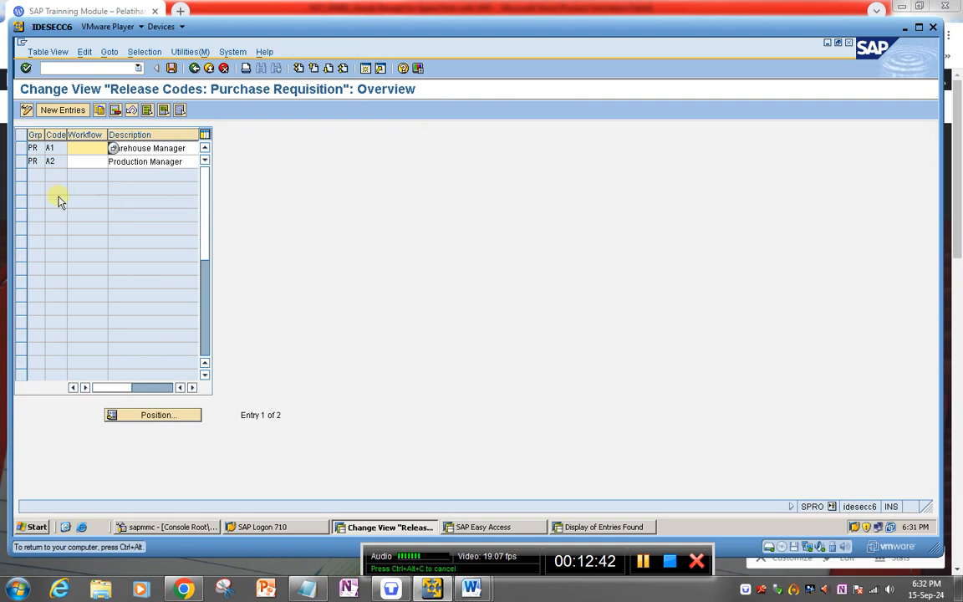
left_click(189, 150)
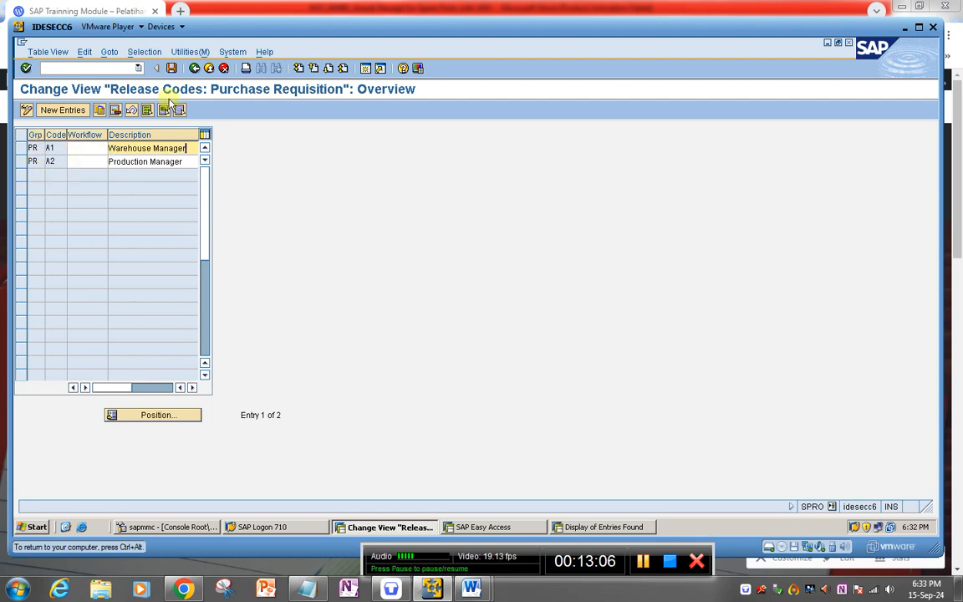
left_click(194, 68)
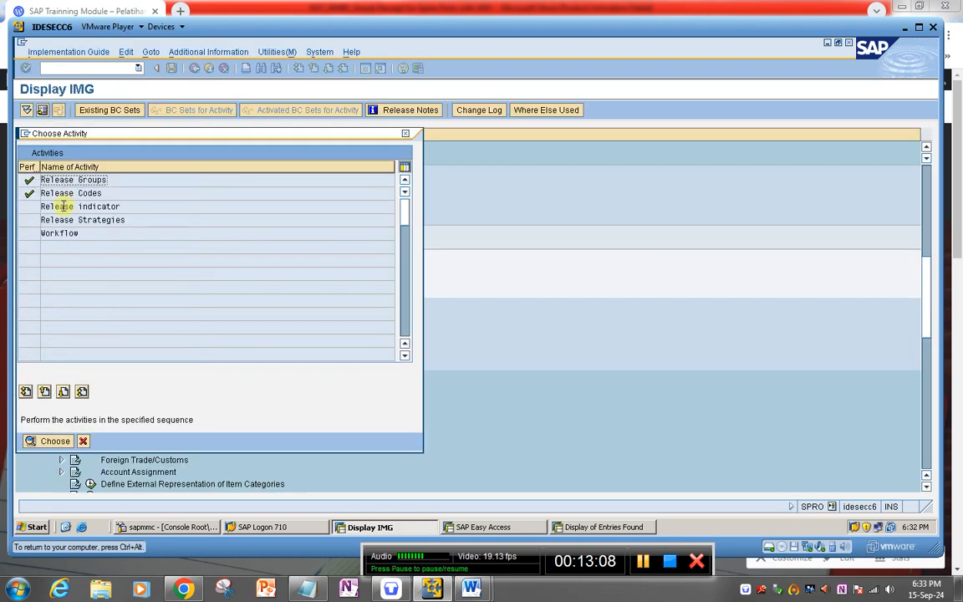
Step: Open the Release indicator activity, review the Blocked and RFQ/purchase order indicators, and return to the activity list
double_click(95, 207)
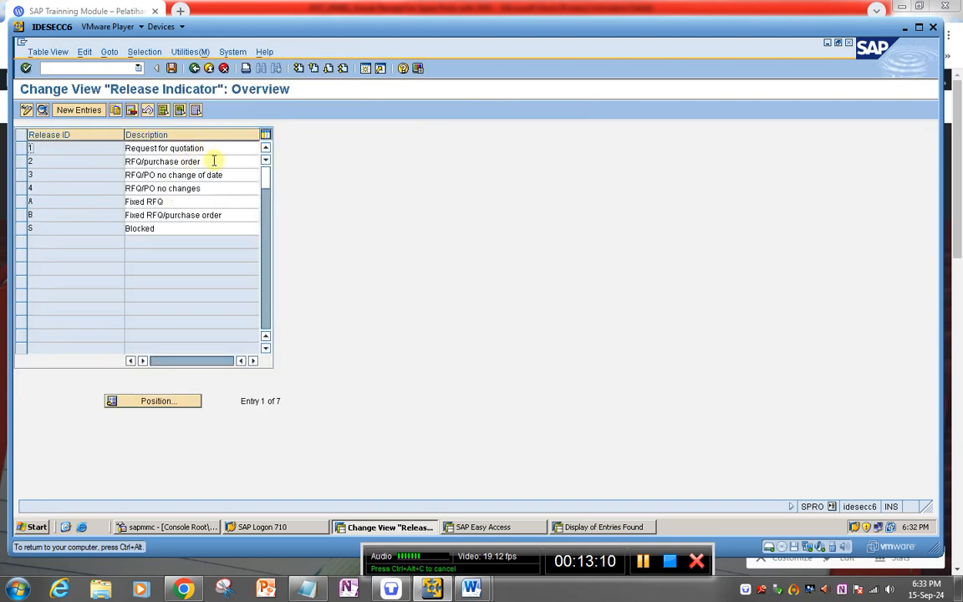
left_click(171, 229)
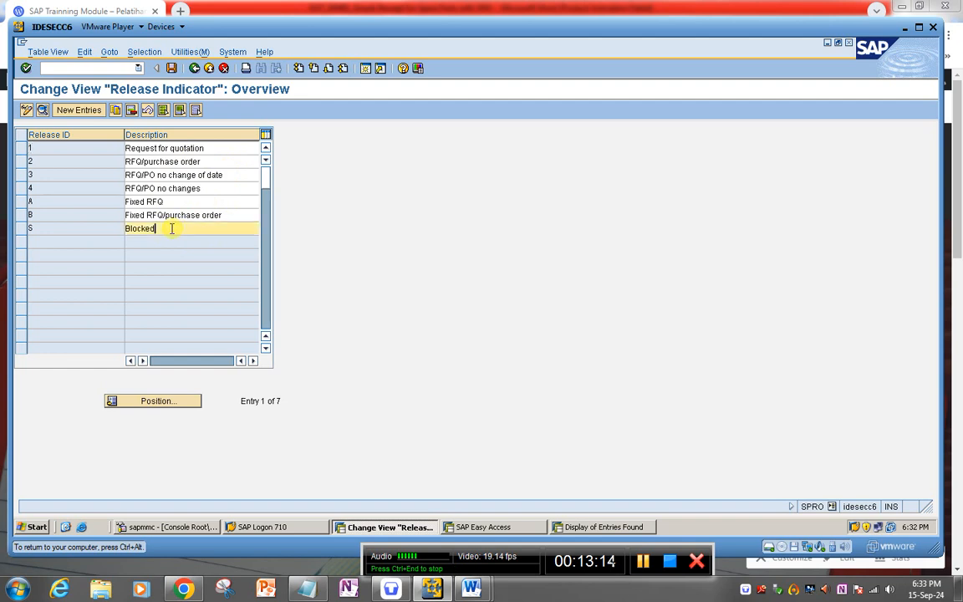
left_click(69, 229)
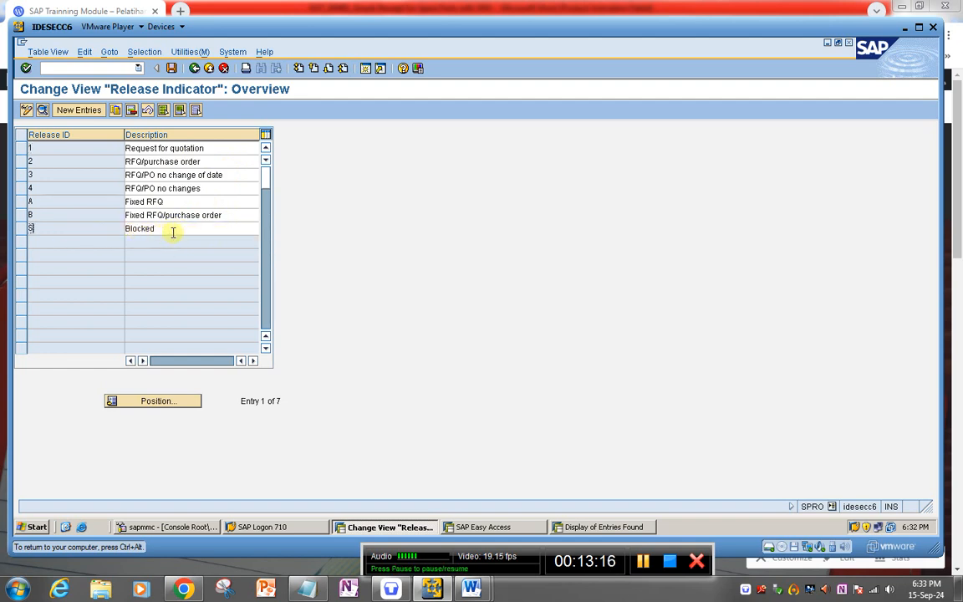
left_click(166, 161)
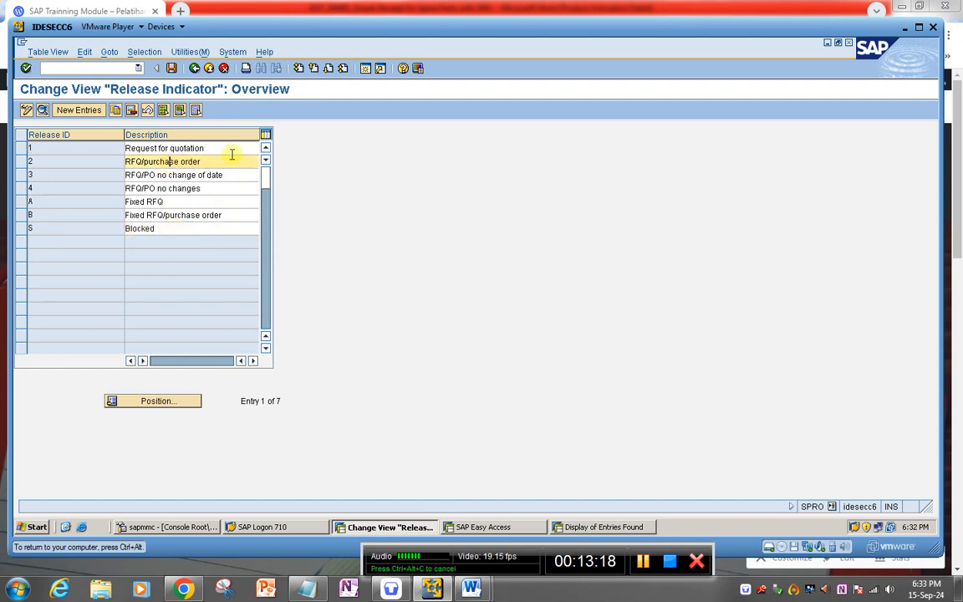
left_click(164, 228)
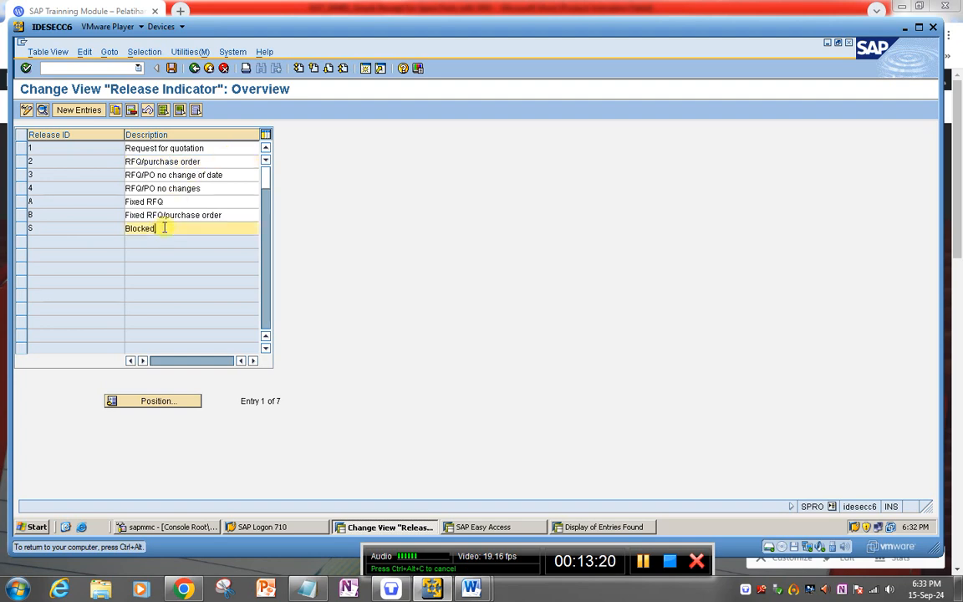
left_click(194, 68)
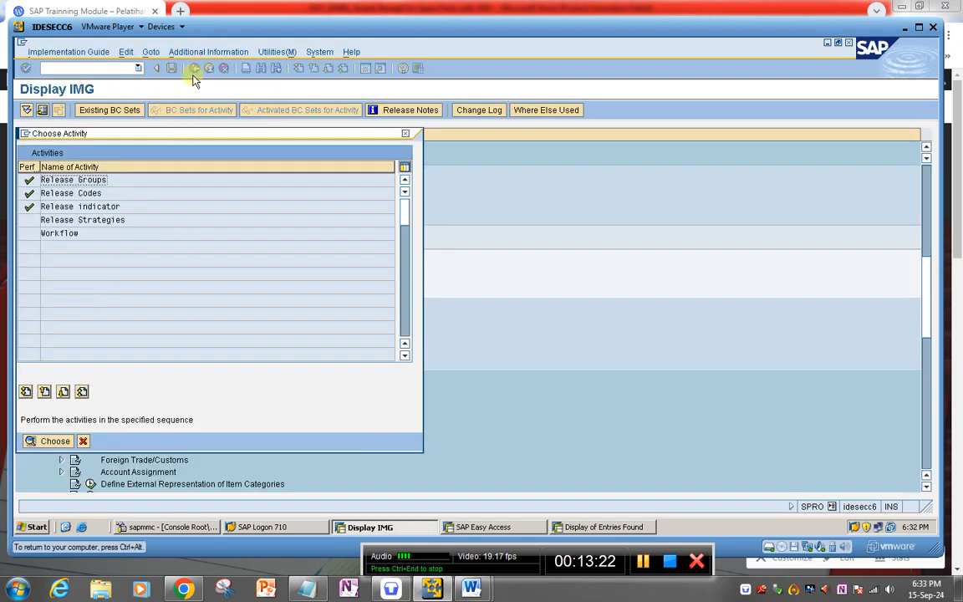
Step: Open the Release Strategies activity, dismiss the information message, and look up the release codes available for strategy S1
double_click(59, 219)
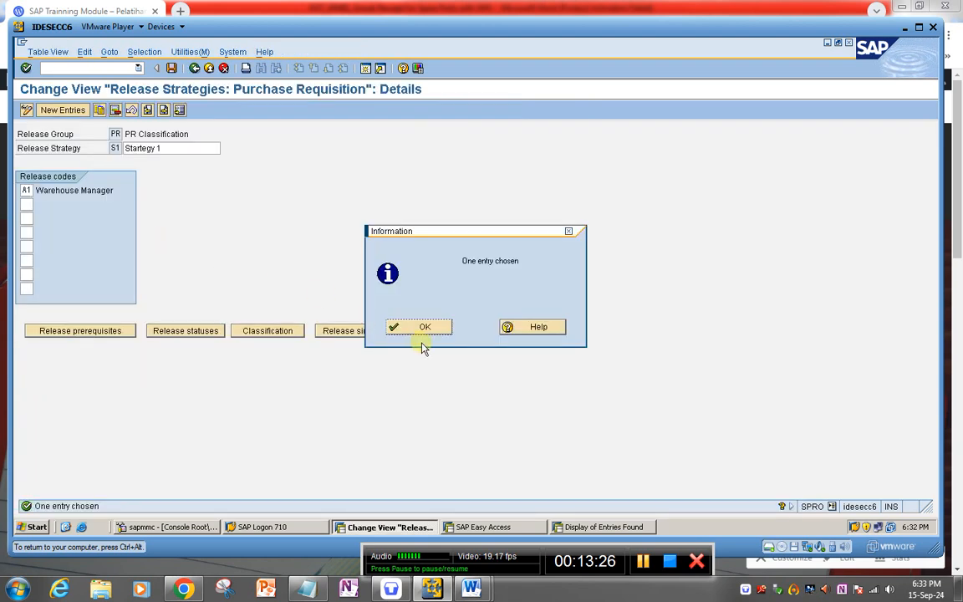
left_click(419, 326)
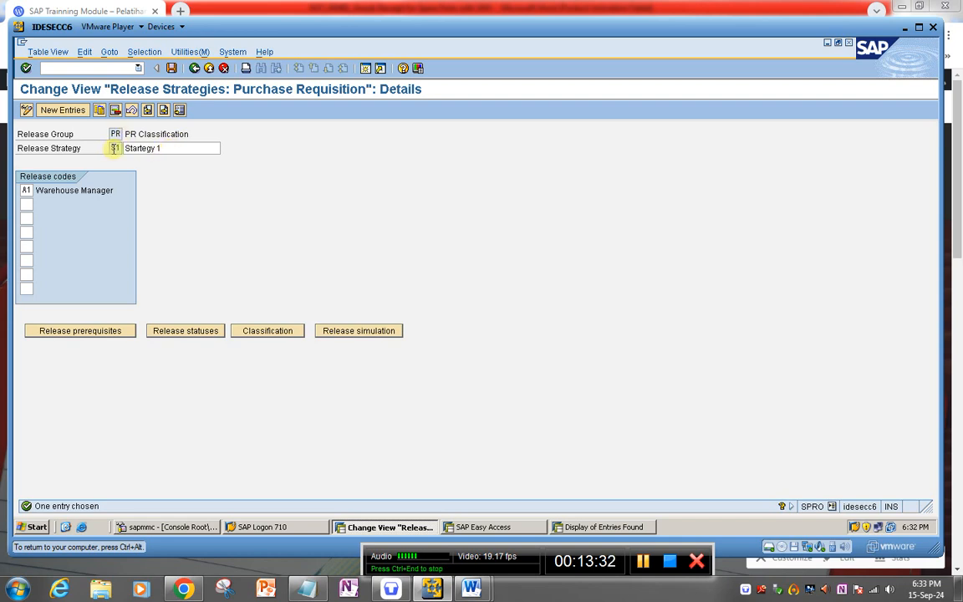
left_click(171, 148)
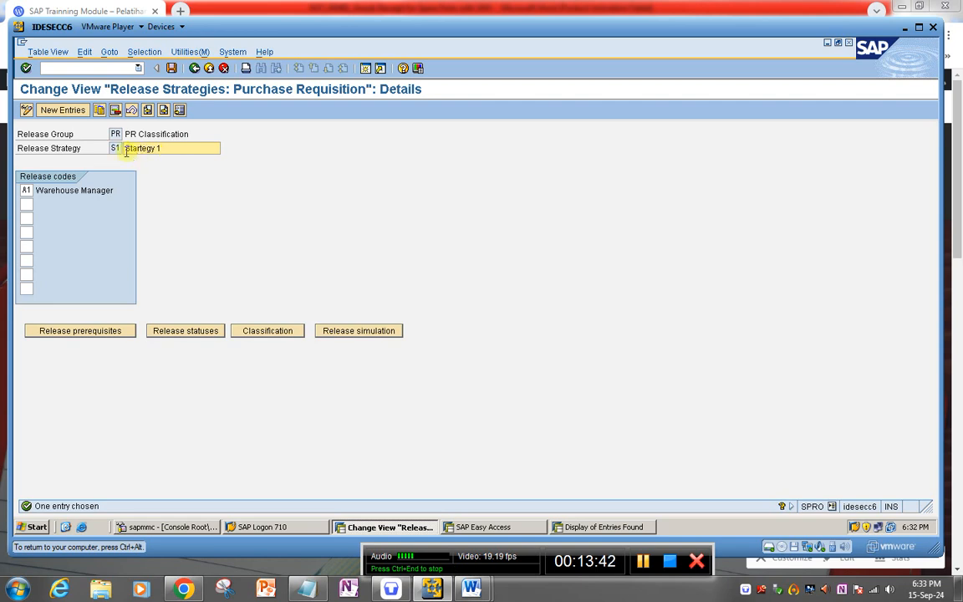
left_click(26, 190)
left_click(36, 192)
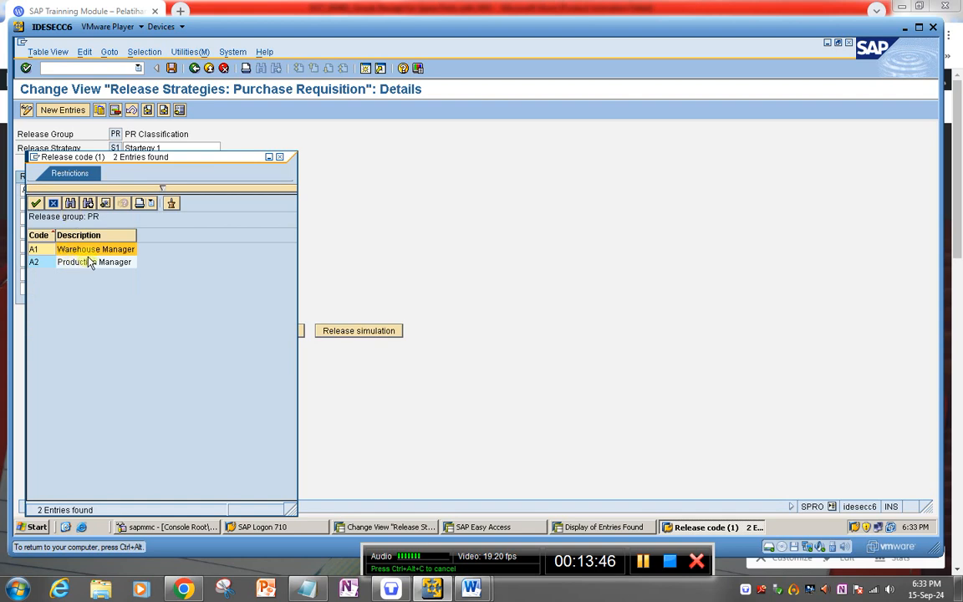
left_click(280, 158)
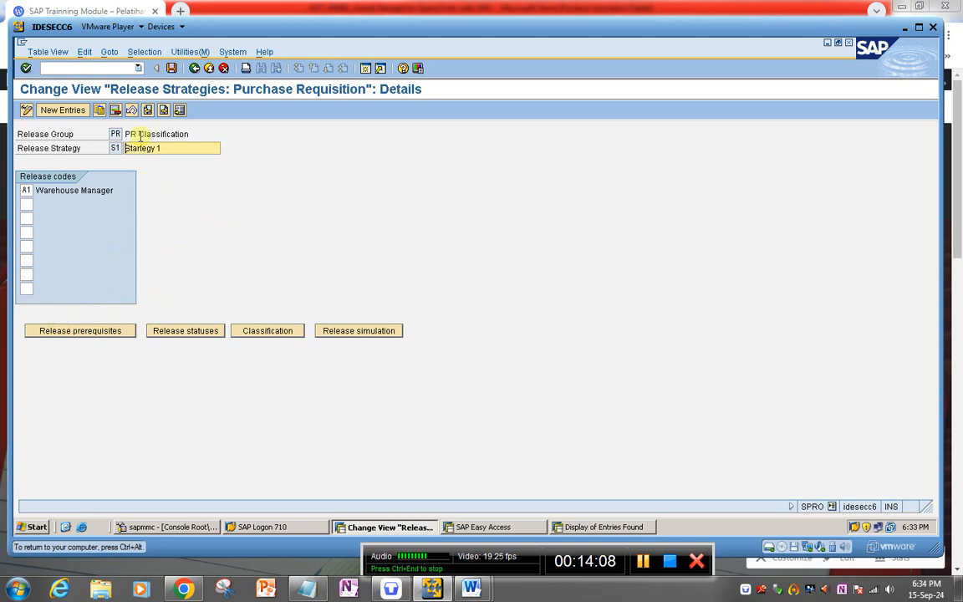
Step: Review strategy S1's release prerequisites and release statuses, including the list of release indicators for the unreleased status
left_click(53, 333)
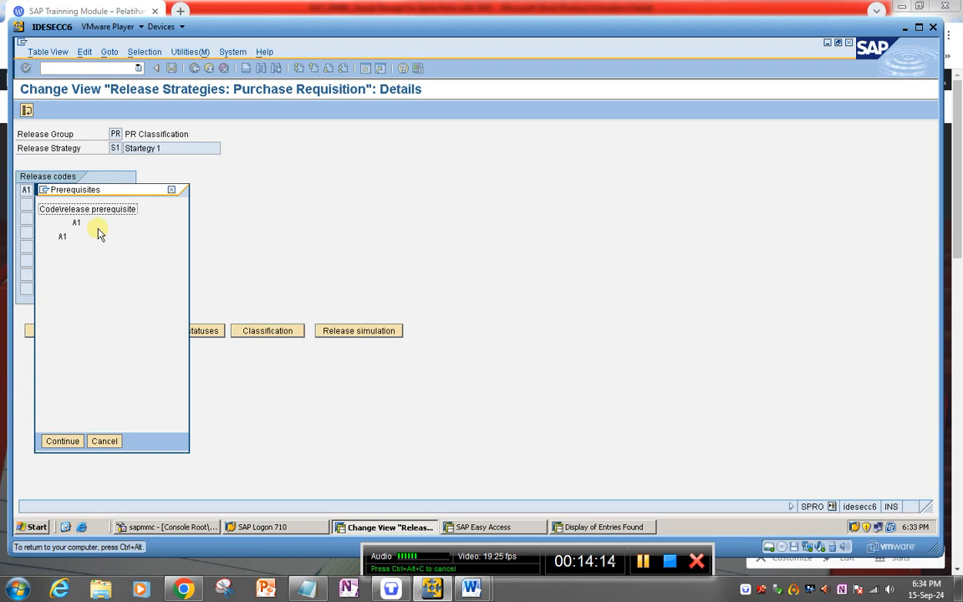
left_click(60, 440)
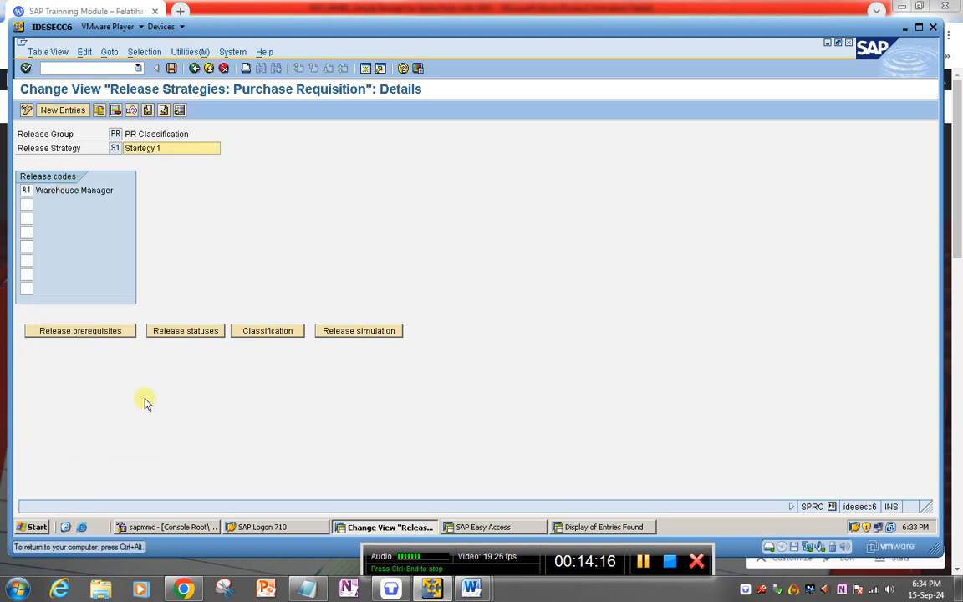
left_click(179, 334)
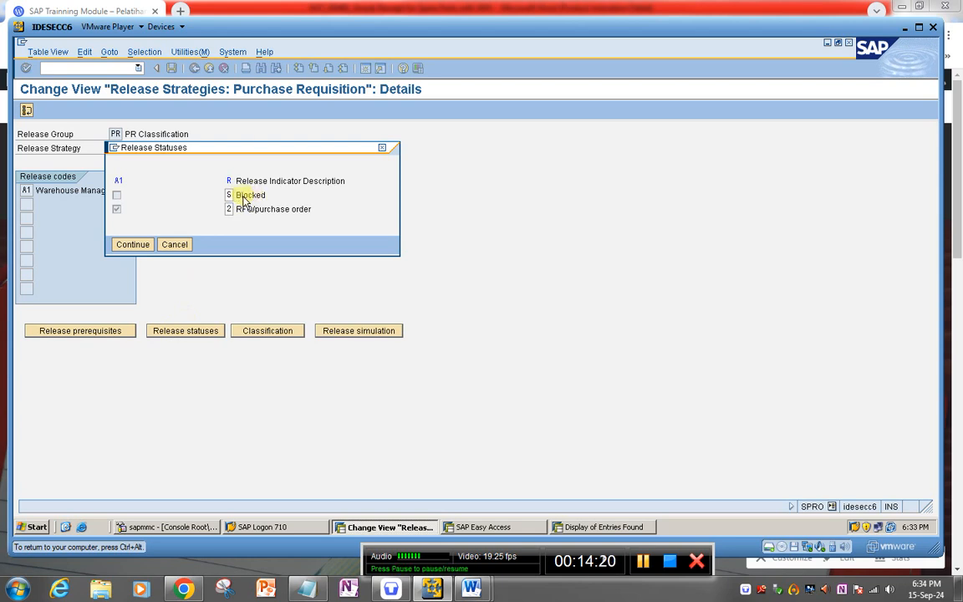
left_click(236, 195)
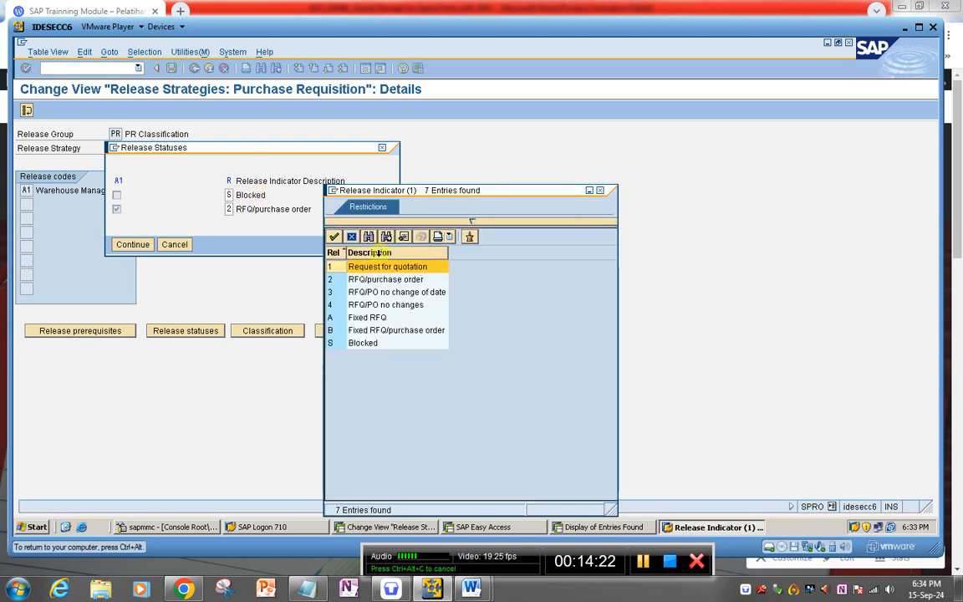
left_click(362, 343)
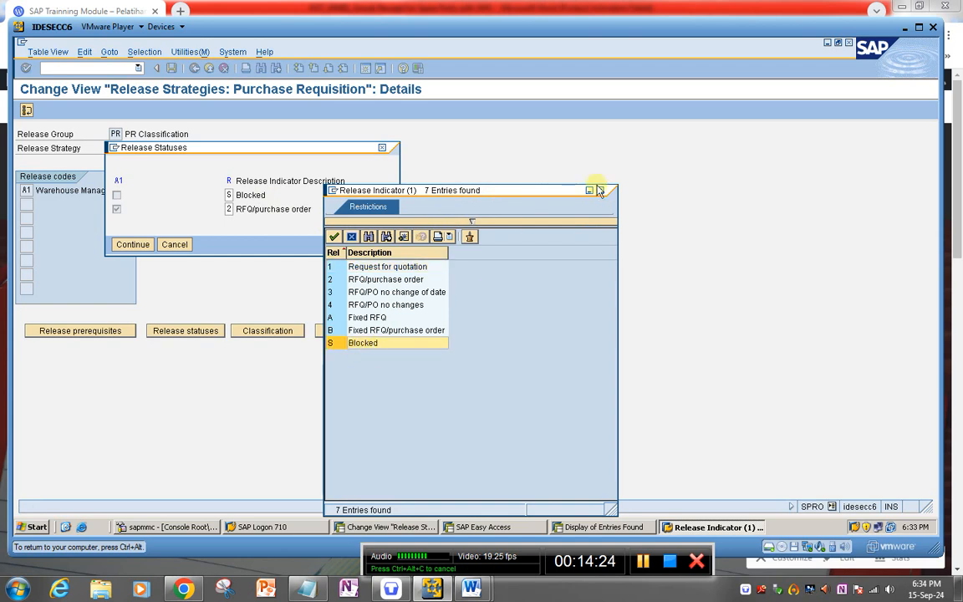
left_click(600, 191)
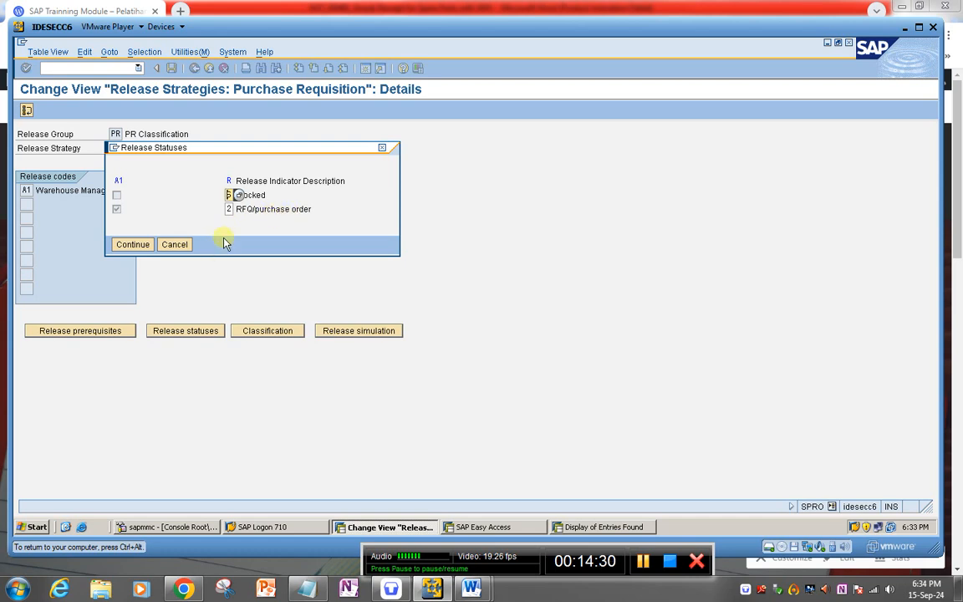
left_click(143, 244)
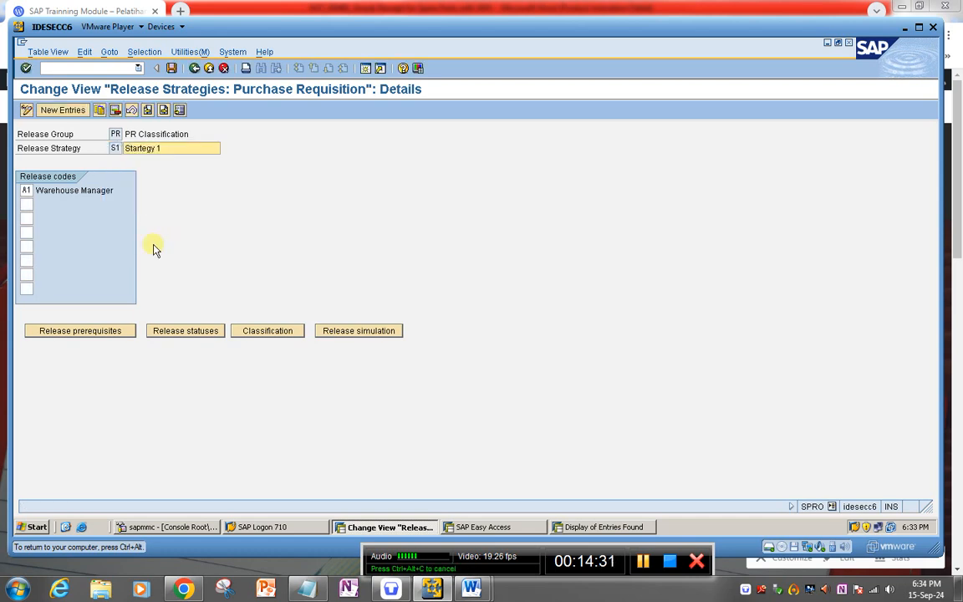
Step: Review strategy S1's classification and the NB value chosen for the purchase requisition document characteristic, and return to the strategy details
left_click(252, 331)
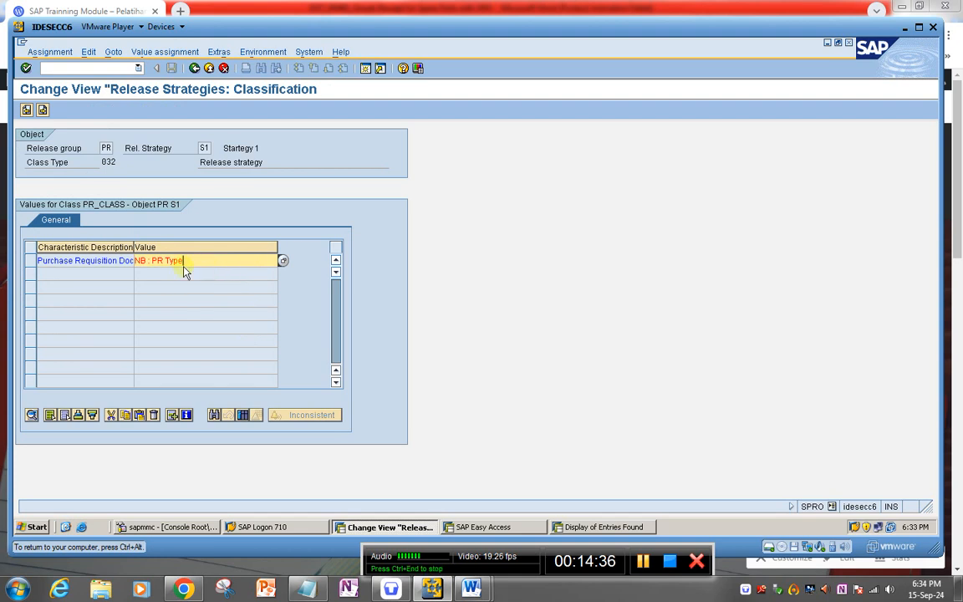
left_click(283, 260)
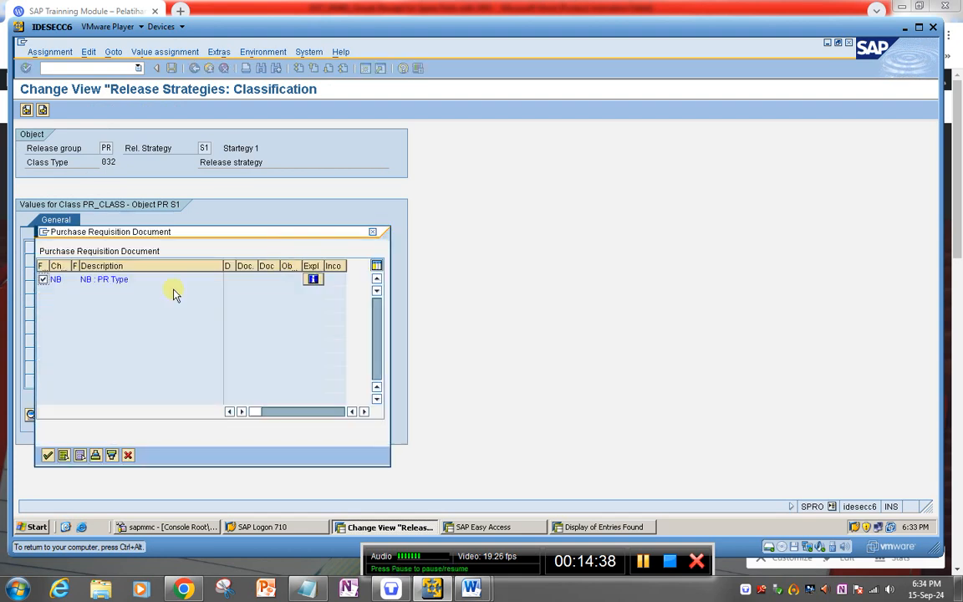
left_click(42, 280)
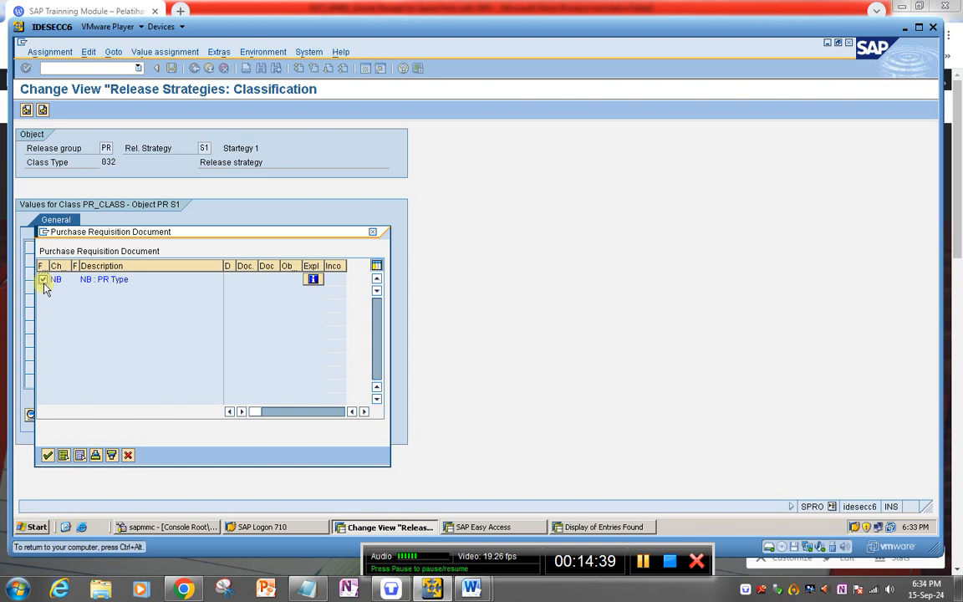
left_click(47, 456)
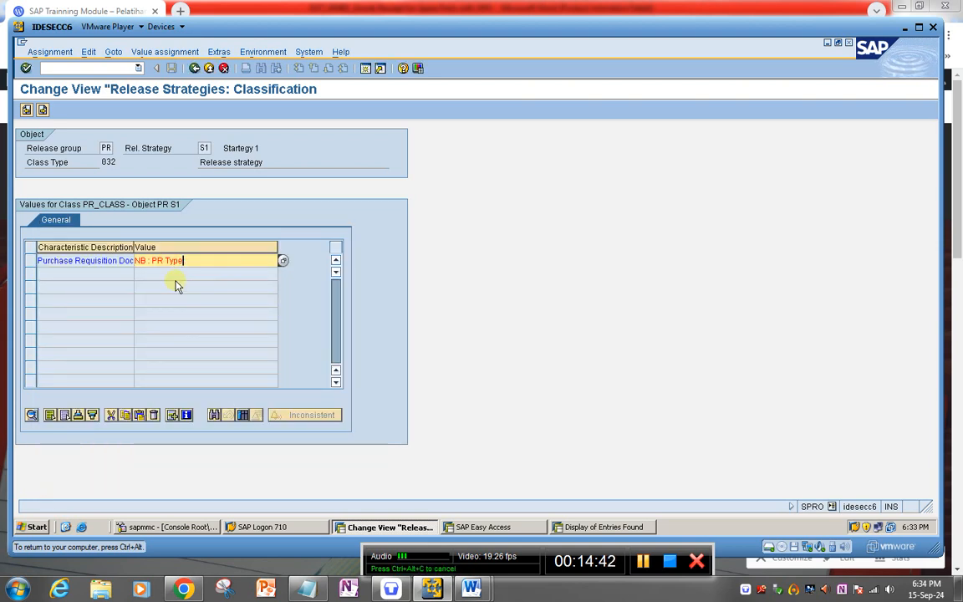
left_click(195, 68)
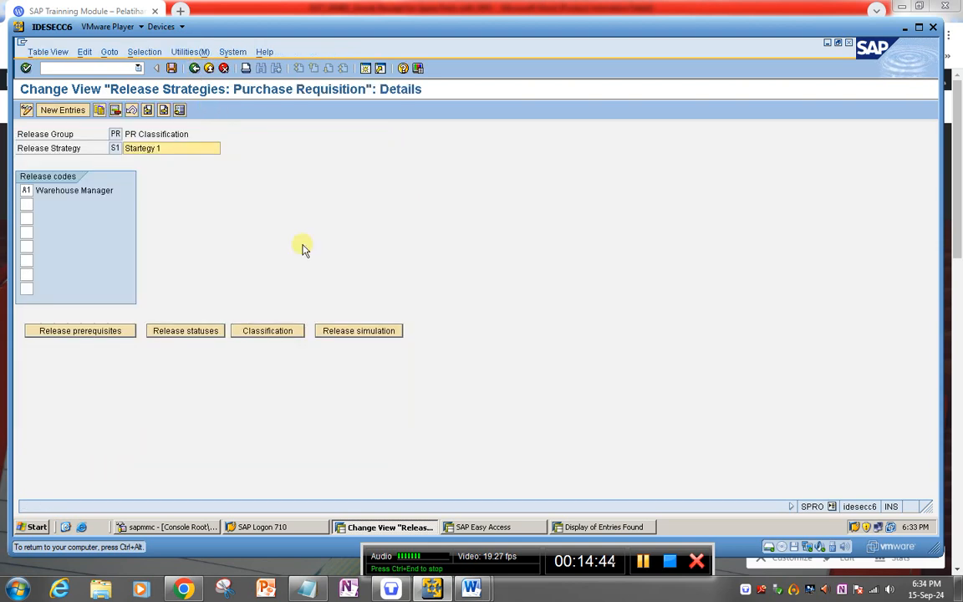
Step: Simulate the release of strategy S1 by setting the release for code A1, and close the simulation
left_click(336, 329)
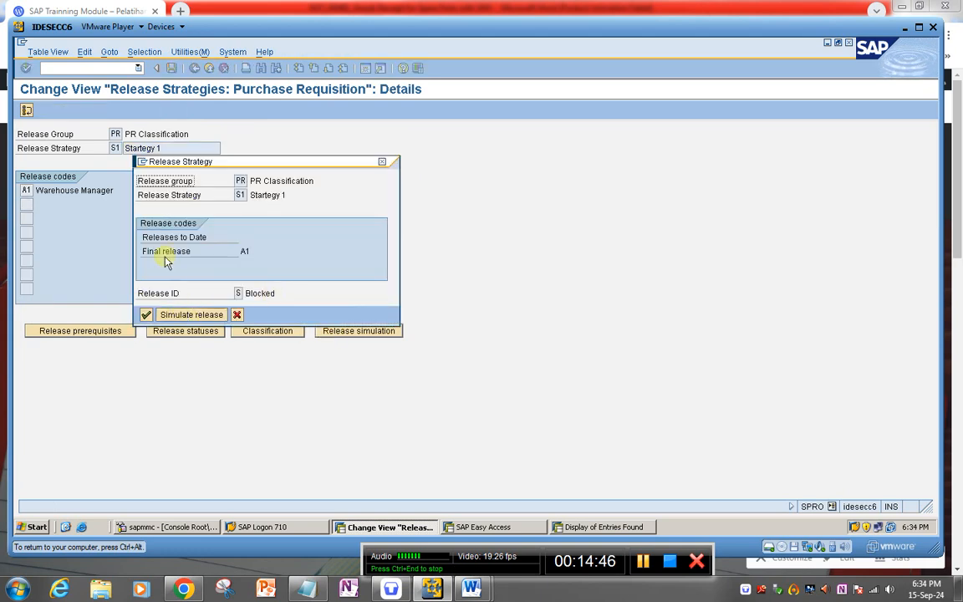
left_click(159, 314)
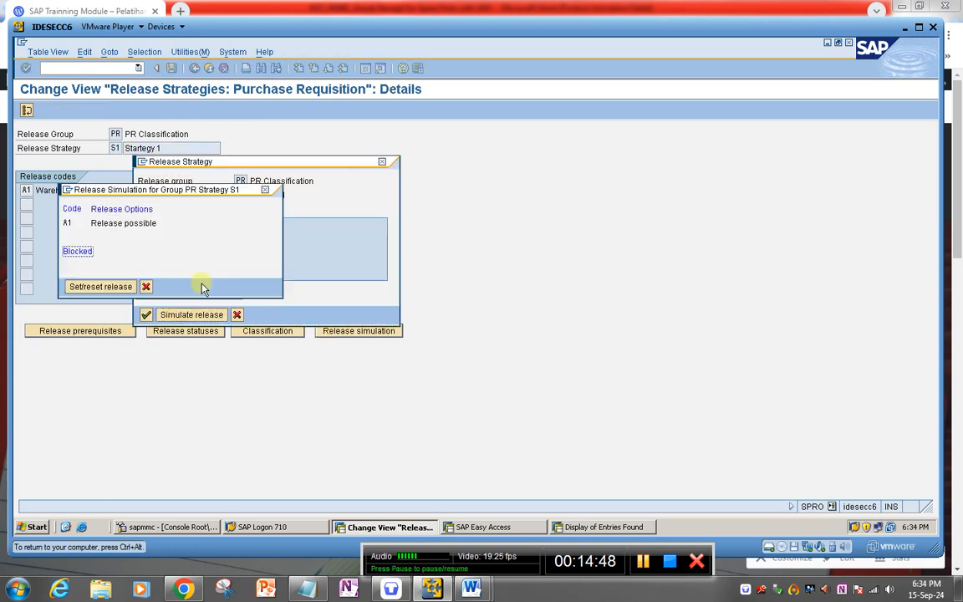
left_click(125, 223)
left_click(101, 286)
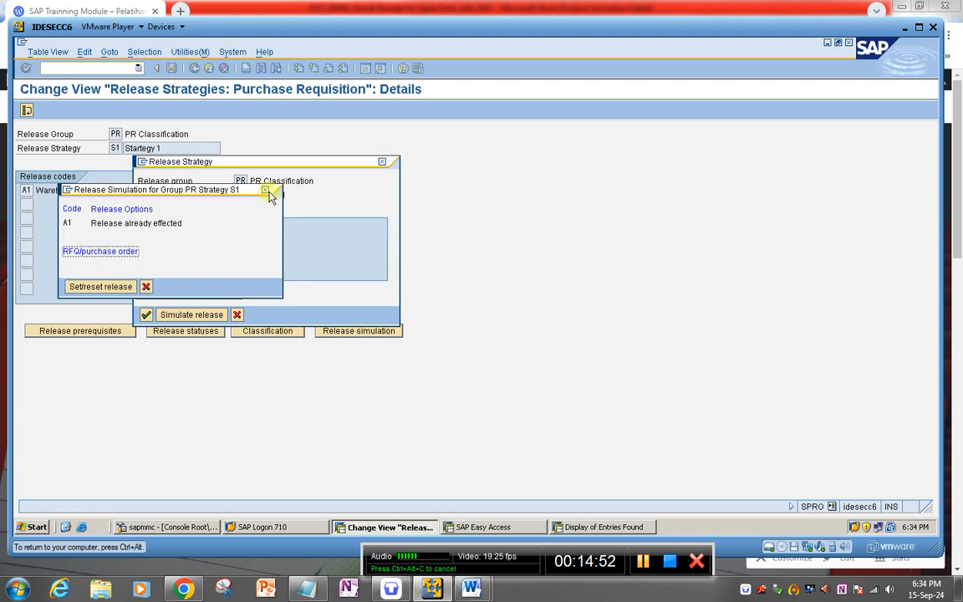
left_click(265, 190)
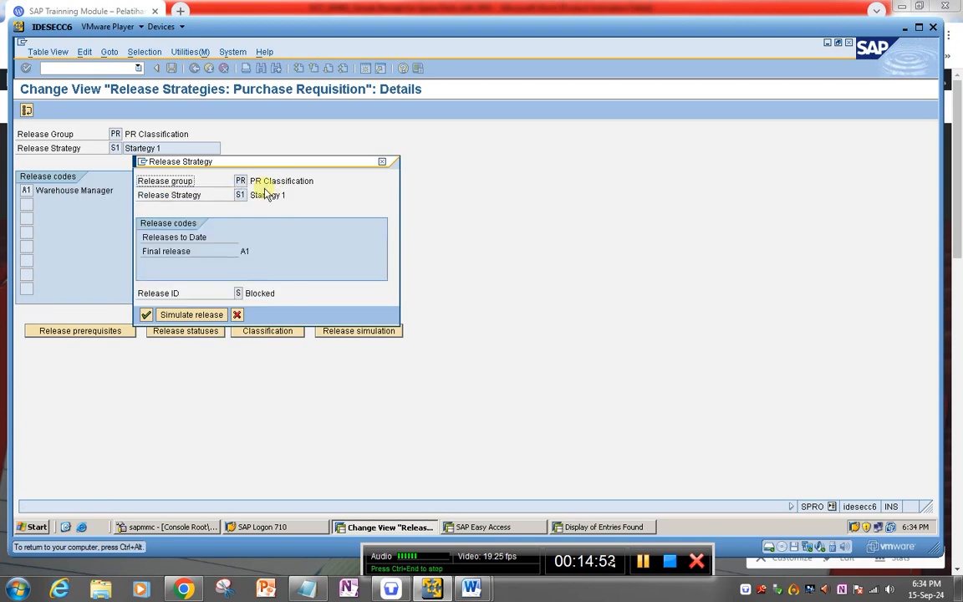
left_click(147, 315)
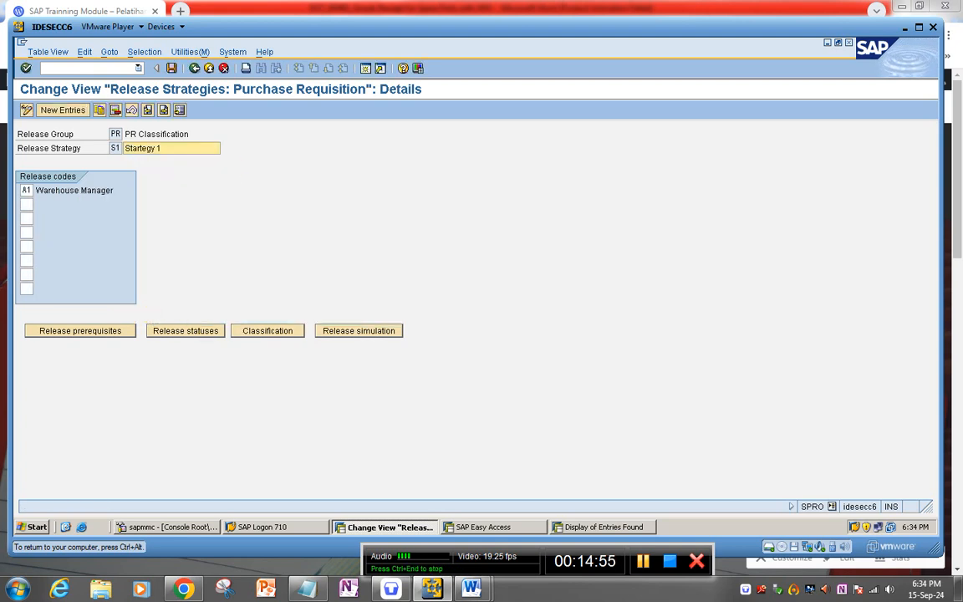
Step: Leave the release strategies, open the Workflow activity for assigning roles to release codes, and dismiss its information message
left_click(196, 69)
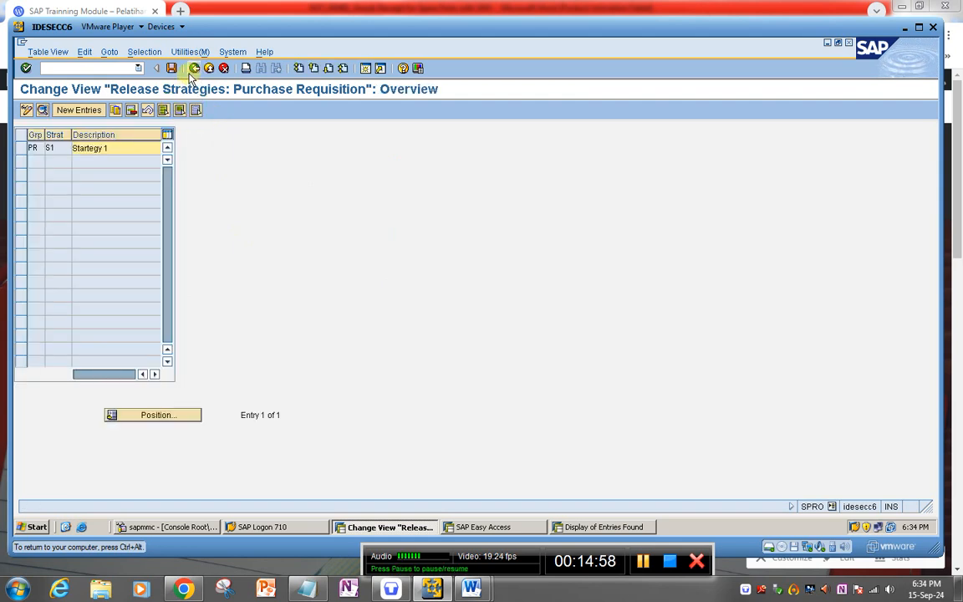
left_click(196, 69)
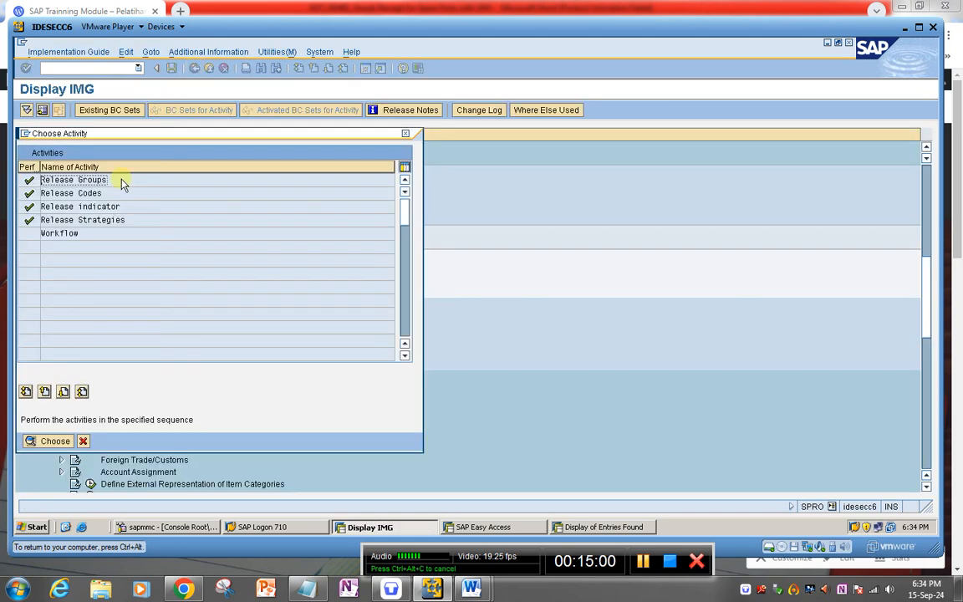
left_click(34, 233)
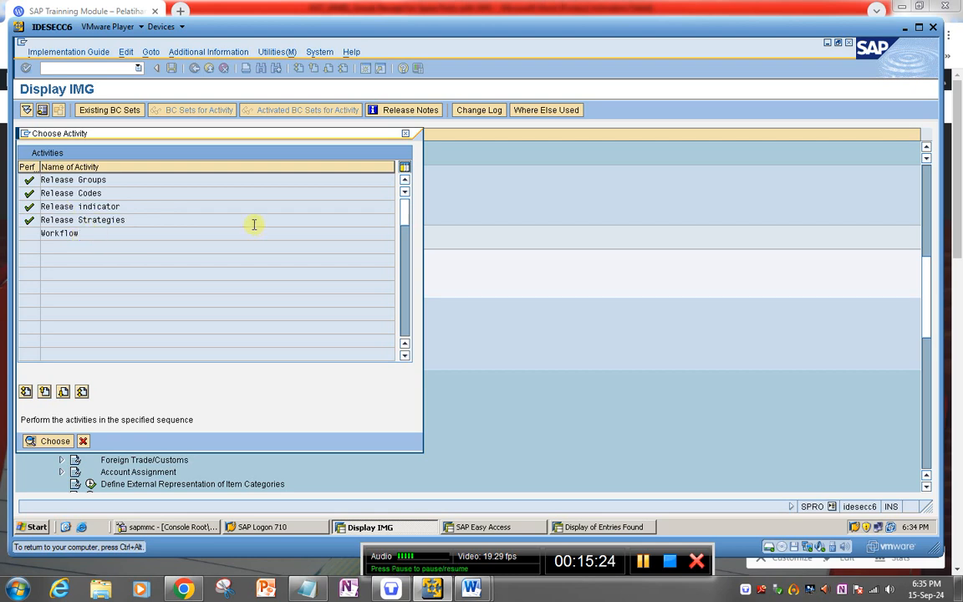
left_click(52, 441)
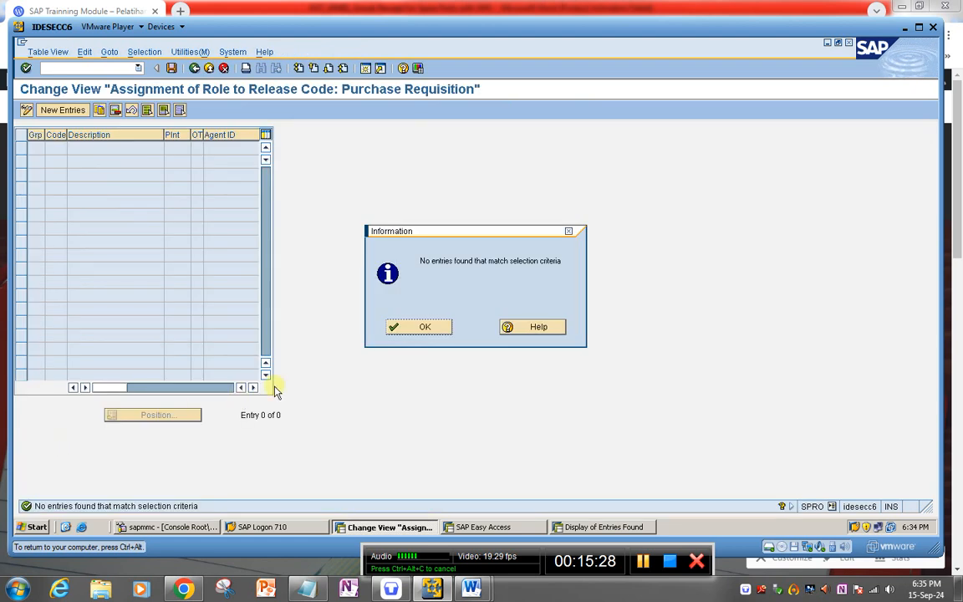
left_click(411, 327)
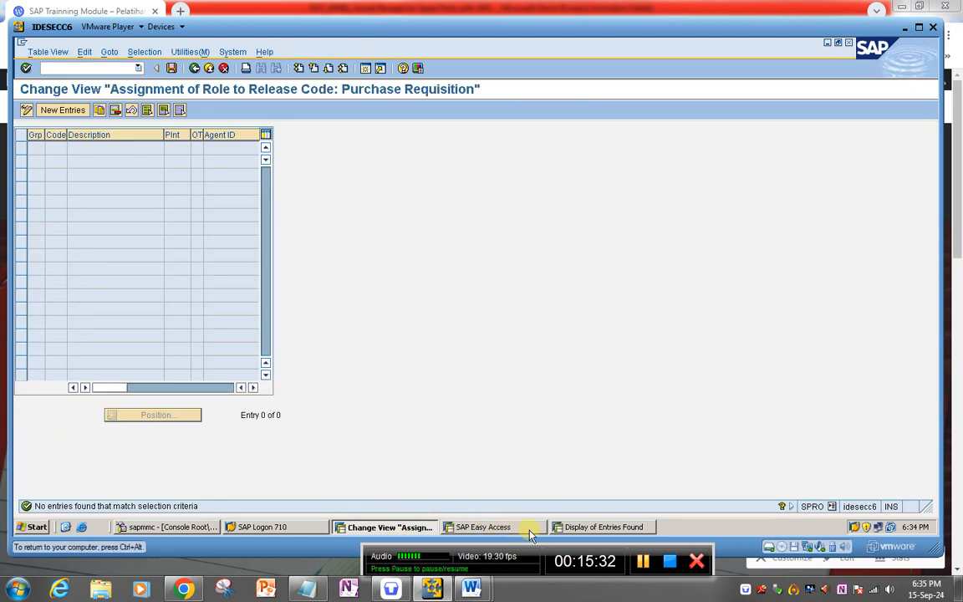
Step: Start transaction ME51N in the session showing the EBAN table entries and choose document type NB Purch.requis. Stand
left_click(573, 530)
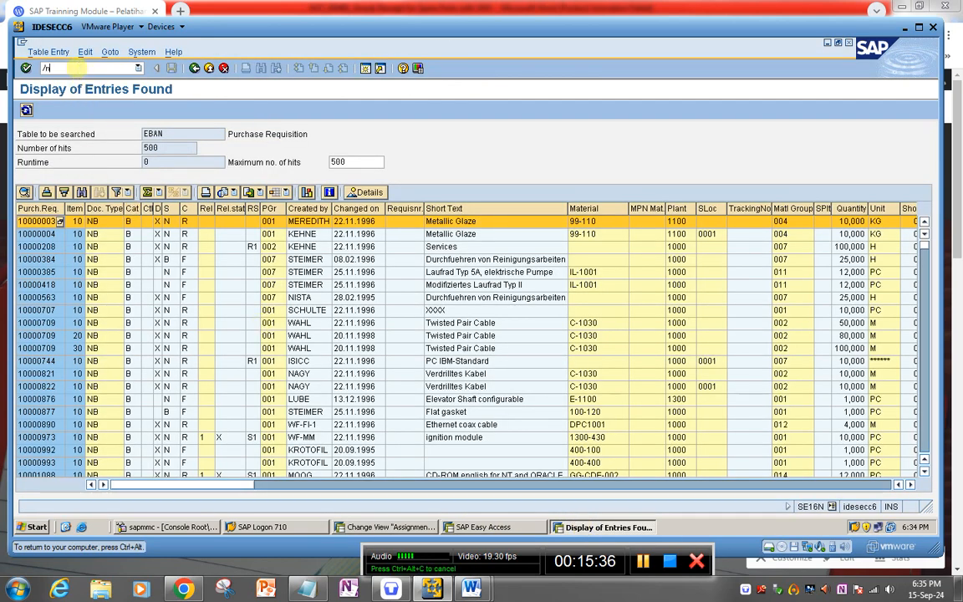
key("Return")
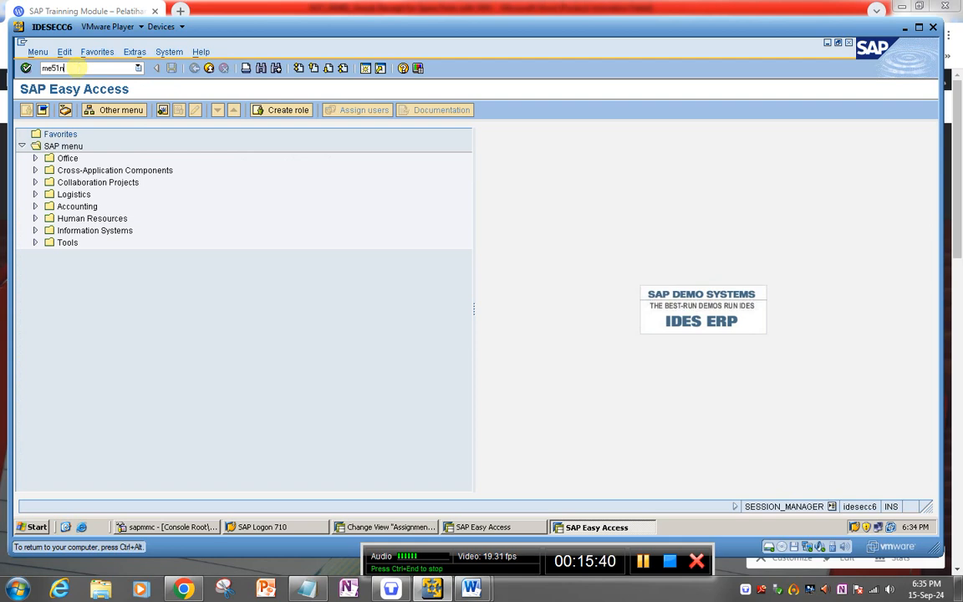
key("Return")
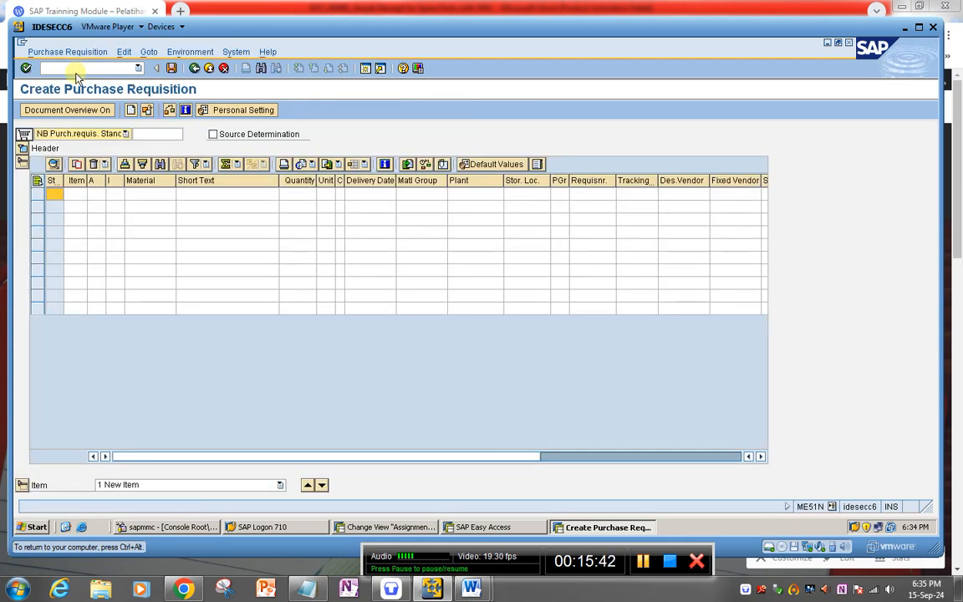
left_click(125, 134)
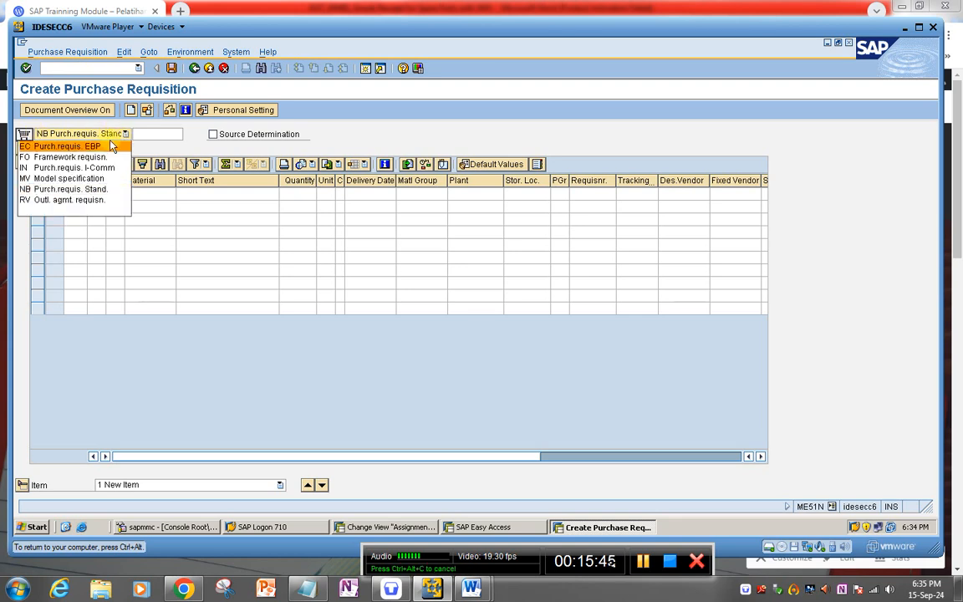
left_click(59, 189)
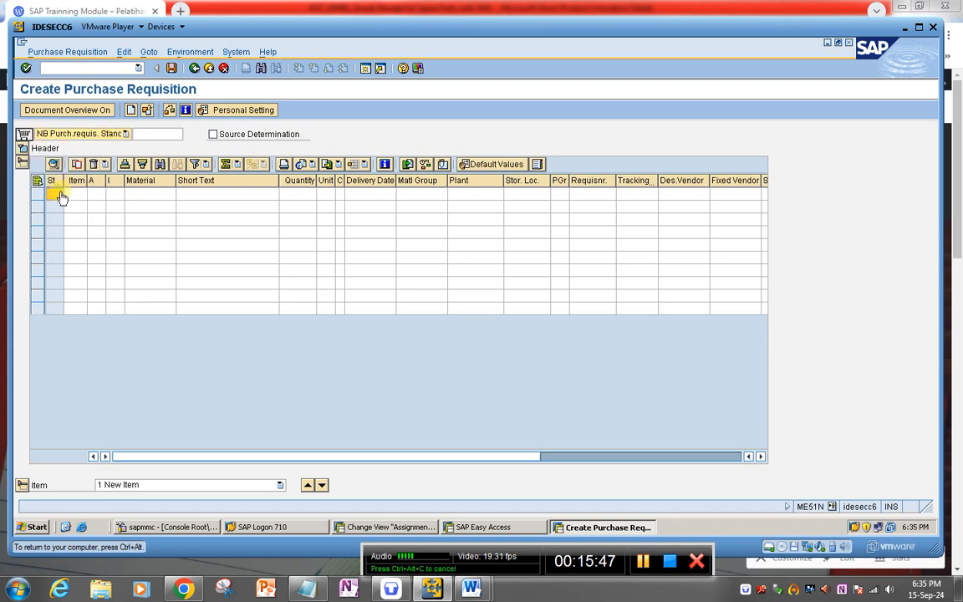
Step: Consult the Notepad notes and return to the material field of the requisition's first item
left_click(138, 197)
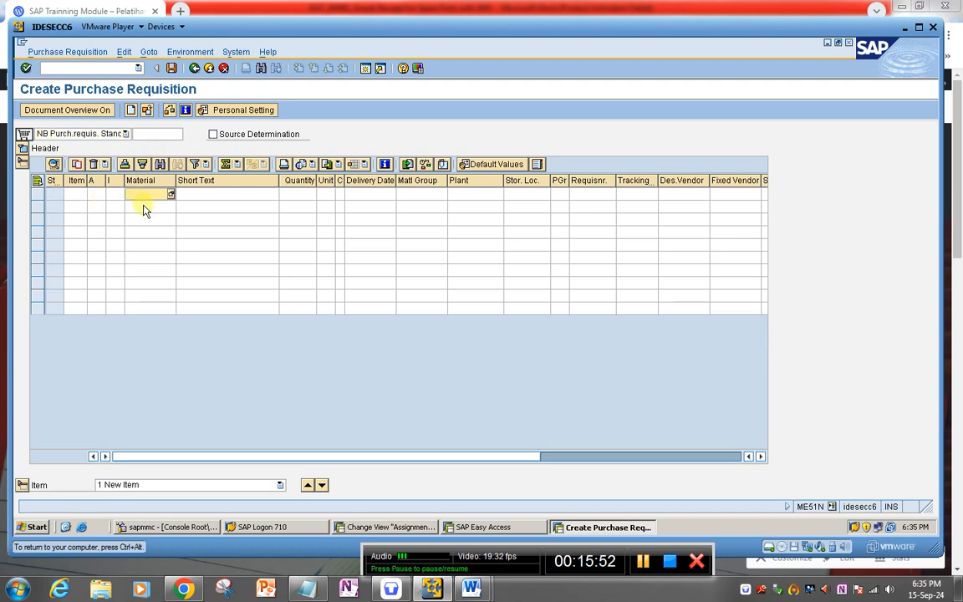
left_click(308, 588)
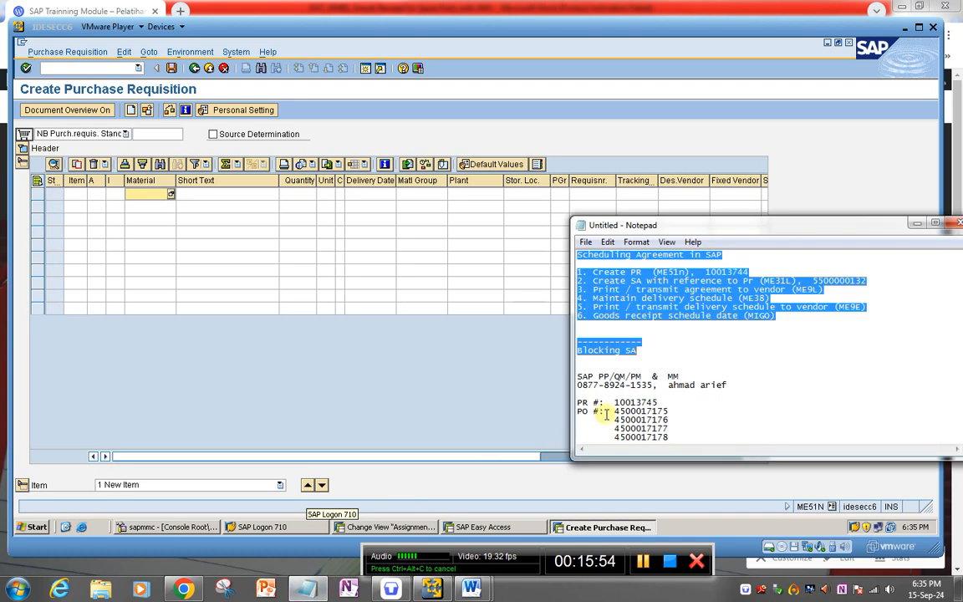
left_click(669, 358)
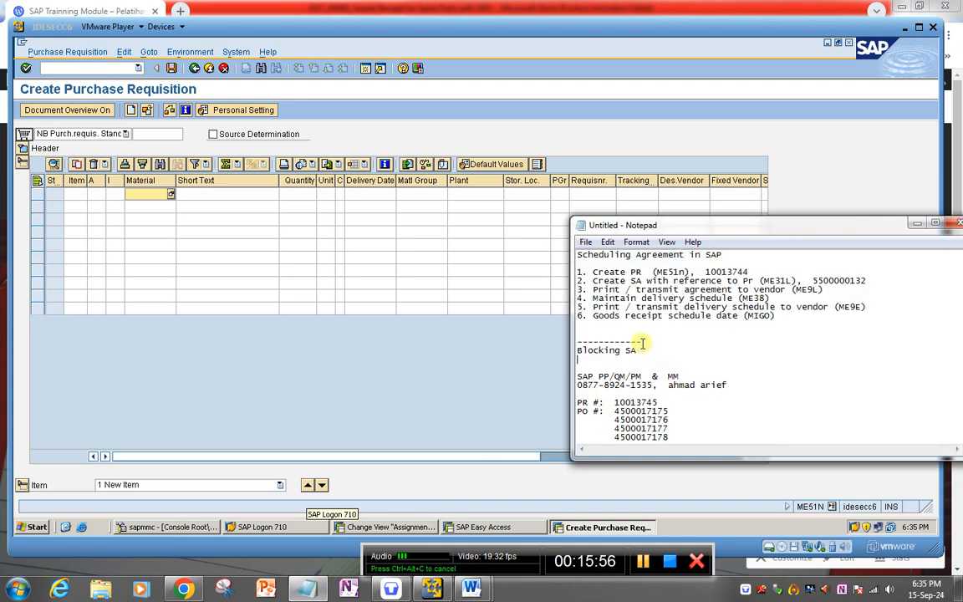
left_click(155, 198)
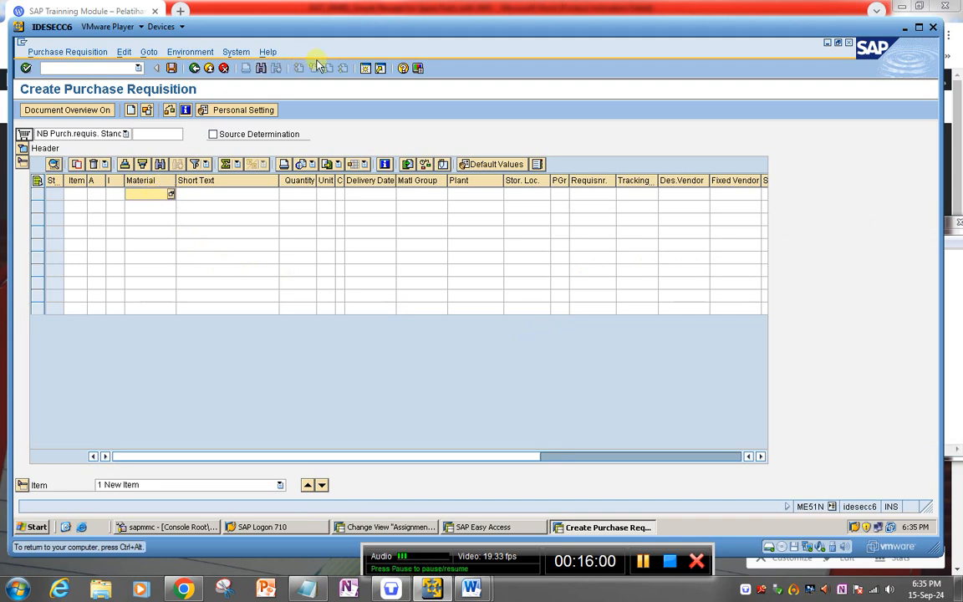
Step: Open the materials list (MM60) in a new session and pick material R4001001 in the material selection
left_click(365, 69)
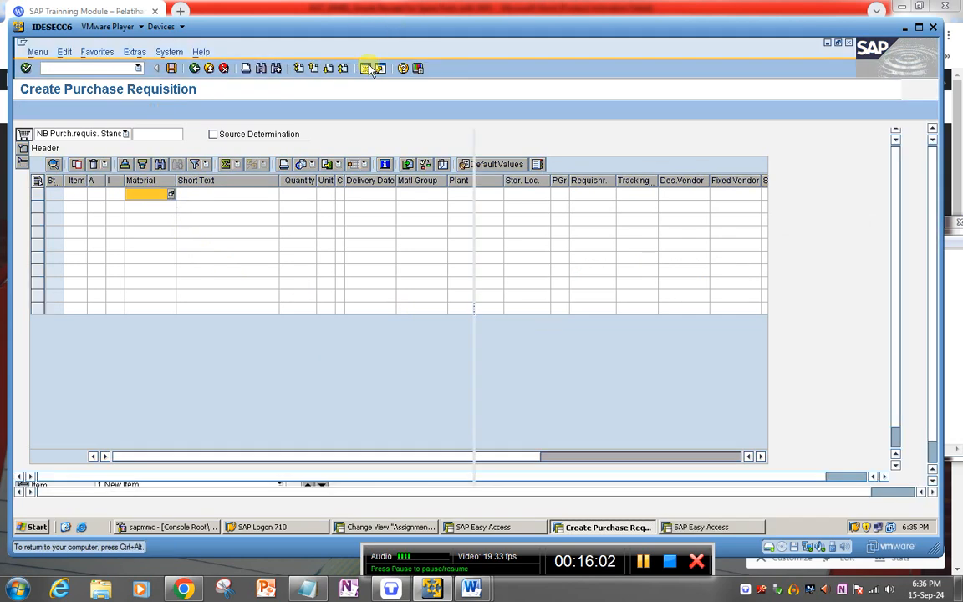
type("mm60")
key("Return")
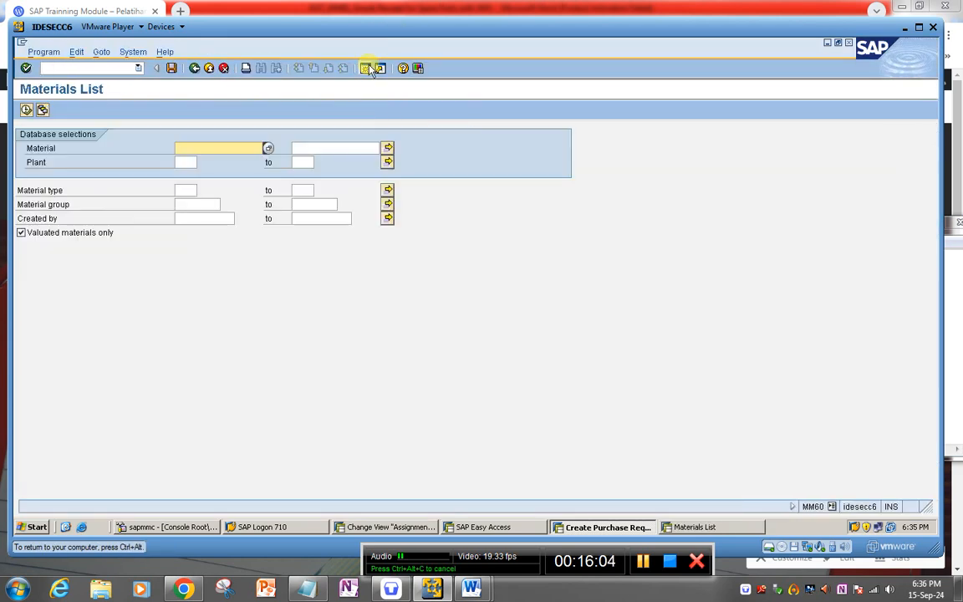
key("BackSpace")
key("Return")
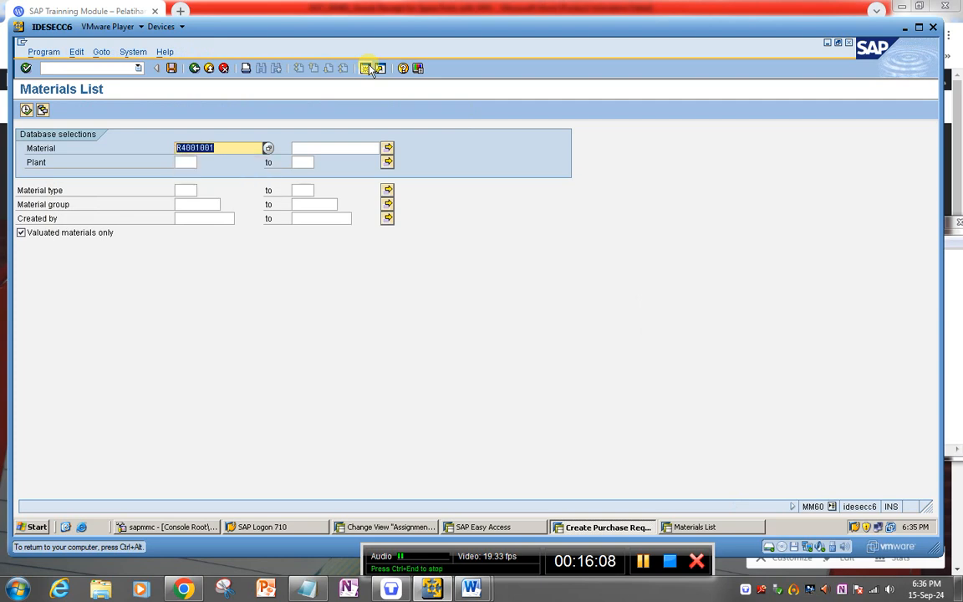
key("Return")
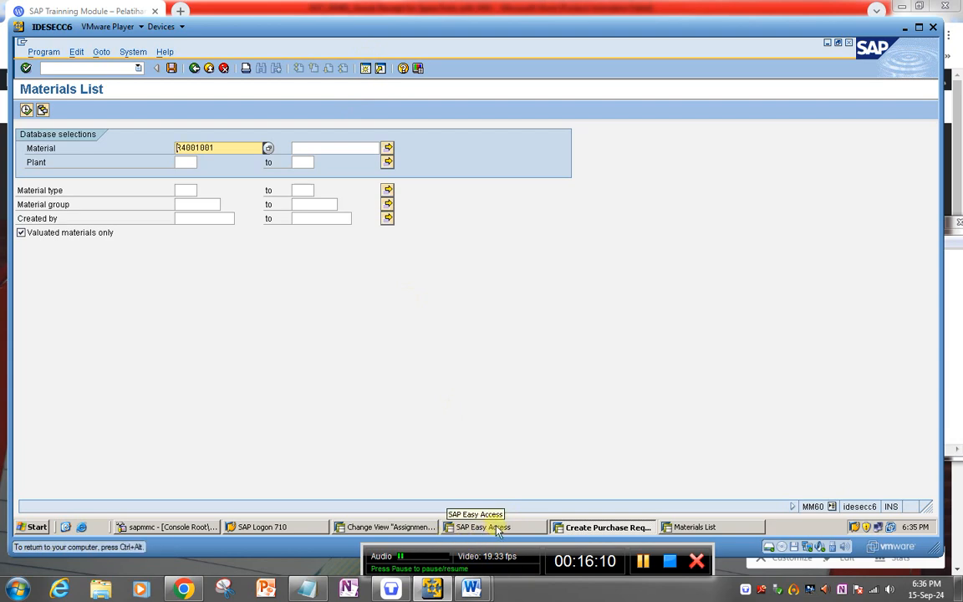
left_click(680, 529)
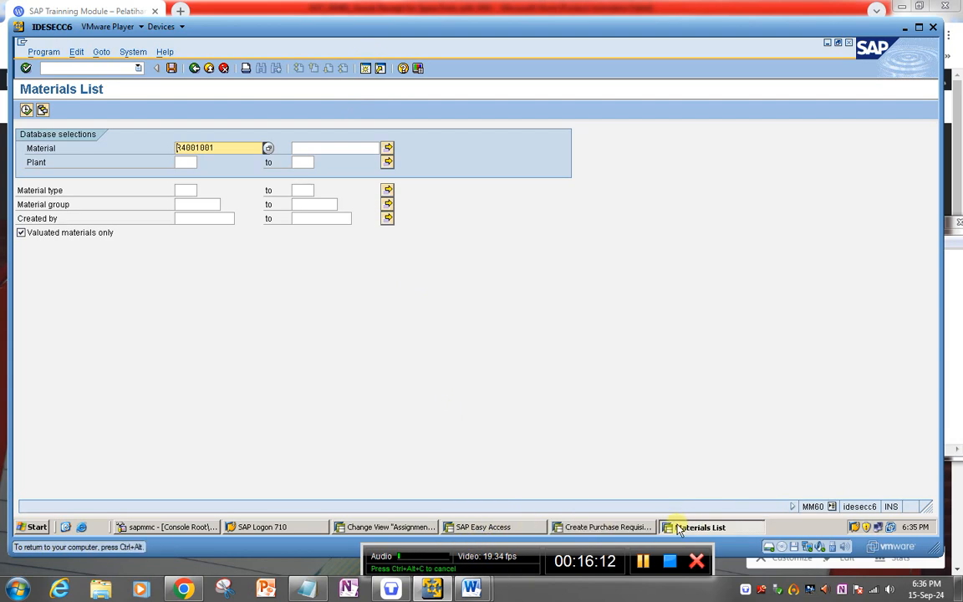
Step: Return to the purchase requisition and enter material R4001001 in the first item
left_click(615, 529)
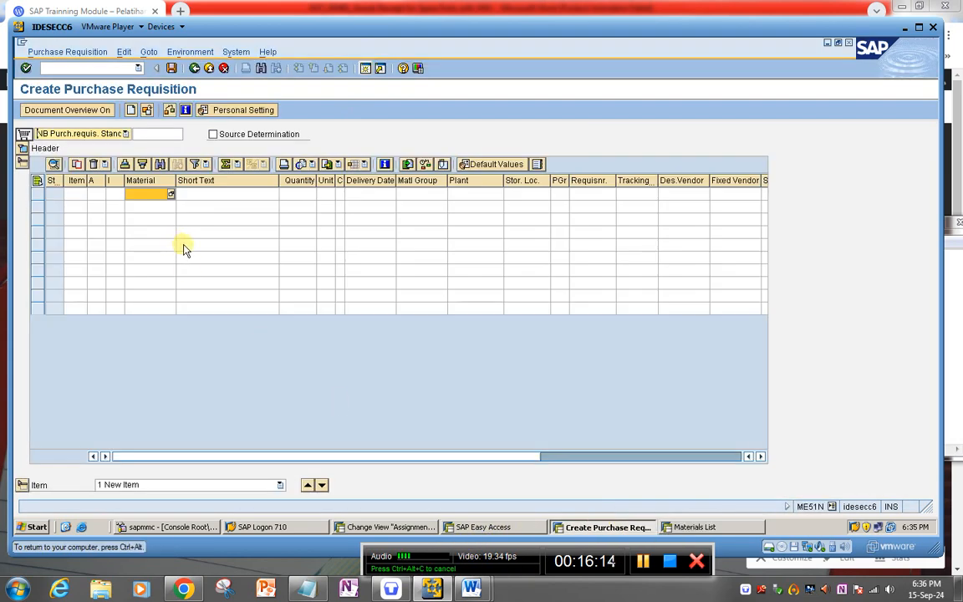
left_click(211, 194)
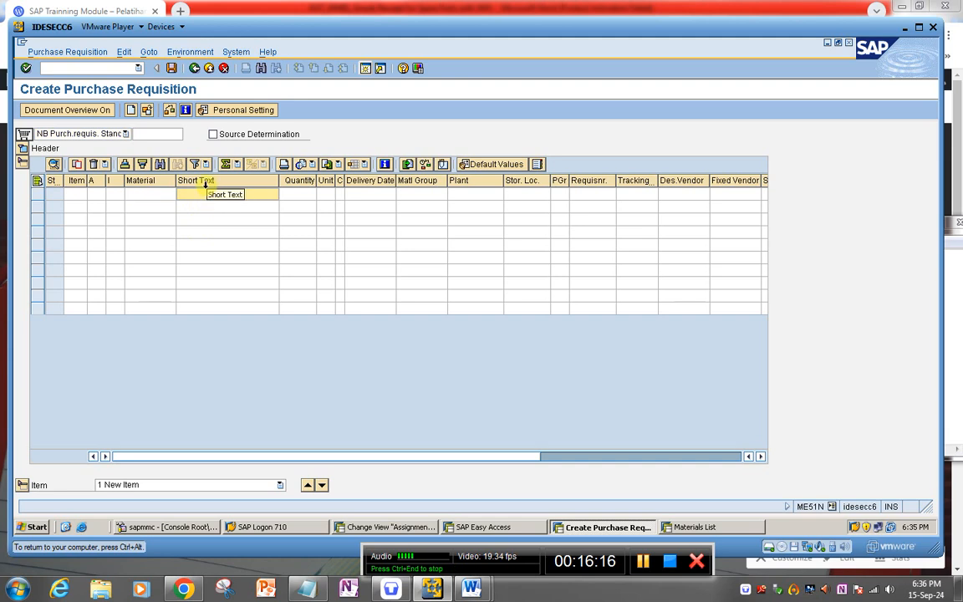
left_click(147, 181)
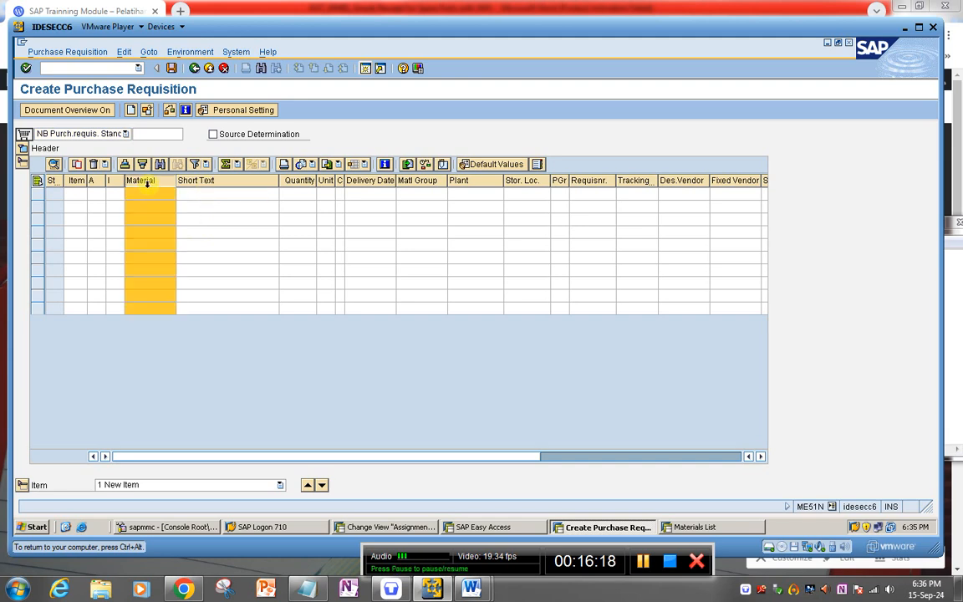
left_click(189, 197)
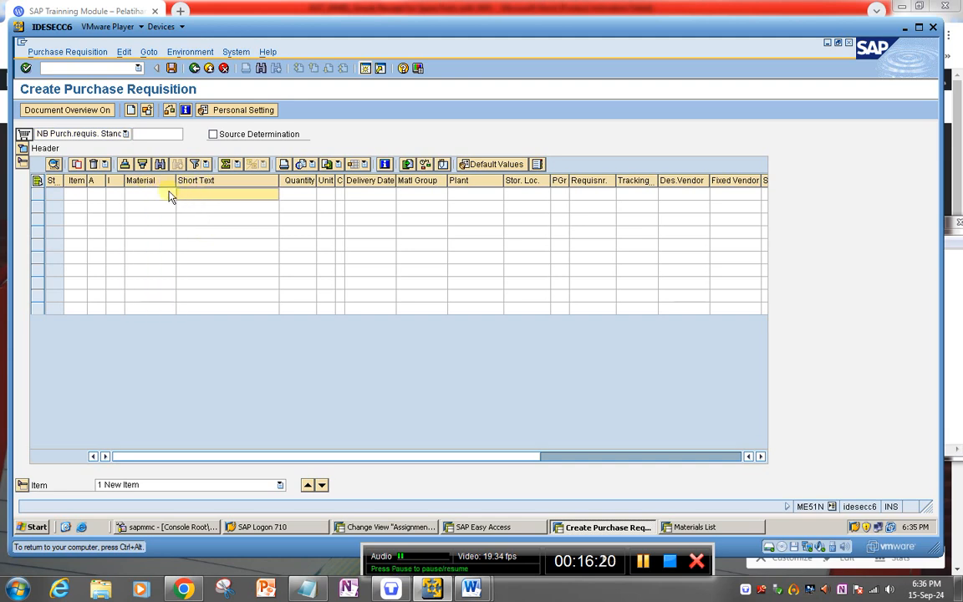
left_click(162, 194)
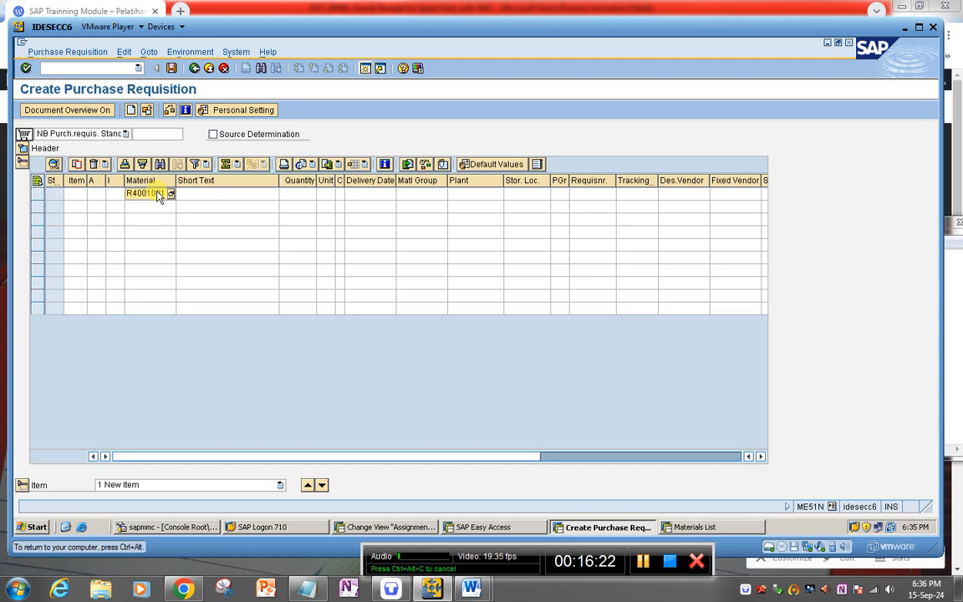
key("Return")
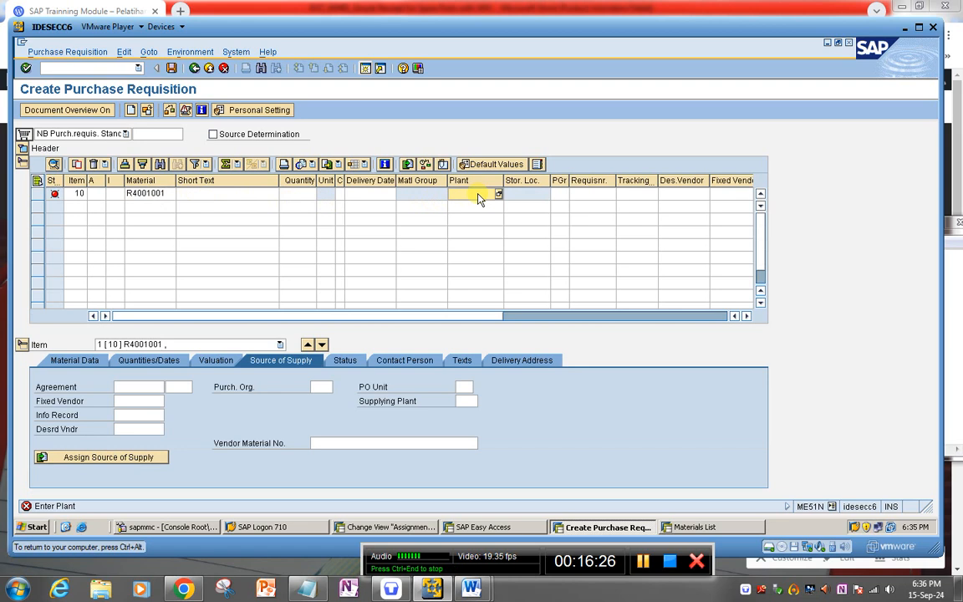
Step: Set the item's plant to 1000 and its storage location to 0001
type("1000")
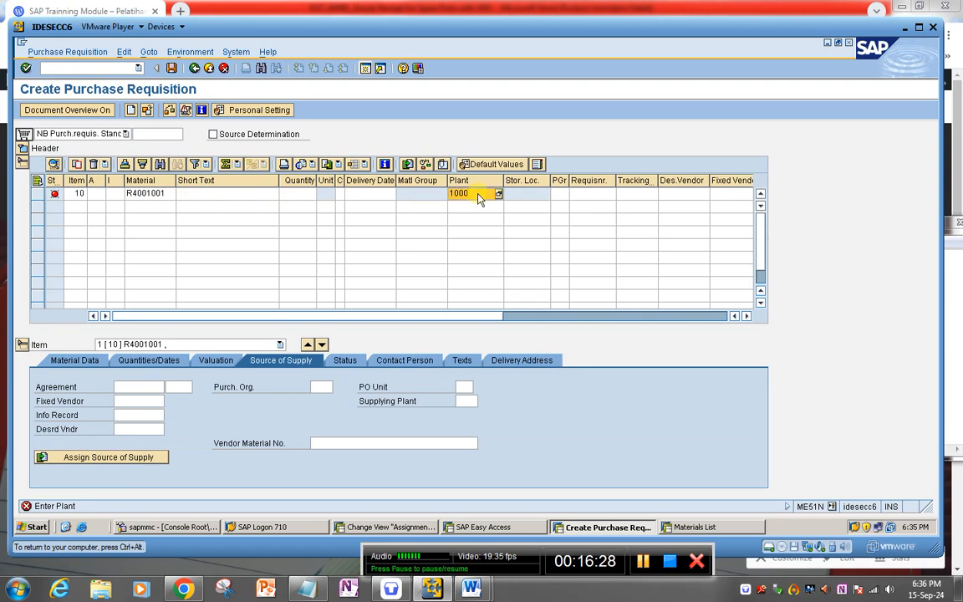
key("Return")
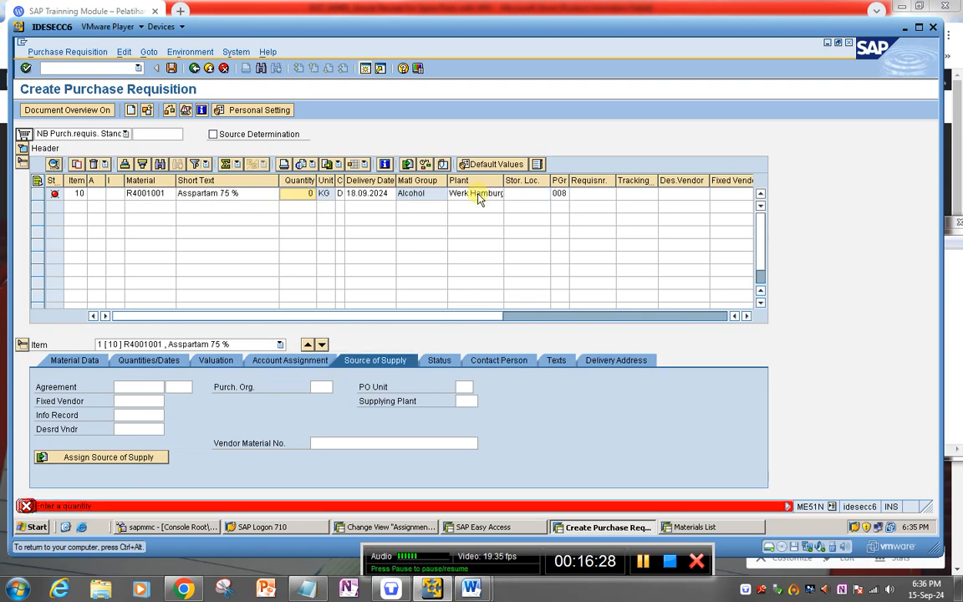
left_click(527, 195)
type("0001")
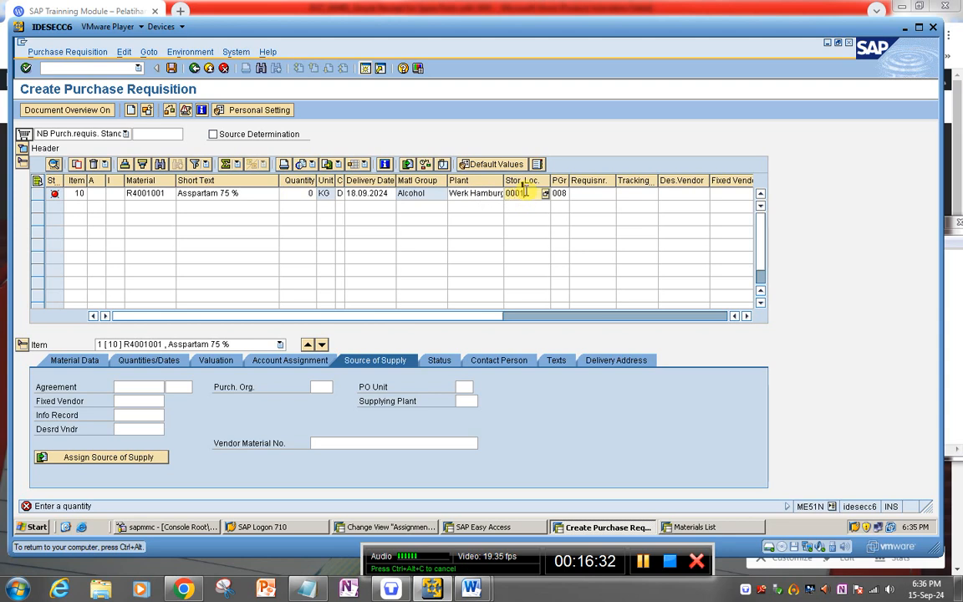
key("Return")
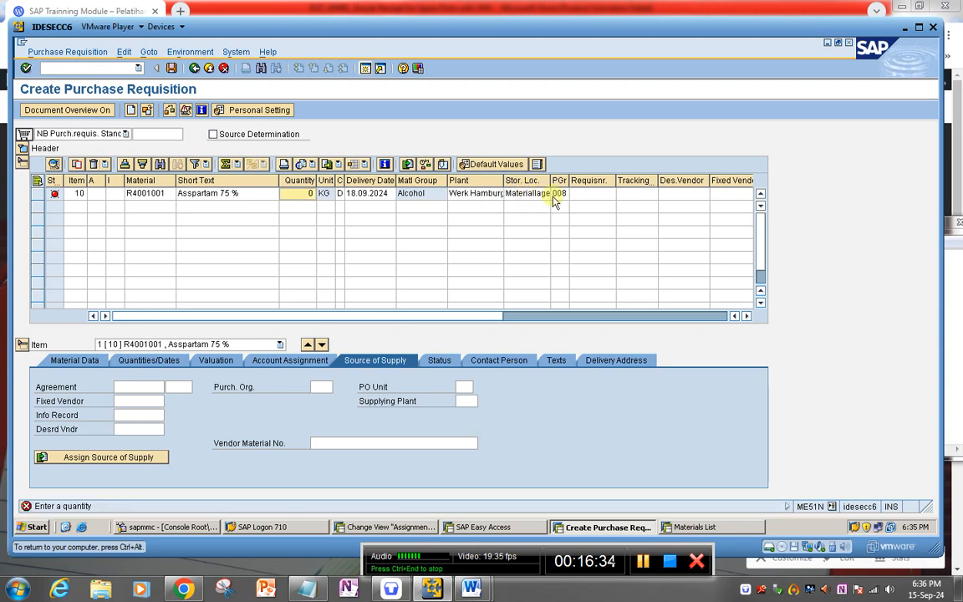
Step: Set the requested quantity of the R4001001 item to 10
left_click(312, 193)
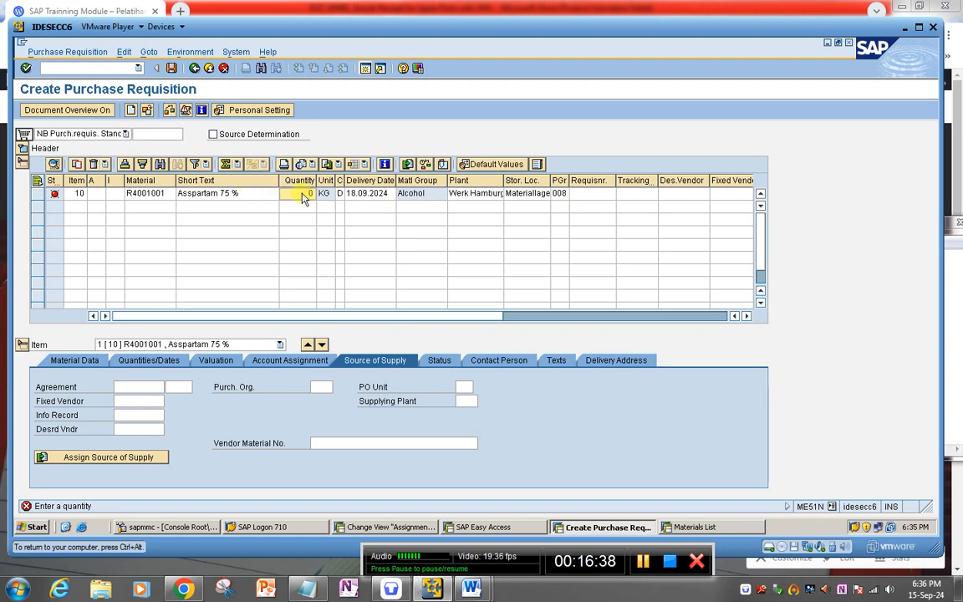
left_click(301, 193)
type("10")
key("Return")
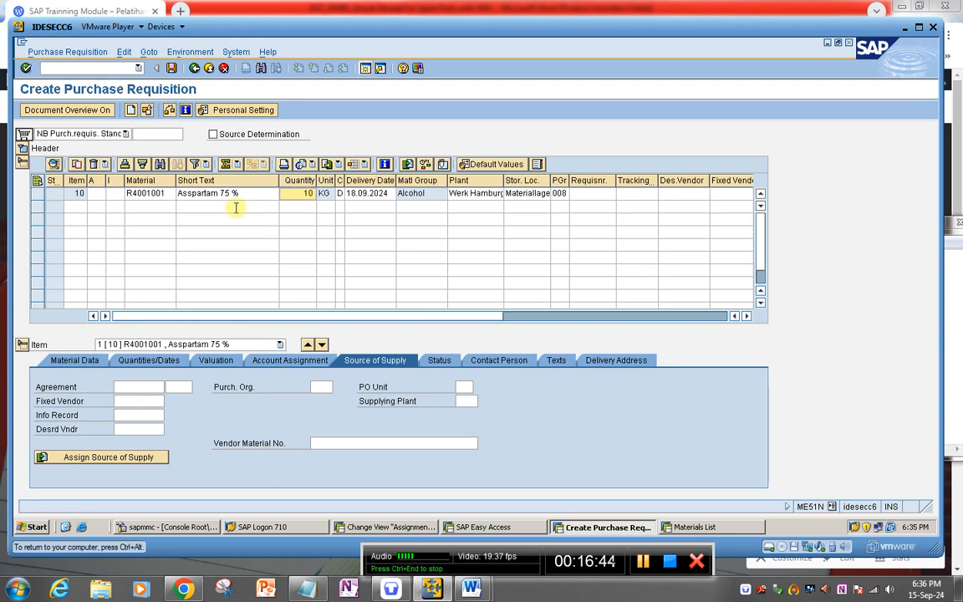
Step: Check the purchase requisition for messages, dismiss the check result, and save the requisition
left_click(169, 109)
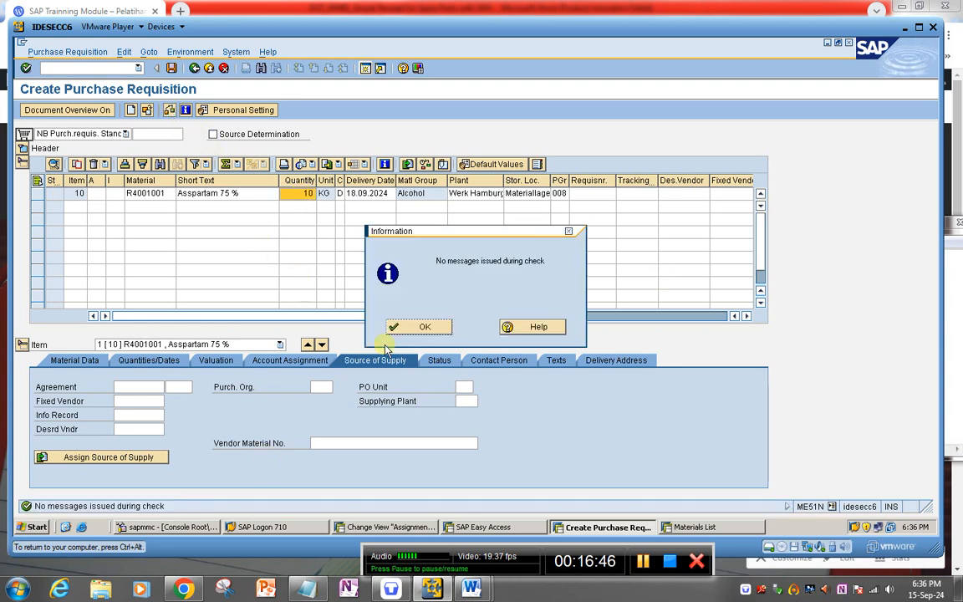
left_click(423, 325)
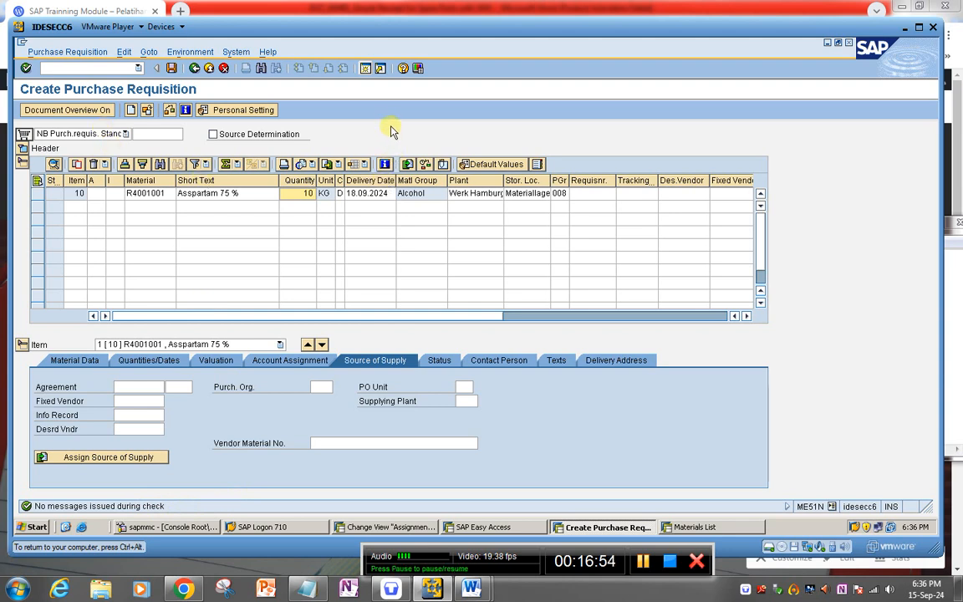
left_click(172, 68)
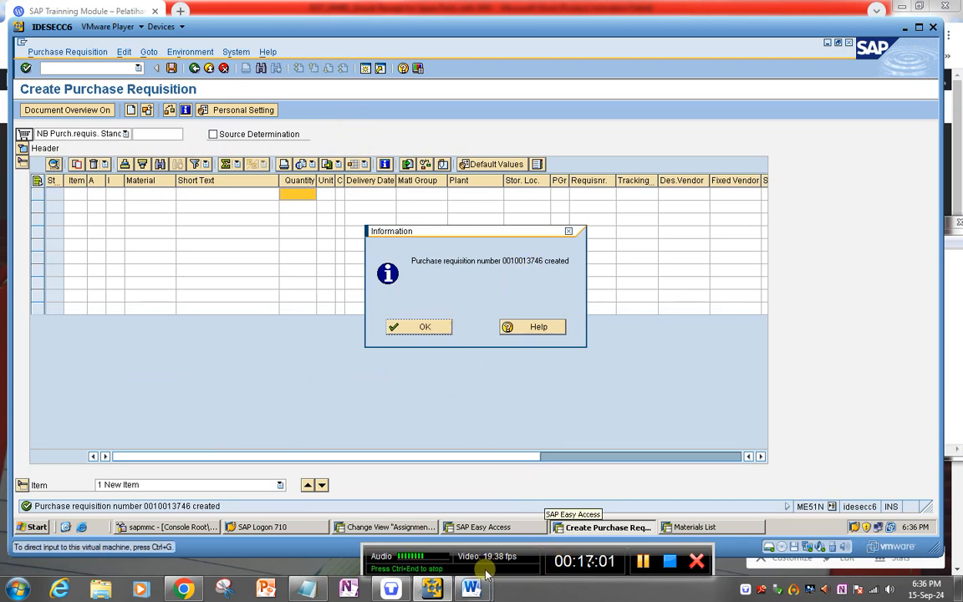
Step: Record the newly created requisition's number under the existing PR entry in Notepad, and dismiss the creation message in SAP
left_click(309, 588)
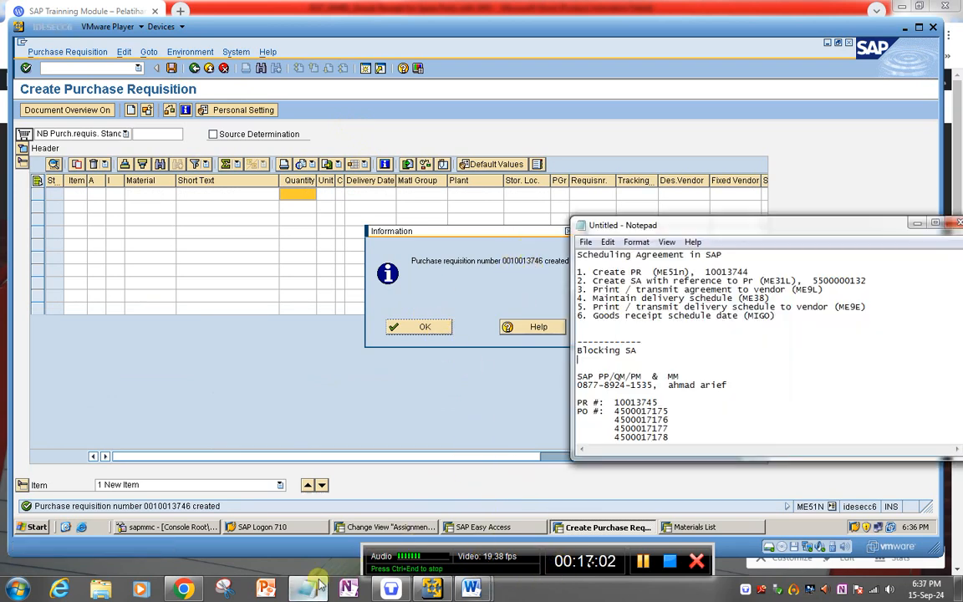
left_click(667, 400)
key("Return")
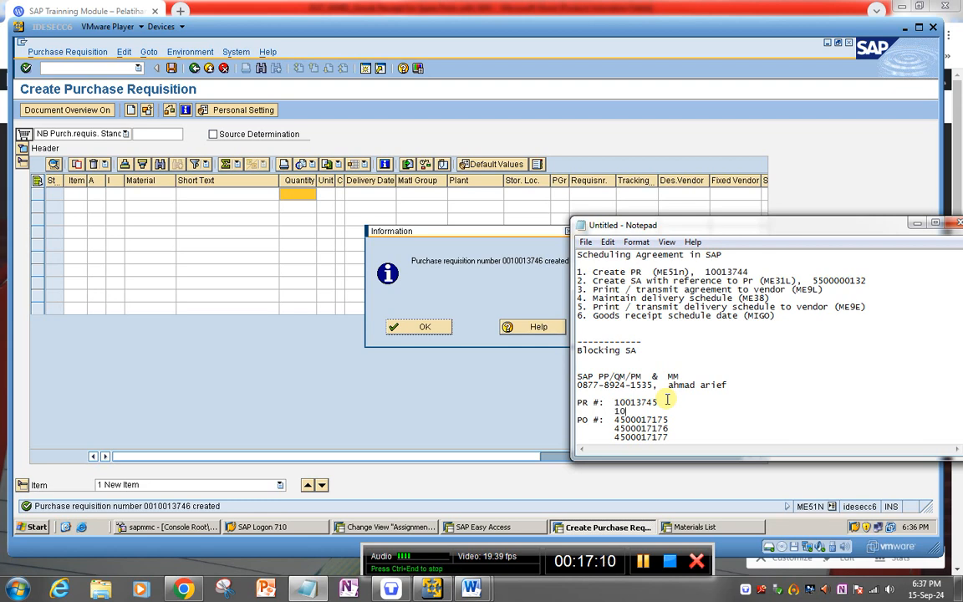
type("10013746")
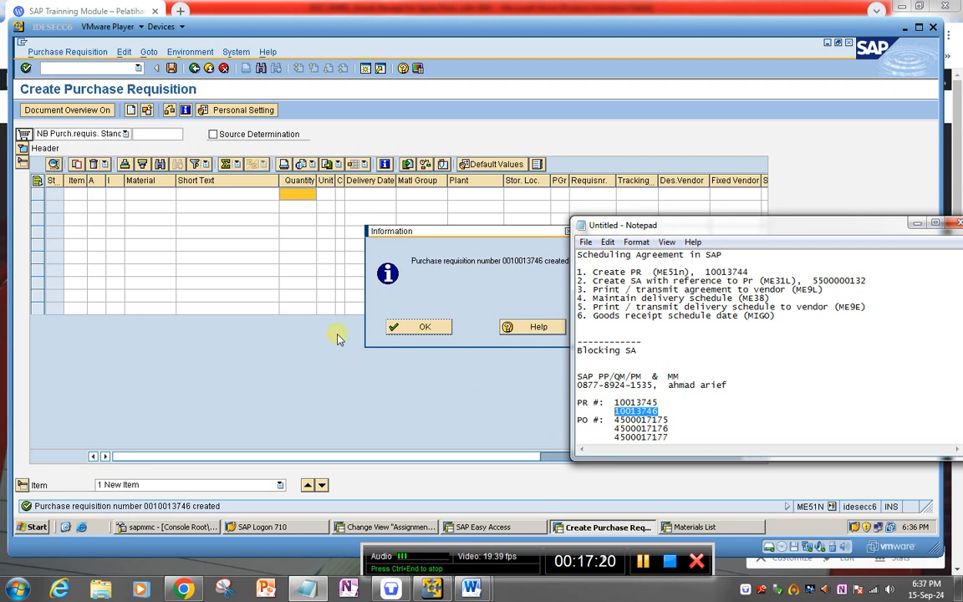
left_click(426, 330)
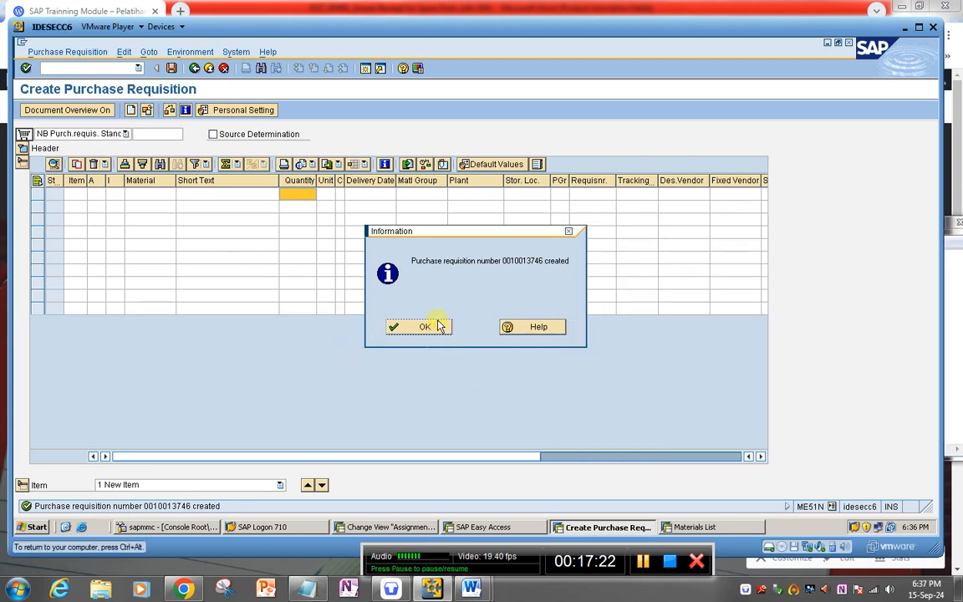
left_click(438, 326)
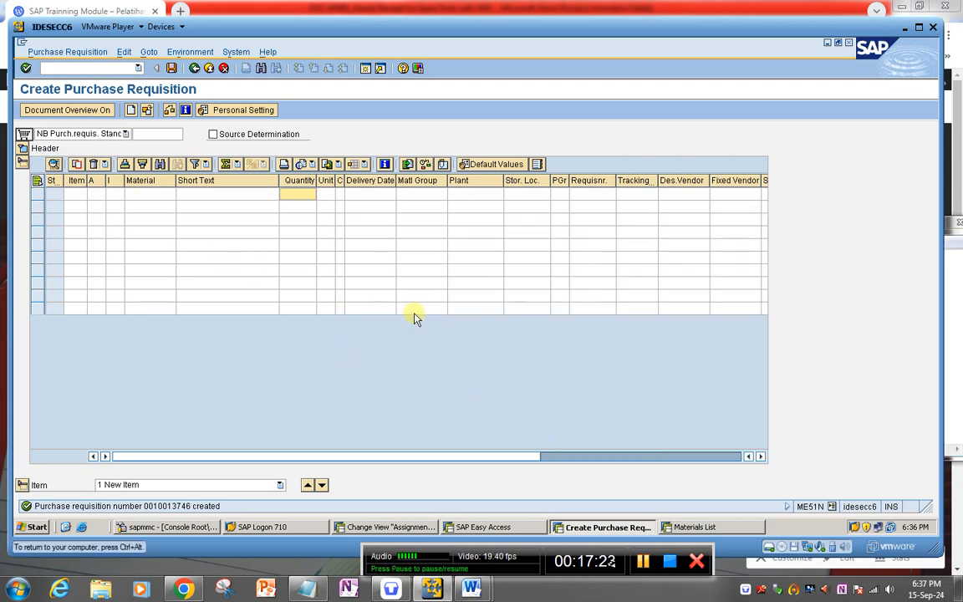
Step: Try to open the new requisition by its number as a purchase order in transaction ME23N
left_click(67, 51)
left_click(83, 83)
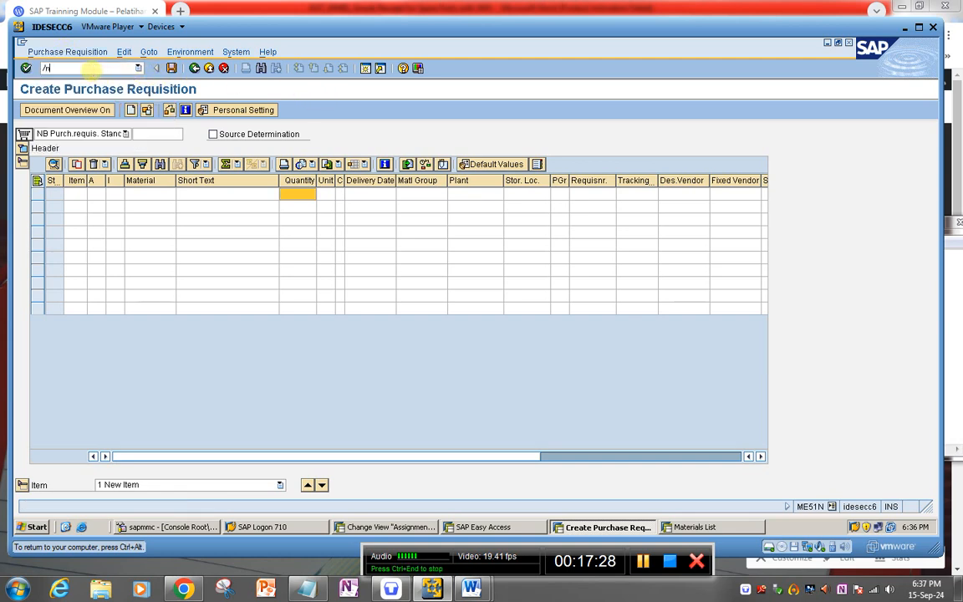
left_click(92, 68)
type("/nme23n")
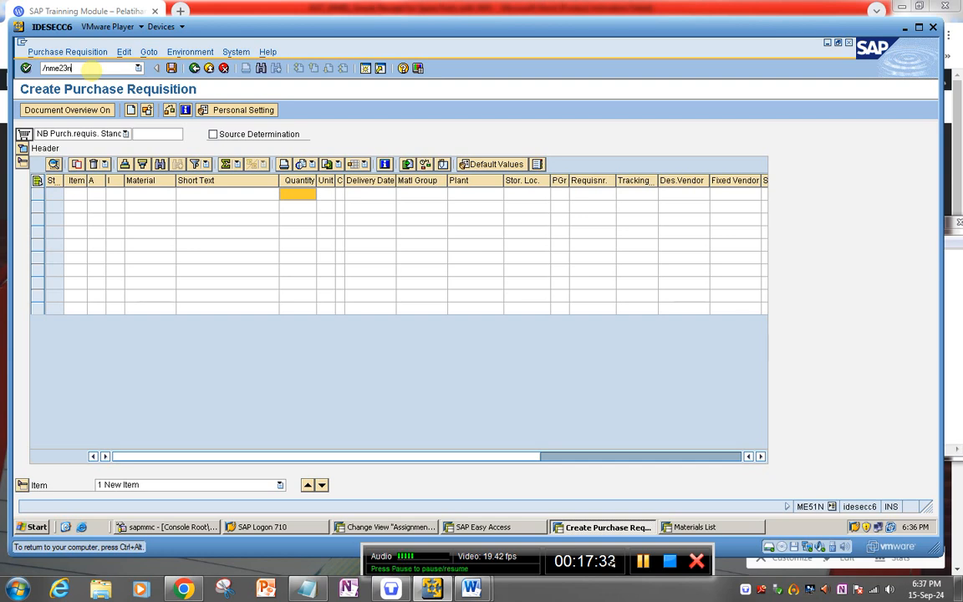
key("Return")
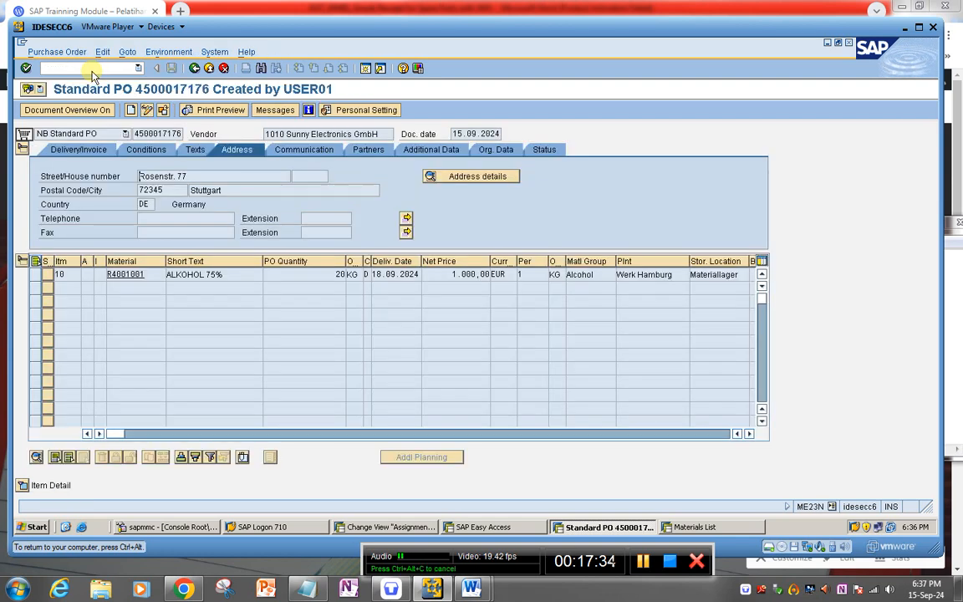
left_click(163, 111)
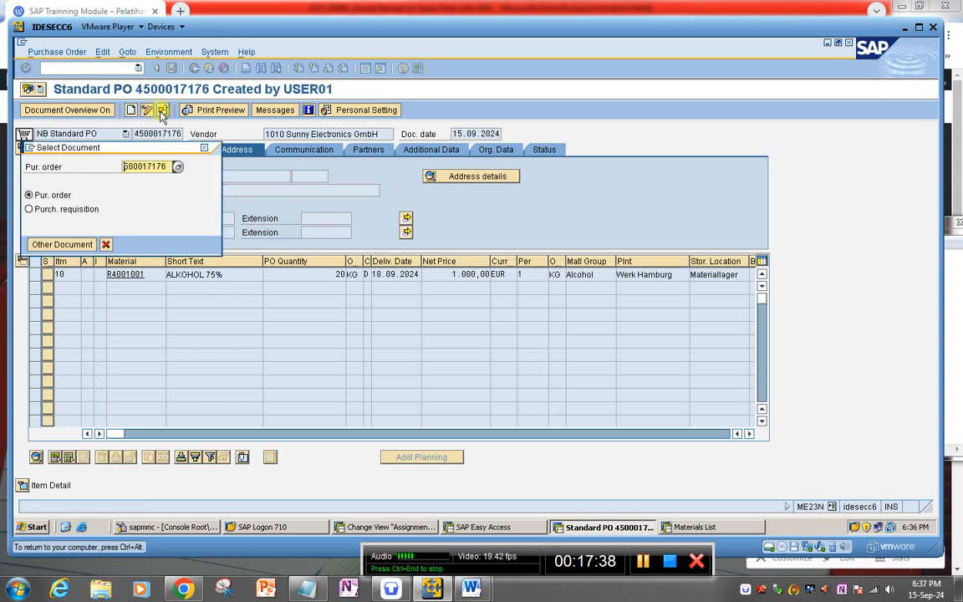
type("10013746")
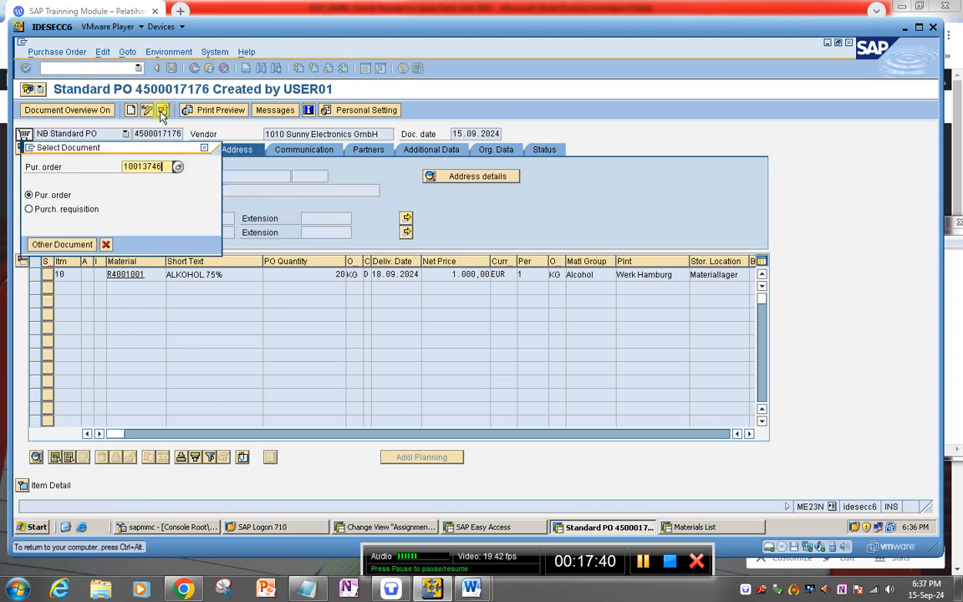
key("Return")
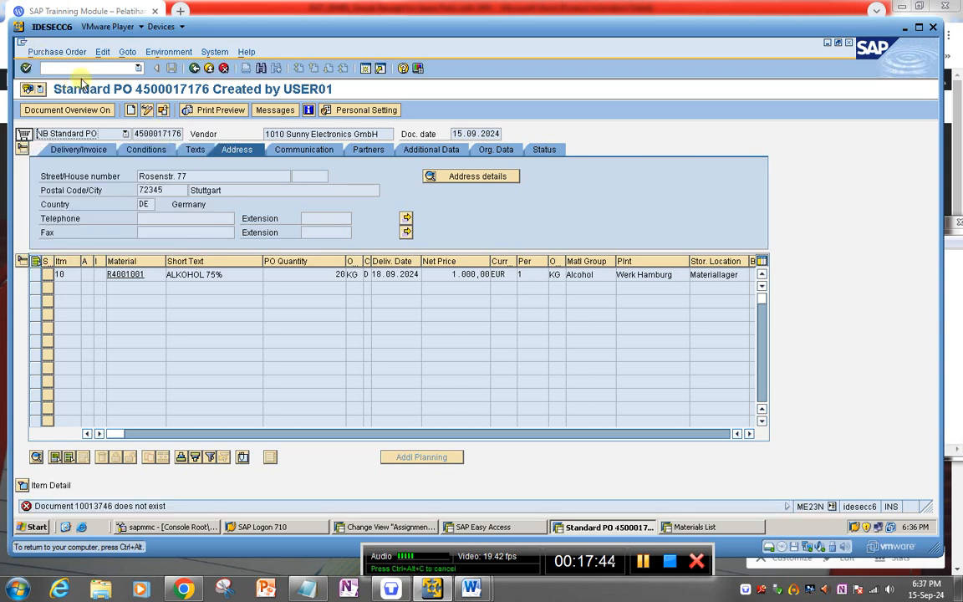
Step: Open transaction ME53N and display the newly created purchase requisition by its number
type("/nme")
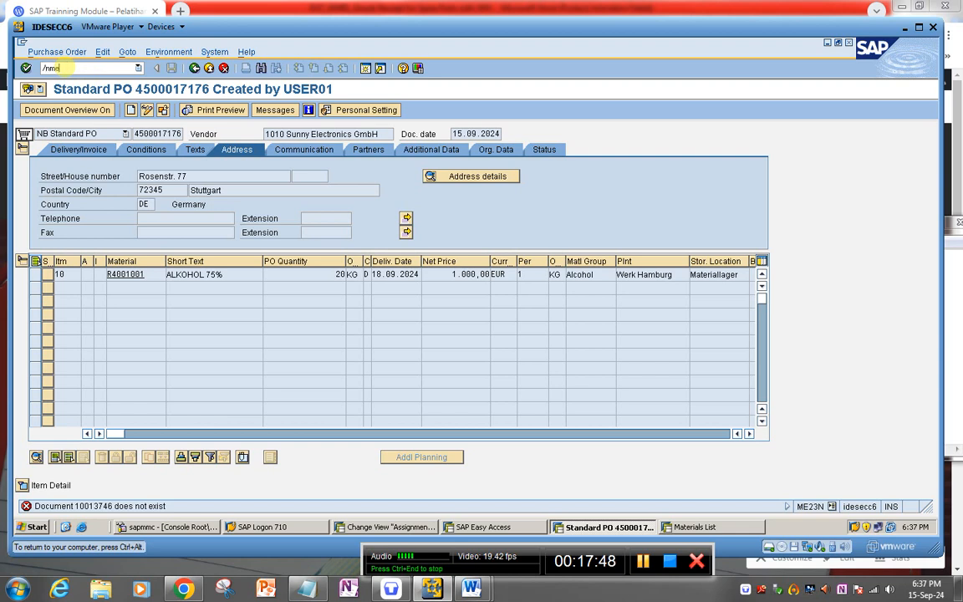
type("53")
key("Return")
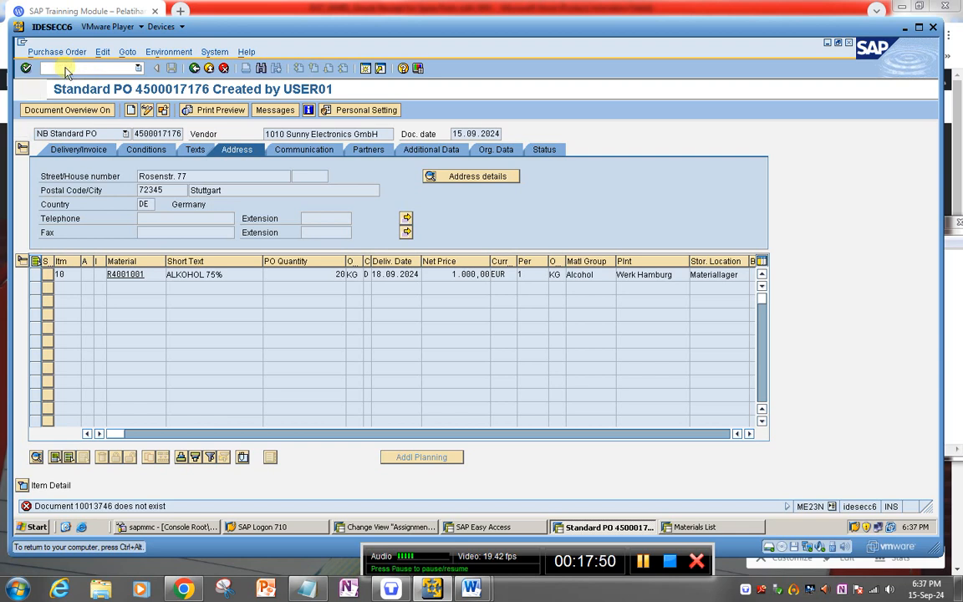
left_click(164, 112)
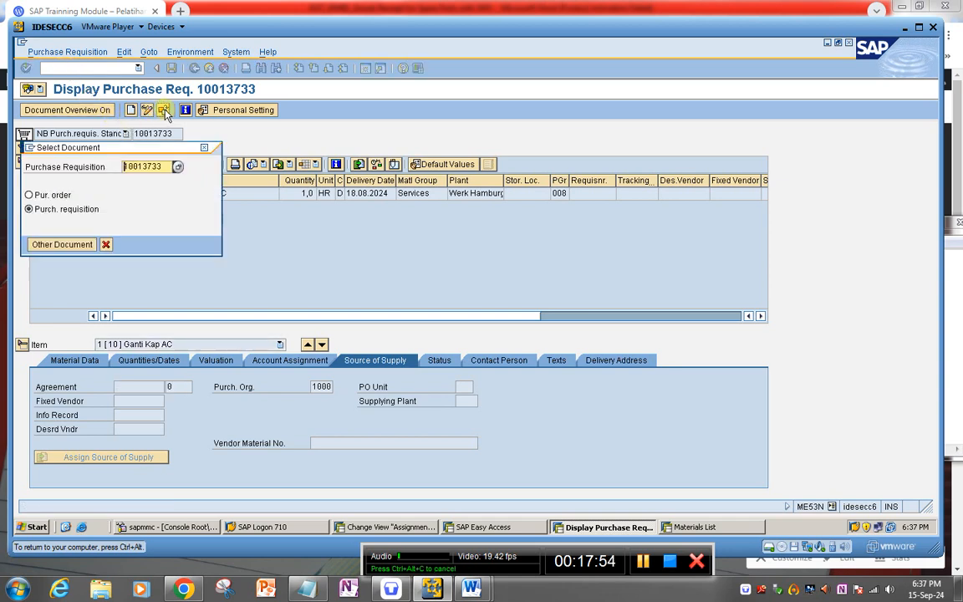
key("Delete")
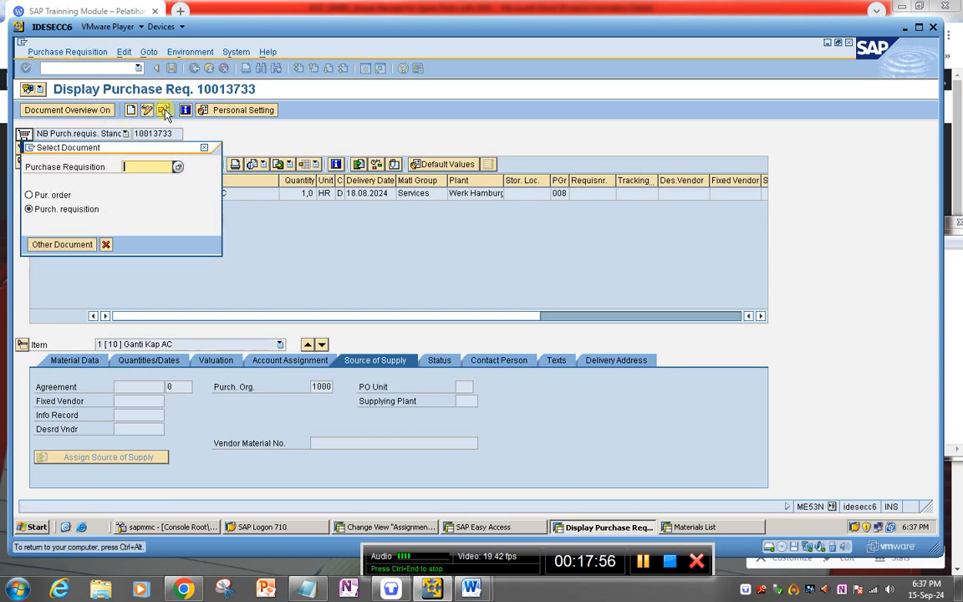
key("Return")
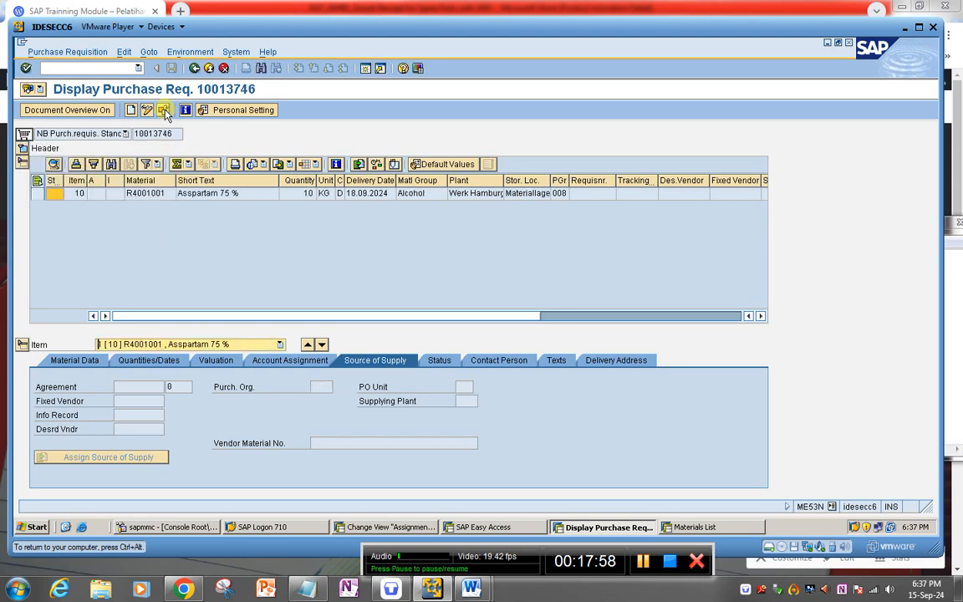
Step: Examine the requisition's header texts, account assignment and source of supply details
left_click(23, 148)
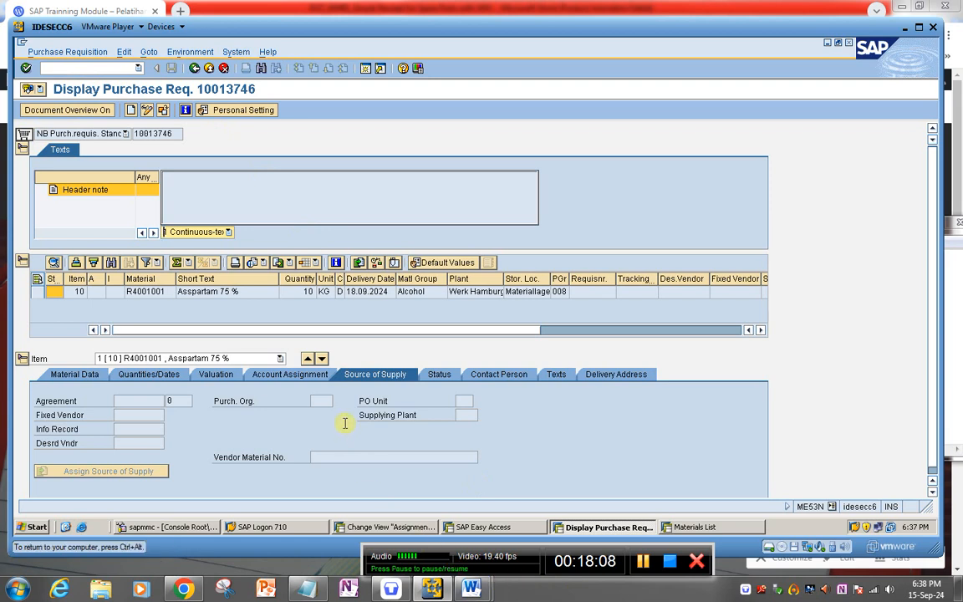
left_click(320, 375)
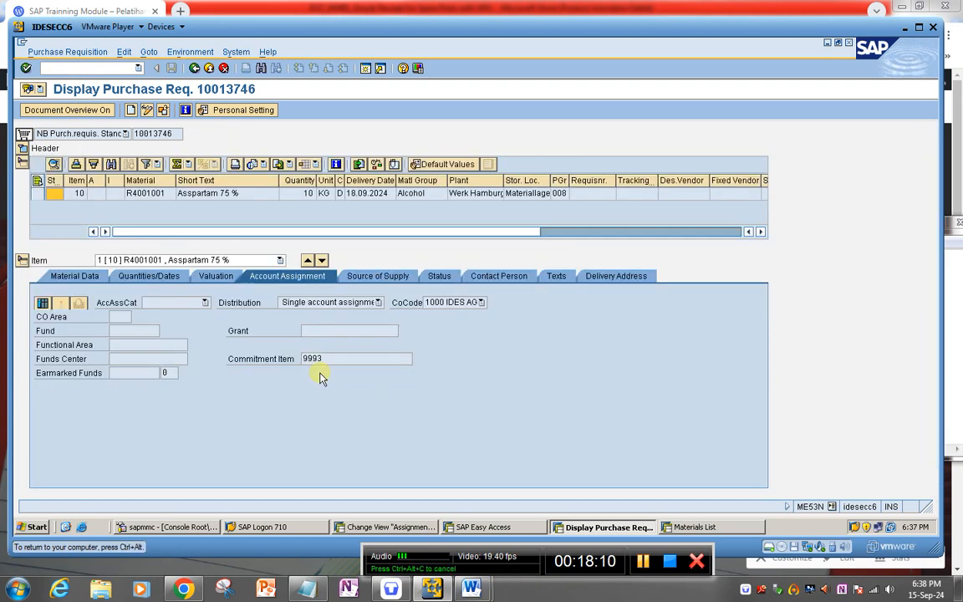
left_click(366, 278)
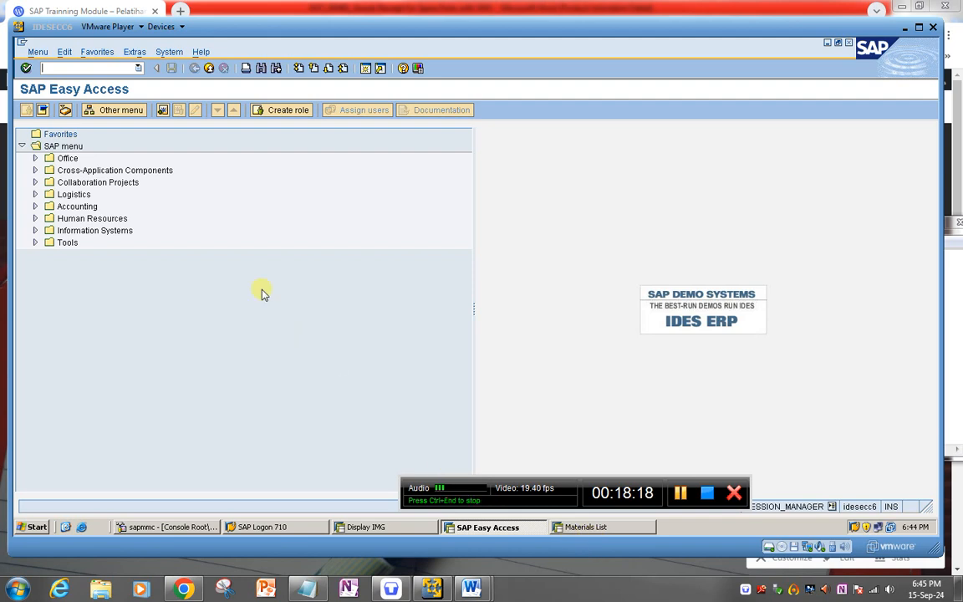
Step: Start a new purchase requisition with transaction ME51N
left_click(61, 67)
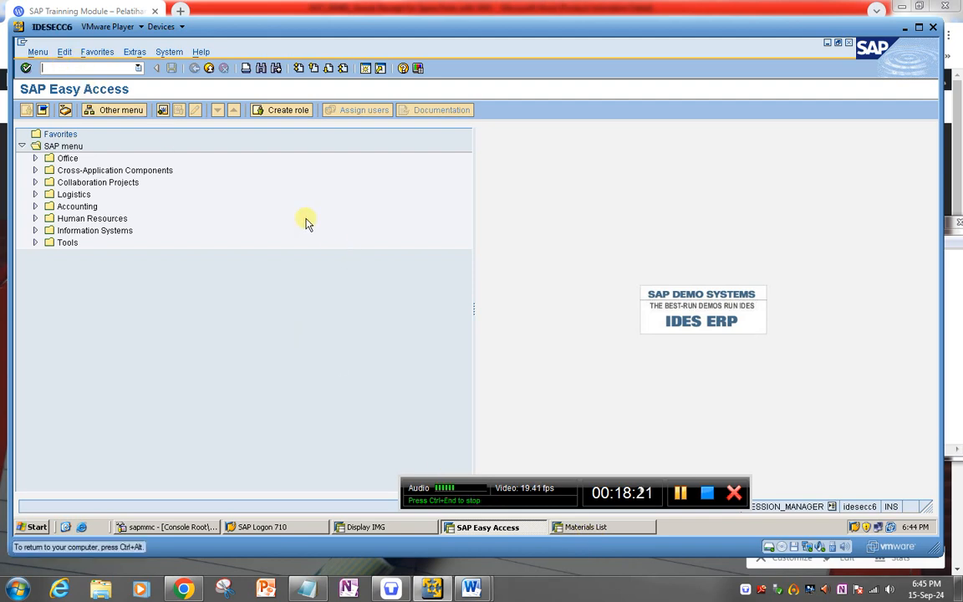
type("m")
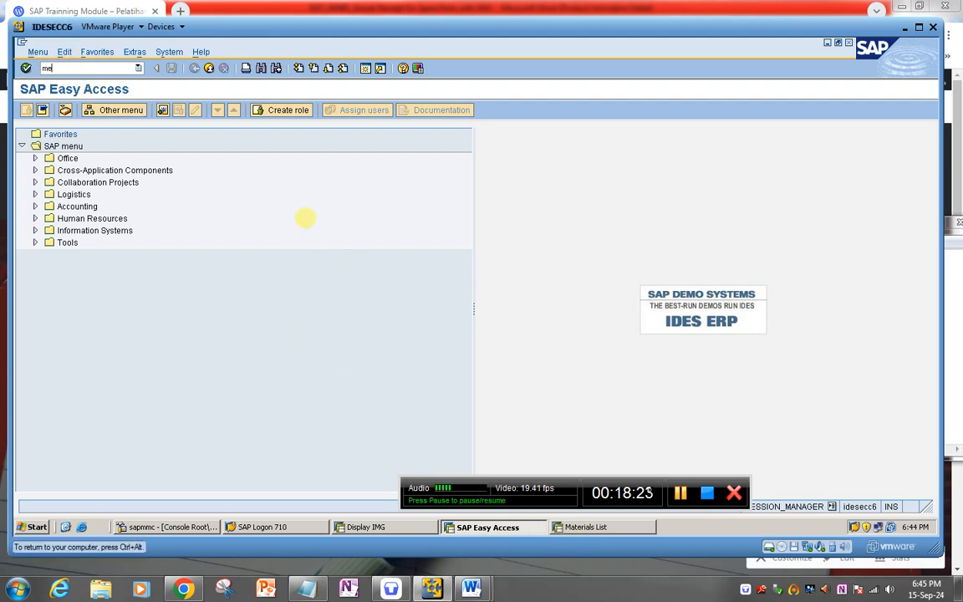
type("e51n")
key("Return")
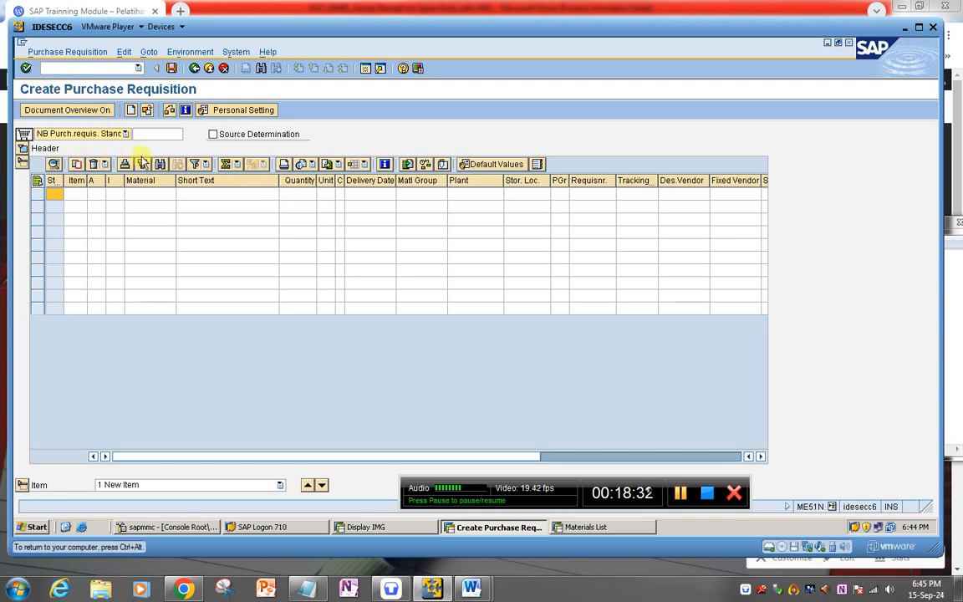
Step: Show the document overview and list purchase requisitions matching the prefilled requisition number
left_click(81, 114)
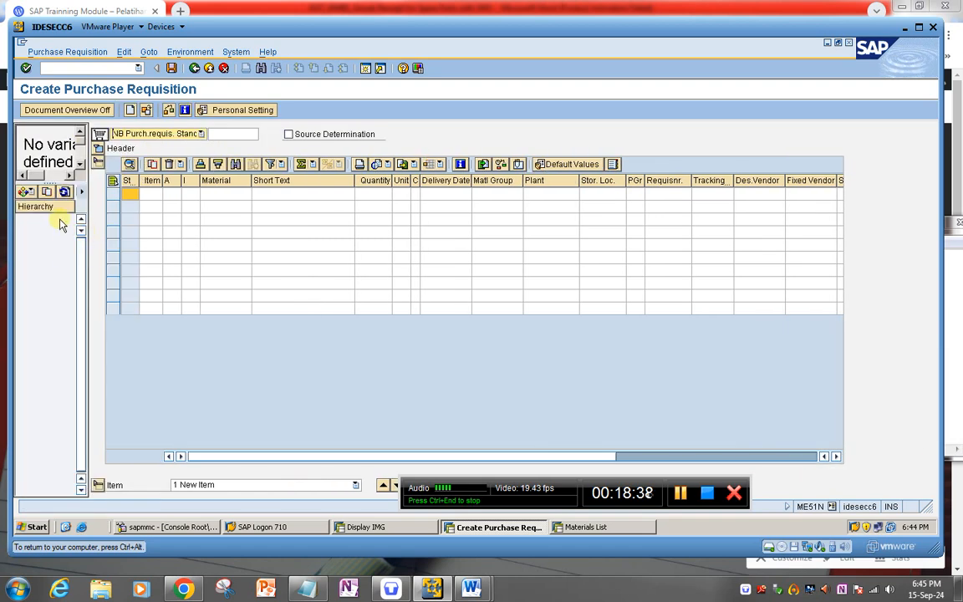
left_click(25, 192)
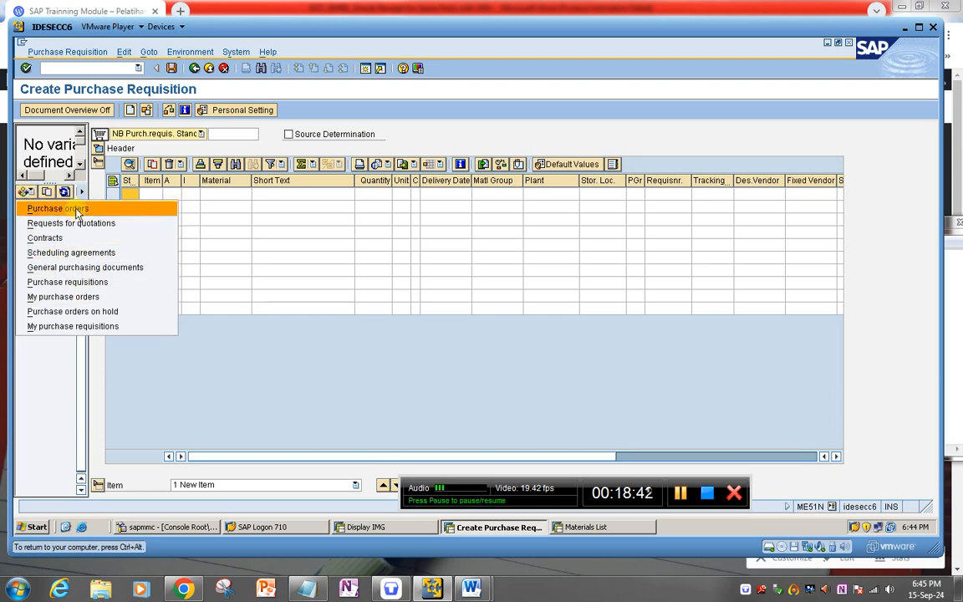
left_click(72, 283)
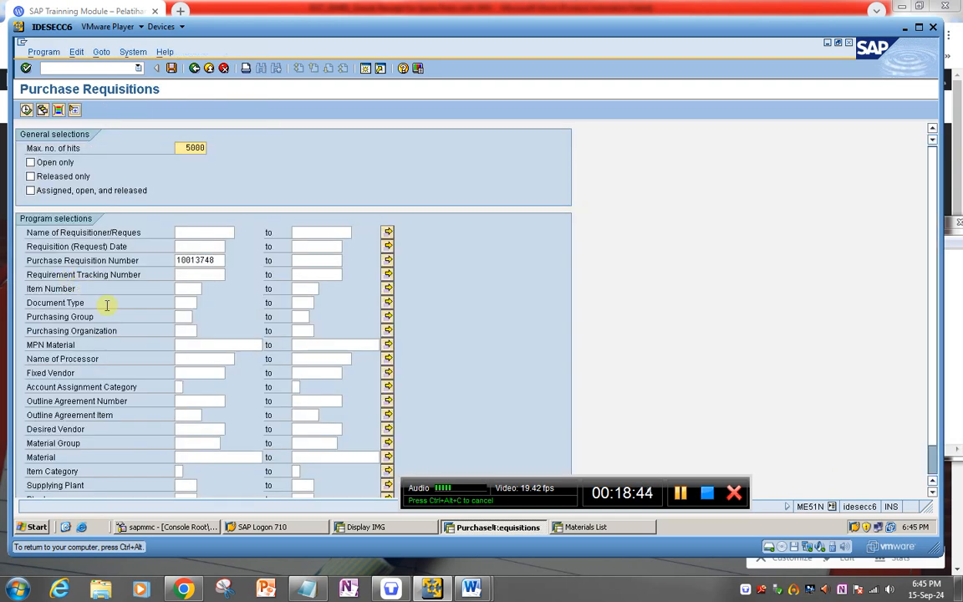
left_click(219, 260)
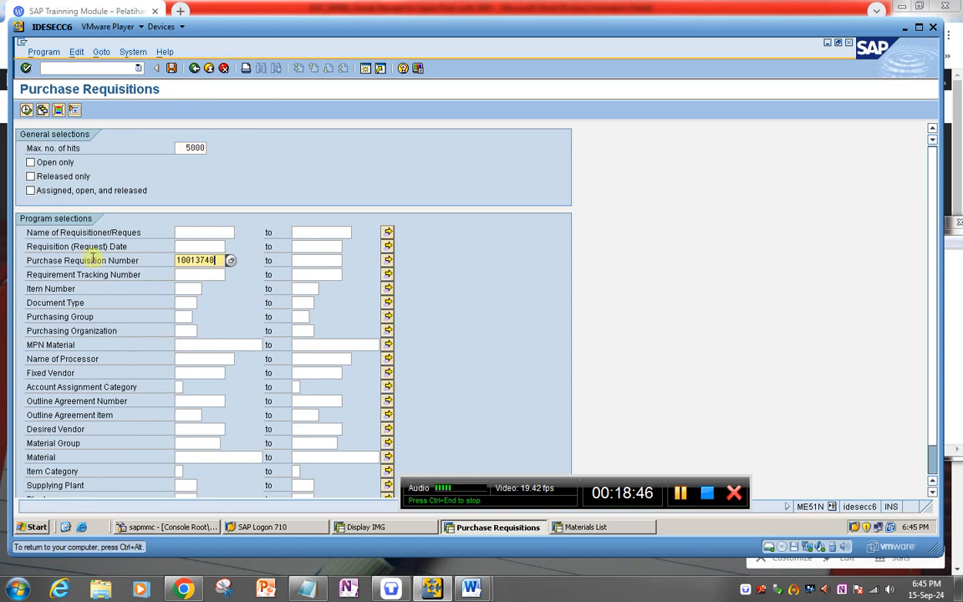
left_click(26, 109)
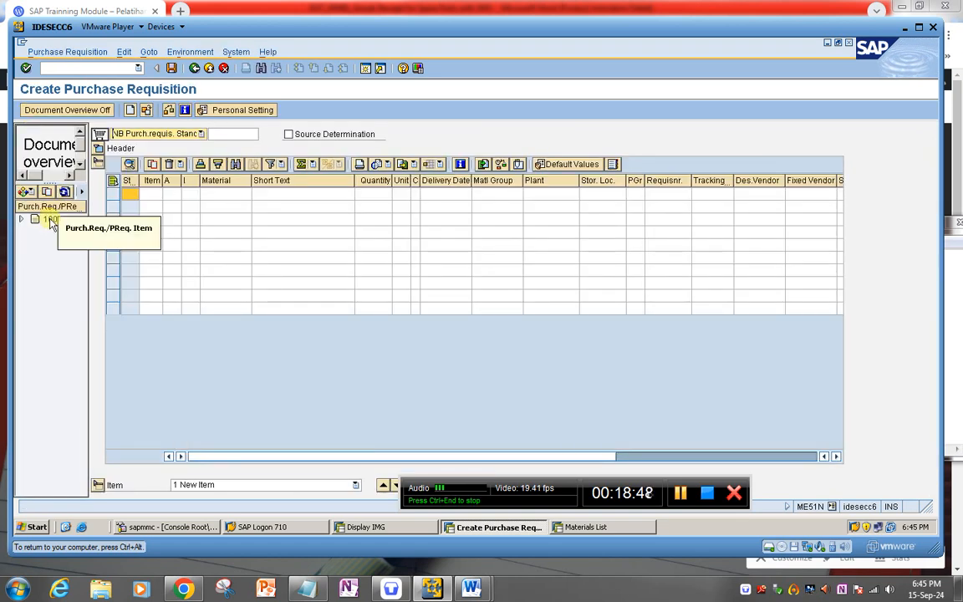
Step: Copy the listed requisition into the new purchase requisition, save it and dismiss the creation message
left_click(54, 221)
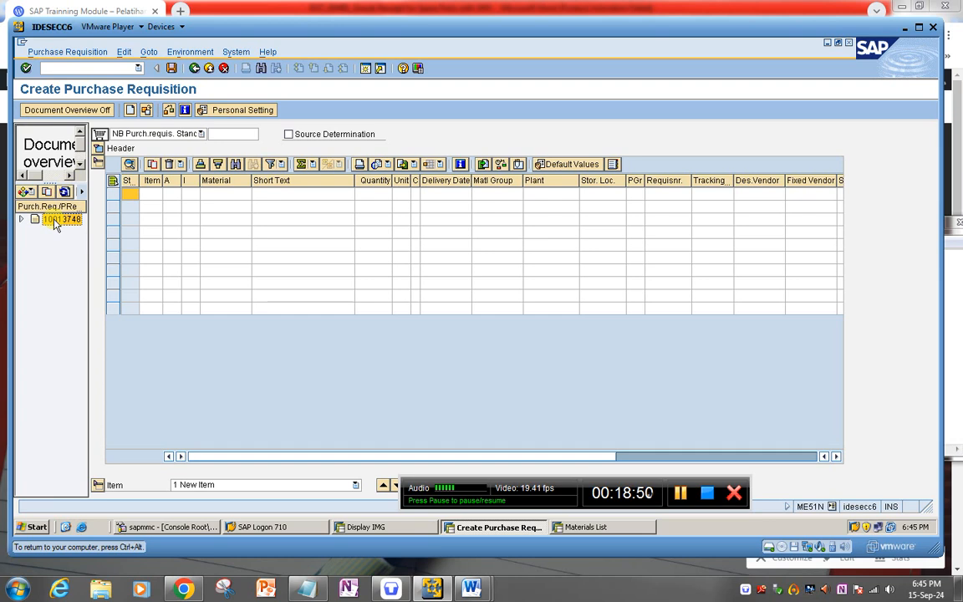
left_click(100, 134)
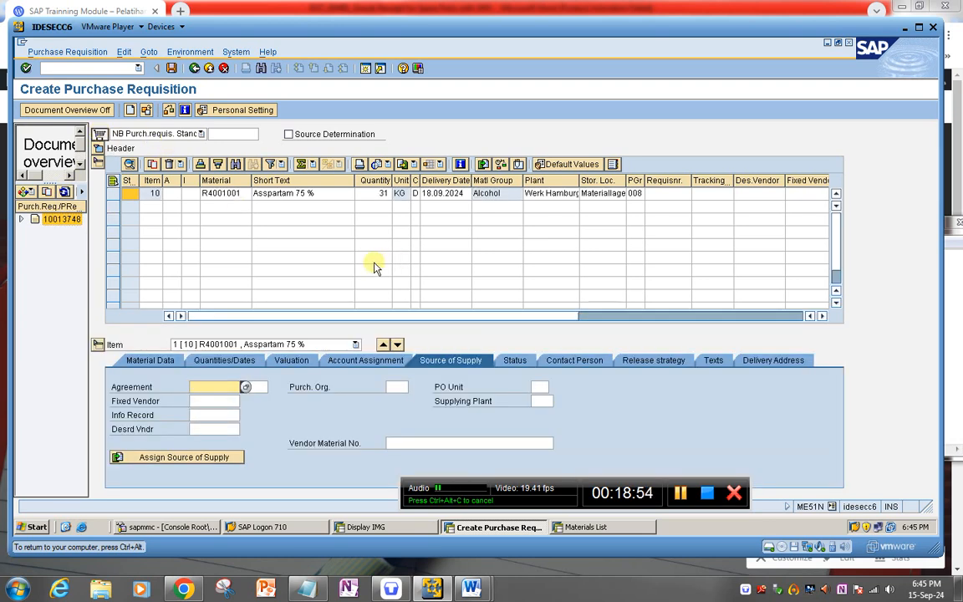
left_click(170, 69)
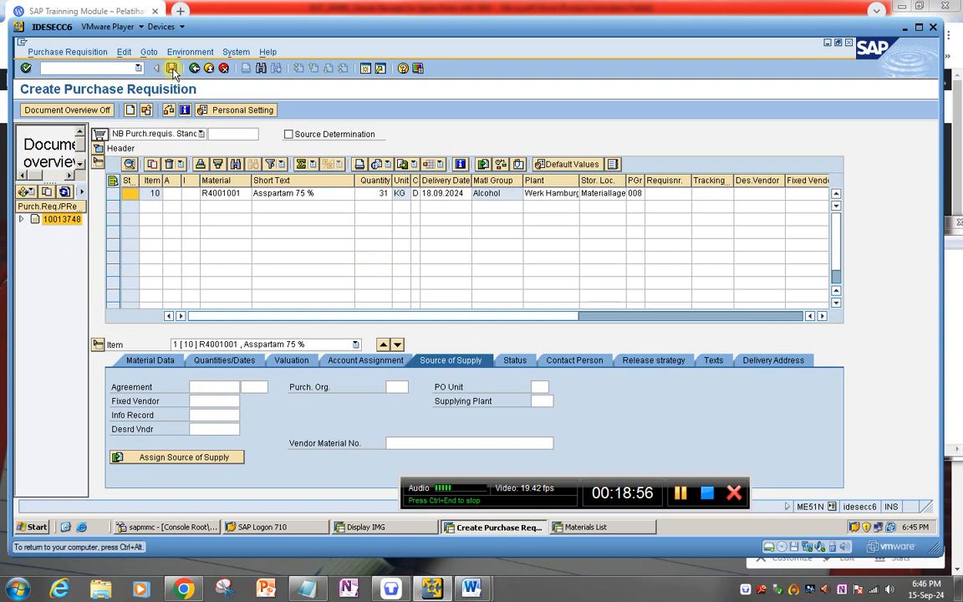
left_click(420, 327)
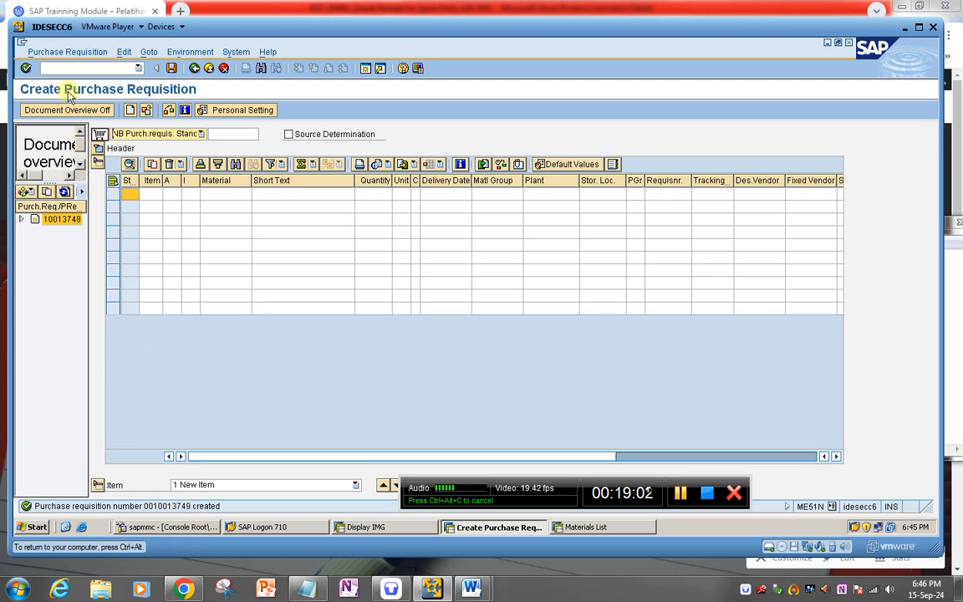
Step: Switch to the purchase requisition display with transaction ME53N
left_click(56, 52)
left_click(73, 84)
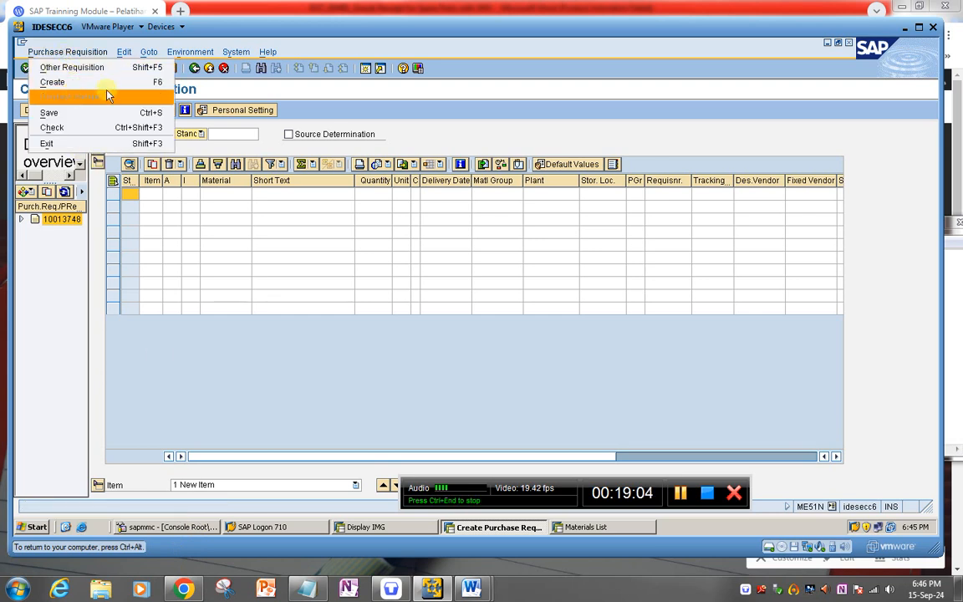
left_click(76, 67)
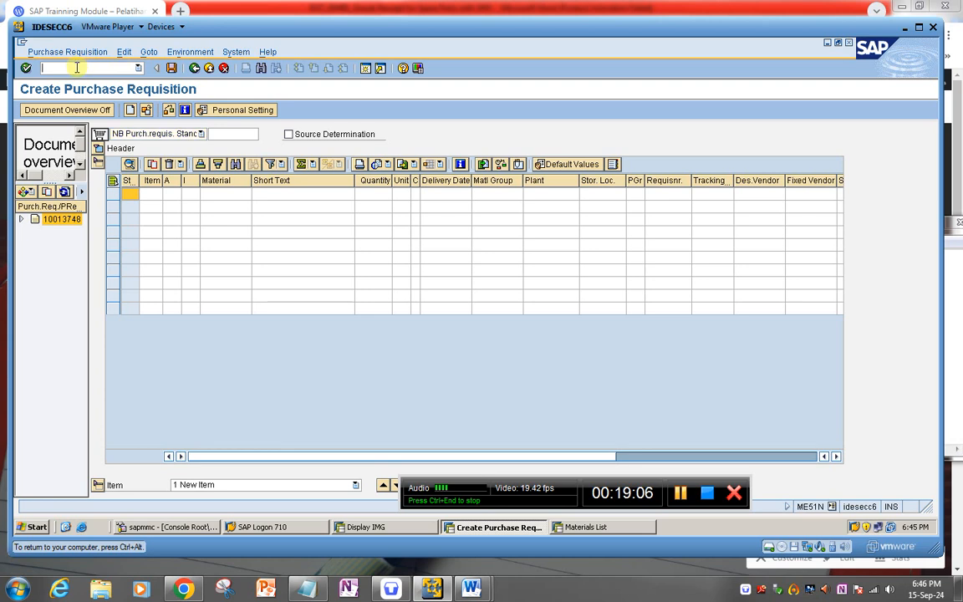
type("/nme")
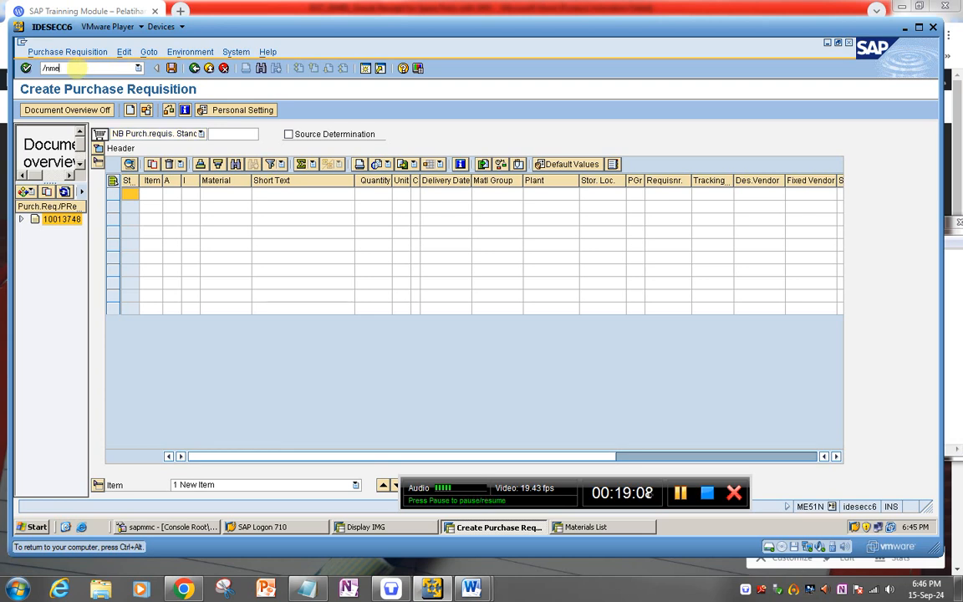
type("53")
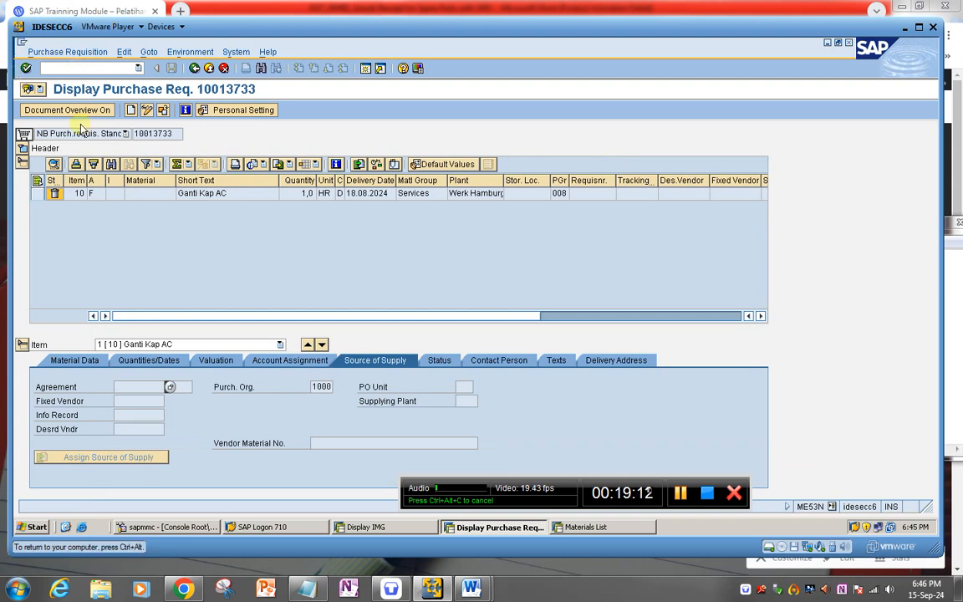
Step: Open purchase requisition 10013749 in the display transaction and examine the item's release strategy and the status of its release code
left_click(163, 109)
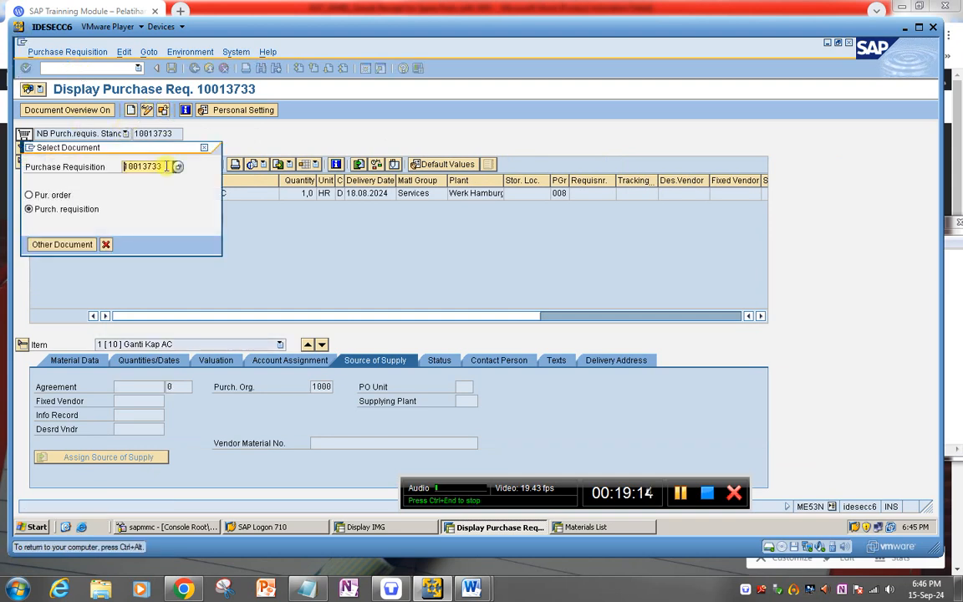
type("10013747")
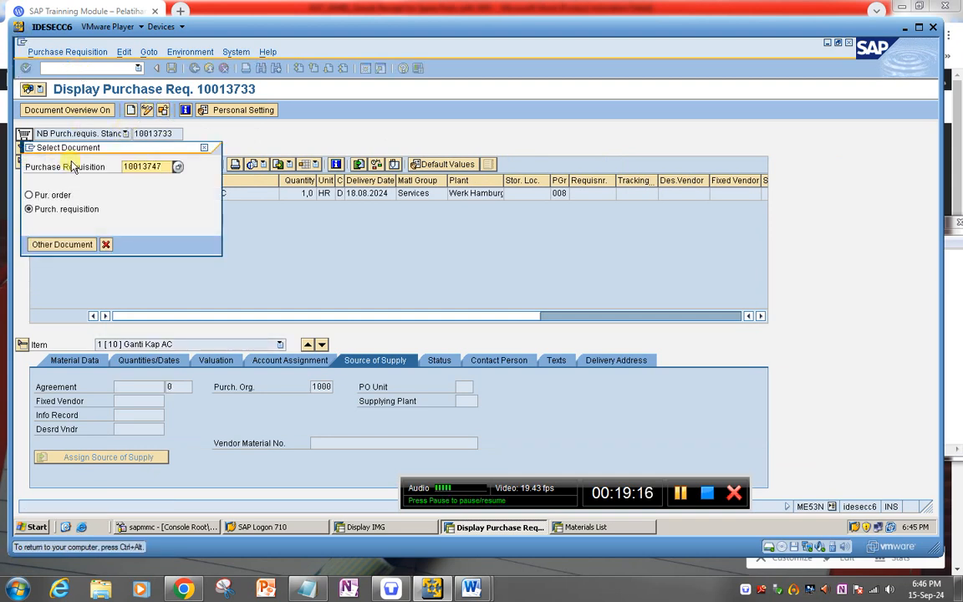
key("BackSpace")
type("9")
key("Return")
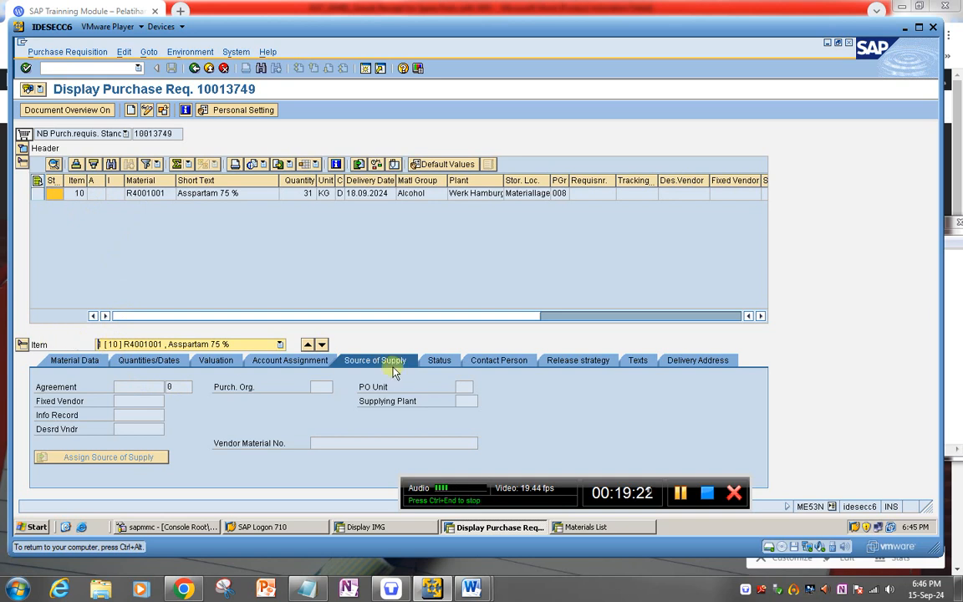
left_click(563, 364)
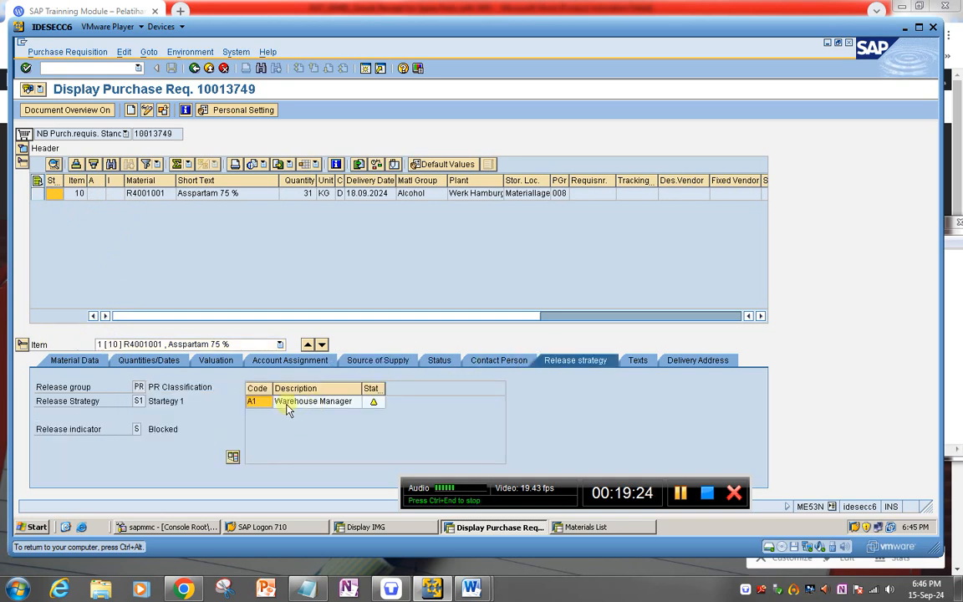
mouse_move(374, 408)
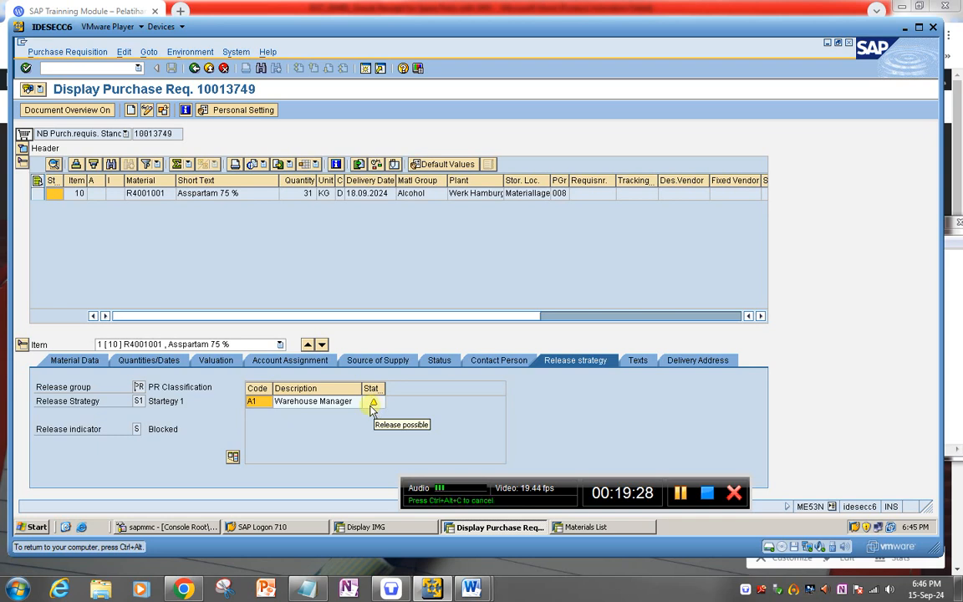
left_click(374, 402)
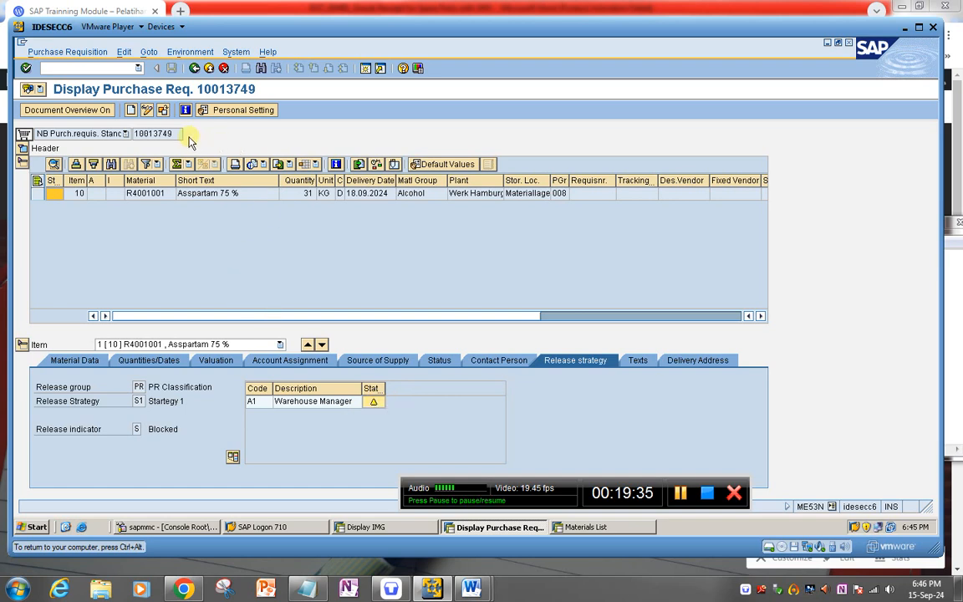
Step: Copy the displayed requisition's number and return to the SAP Easy Access screen with /n
left_click_drag(178, 133, 65, 127)
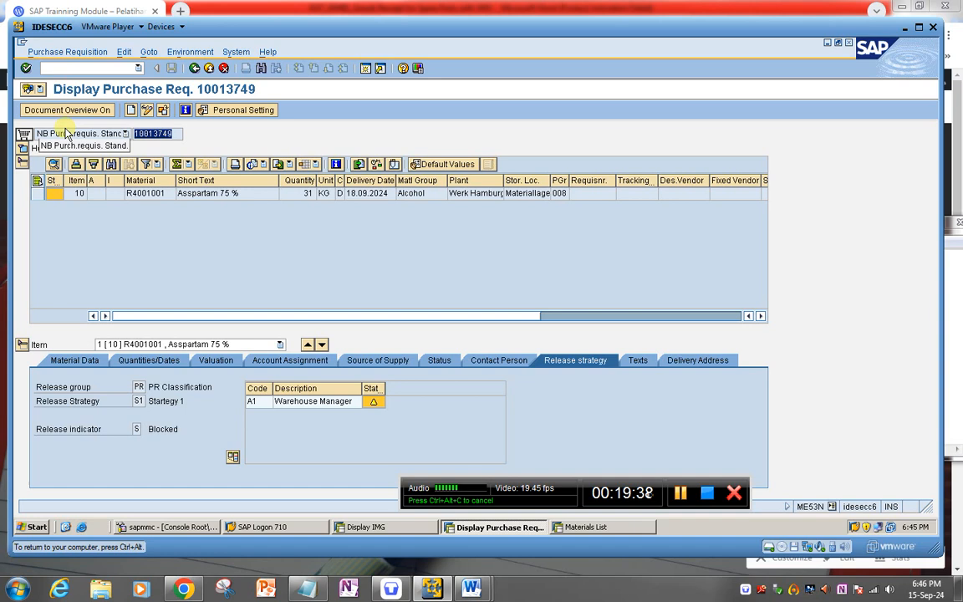
key("ctrl+c")
left_click(68, 67)
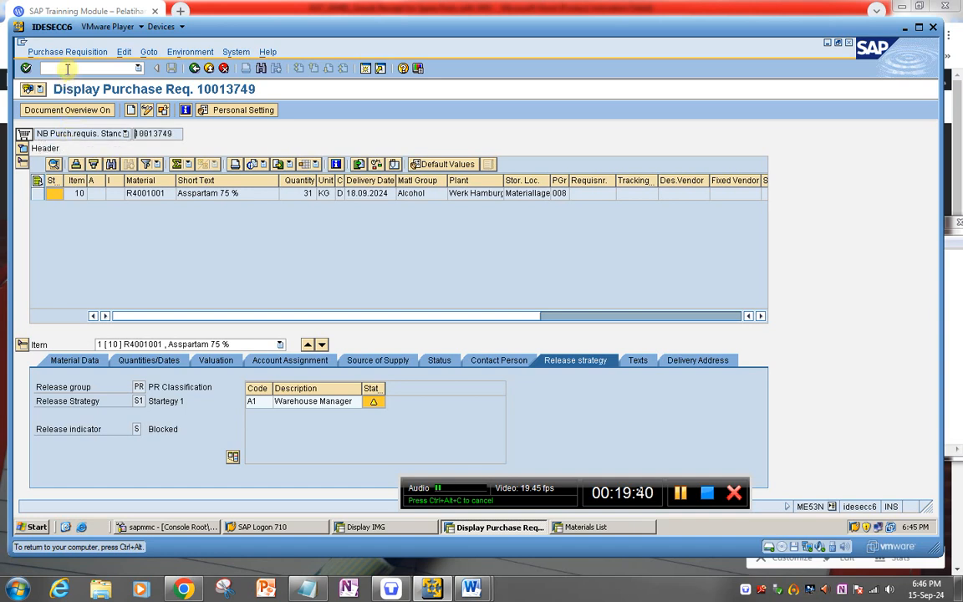
type("/n")
key("Return")
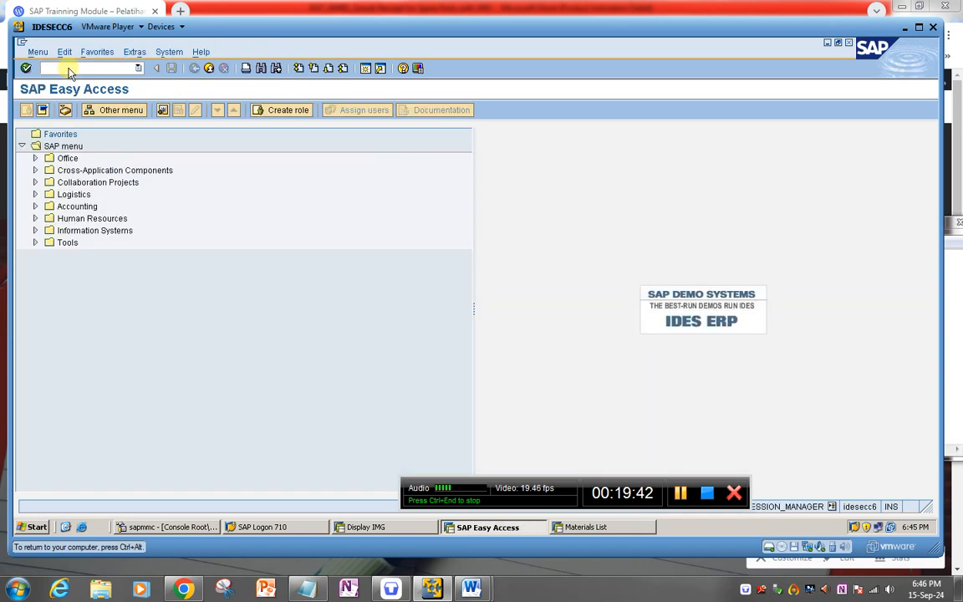
Step: Start purchase requisition release transaction ME54N from Logistics, Materials Management, Purchasing, Purchase Requisition, Release, and dismiss the information message
left_click(35, 194)
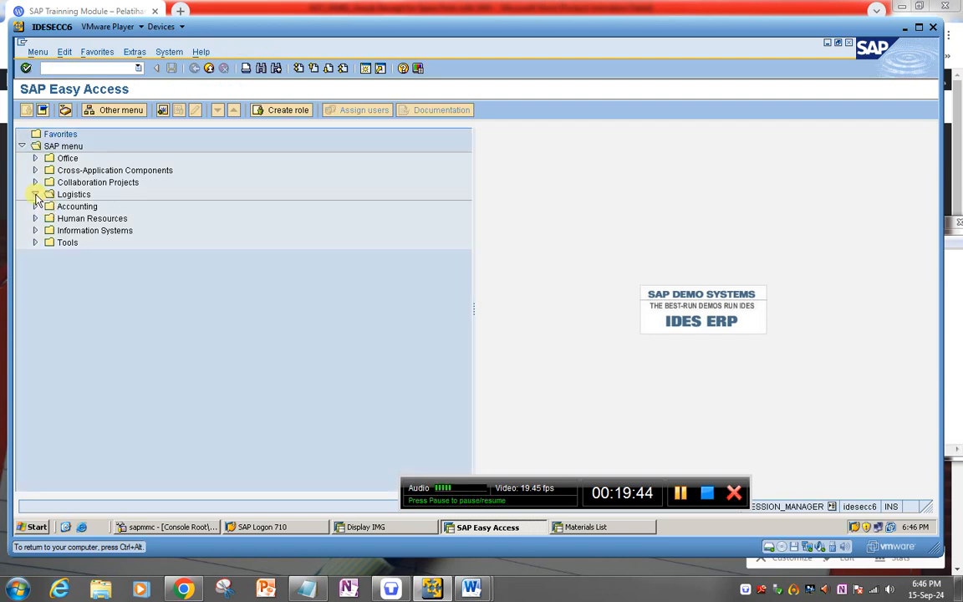
left_click(49, 207)
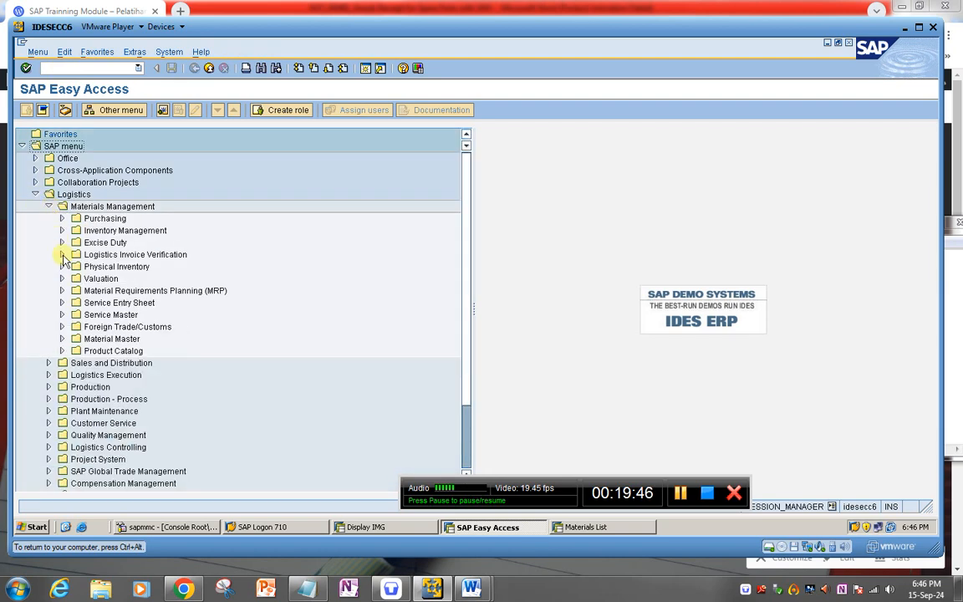
left_click(62, 218)
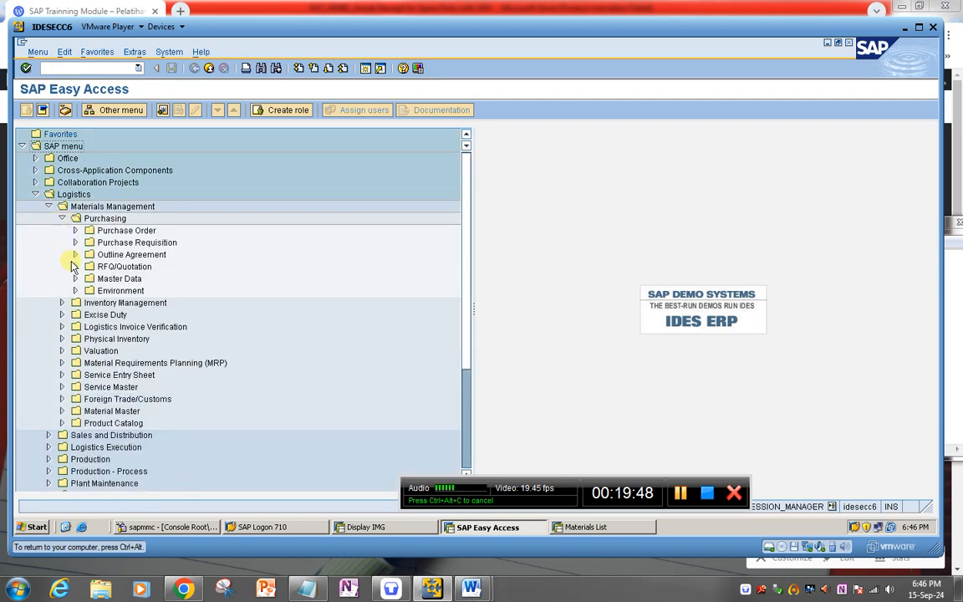
left_click(75, 243)
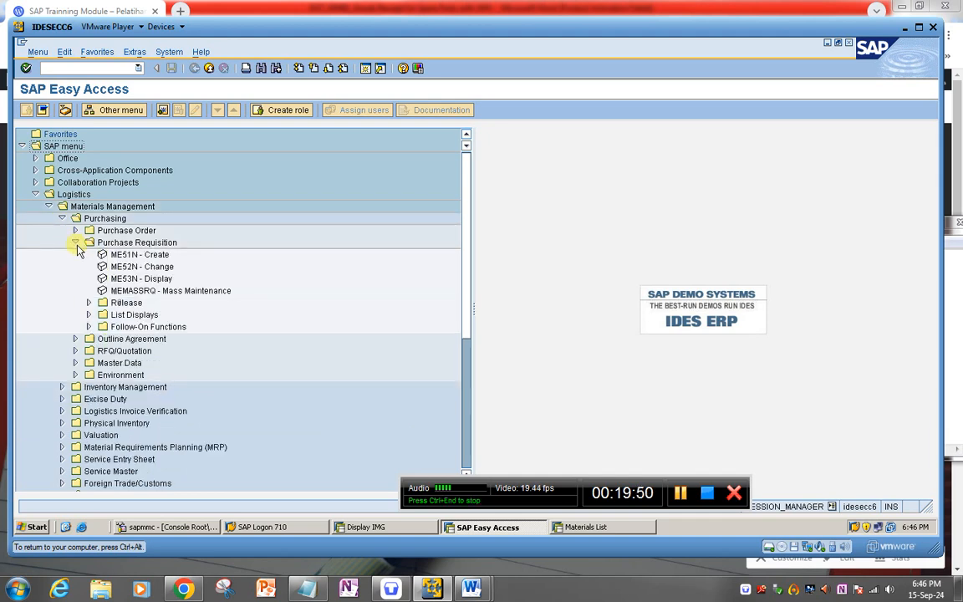
left_click(88, 303)
double_click(134, 315)
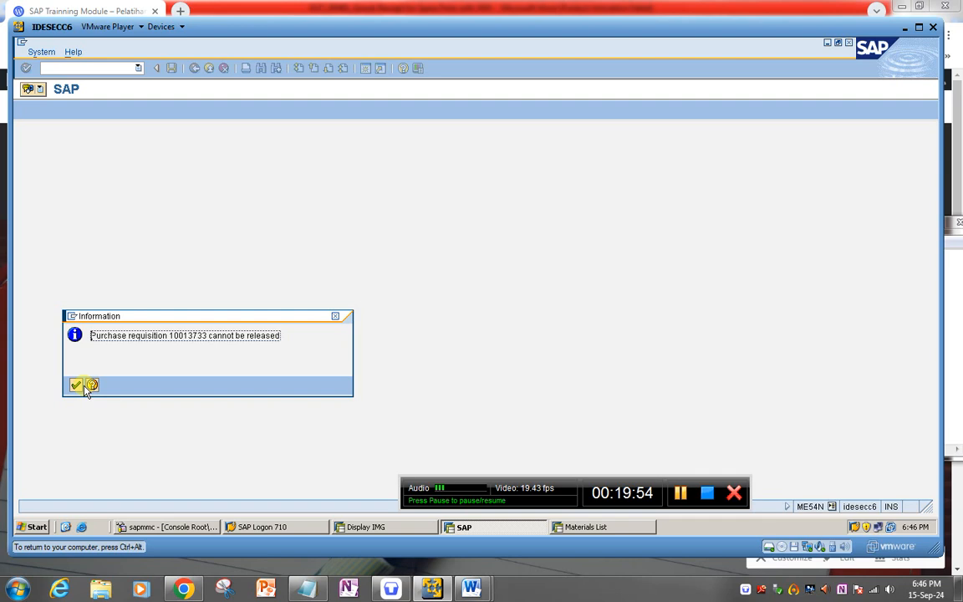
left_click(76, 384)
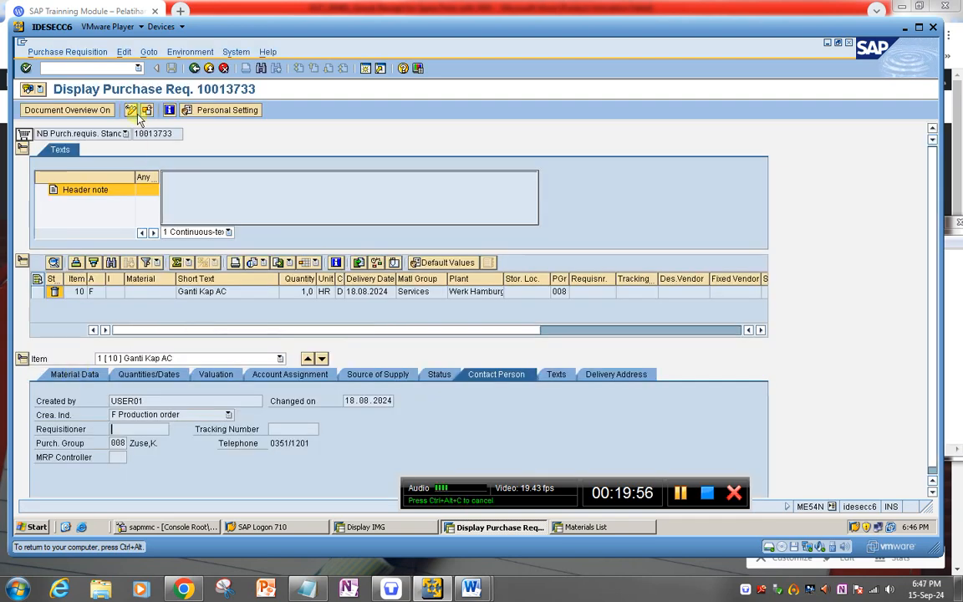
Step: Load purchase requisition 10013749 into the release transaction and show the item's release strategy
left_click(146, 111)
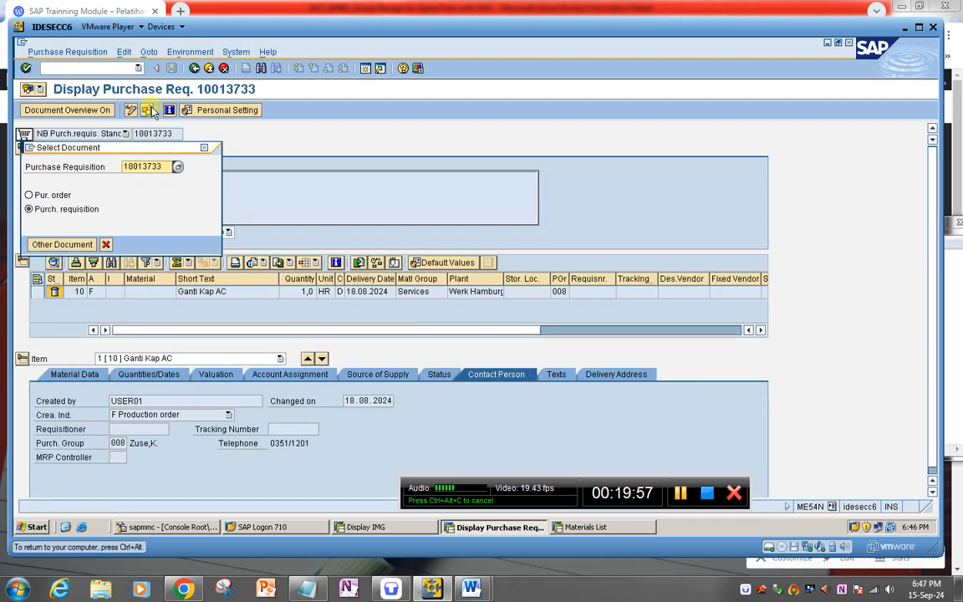
double_click(172, 166)
type("10013749")
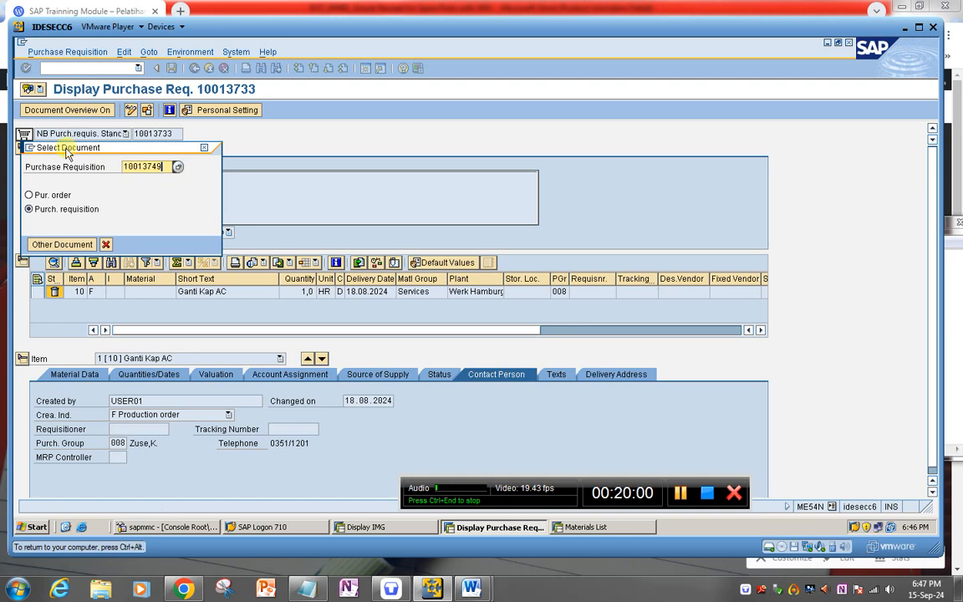
key("Return")
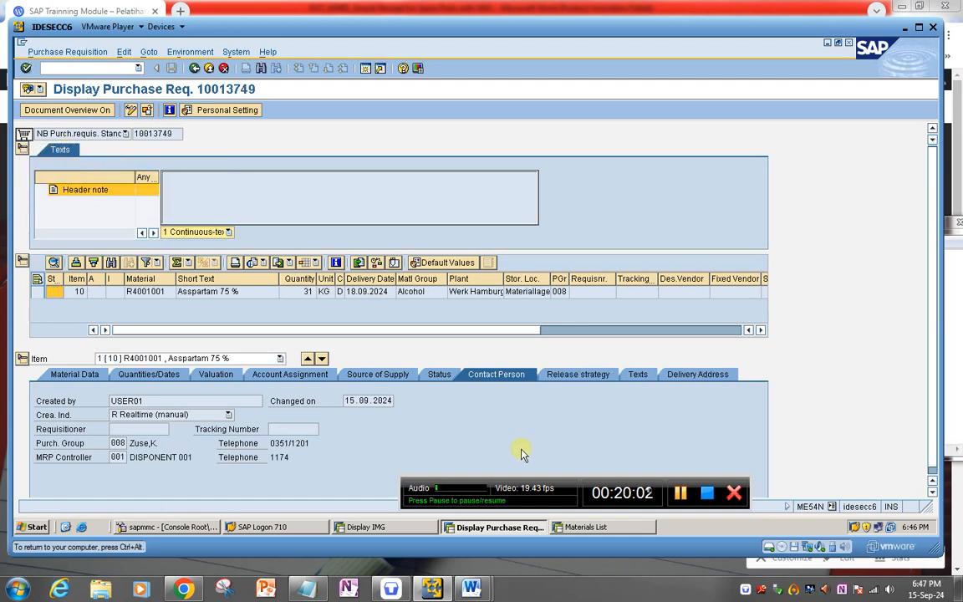
left_click(572, 374)
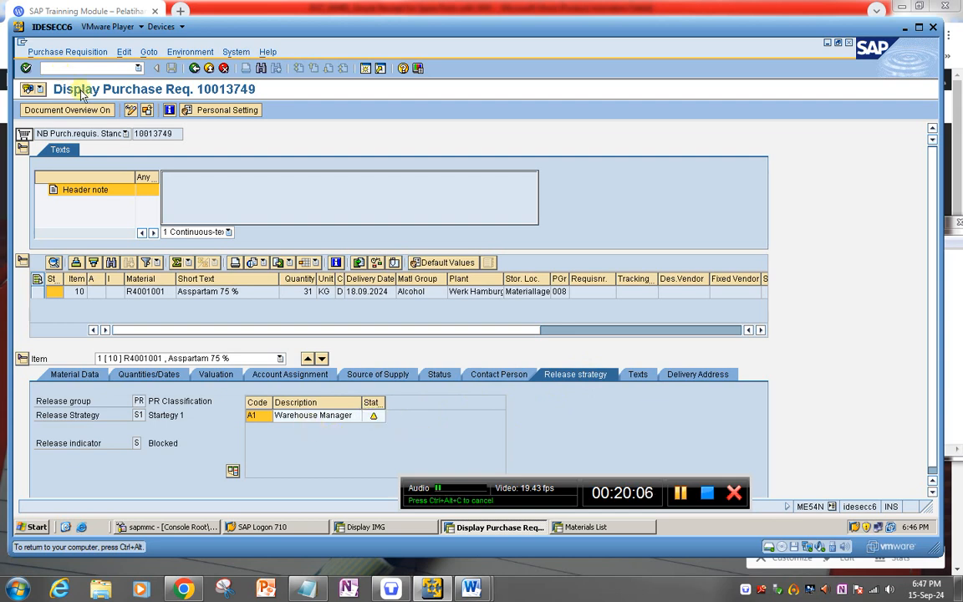
Step: Switch the requisition to change mode, release it with code A1 Warehouse Manager, save it and acknowledge the message
left_click(51, 52)
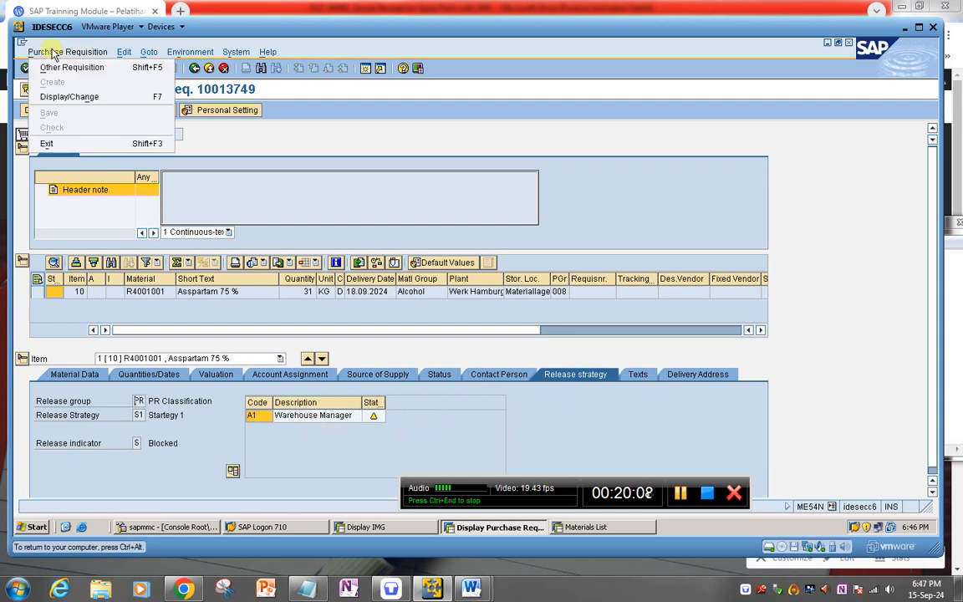
left_click(62, 96)
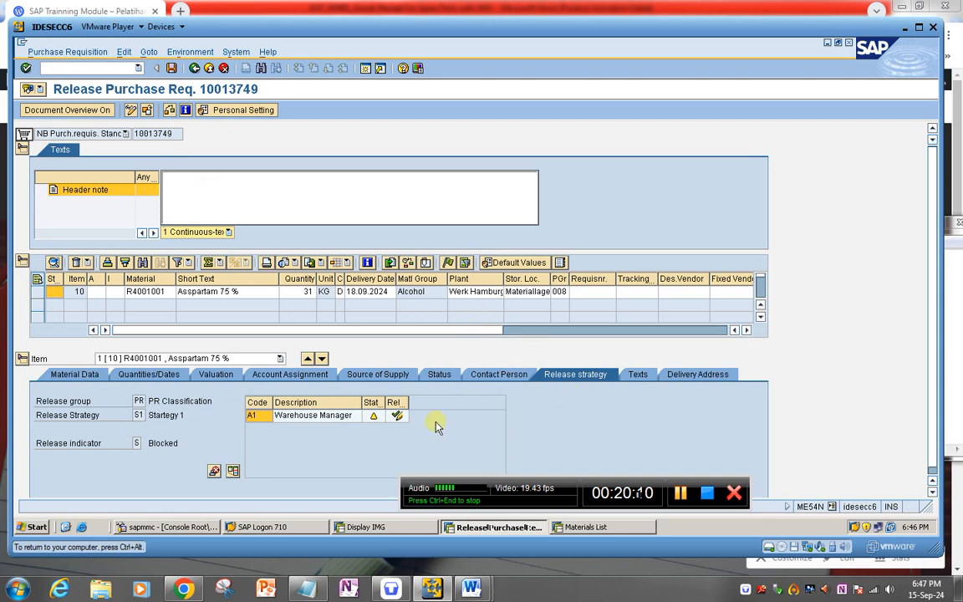
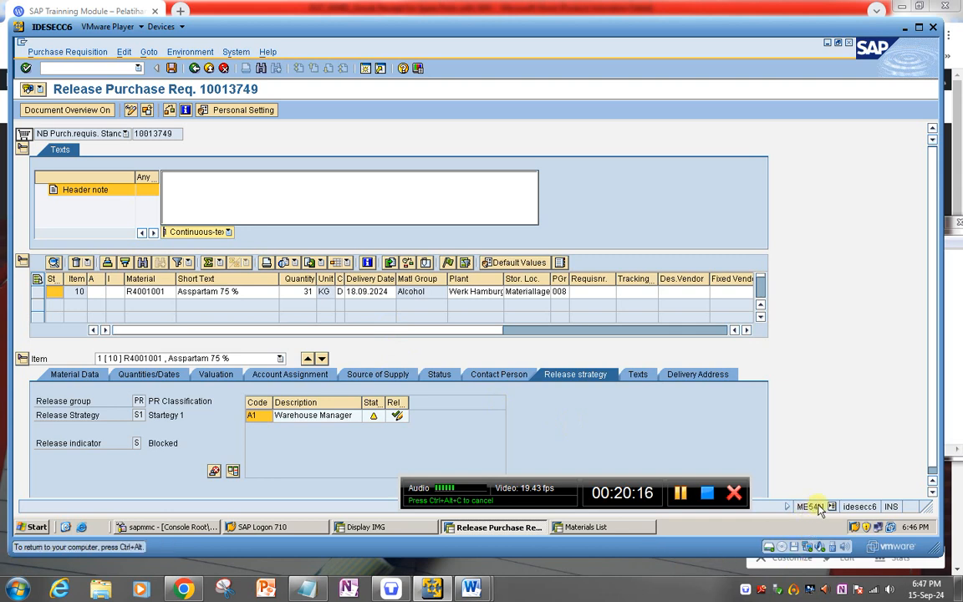
left_click(399, 416)
left_click(422, 326)
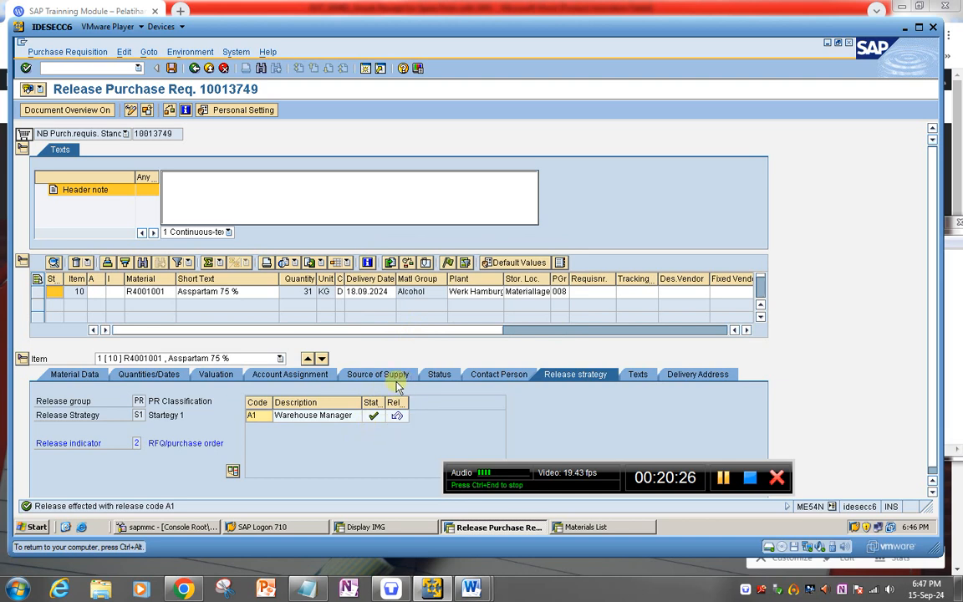
left_click(173, 68)
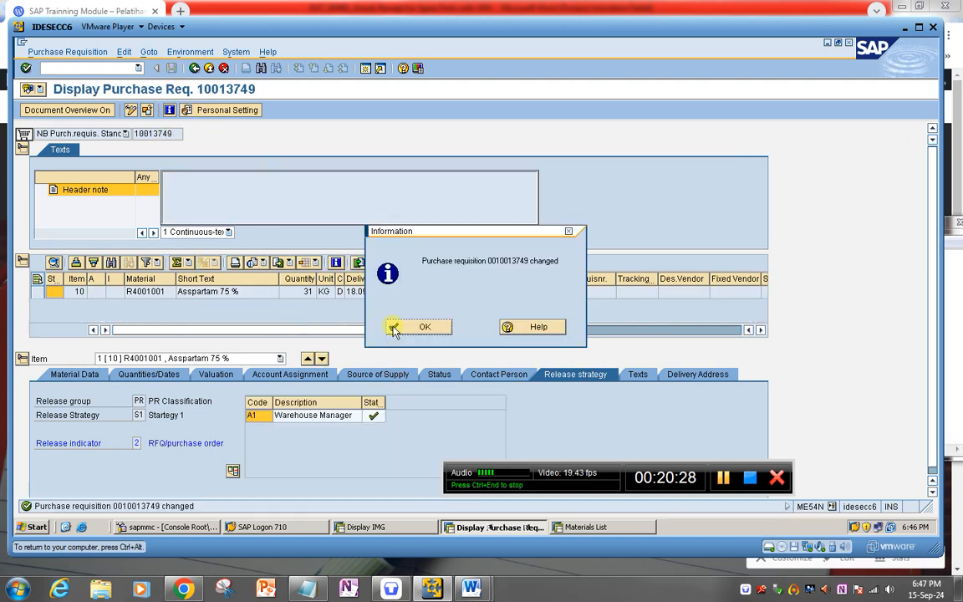
left_click(423, 327)
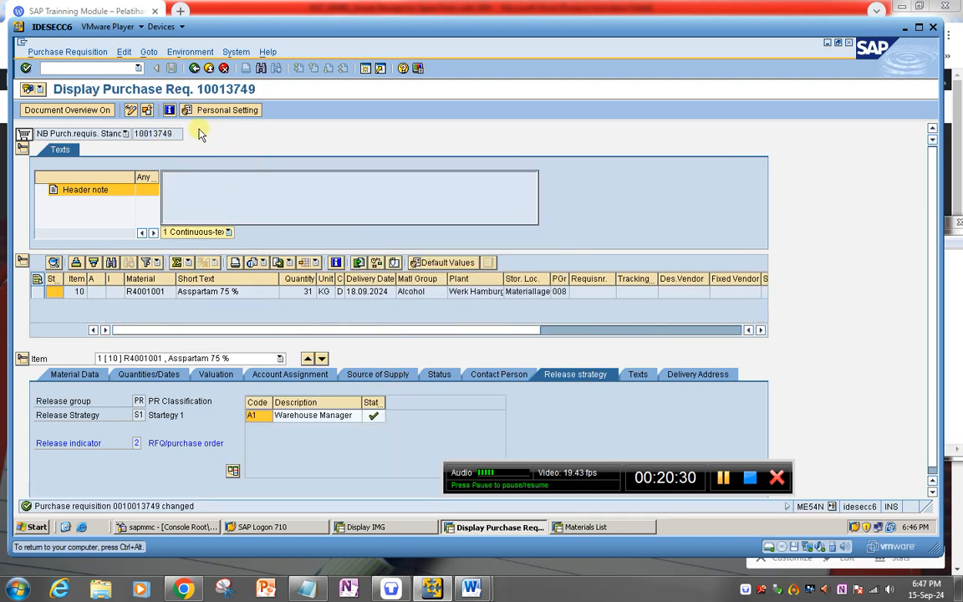
Step: Display purchase requisition 10013749 with transaction ME53N and check the release status on its release strategy
type("/")
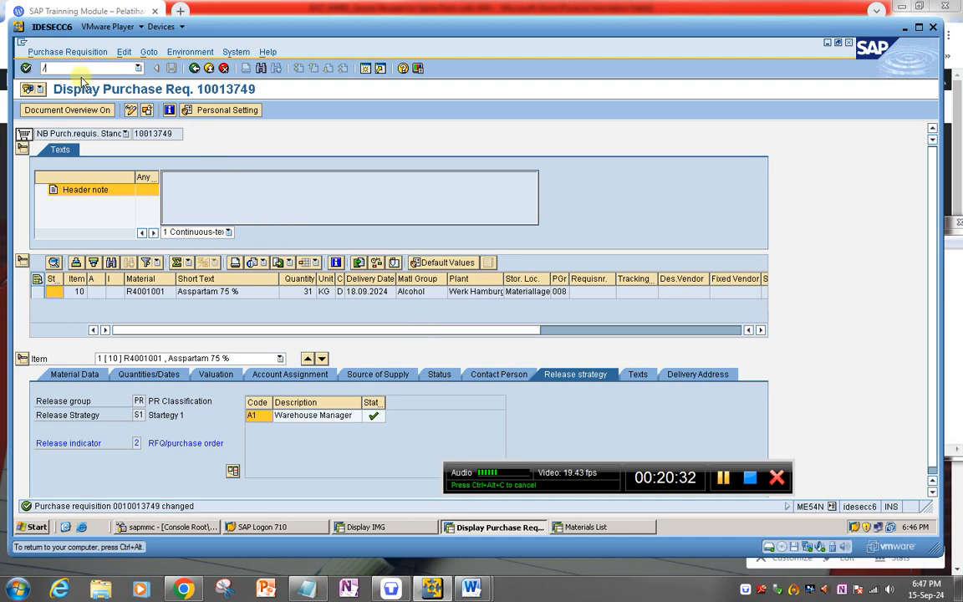
type("nme53n")
key("Return")
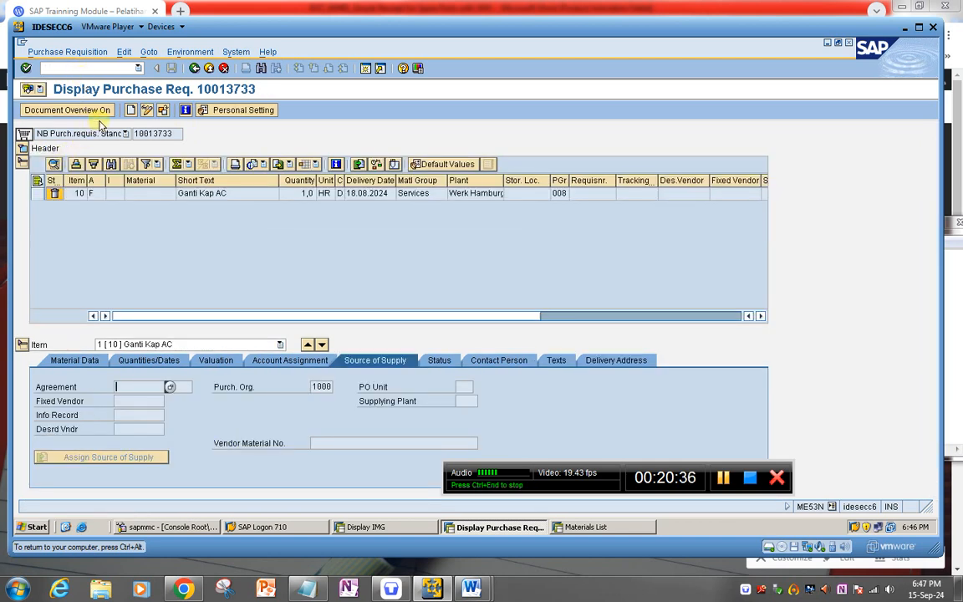
left_click(162, 109)
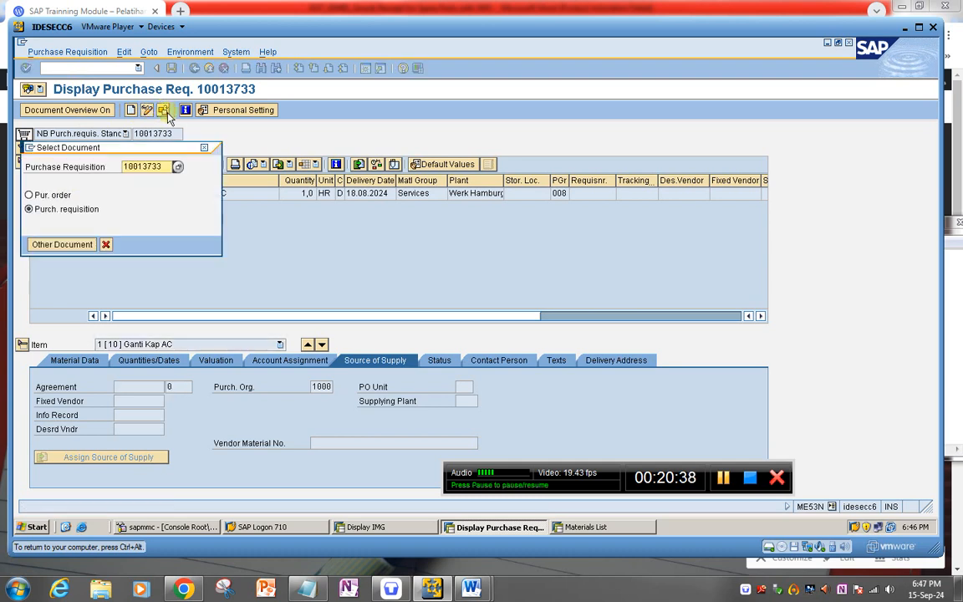
left_click_drag(162, 166, 71, 158)
type("10013749")
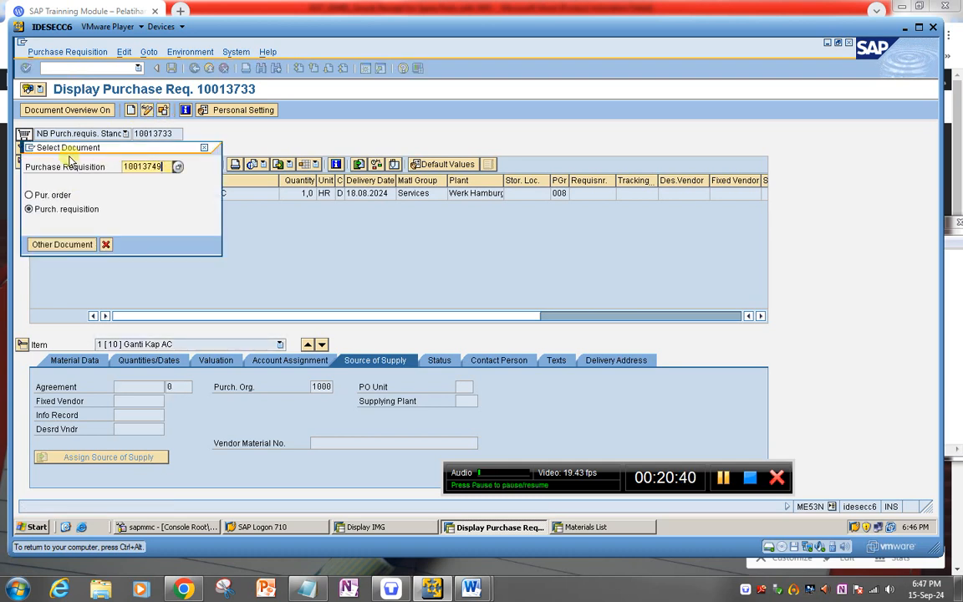
key("Return")
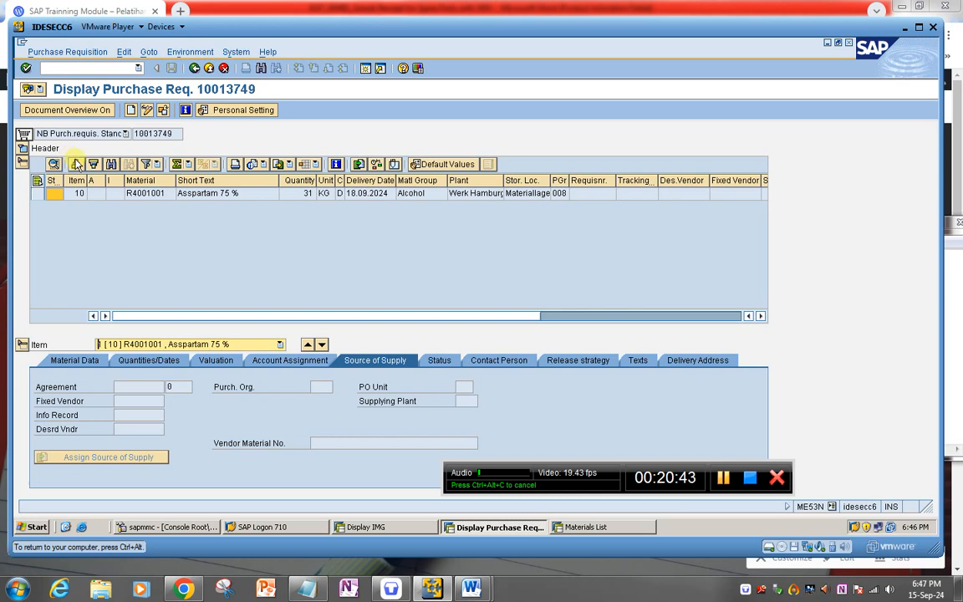
left_click(579, 360)
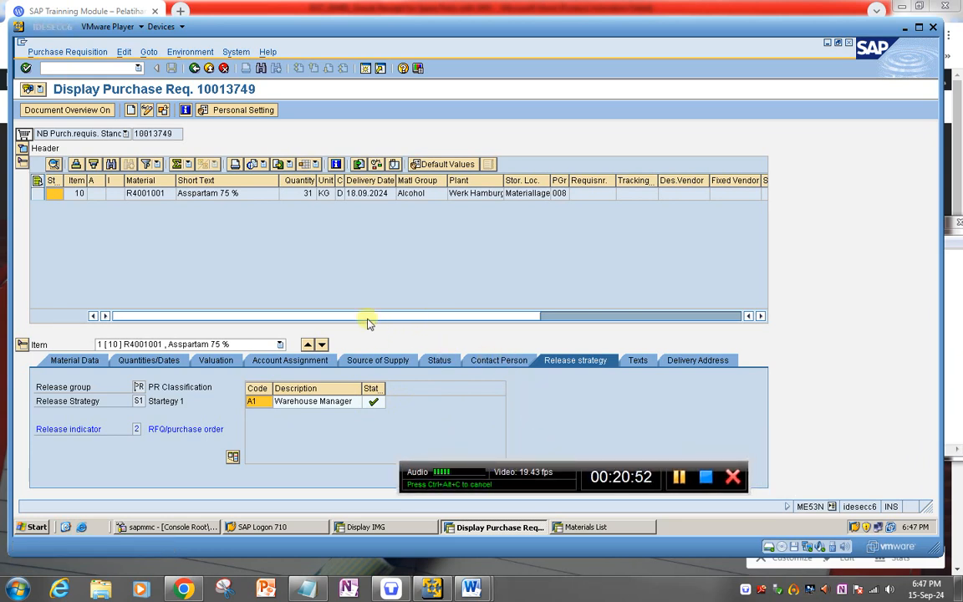
Step: Return to the Display IMG session, collapse Purchase Requisition, expand Purchase Order and select Release Procedure for Purchase Orders
left_click(368, 527)
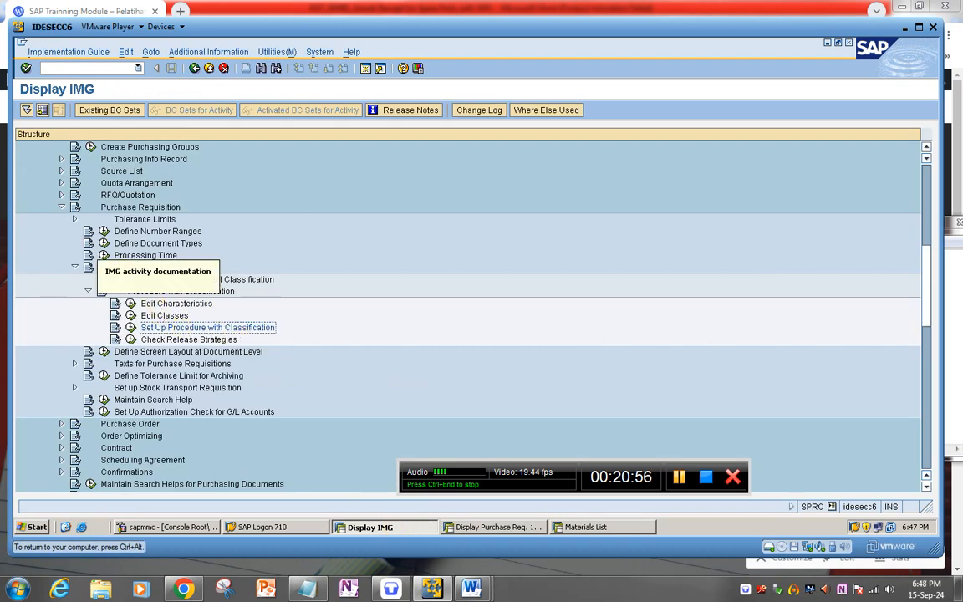
left_click(61, 208)
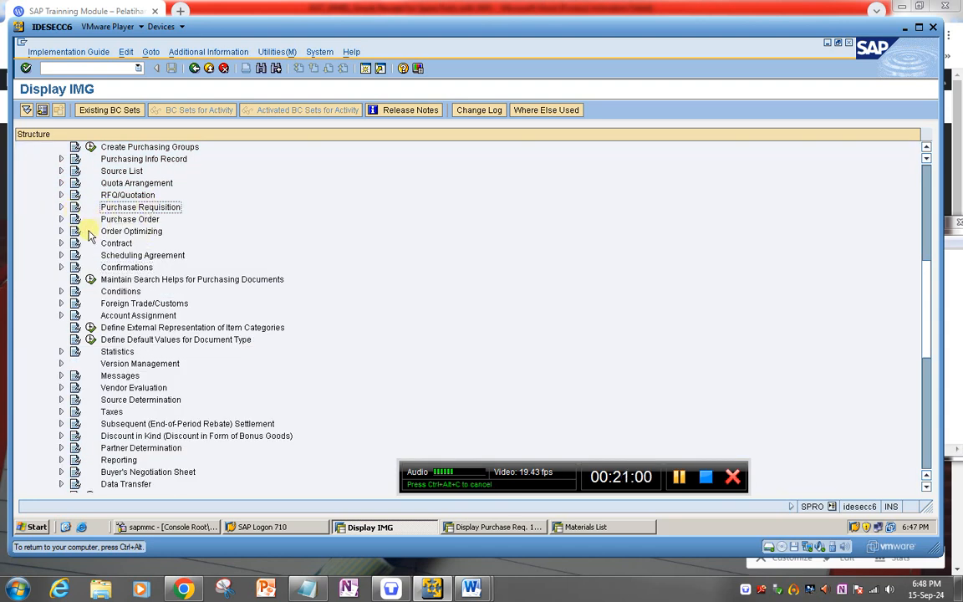
left_click(60, 219)
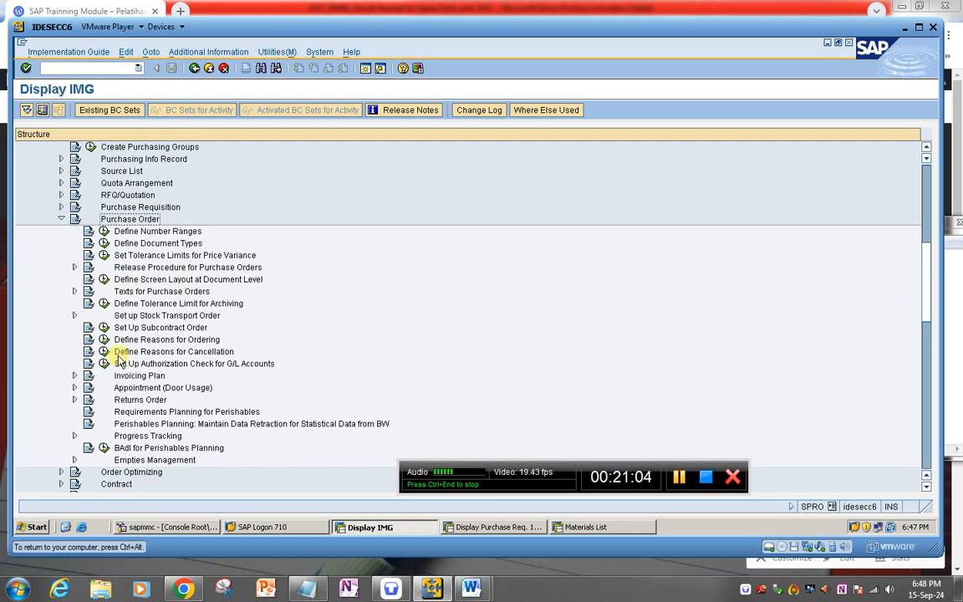
left_click(134, 268)
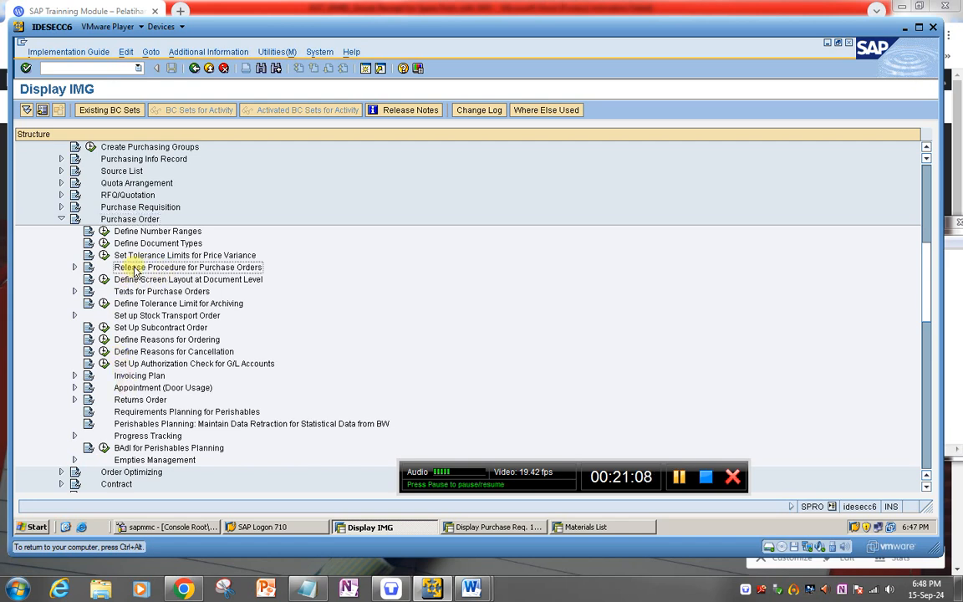
Step: Open Edit Characteristic under Release Procedure for Purchase Orders and load characteristic PO_TYPE2
left_click(74, 268)
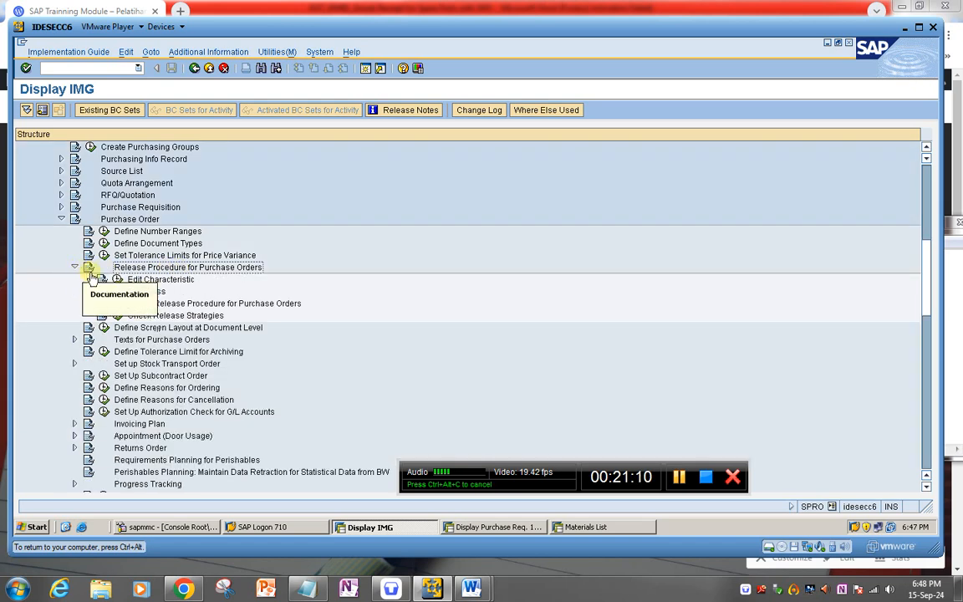
left_click(118, 281)
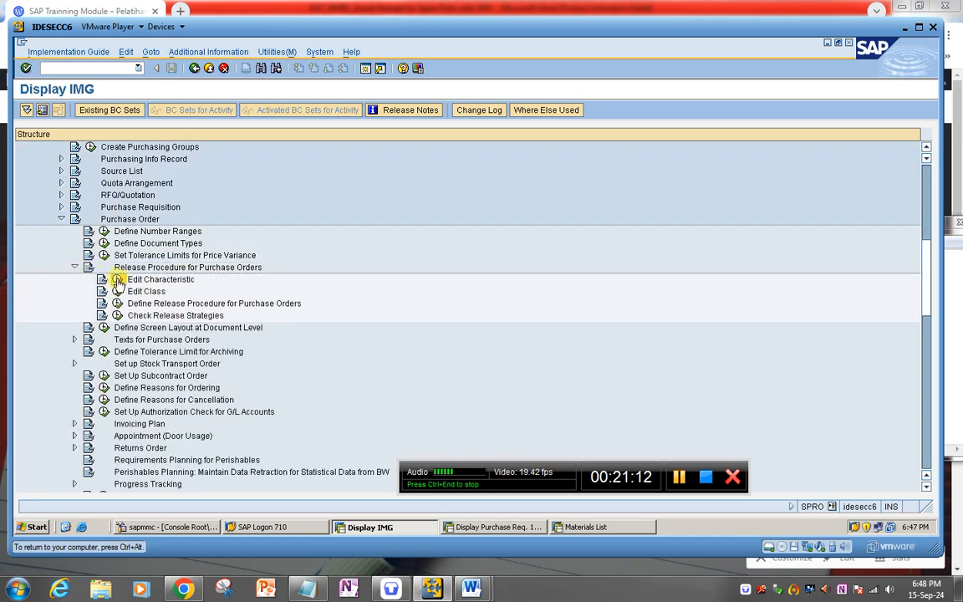
left_click_drag(148, 128, 55, 117)
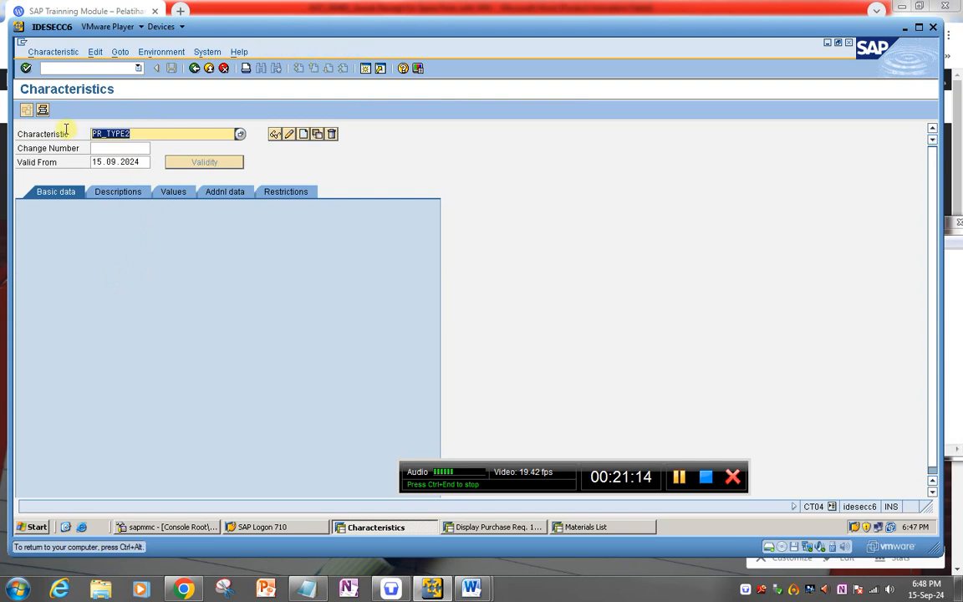
key("BackSpace")
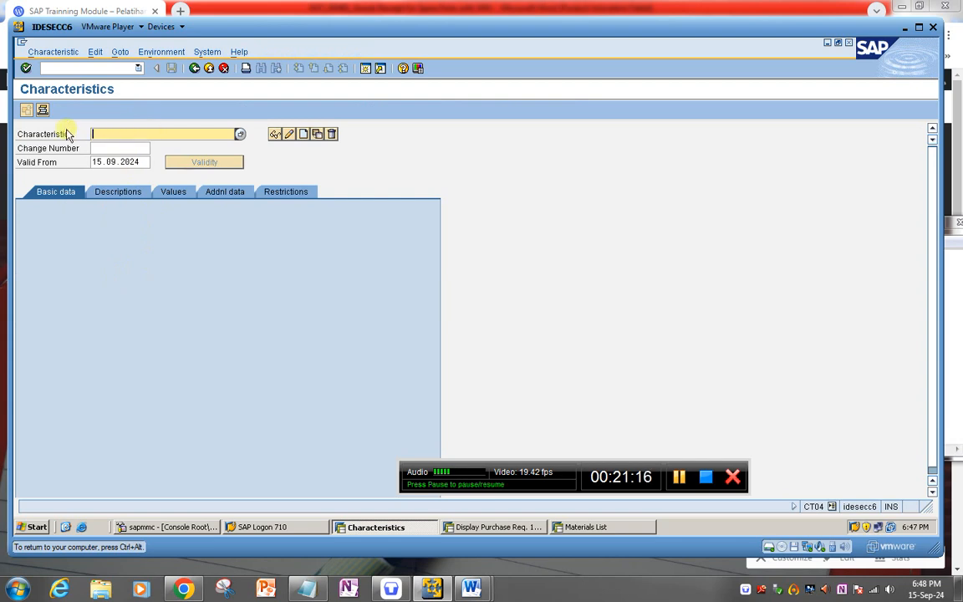
key("BackSpace")
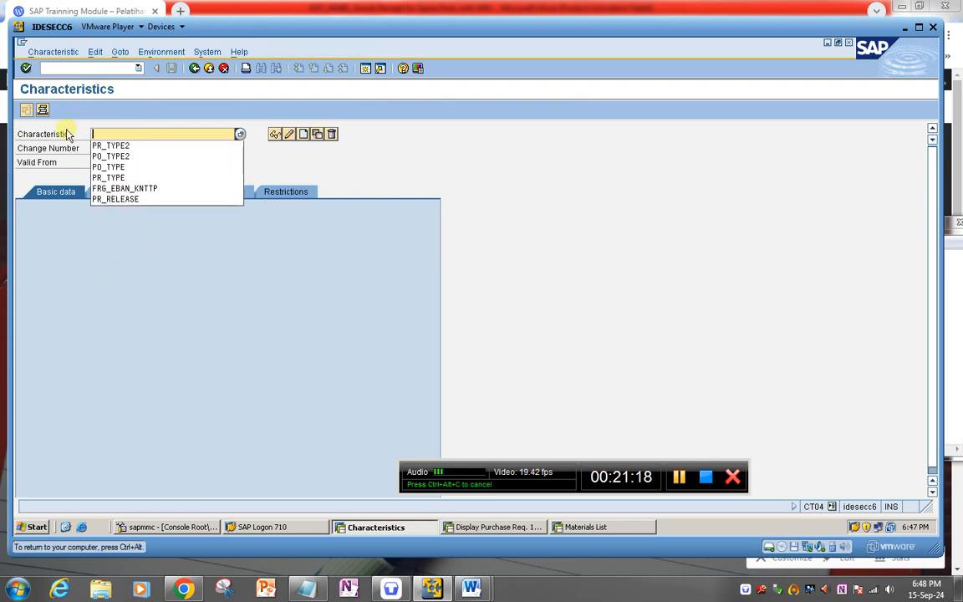
key("Down")
key("Down")
key("Return")
key("Return")
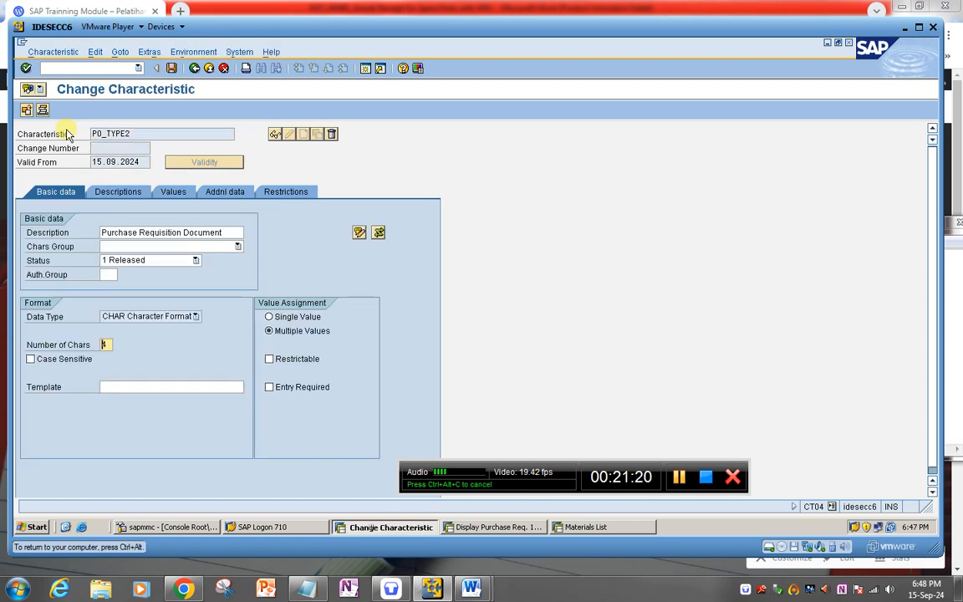
Step: Review the descriptions, allowed values and additional data of characteristic PO_TYPE2, and return to the IMG structure
left_click(134, 195)
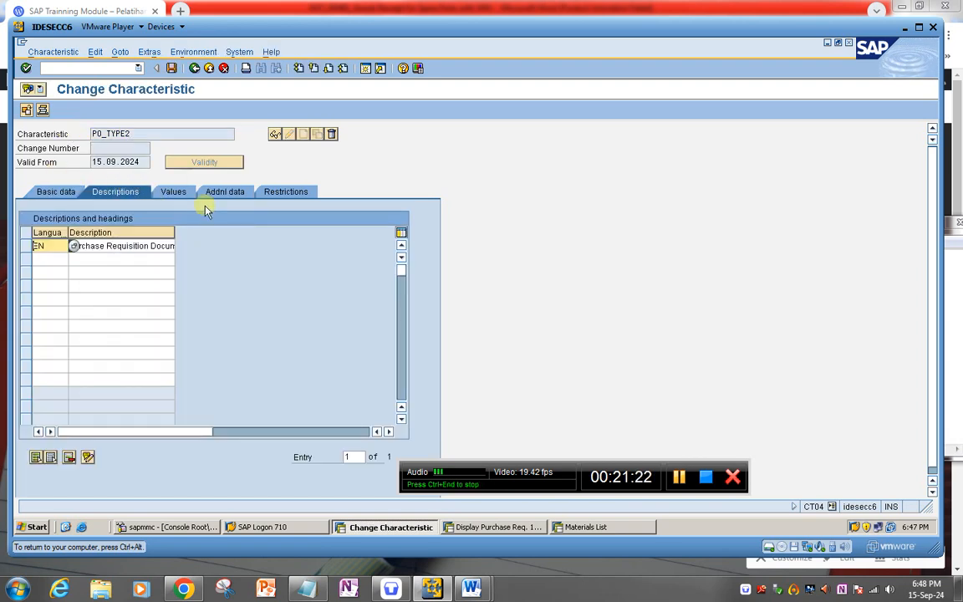
left_click(170, 195)
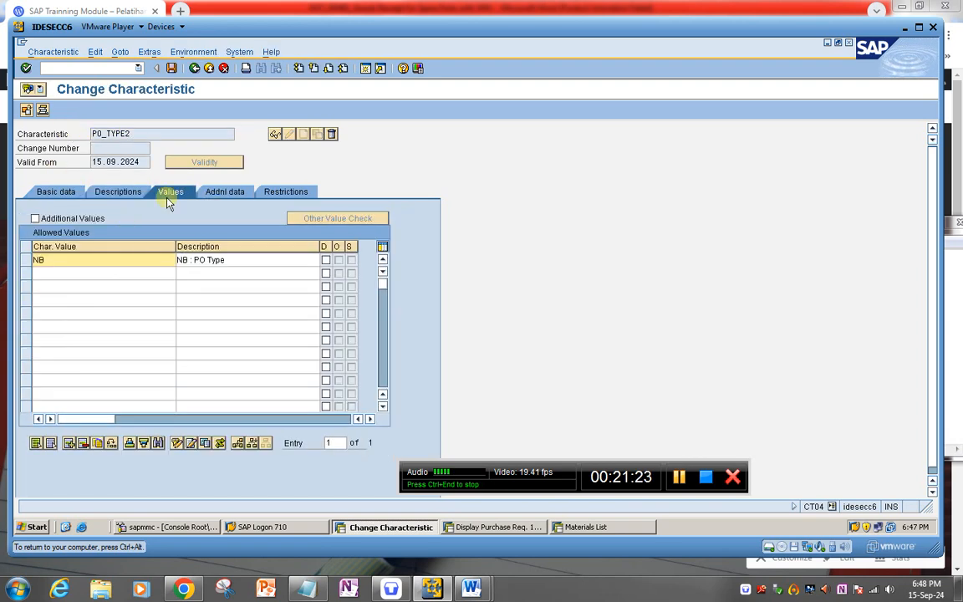
left_click(219, 192)
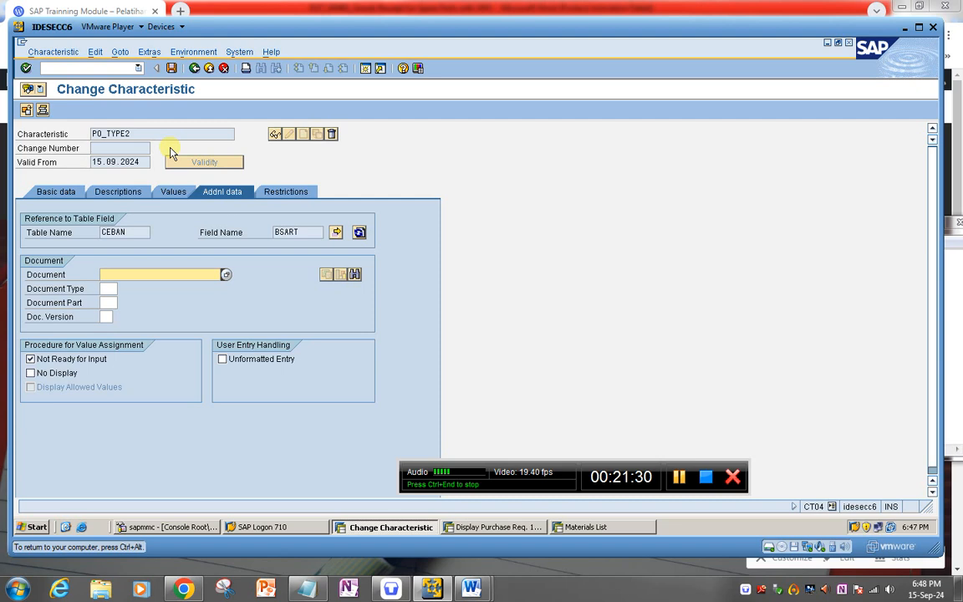
left_click(194, 69)
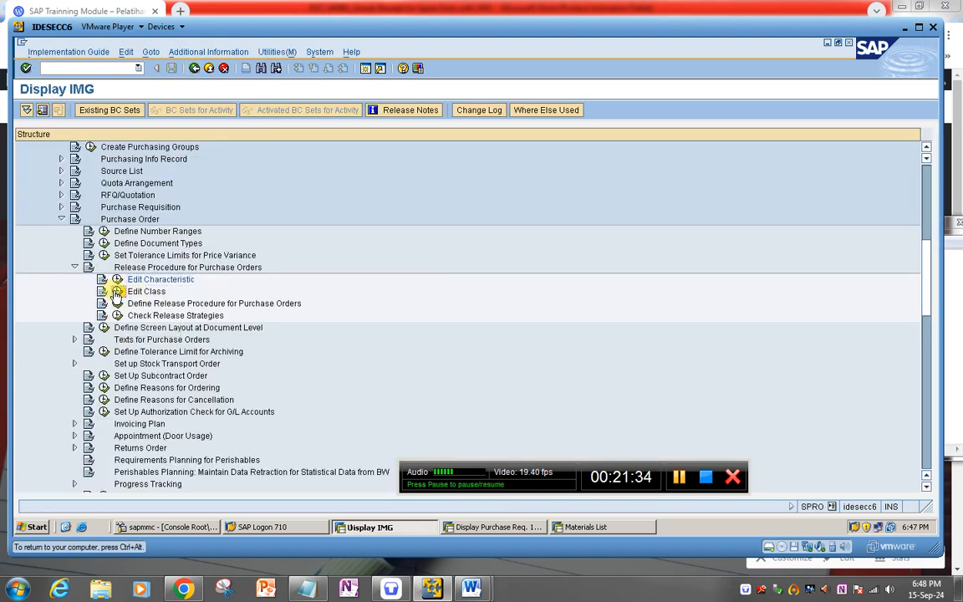
Step: Open class PO_CLASS from the purchase order release procedure, check its assigned characteristics and return to the IMG
left_click(117, 291)
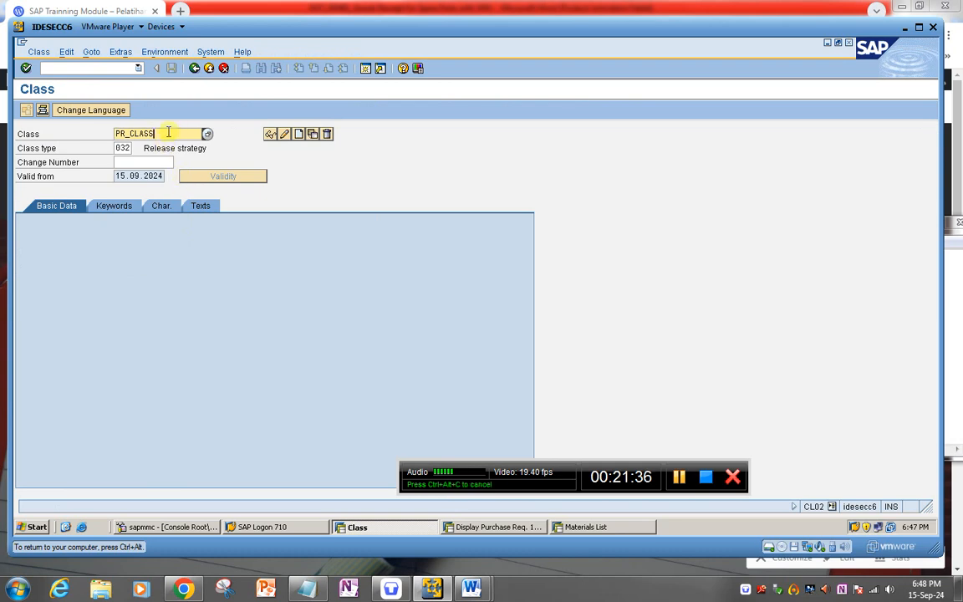
left_click_drag(159, 134, 52, 124)
key("BackSpace")
key("Down")
key("Down")
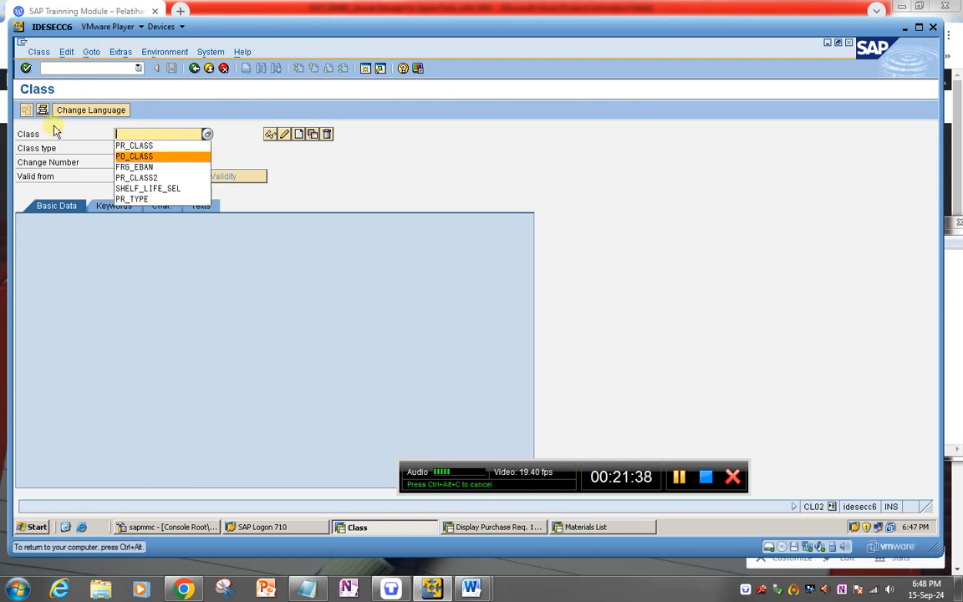
key("Return")
key("Return")
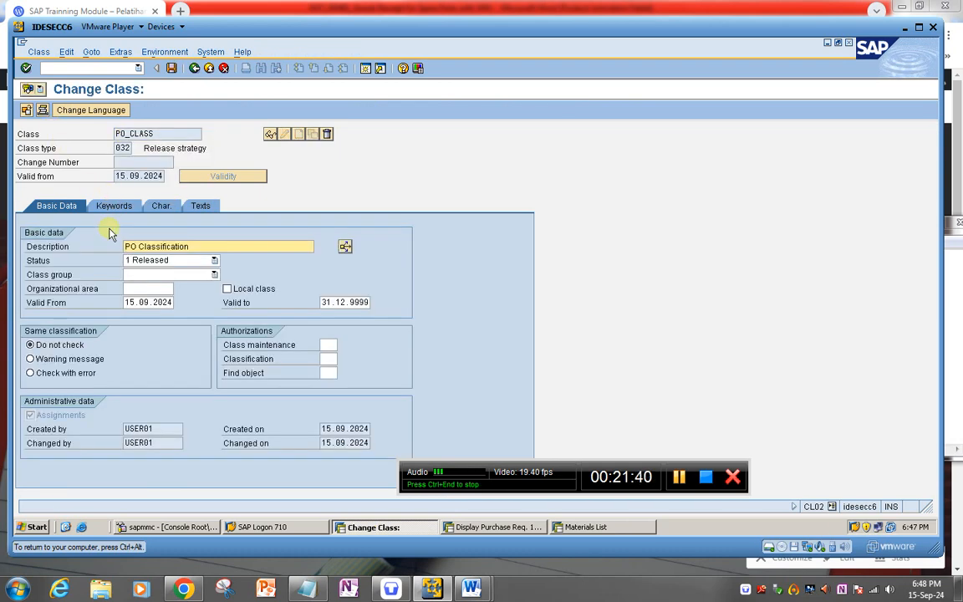
left_click(155, 206)
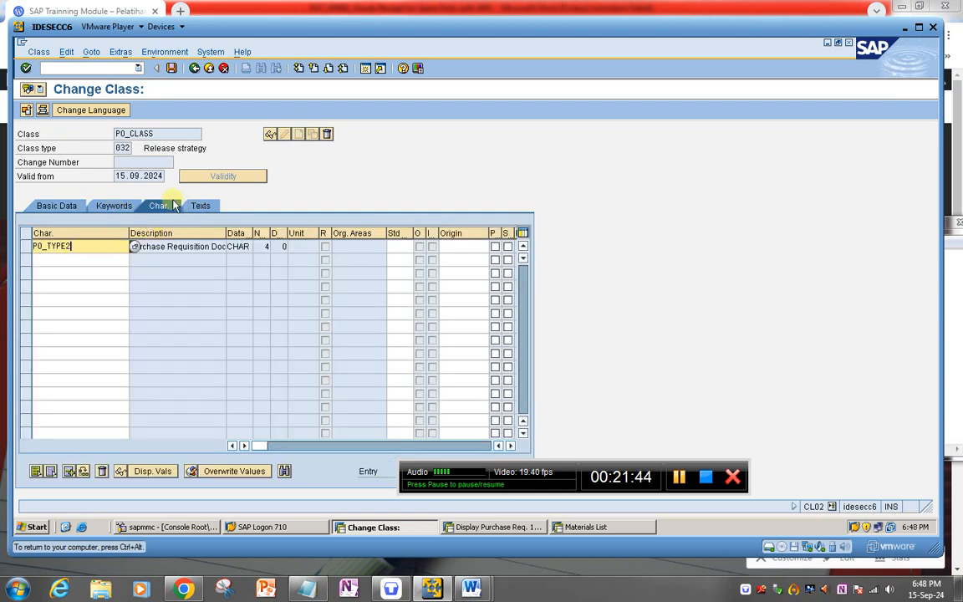
left_click(194, 68)
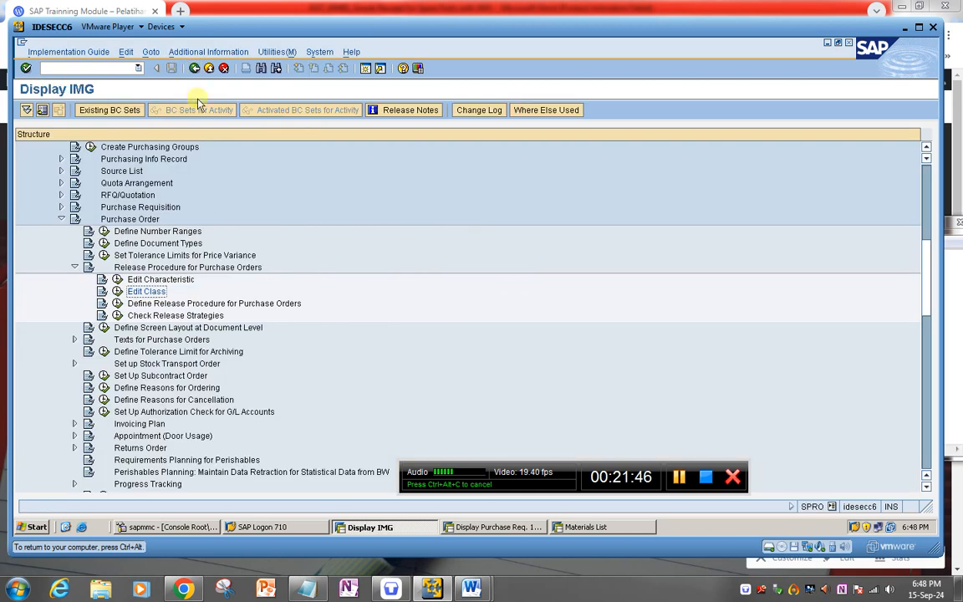
Step: Open Release Groups in the purchase order release procedure, review the group's release object and class, and return to the activity list
left_click(117, 305)
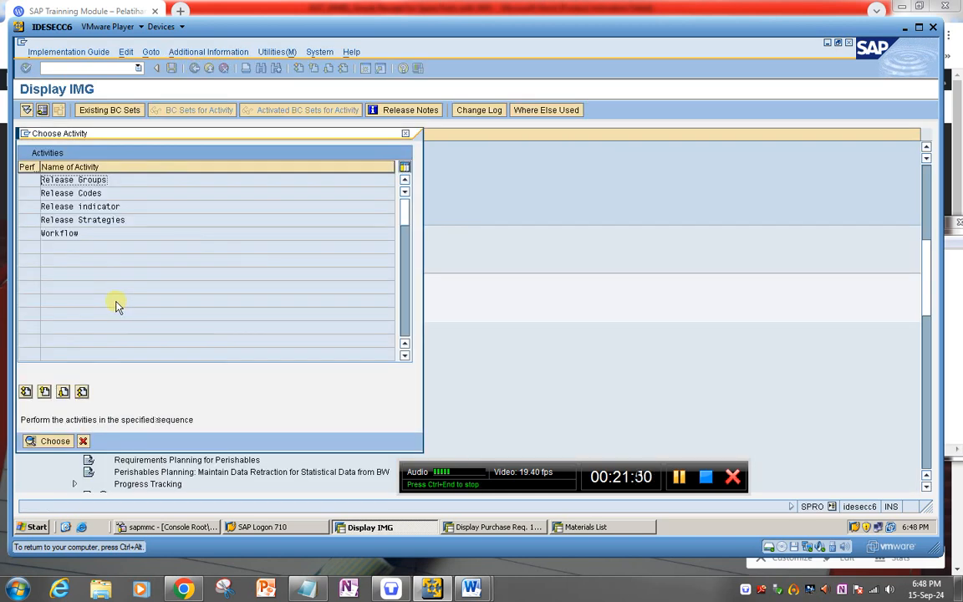
double_click(69, 180)
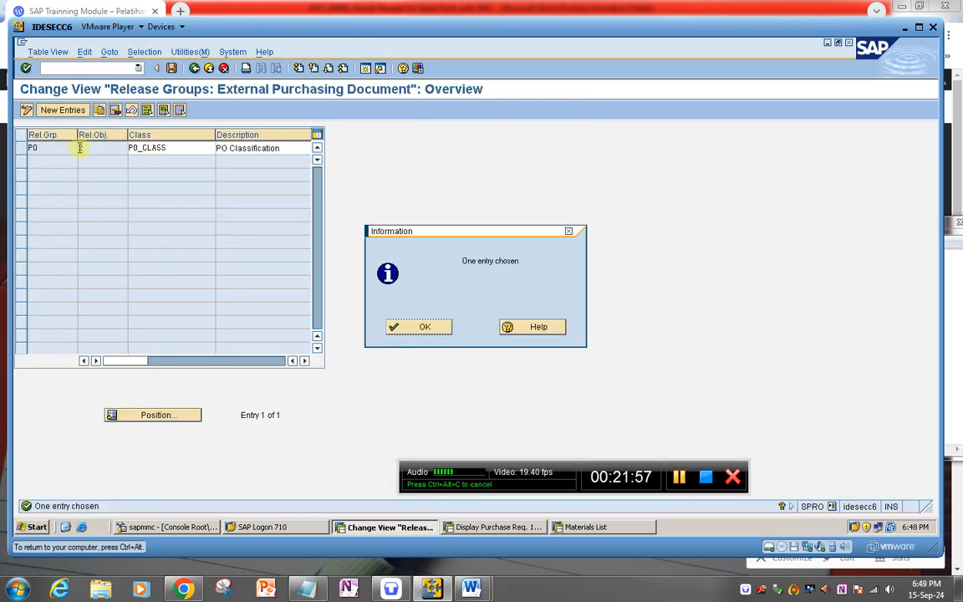
left_click(186, 148)
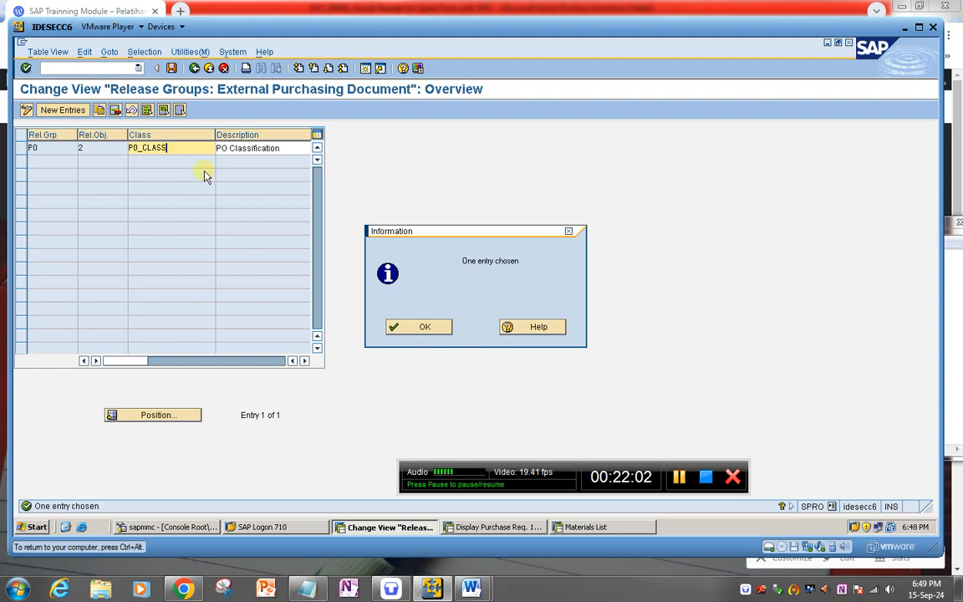
left_click(422, 327)
left_click(195, 69)
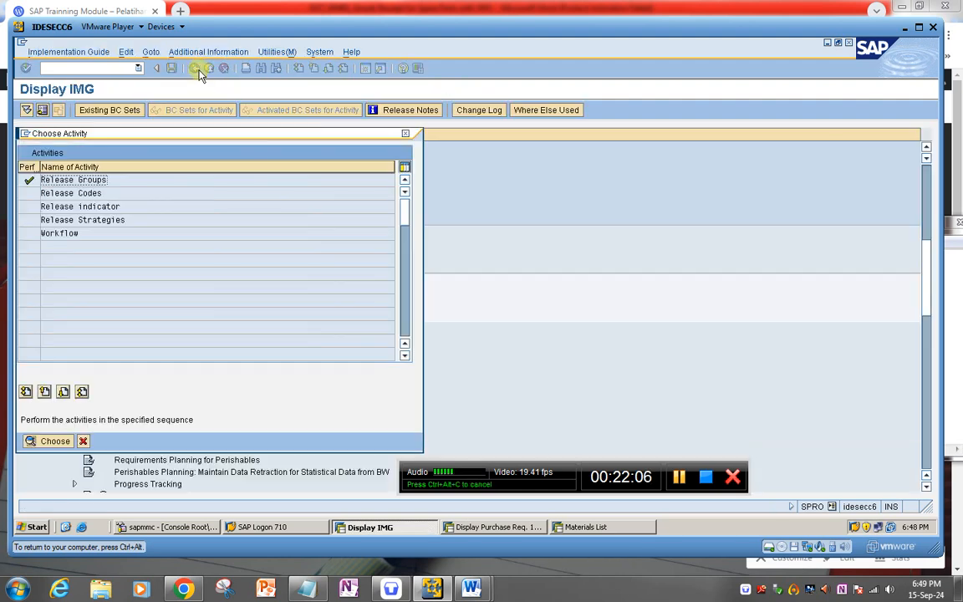
Step: Correct the description of purchase order release code PA to "Purchasing Manager", save it and return to the activity list
double_click(62, 193)
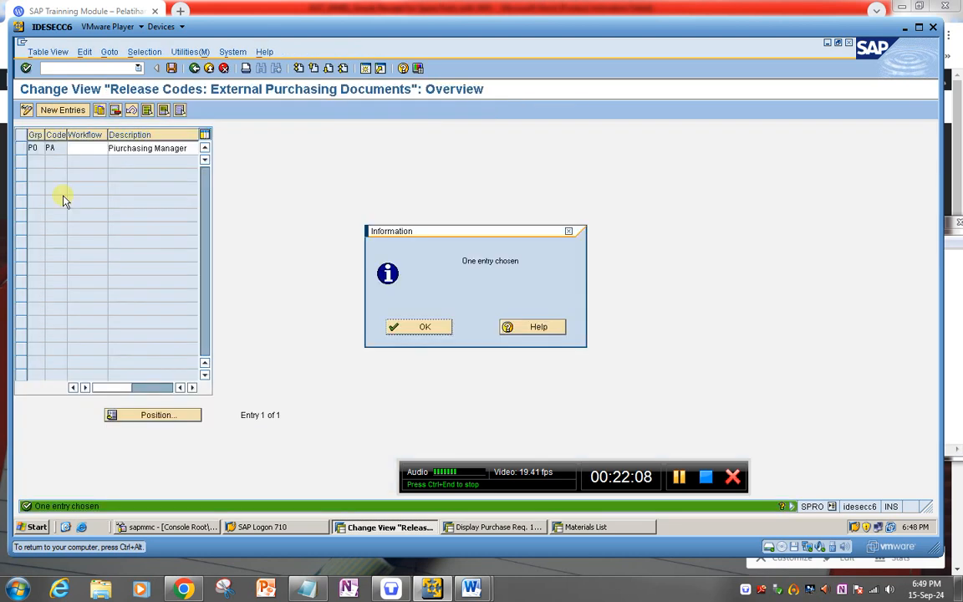
left_click(403, 327)
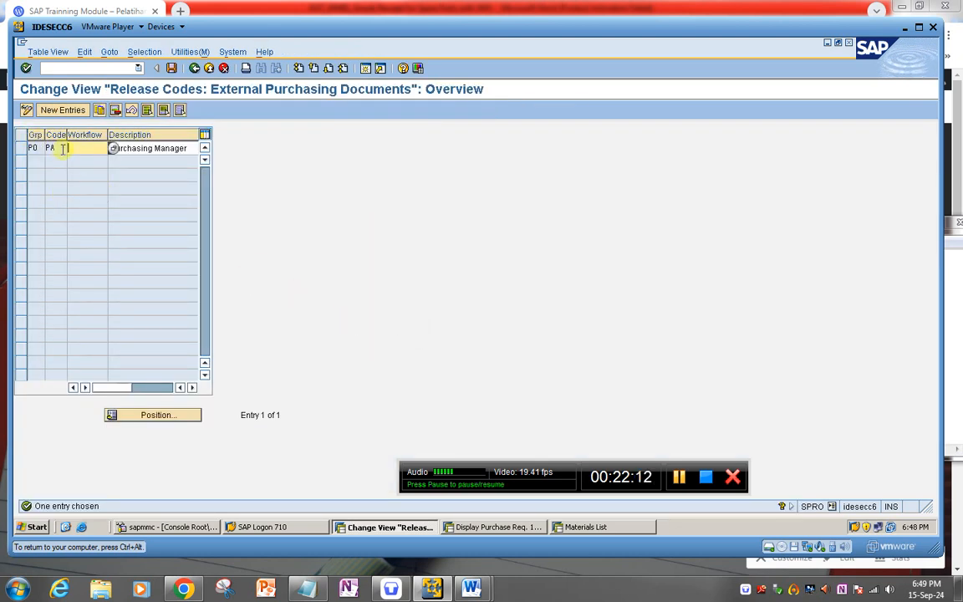
left_click(177, 148)
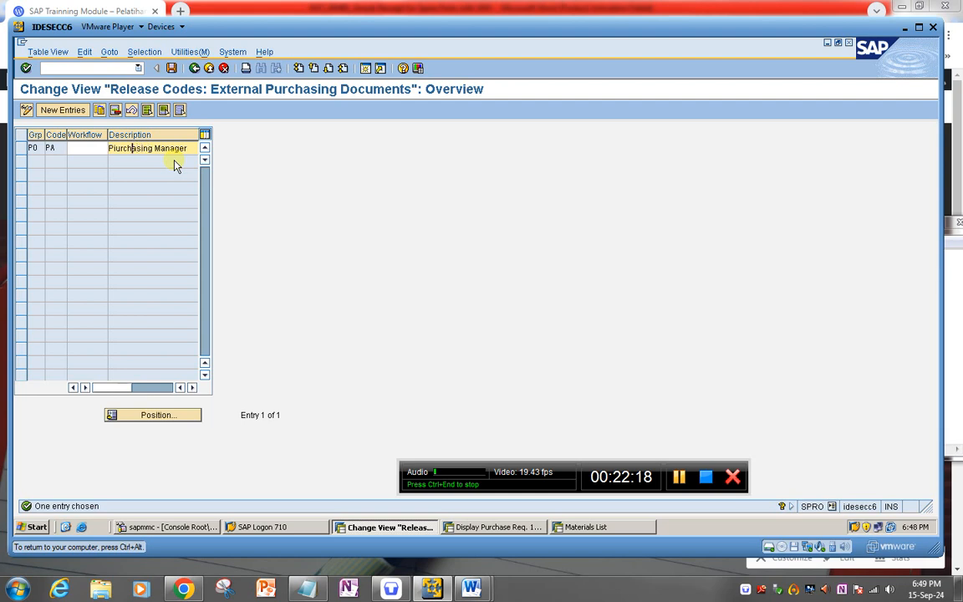
key("BackSpace")
key("Right")
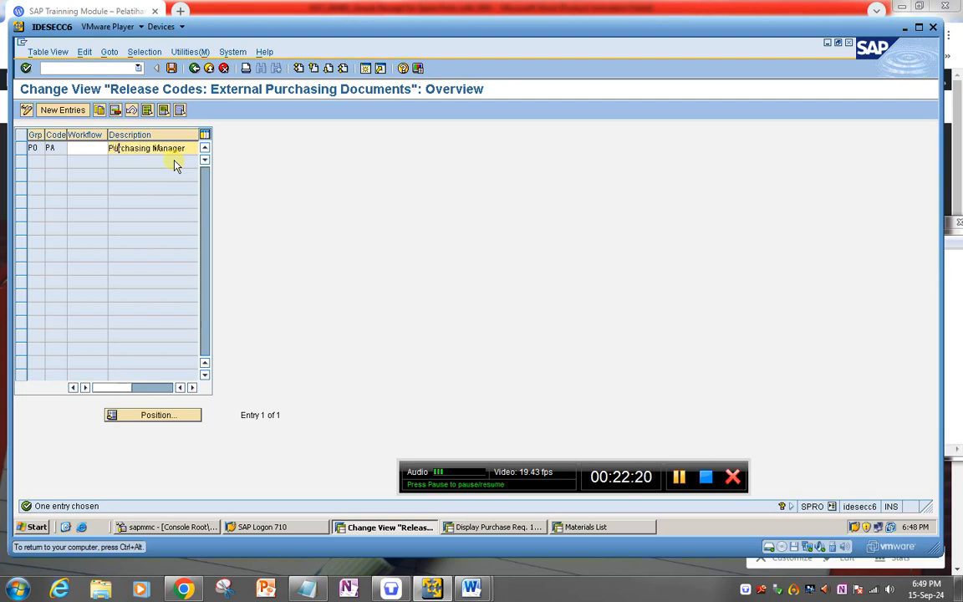
left_click(171, 68)
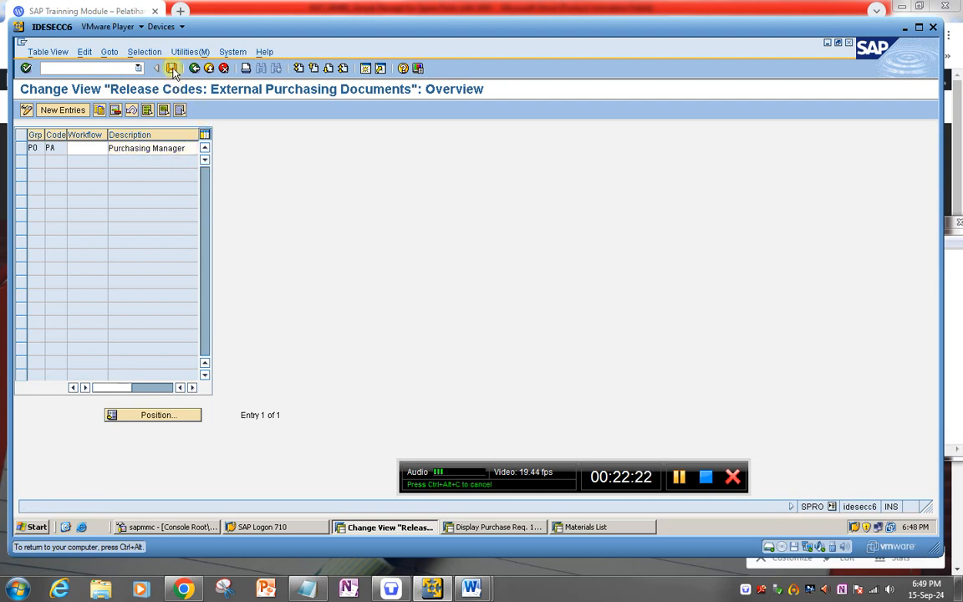
left_click(47, 245)
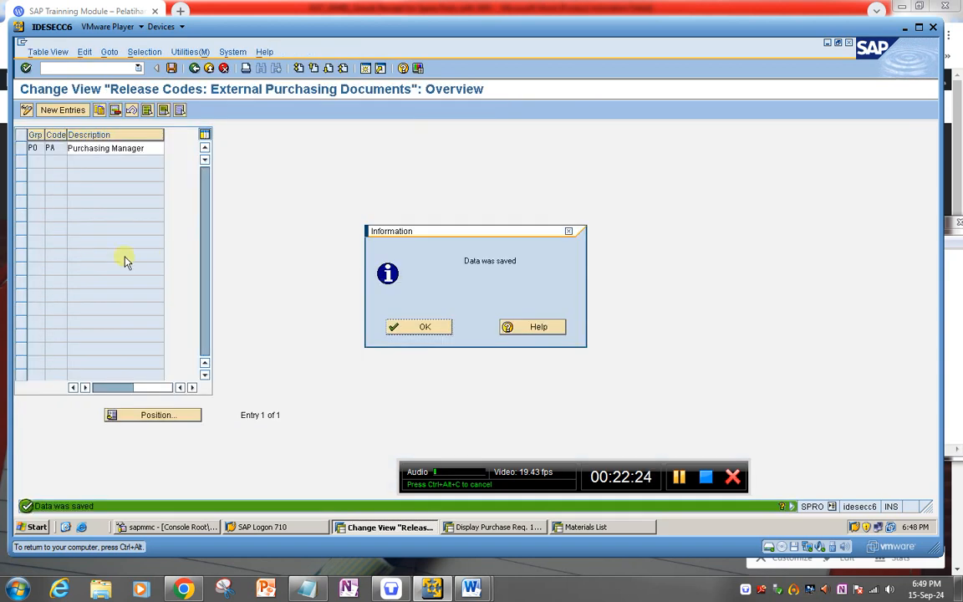
left_click(397, 324)
left_click(196, 67)
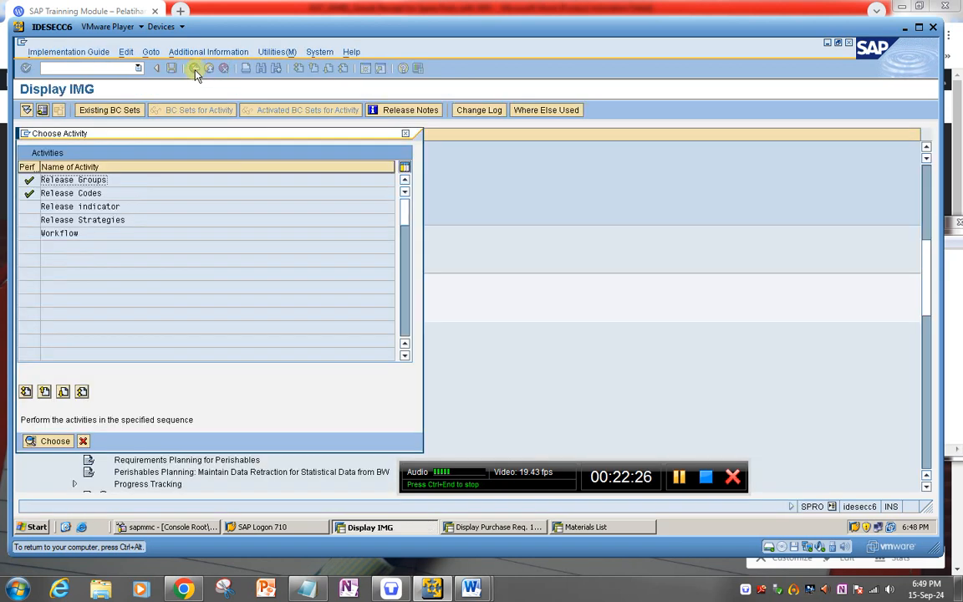
Step: Review the release indicators B, G and R for purchasing documents and return to the activity list
double_click(65, 208)
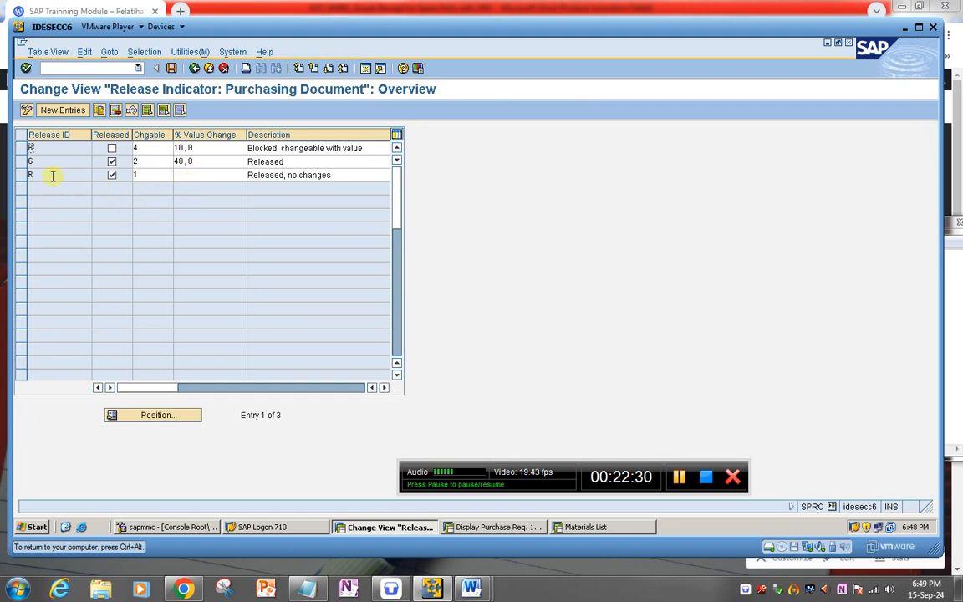
left_click(178, 175)
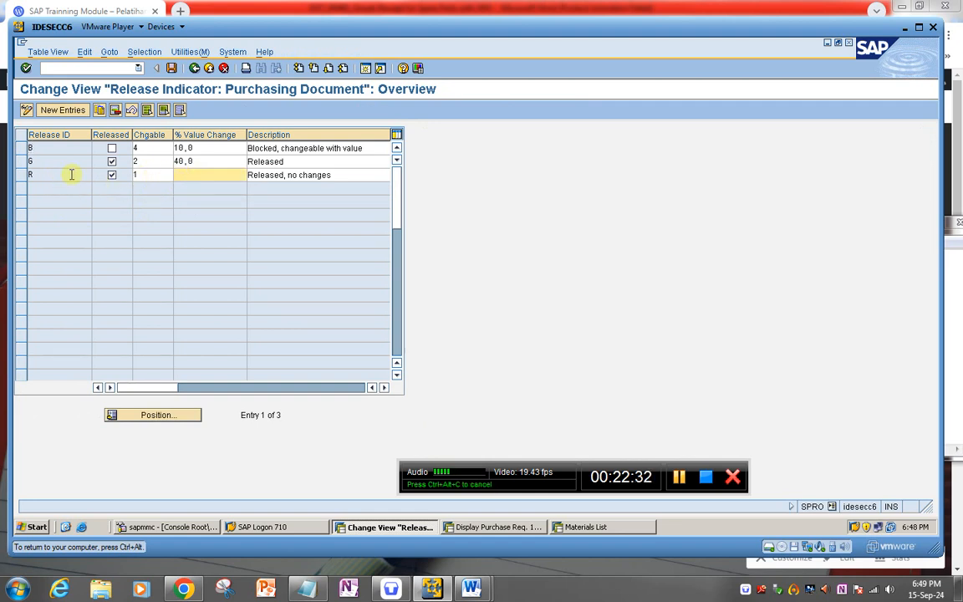
left_click(72, 174)
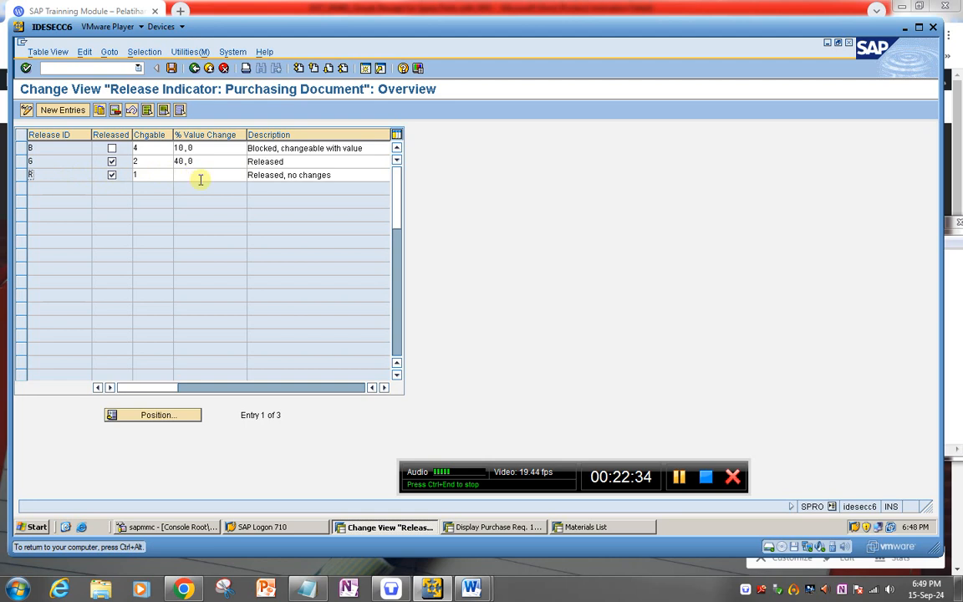
left_click(80, 148)
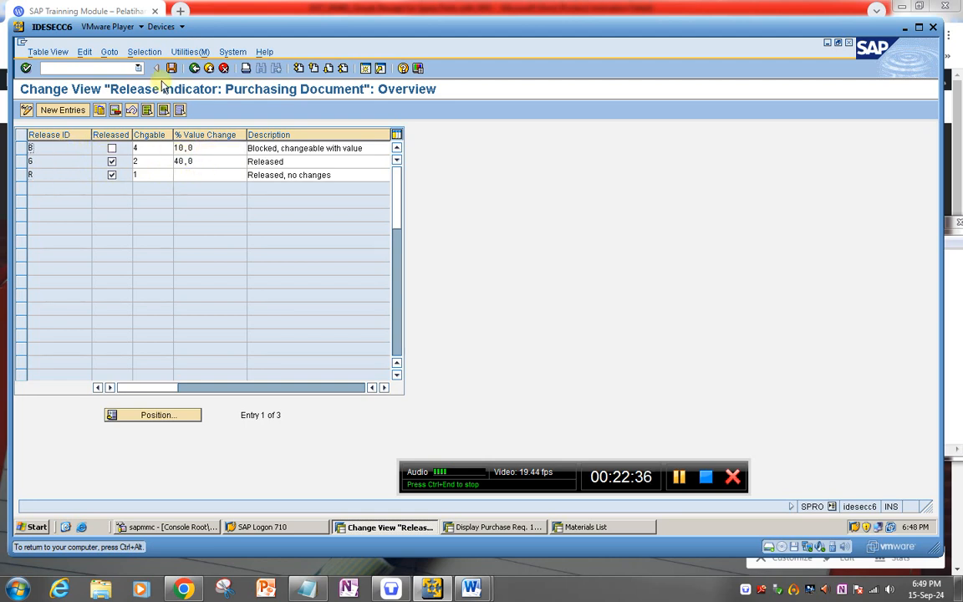
left_click(194, 68)
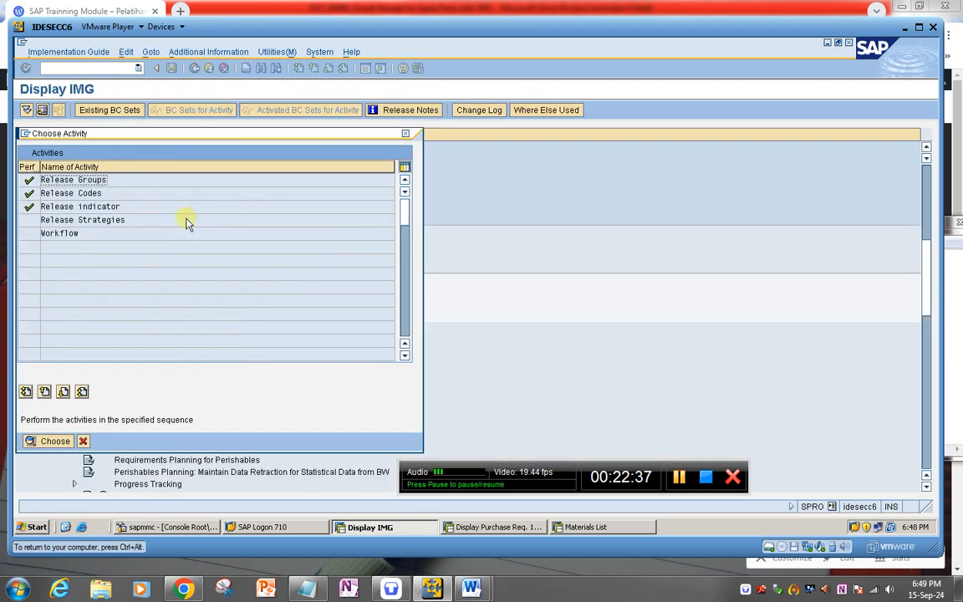
Step: Open purchase order release strategy PM from the activity list and check its release code PA and release prerequisites
double_click(75, 220)
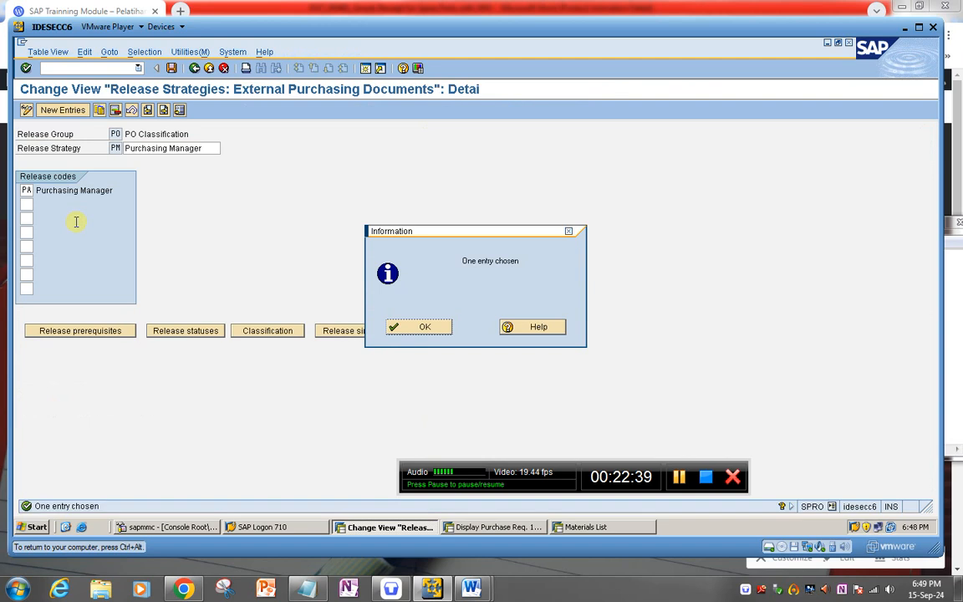
left_click(418, 327)
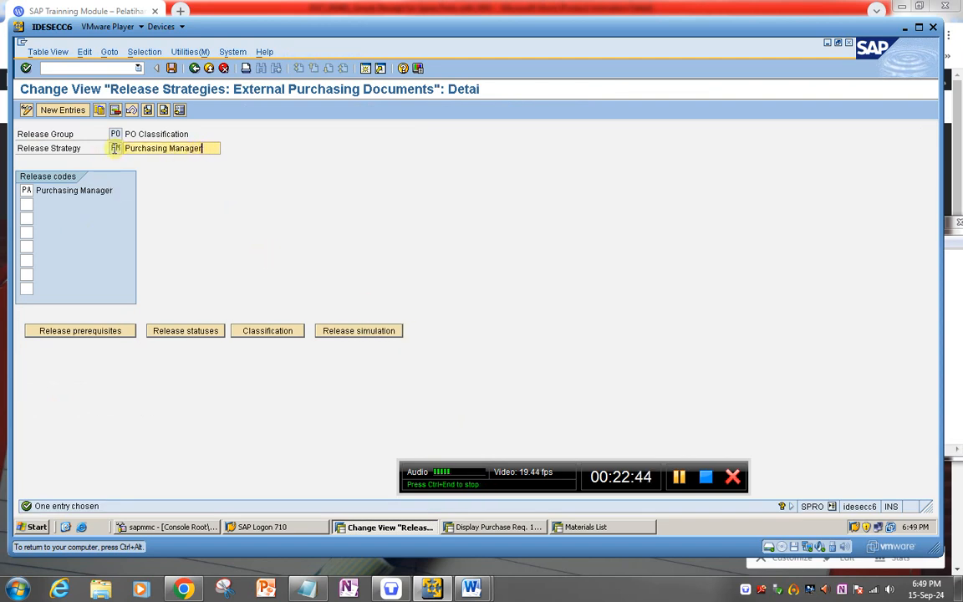
left_click(26, 190)
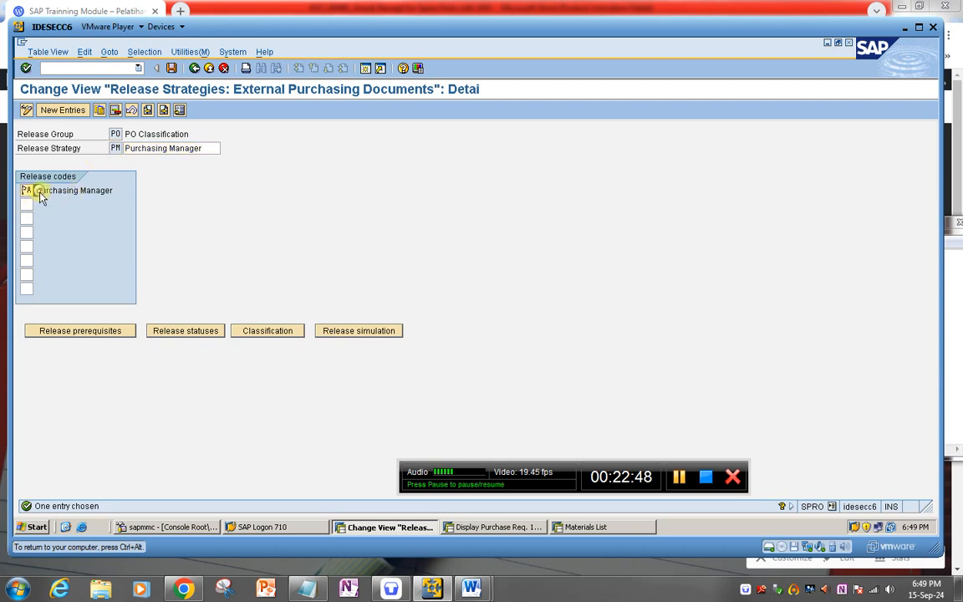
left_click(60, 330)
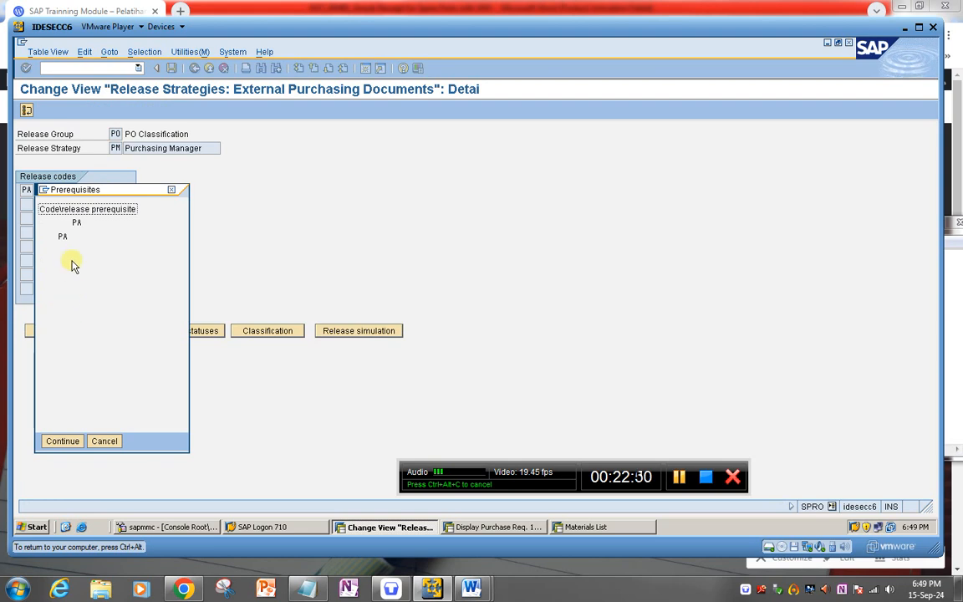
left_click(63, 440)
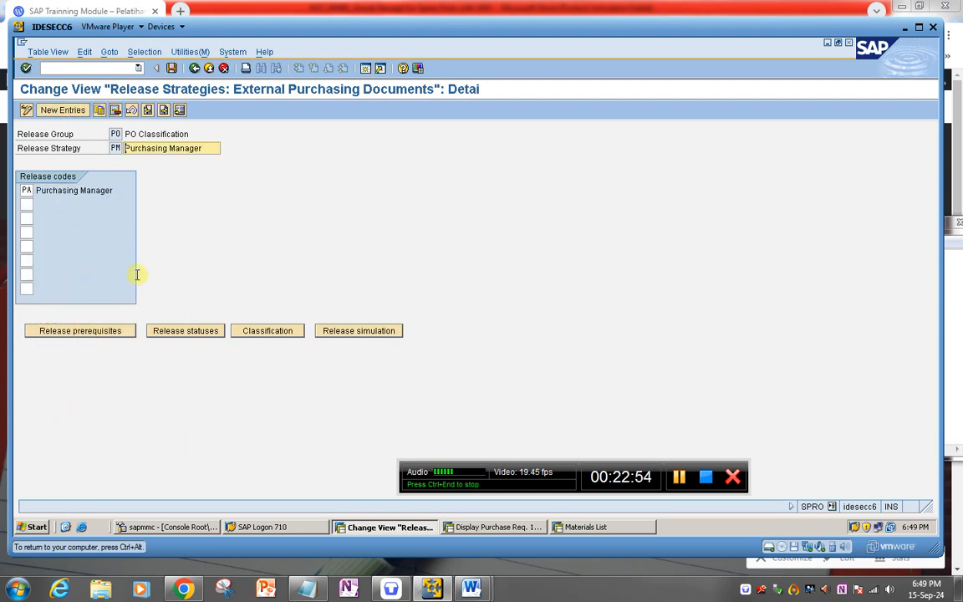
Step: Review the release statuses of strategy PM and the release indicators assigned before and after release by code PA
left_click(180, 331)
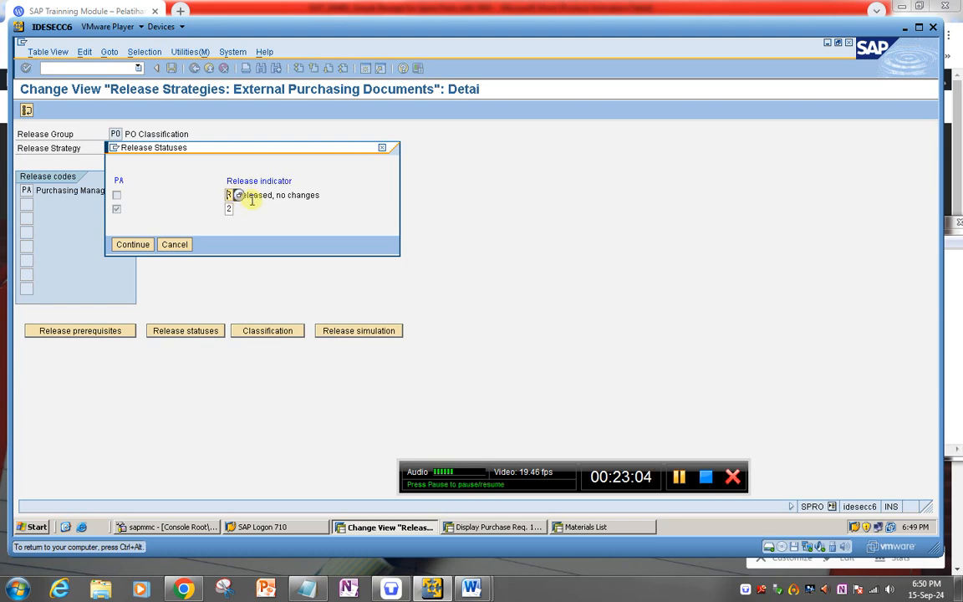
left_click(241, 196)
left_click(236, 209)
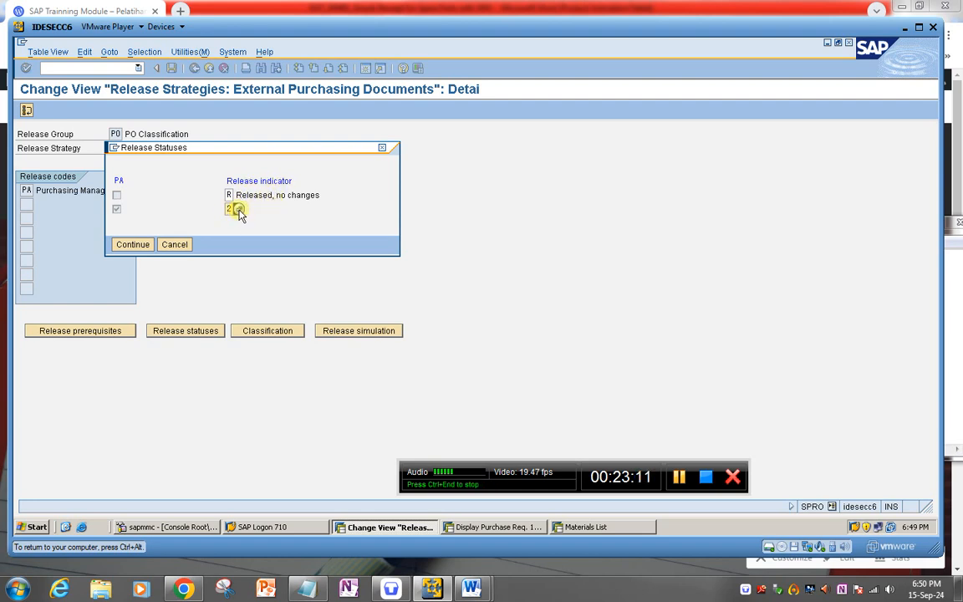
left_click(136, 245)
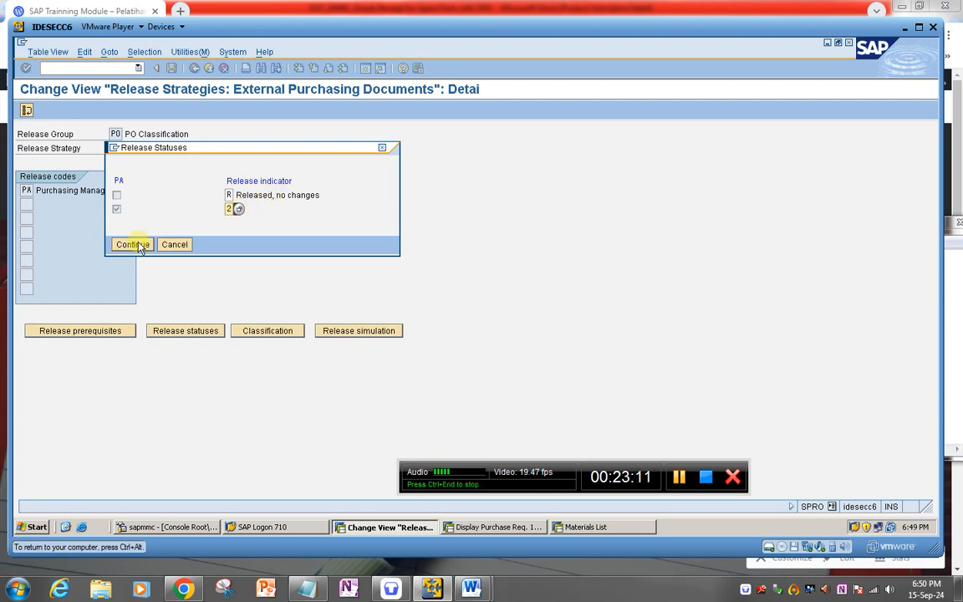
left_click(236, 194)
left_click(231, 209)
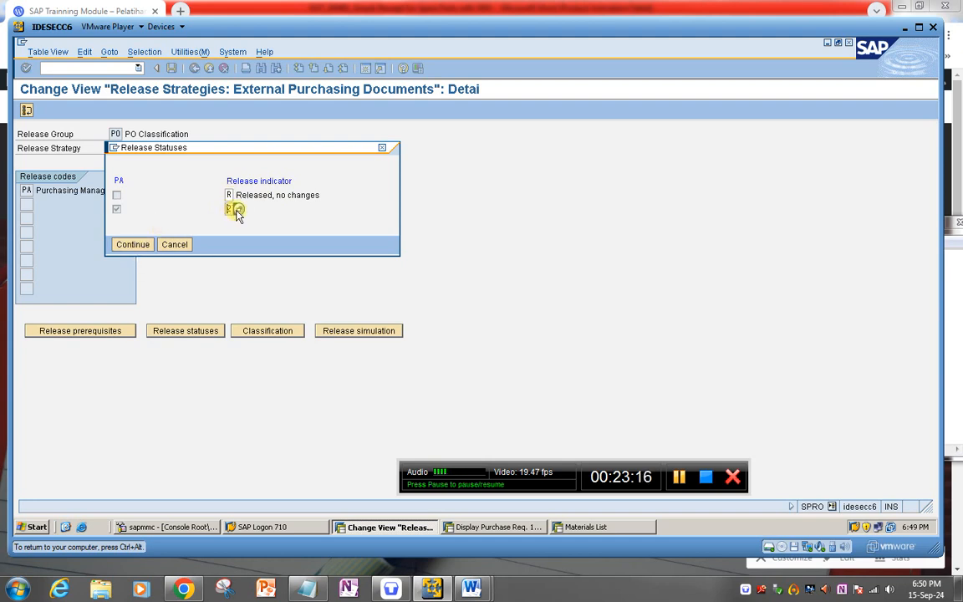
left_click(137, 244)
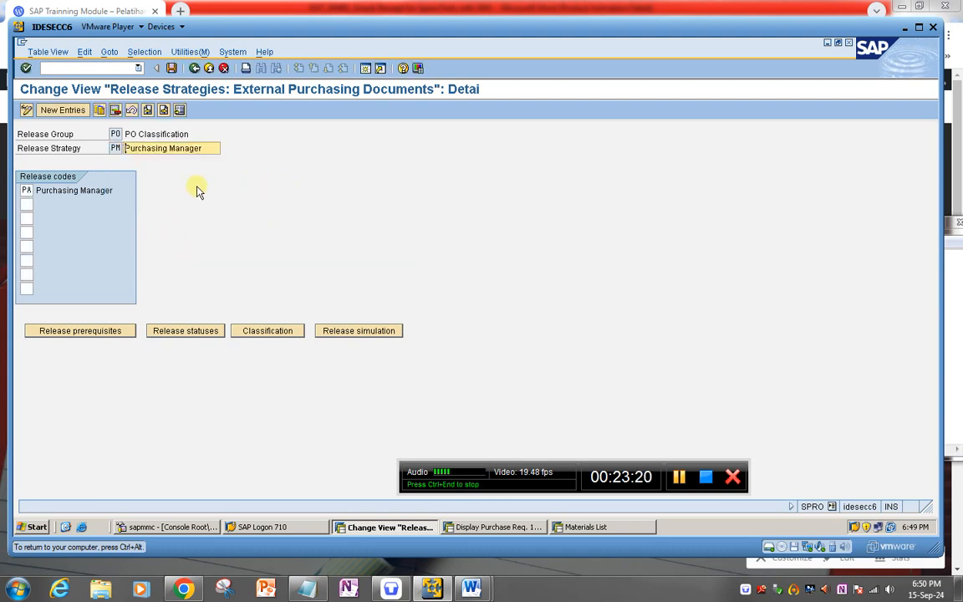
Step: Check the document type value assigned in the classification of strategy PM and return to the strategy details
left_click(255, 329)
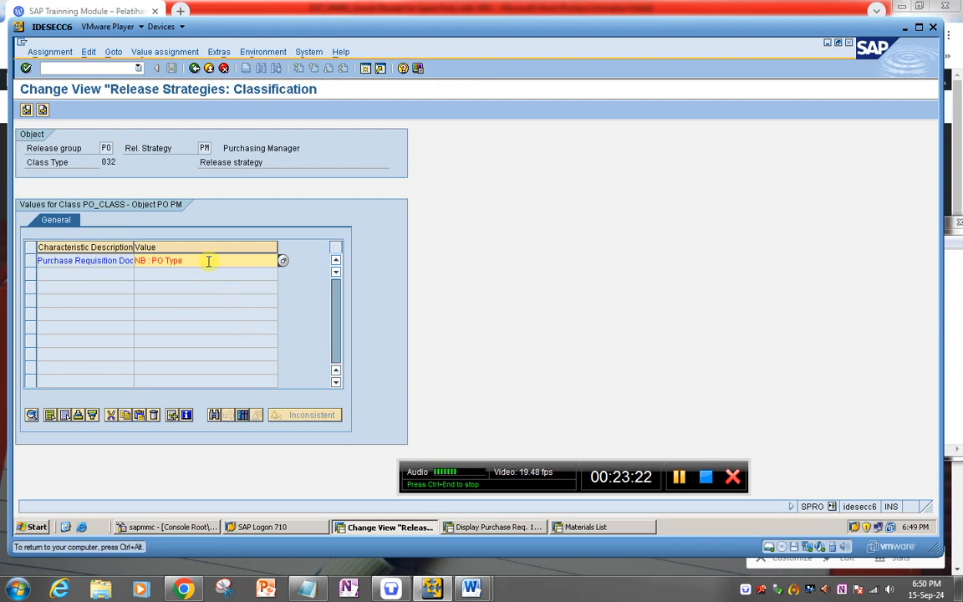
left_click(281, 262)
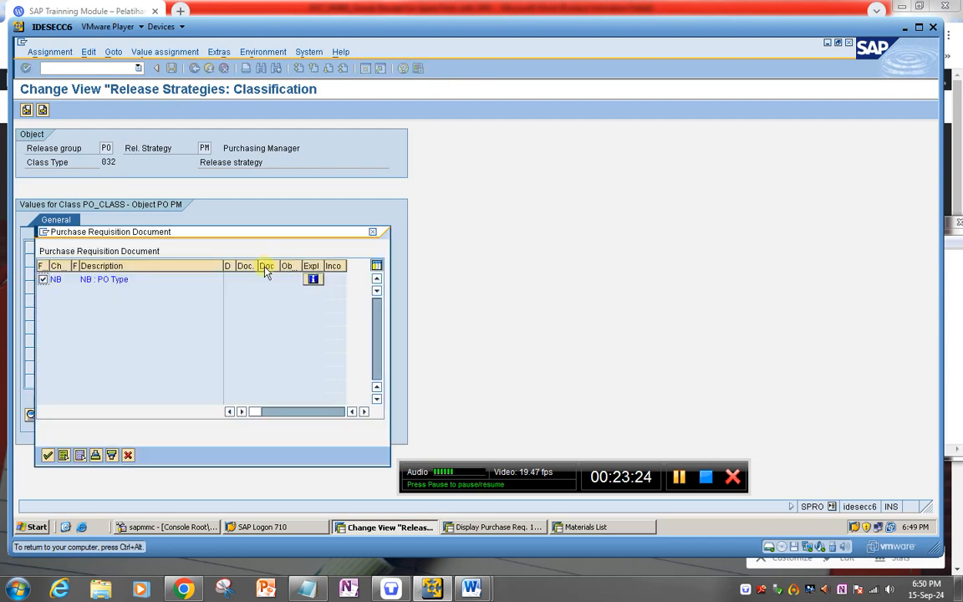
left_click(48, 457)
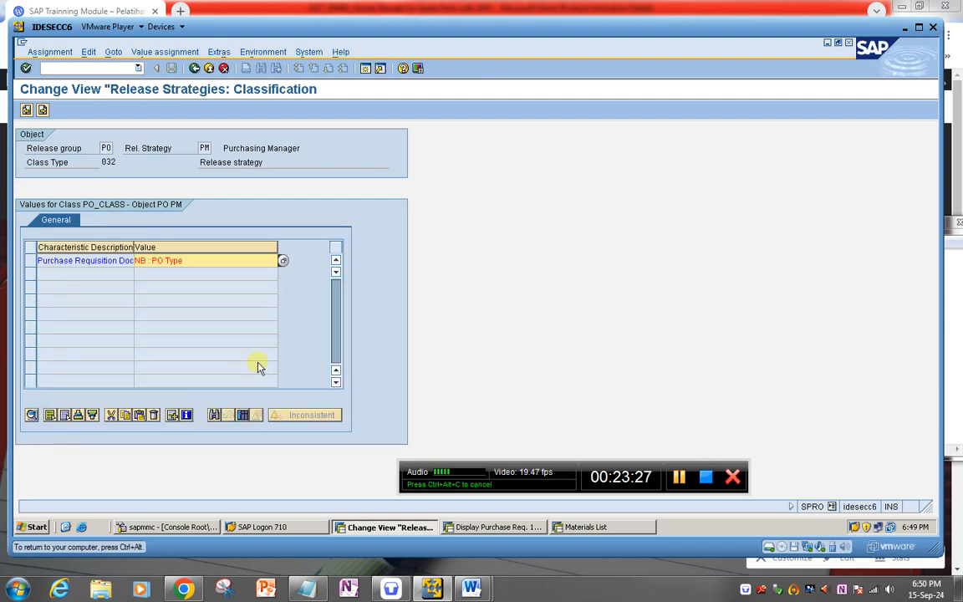
left_click(194, 67)
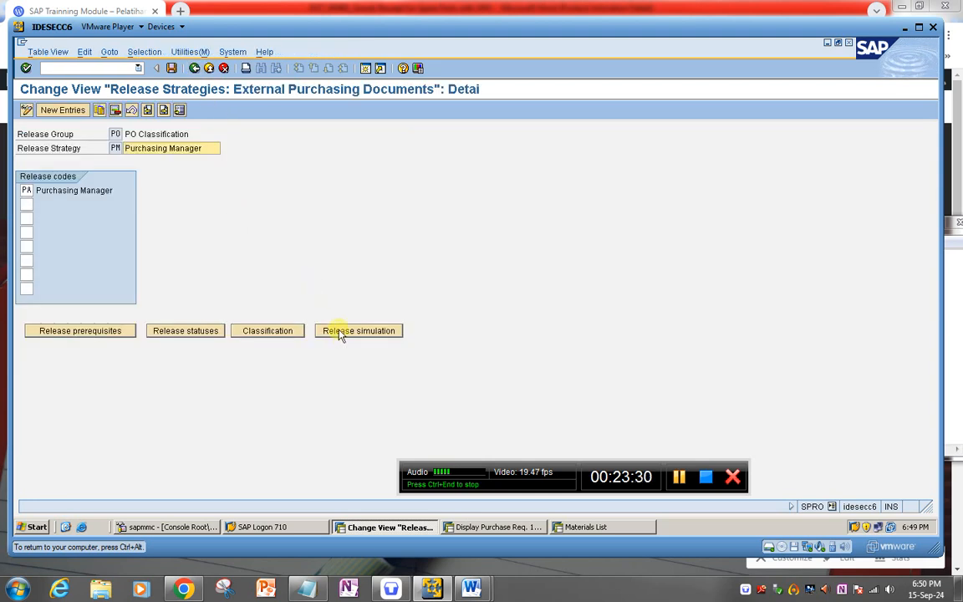
Step: Try to save release strategy PM
left_click(171, 67)
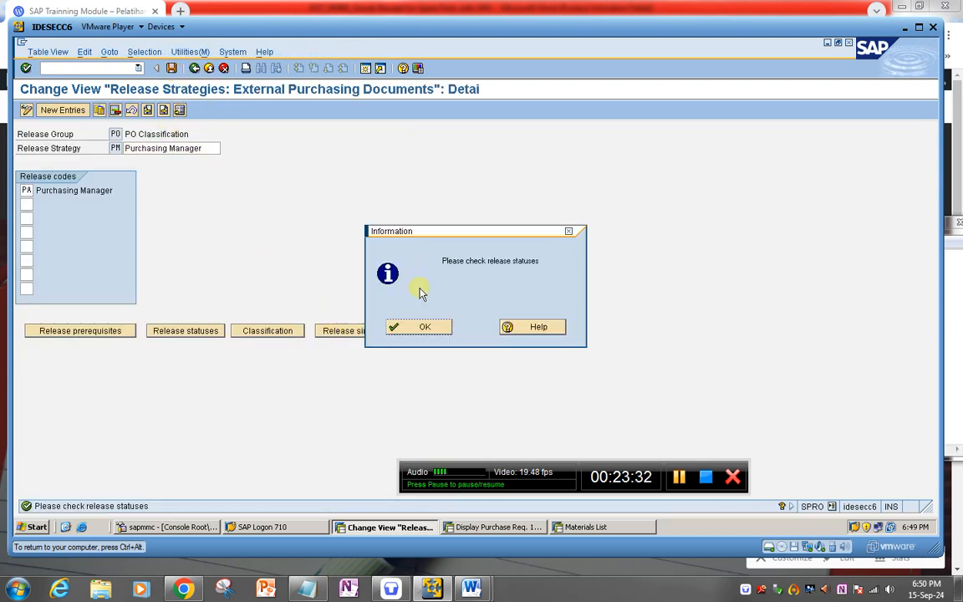
left_click(423, 328)
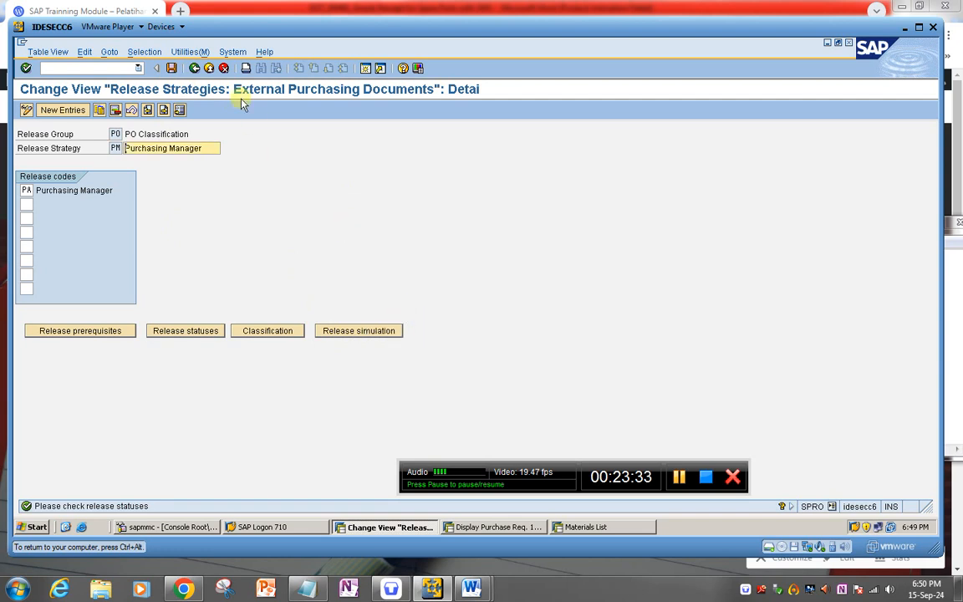
left_click(173, 67)
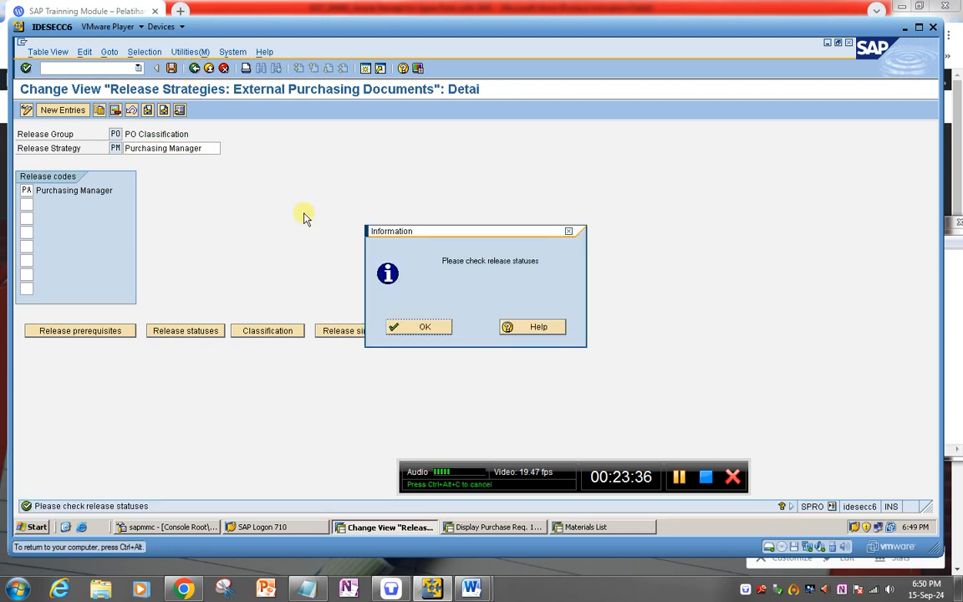
left_click(426, 327)
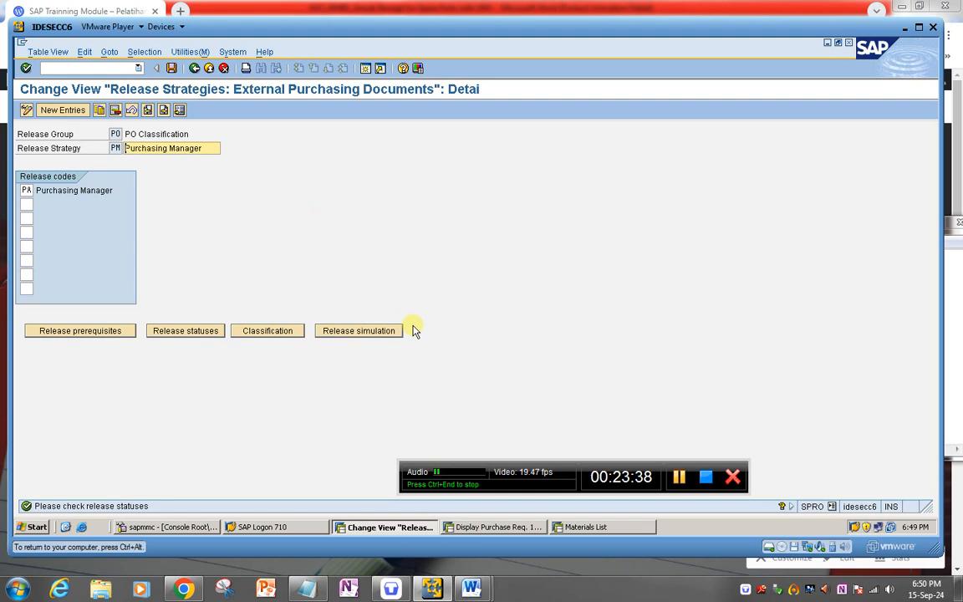
Step: Set the release statuses of strategy PM to indicator B before code PA releases and indicator R after release
left_click(203, 334)
left_click(231, 210)
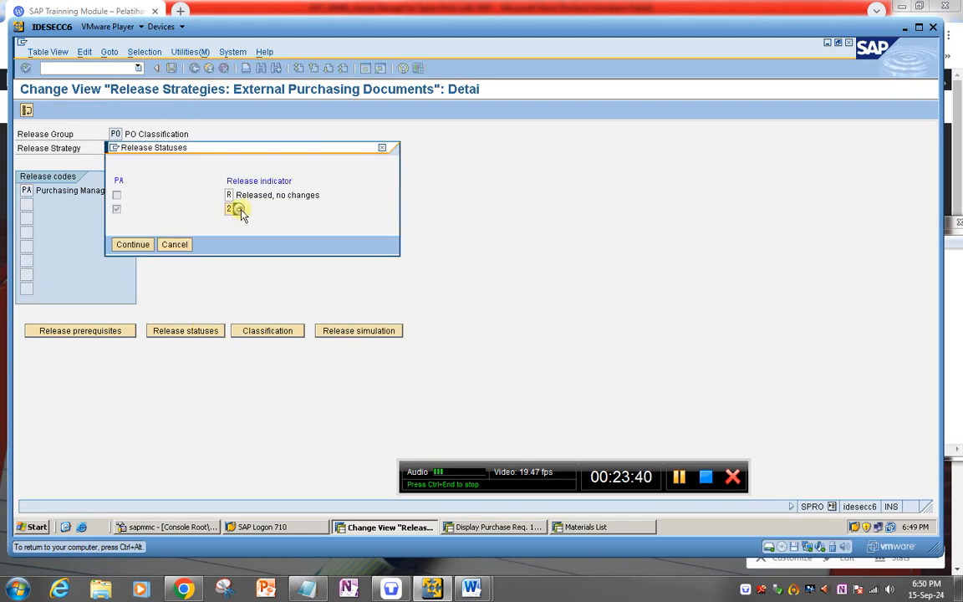
left_click(239, 210)
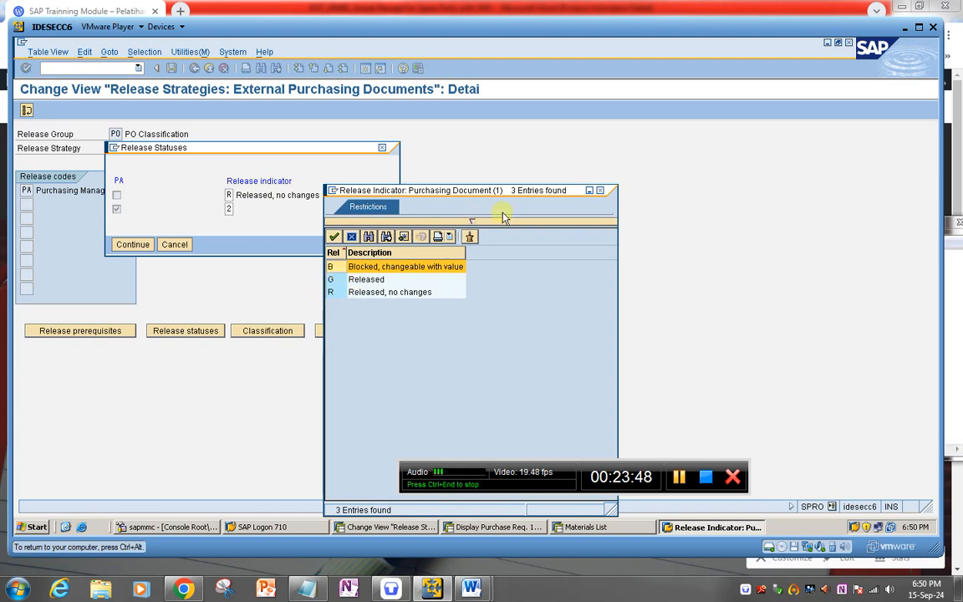
left_click(591, 190)
left_click(231, 209)
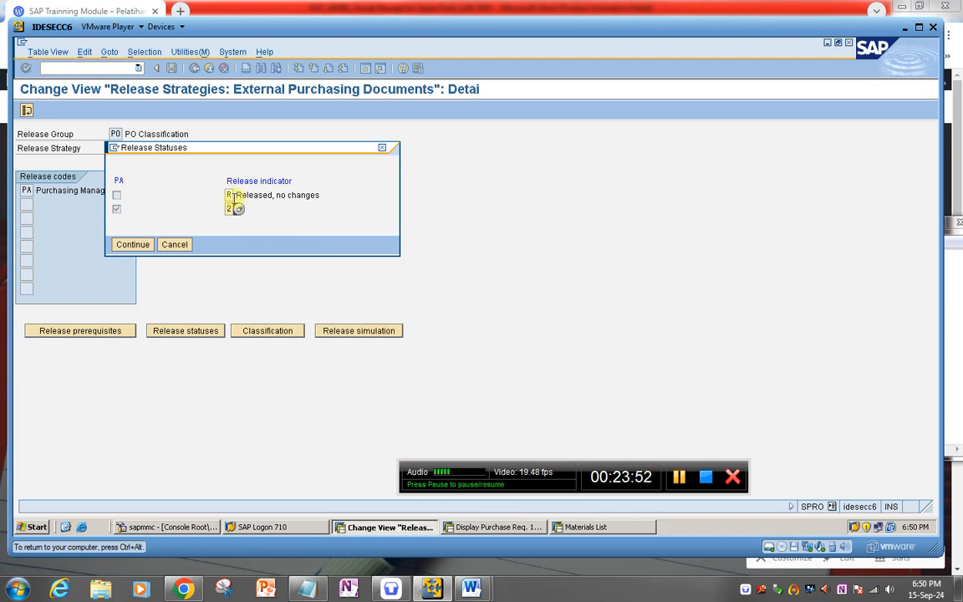
left_click(234, 194)
key("F4")
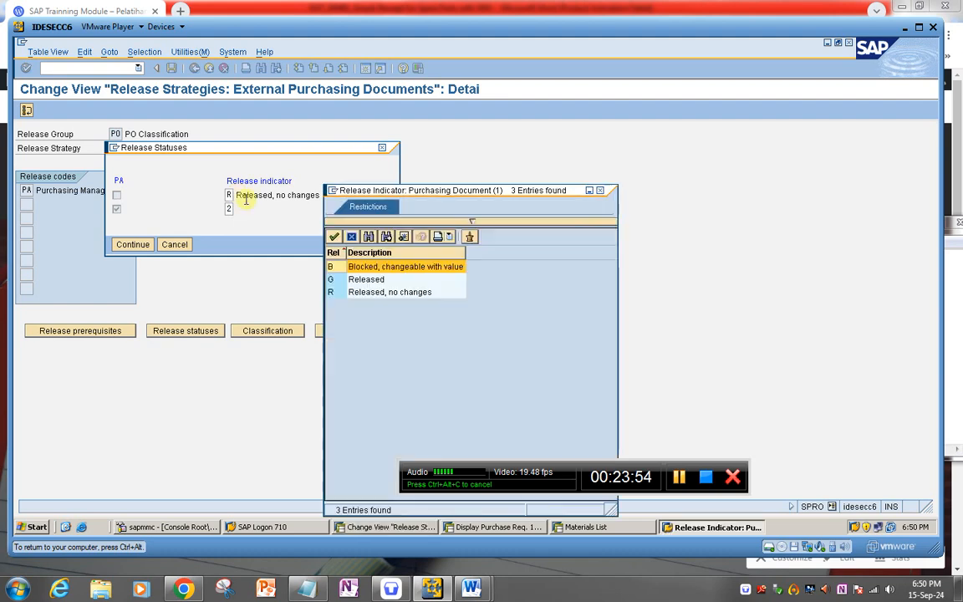
double_click(337, 268)
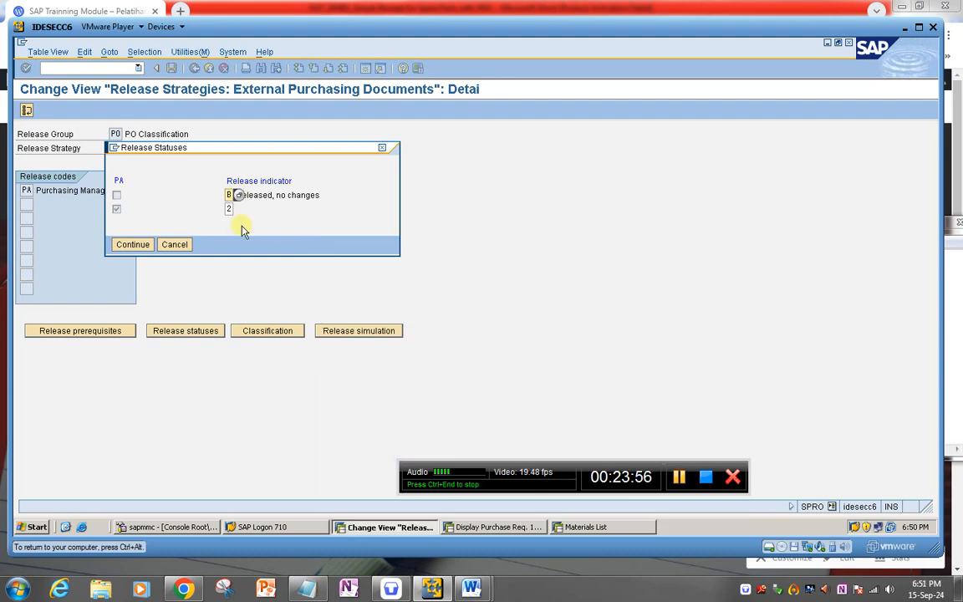
left_click(228, 209)
key("F4")
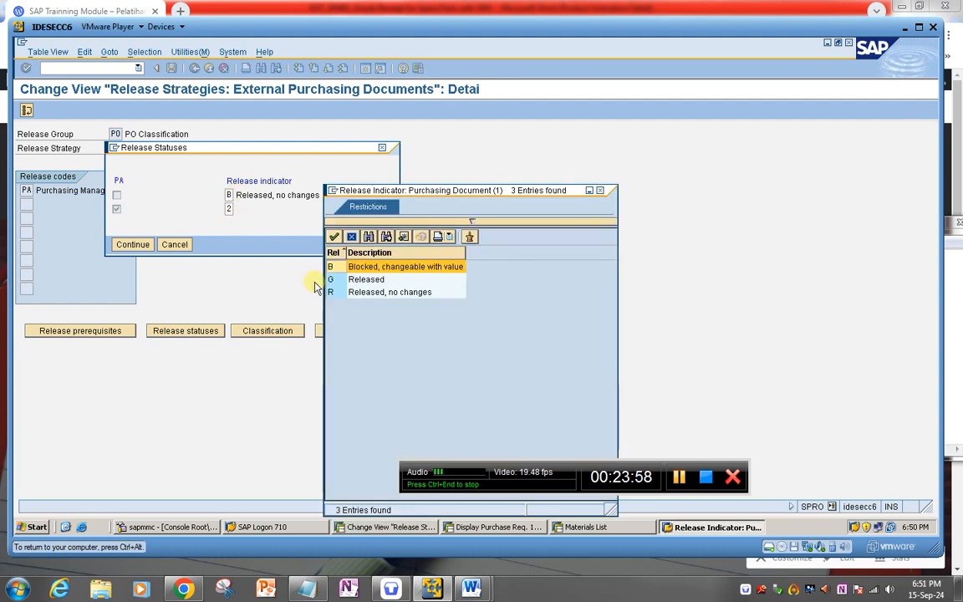
double_click(346, 292)
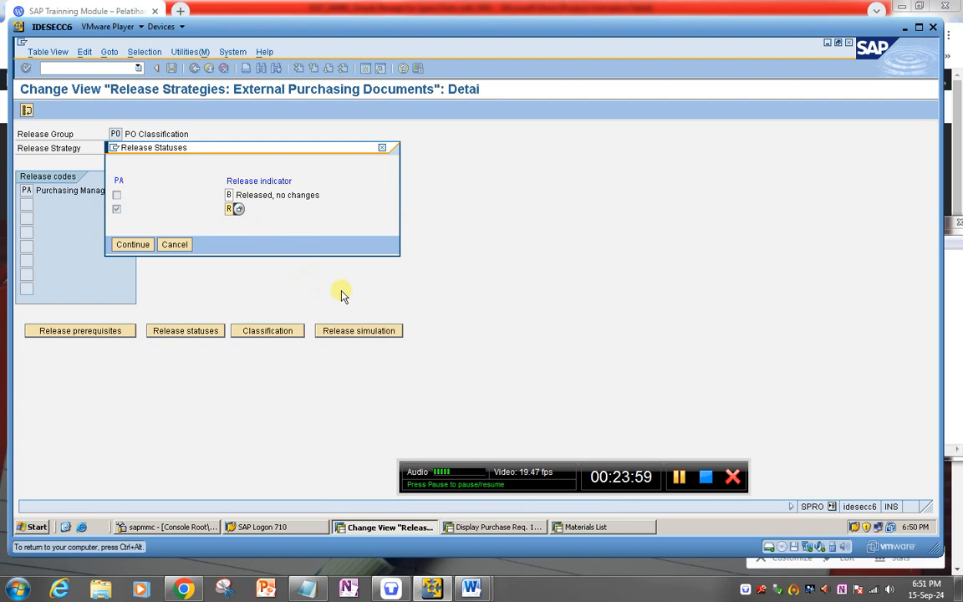
left_click(141, 245)
Step: Save release strategy PM to the proposed customizing request and leave the strategy details
left_click(172, 68)
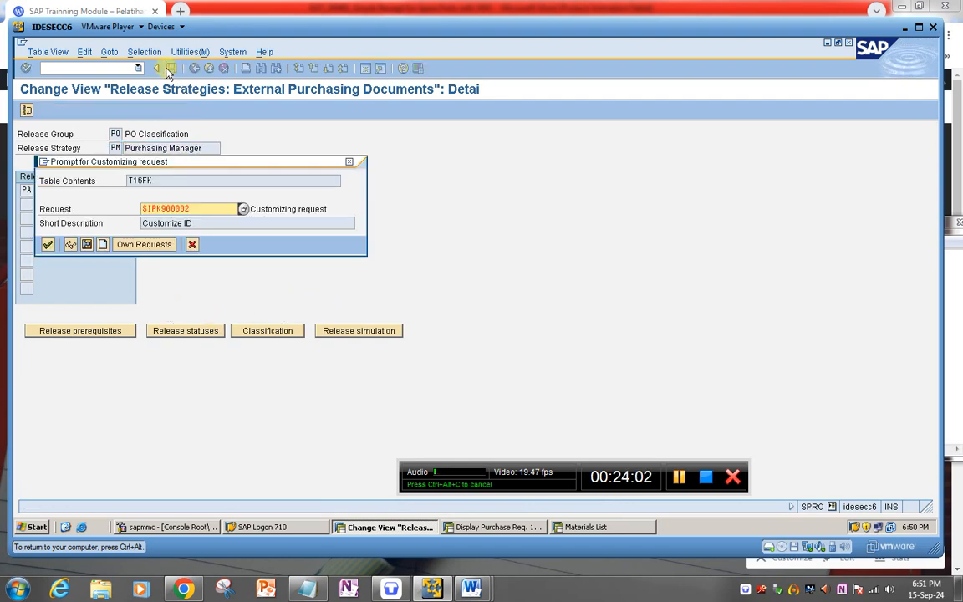
left_click(48, 244)
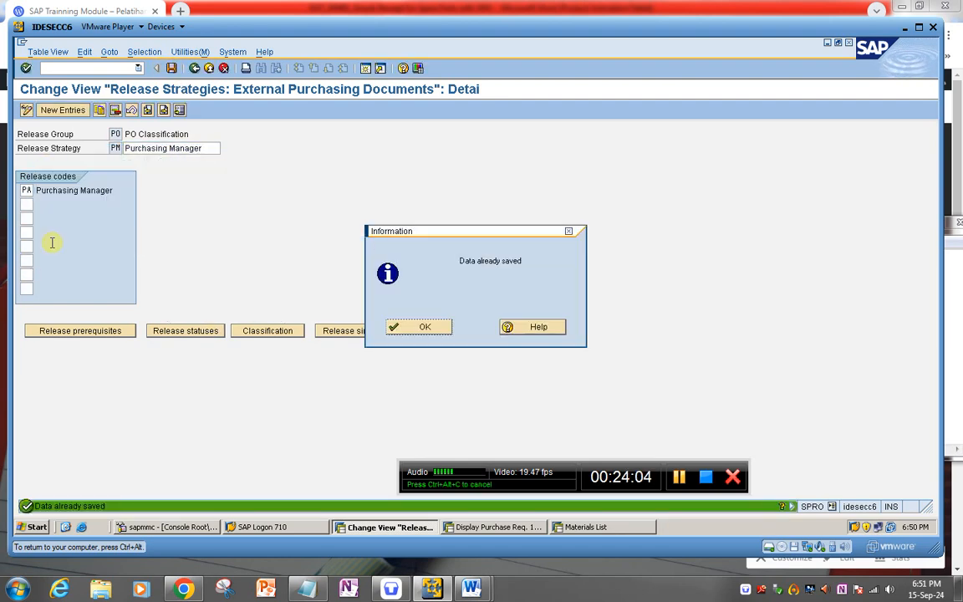
left_click(418, 326)
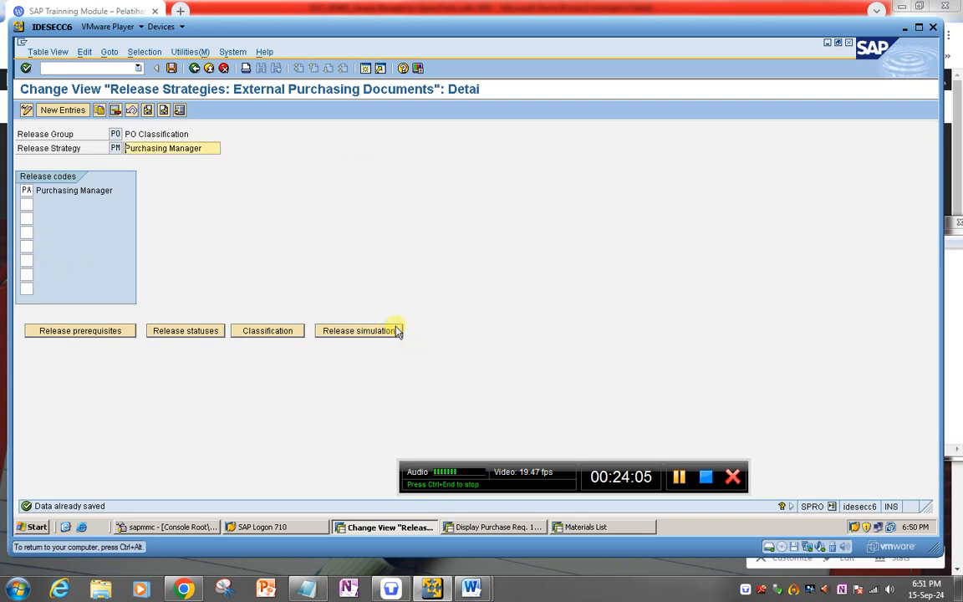
left_click(193, 68)
Step: Switch to the purchase requisition display session and return it to SAP Easy Access with /n
left_click(492, 526)
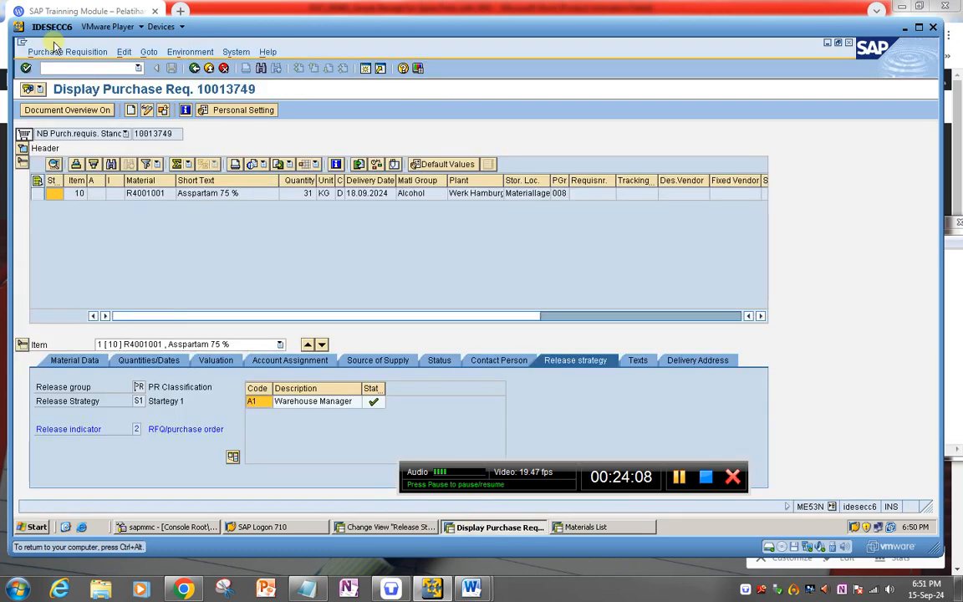
left_click(62, 70)
type("/n")
key("Return")
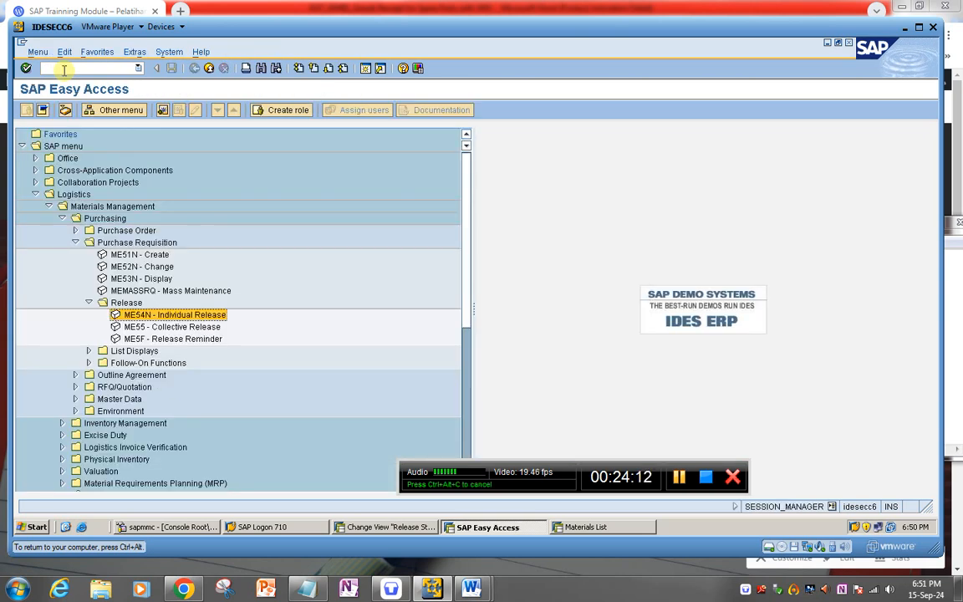
key("Return")
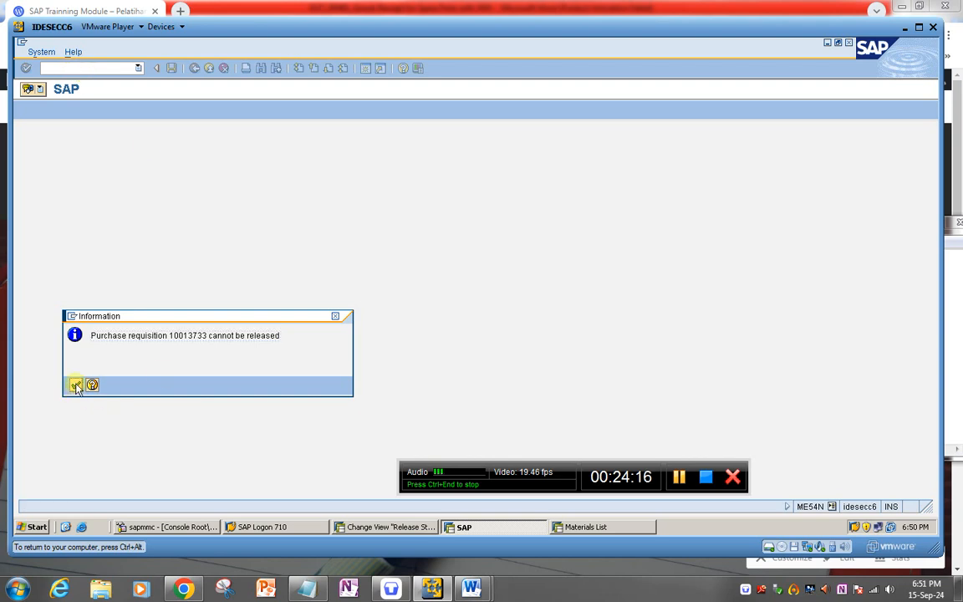
left_click(76, 384)
left_click(88, 68)
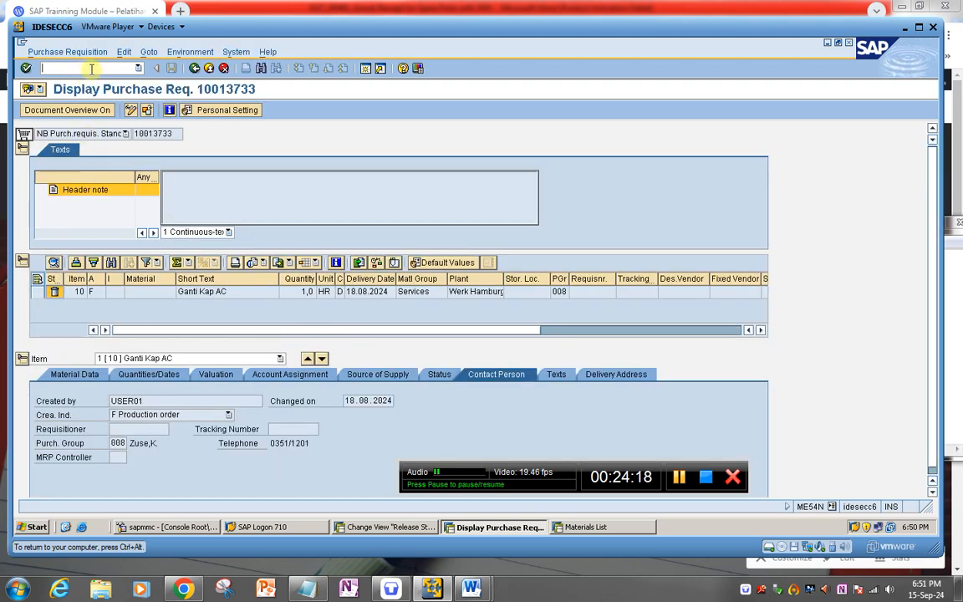
key("Return")
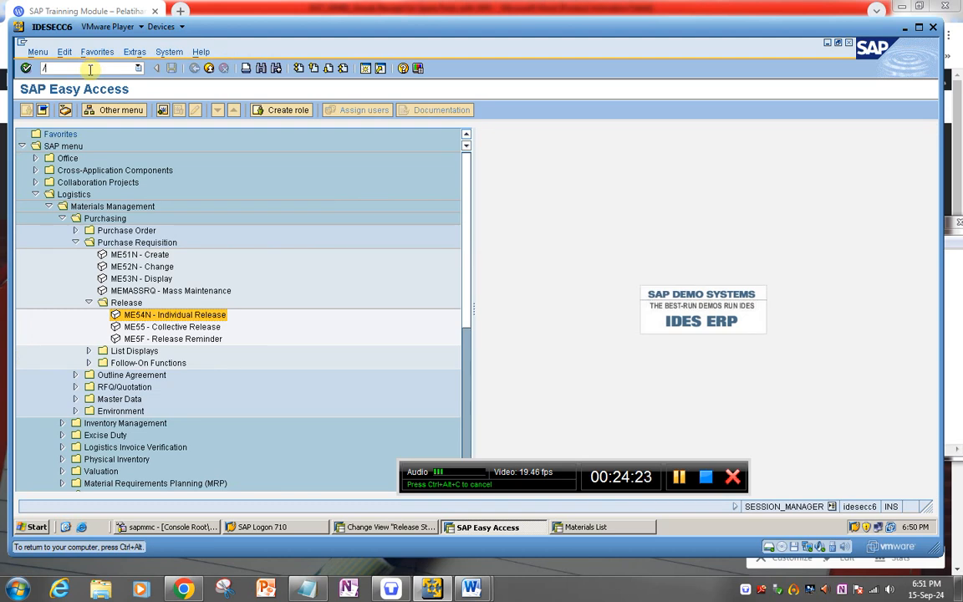
Step: Open purchase order creation in a new session with /ome21n
type("/ome21n")
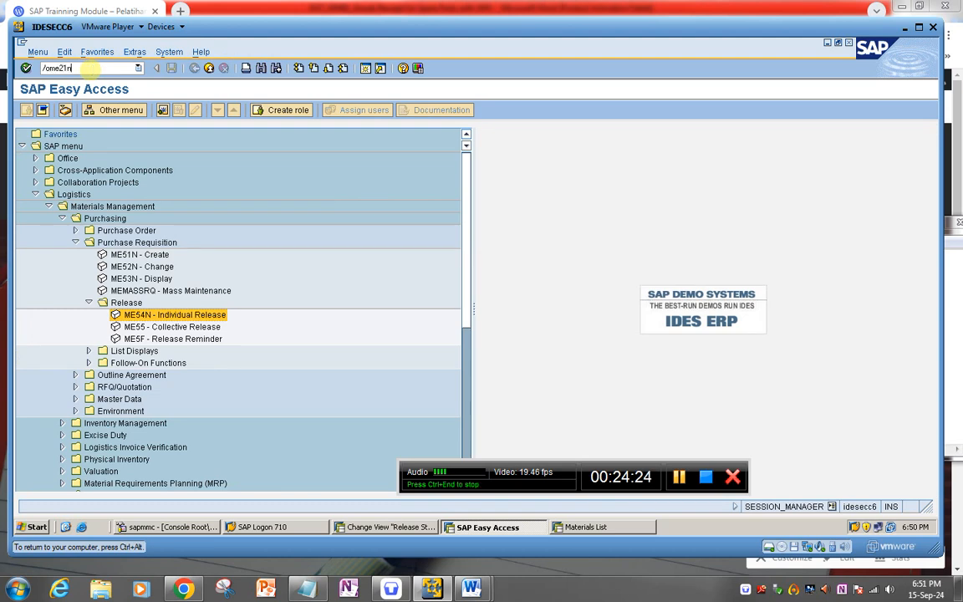
key("Return")
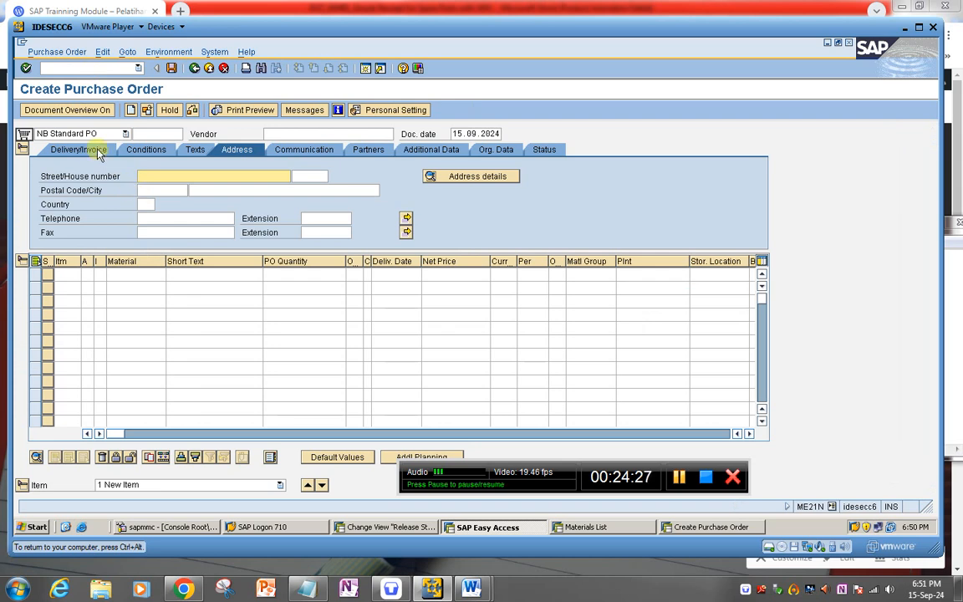
Step: Show the document overview in the new purchase order and copy the last purchase order number from the Notepad notes
left_click(81, 112)
left_click(80, 110)
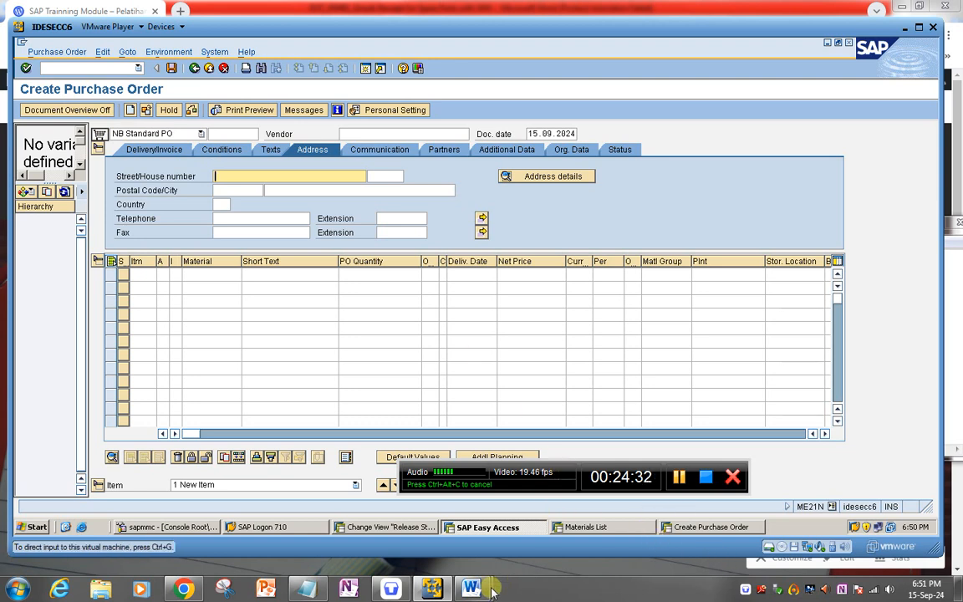
left_click(318, 592)
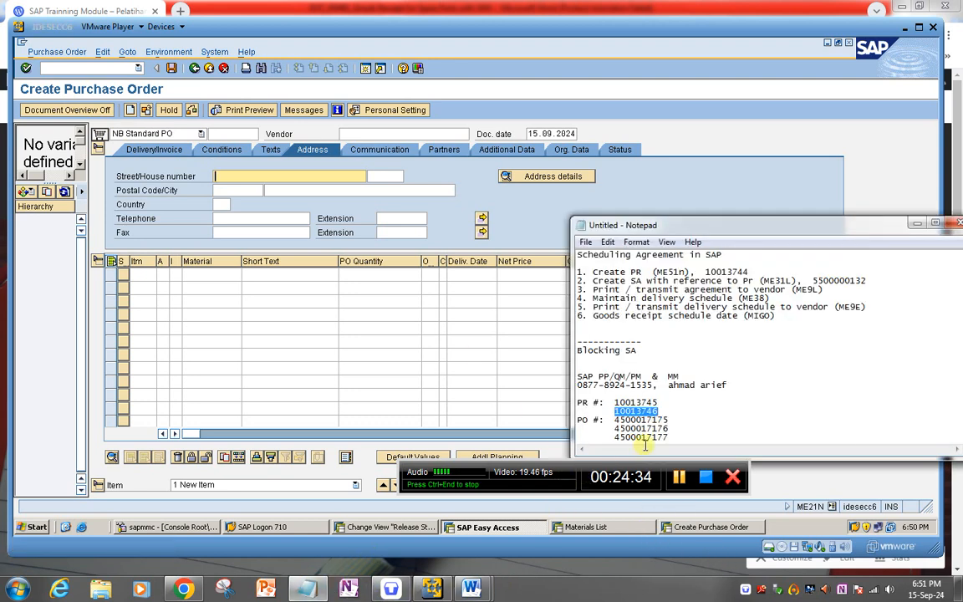
left_click_drag(669, 428, 604, 429)
key("ctrl+c")
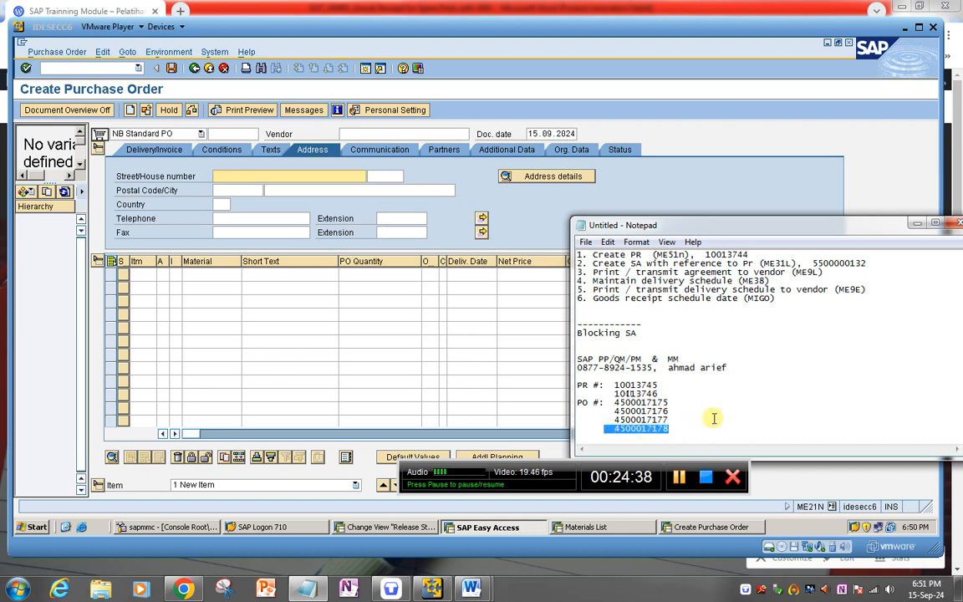
Step: Open the purchase orders selection for the document overview and replace the Purchasing Document value with the copied number
left_click(28, 194)
left_click(31, 192)
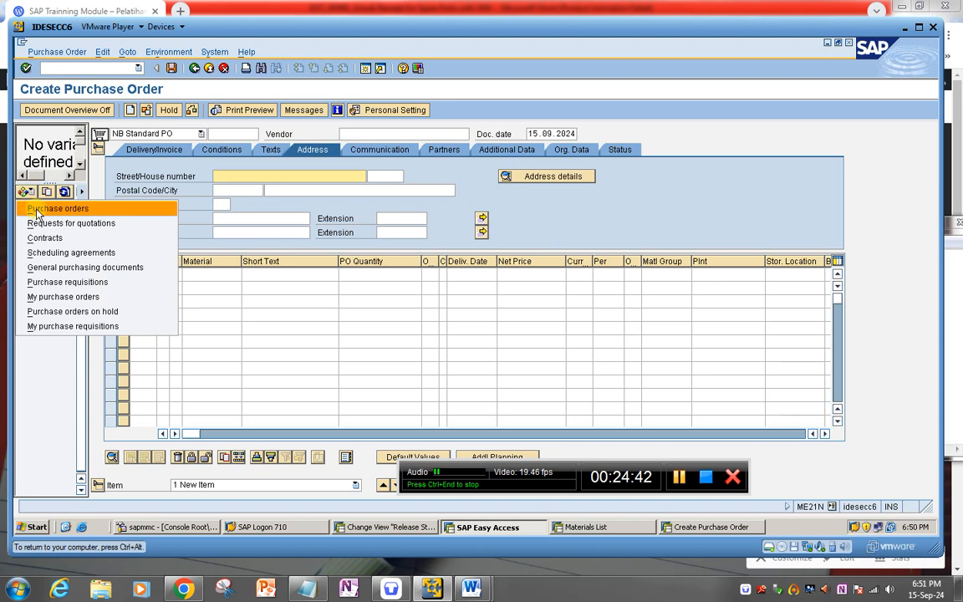
left_click(40, 205)
double_click(199, 330)
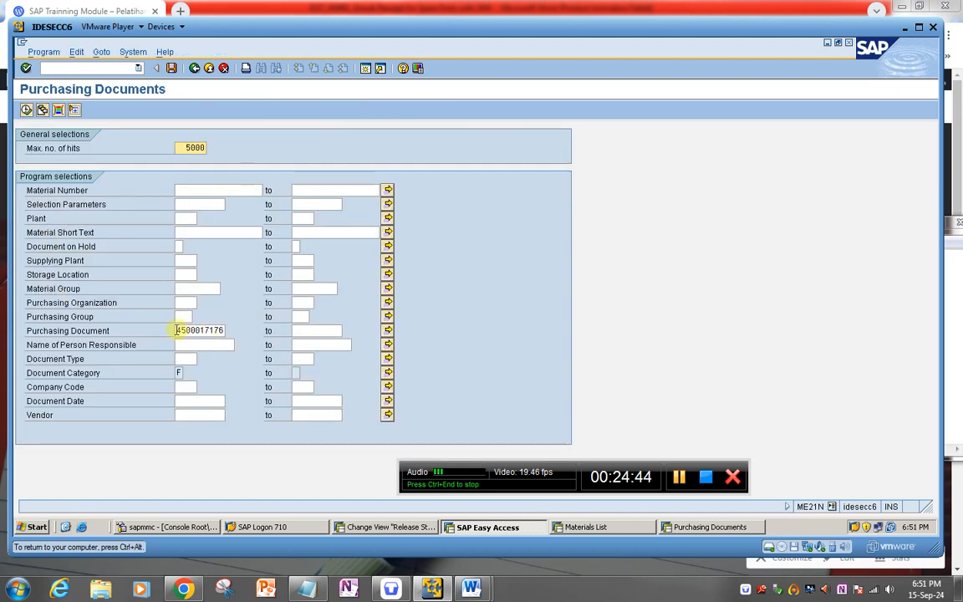
key("Delete")
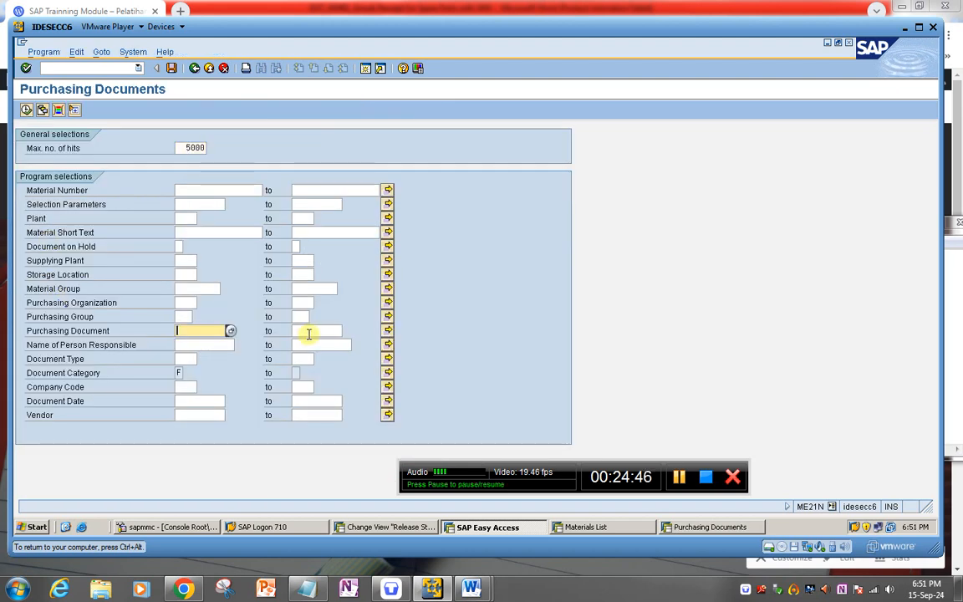
type("45000171")
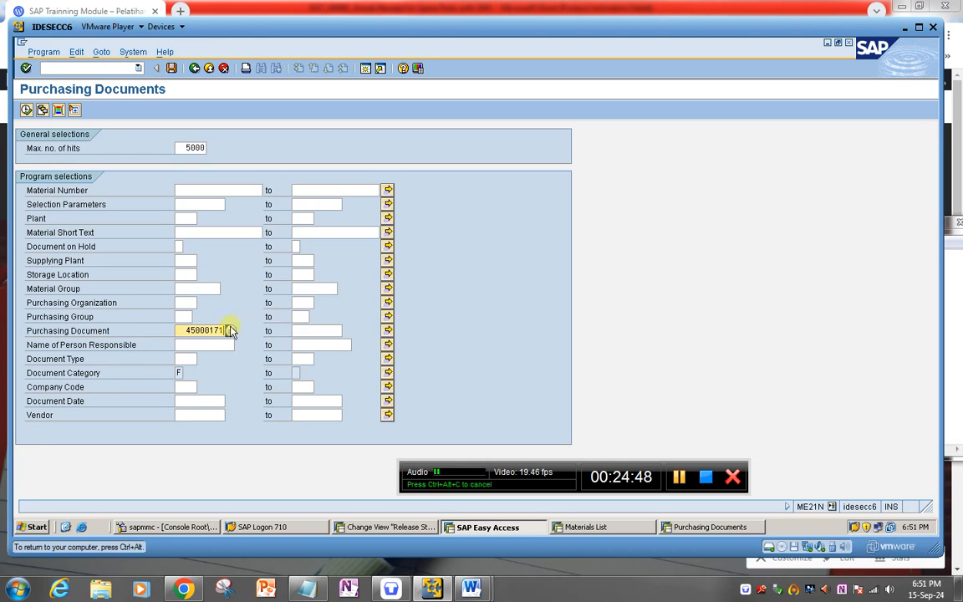
Step: Recopy the last purchase order number from Notepad without its leading spaces and enter it as the Purchasing Document
left_click(310, 589)
left_click(674, 423)
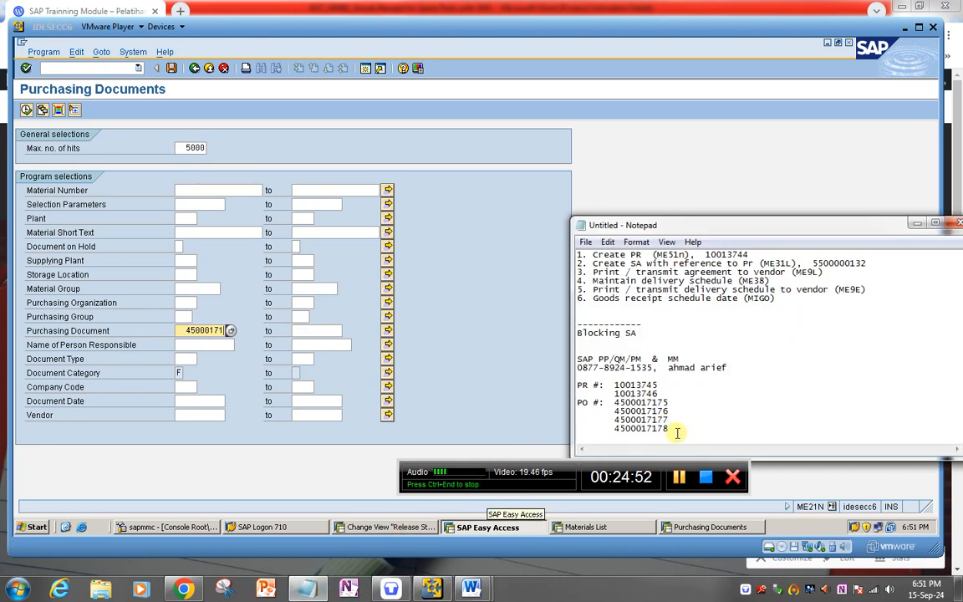
key("shift+Left")
key("shift+Left")
key("shift+Left")
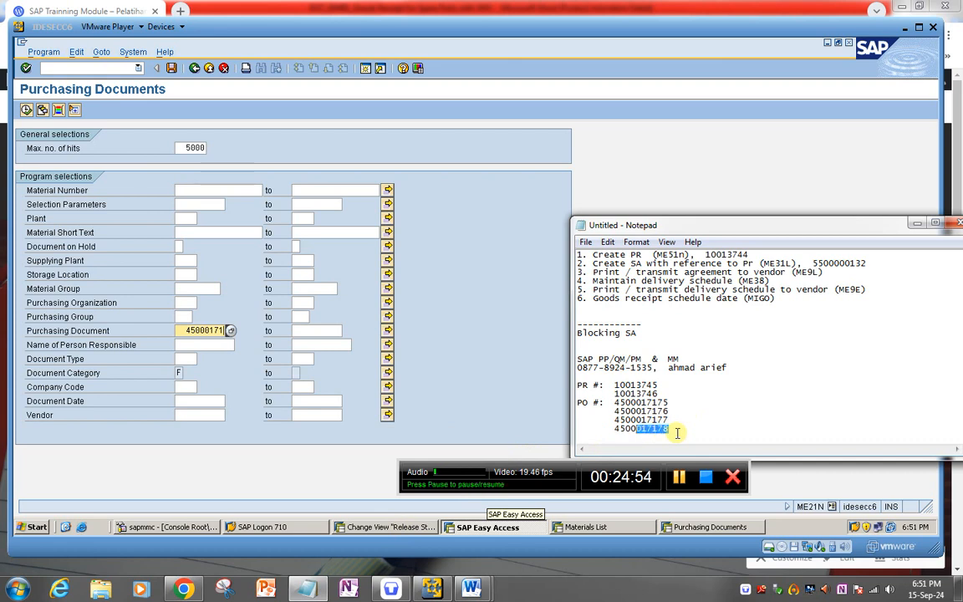
key("shift+Left")
key("shift+Left")
key("shift+Left")
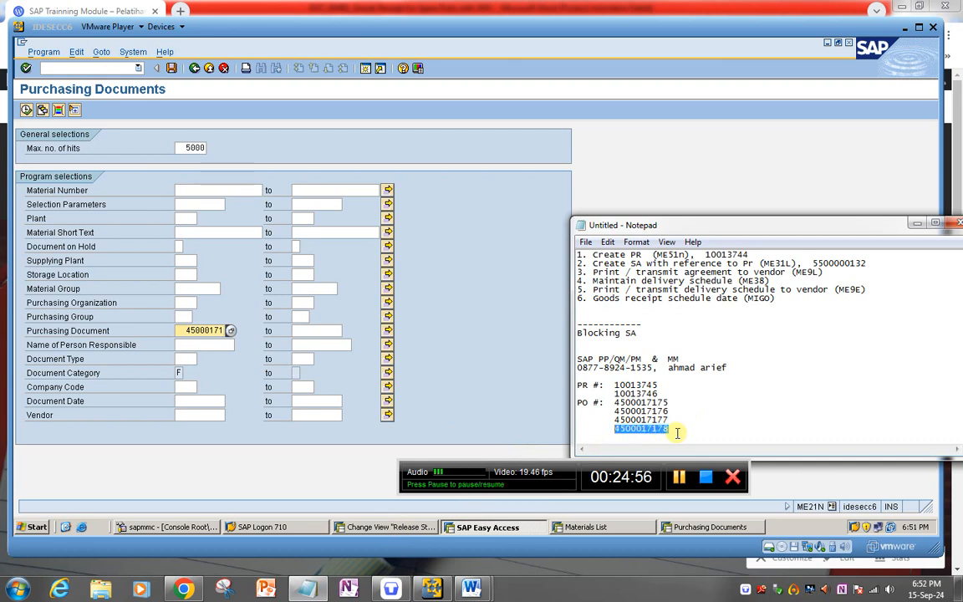
left_click(184, 334)
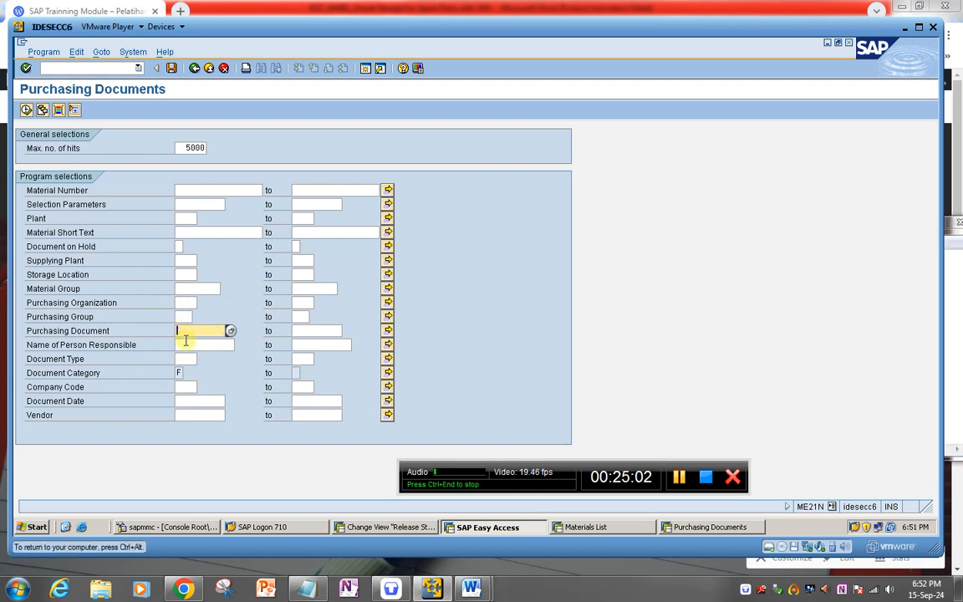
key("ctrl+v")
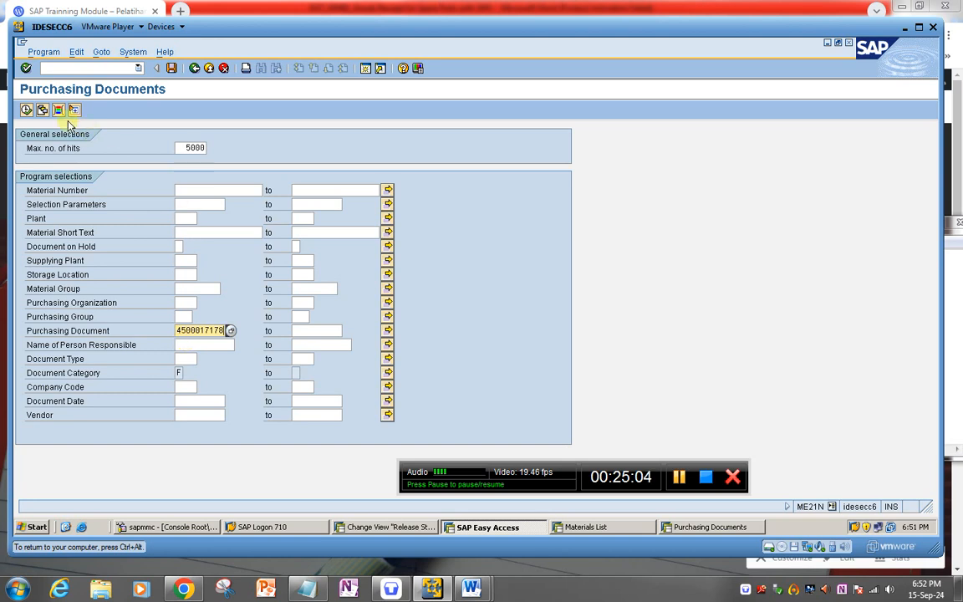
Step: Run the selection, copy the listed purchase order into the new standard PO, and save it
left_click(26, 110)
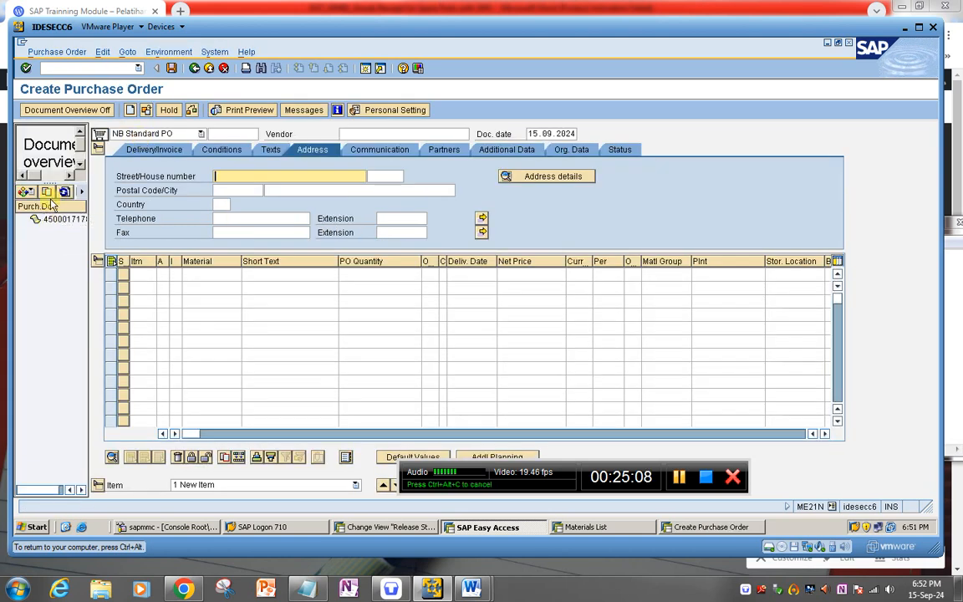
left_click_drag(49, 219, 98, 134)
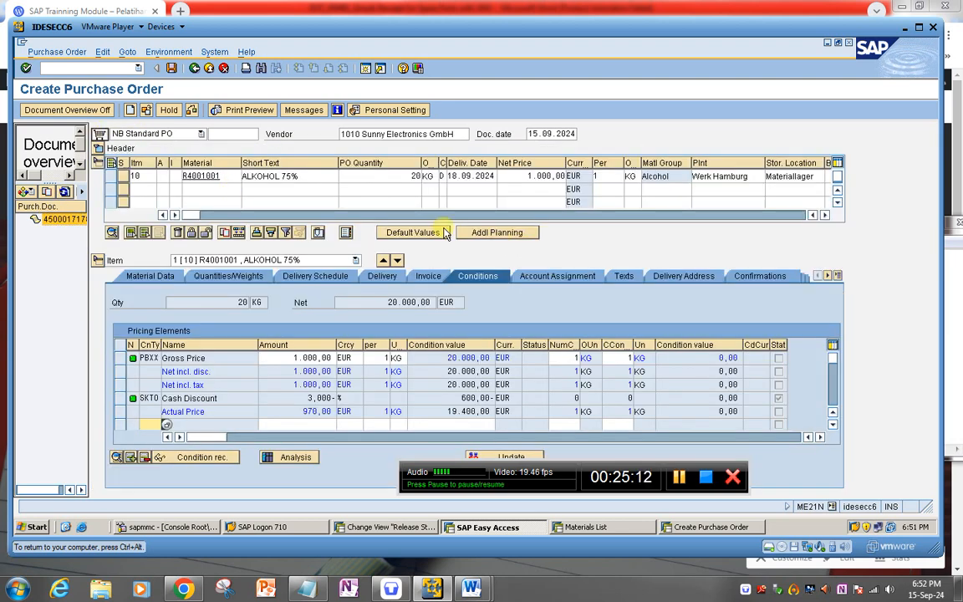
left_click(171, 68)
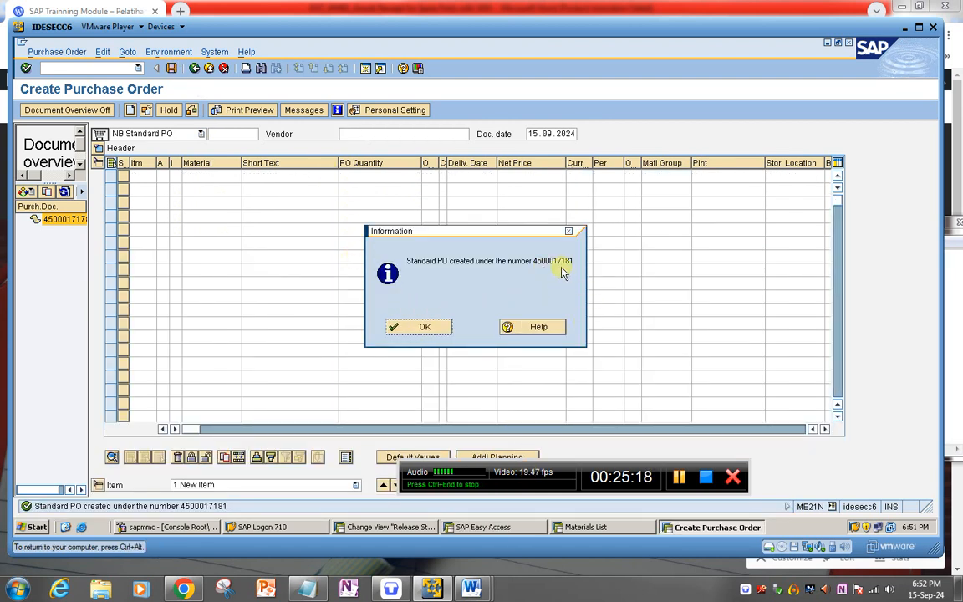
Step: Add the newly created purchase order's number to the end of the PO list in Notepad and select it
left_click(305, 589)
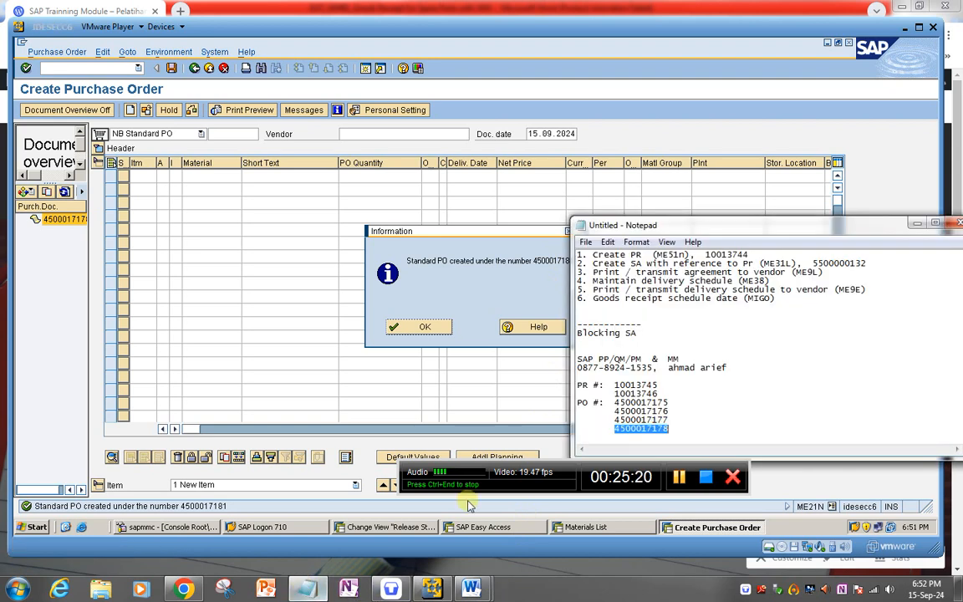
left_click(679, 427)
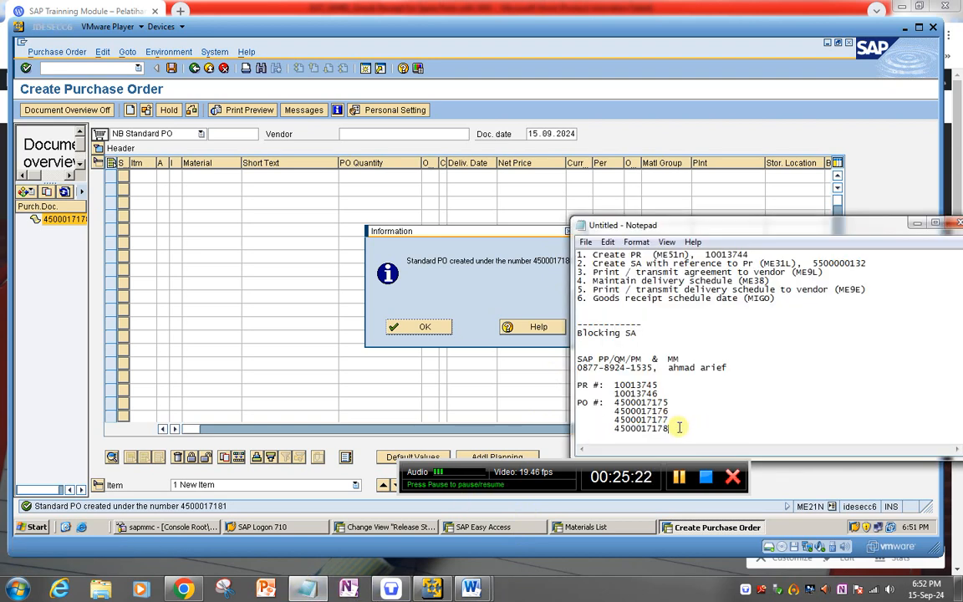
key("Return")
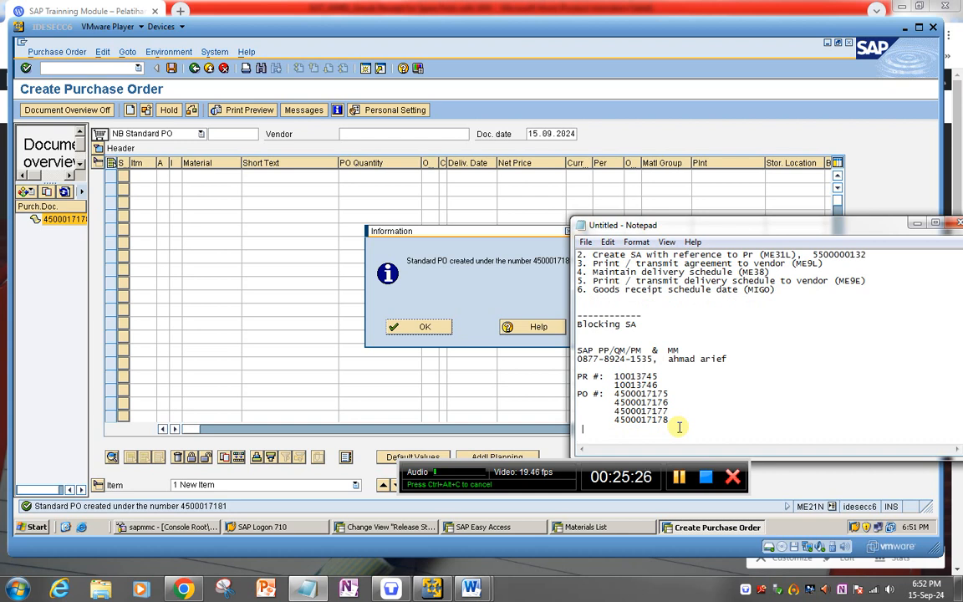
key("ctrl+v")
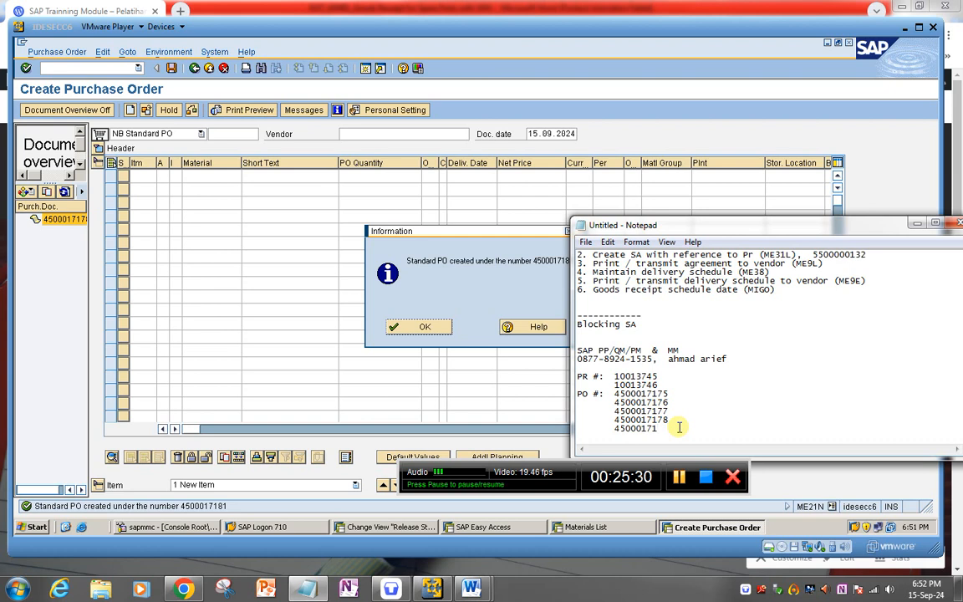
left_click_drag(754, 228, 828, 232)
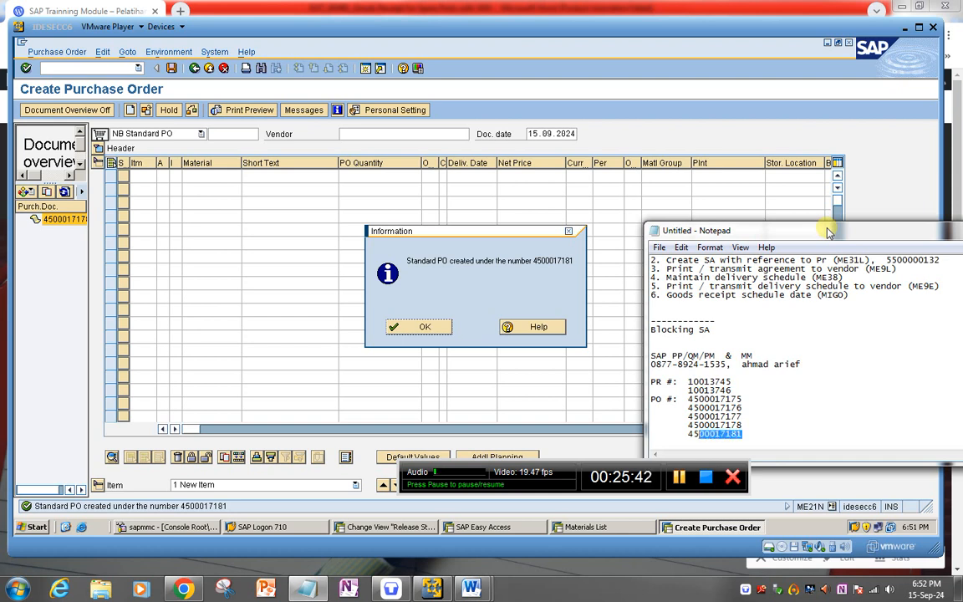
key("shift+Left")
key("shift+Left")
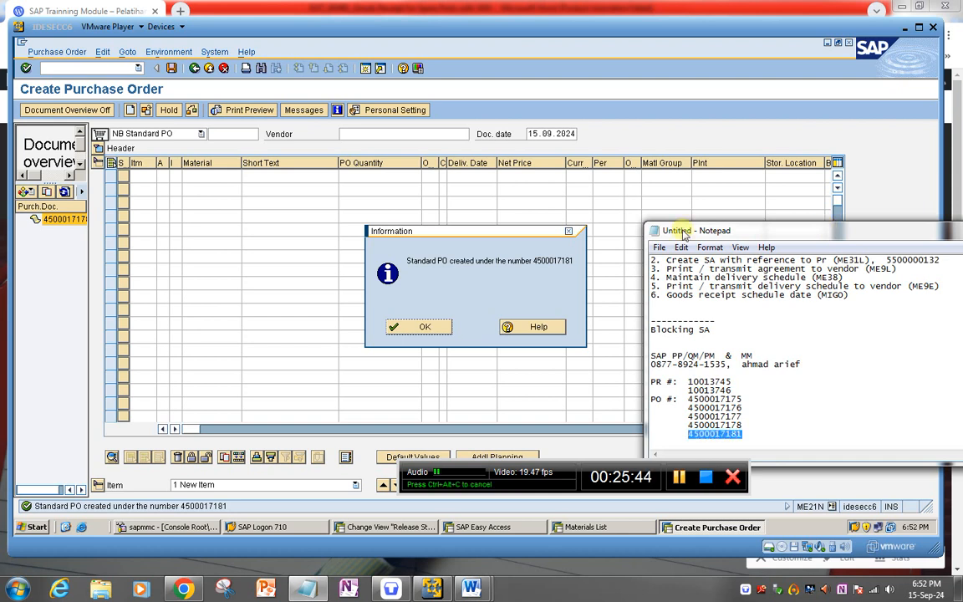
Step: Acknowledge the PO creation message and open purchase order display with /nme23n
left_click(440, 326)
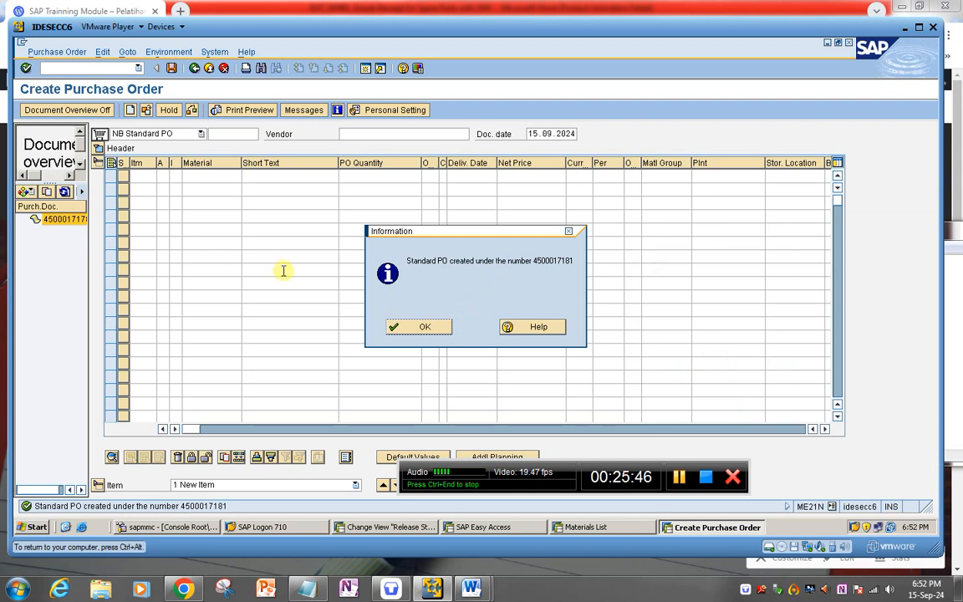
left_click(419, 329)
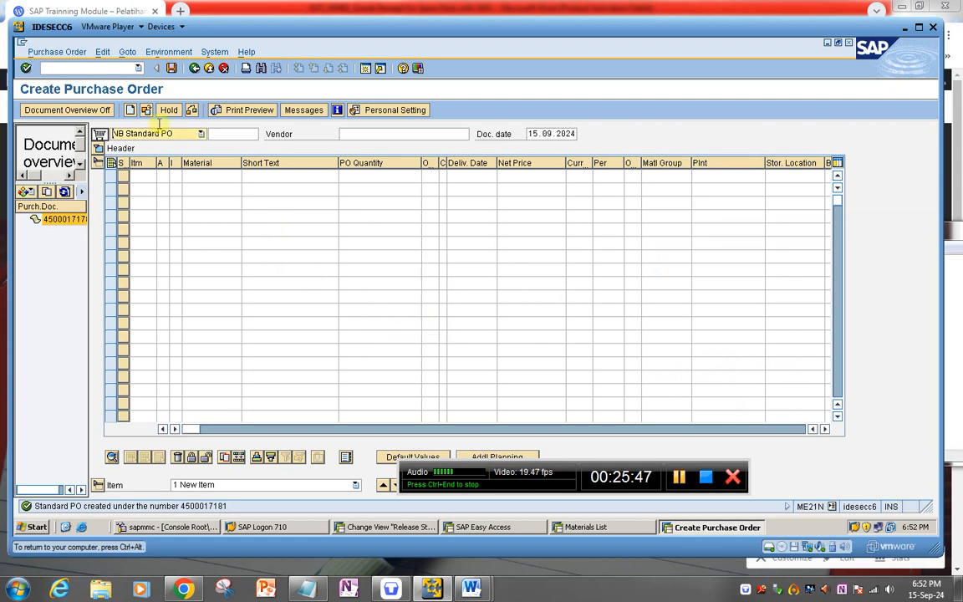
left_click(58, 52)
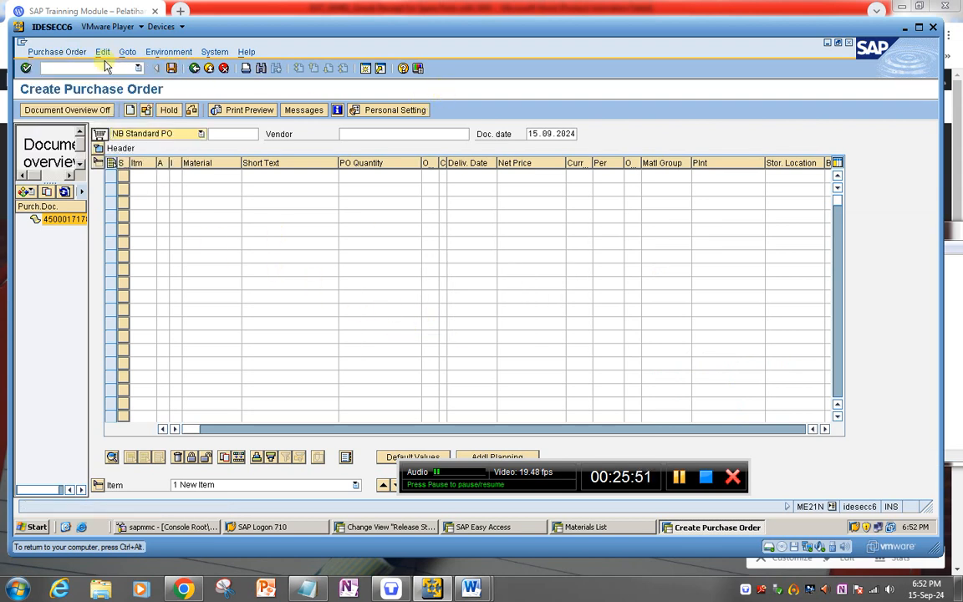
left_click(82, 65)
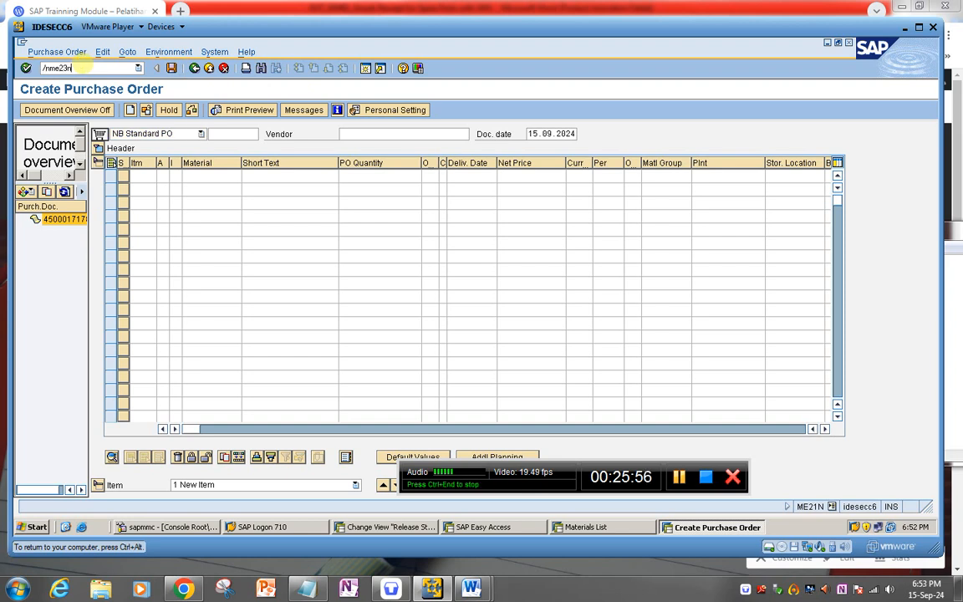
key("Return")
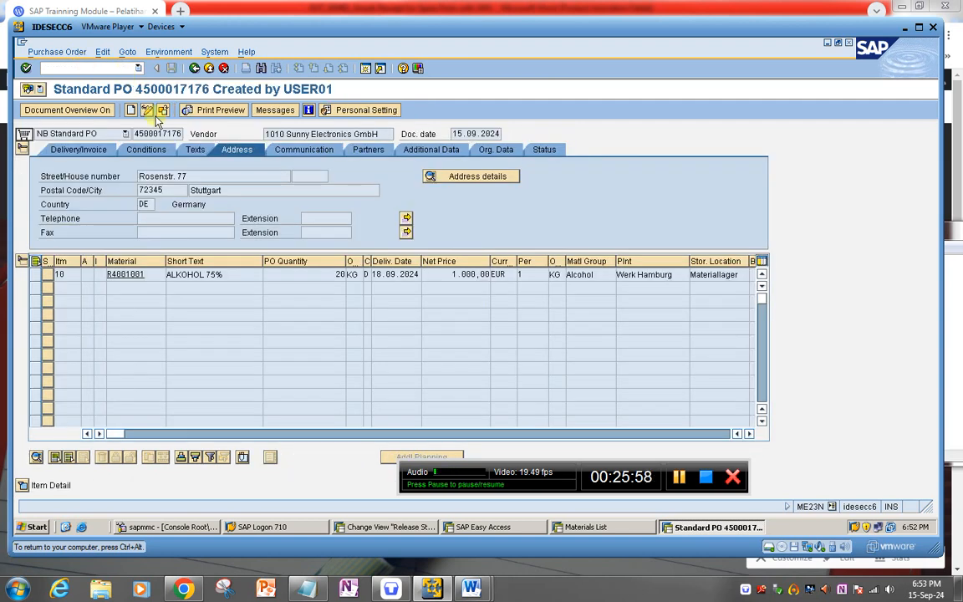
Step: Display the newly created purchase order by its number and show its header release strategy details
left_click(163, 110)
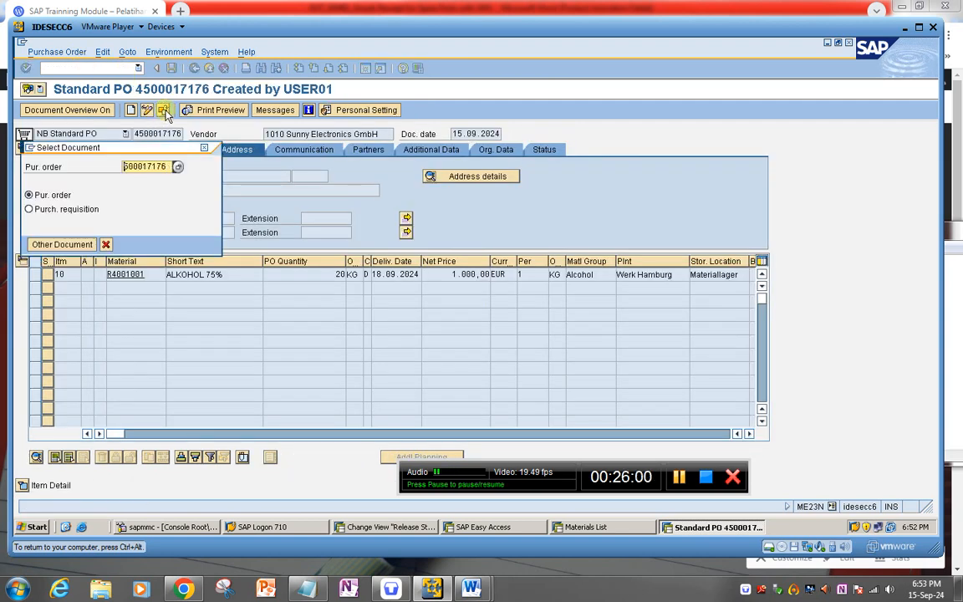
key("Delete")
type("4500017181")
key("Return")
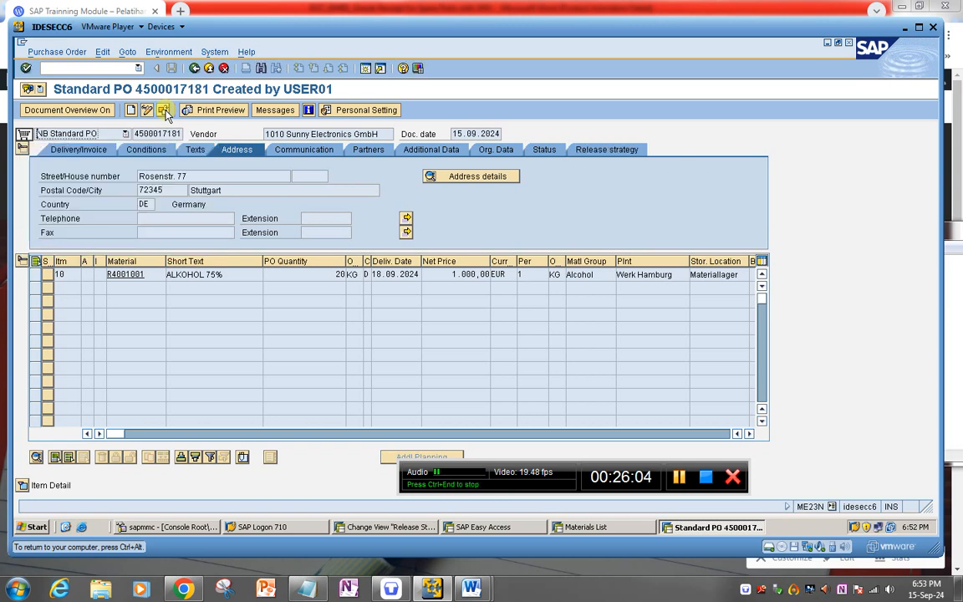
left_click(605, 150)
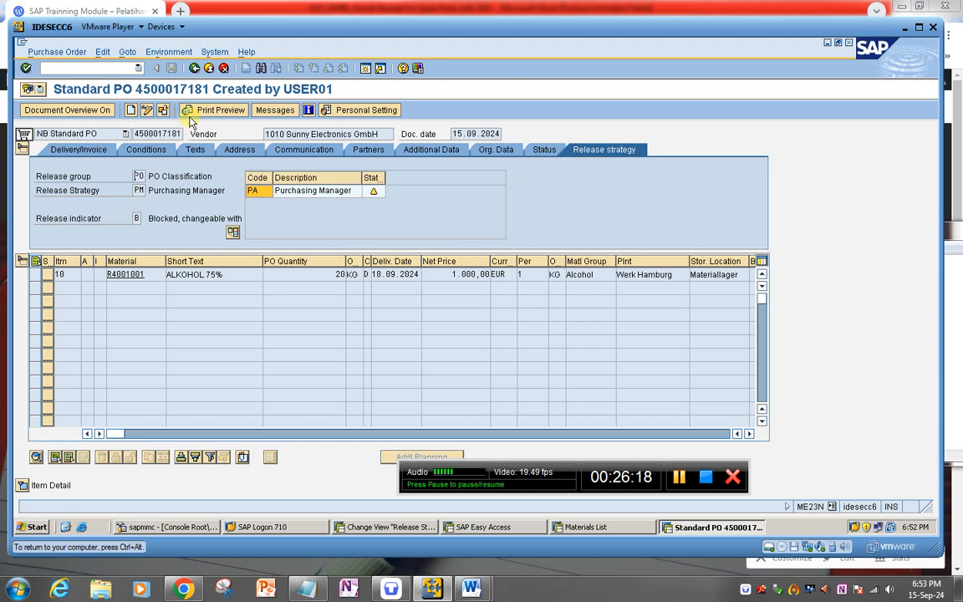
Step: Select the displayed purchase order's number and return to SAP Easy Access with /n
left_click_drag(132, 134, 203, 146)
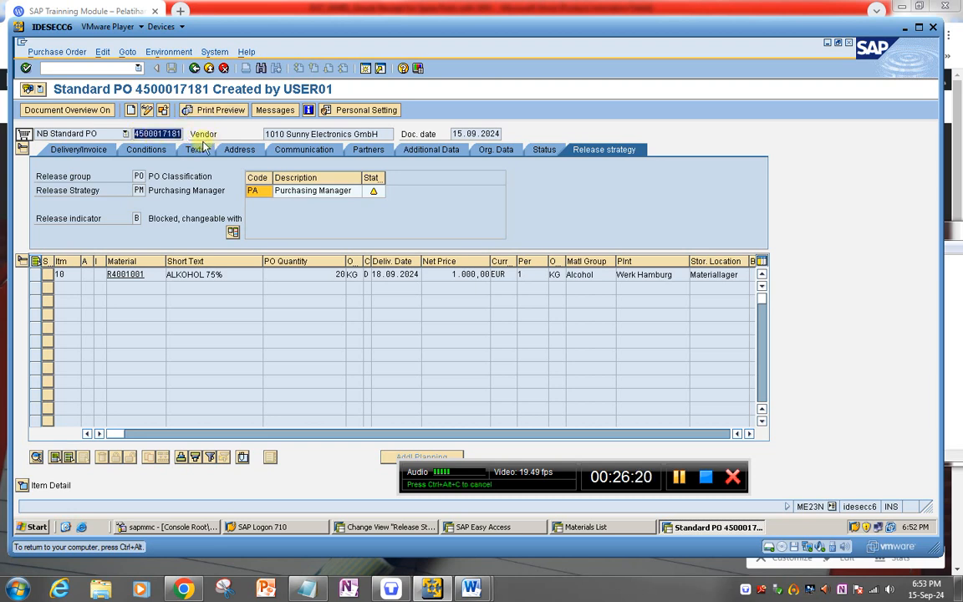
left_click(90, 67)
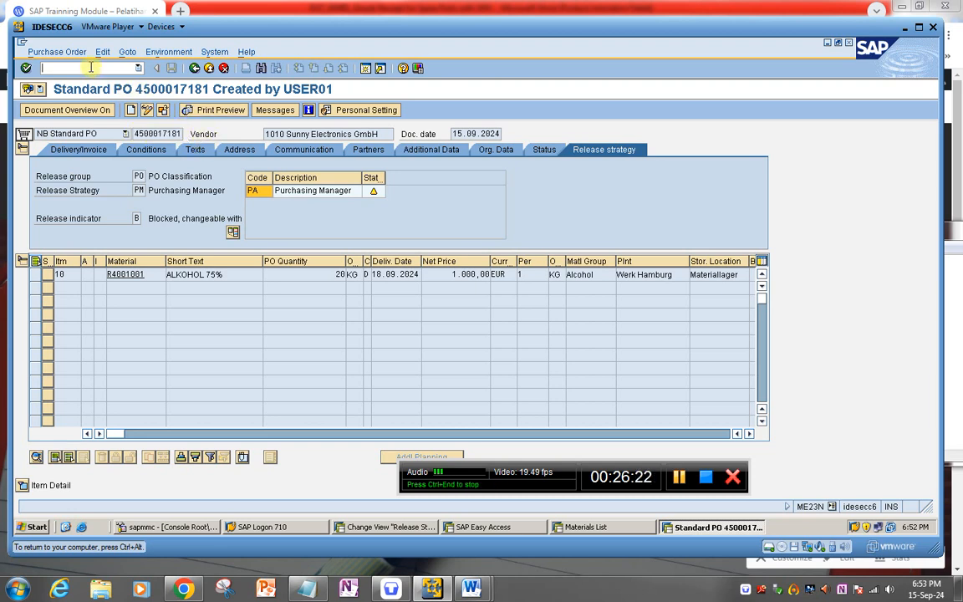
type("/n")
key("Return")
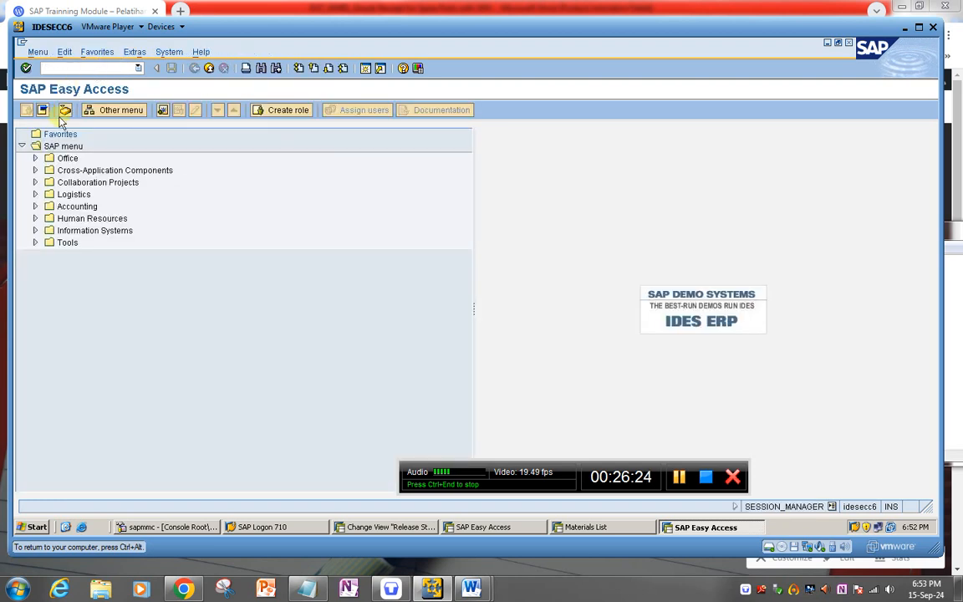
Step: Open the individual purchase order release transaction ME29N under Logistics, Materials Management, Purchasing
left_click(35, 194)
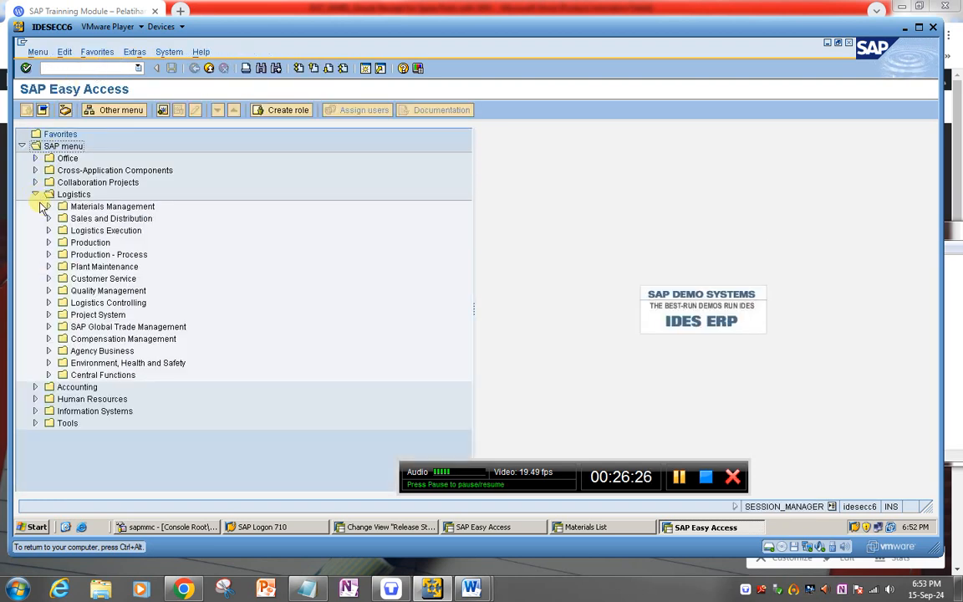
left_click(49, 207)
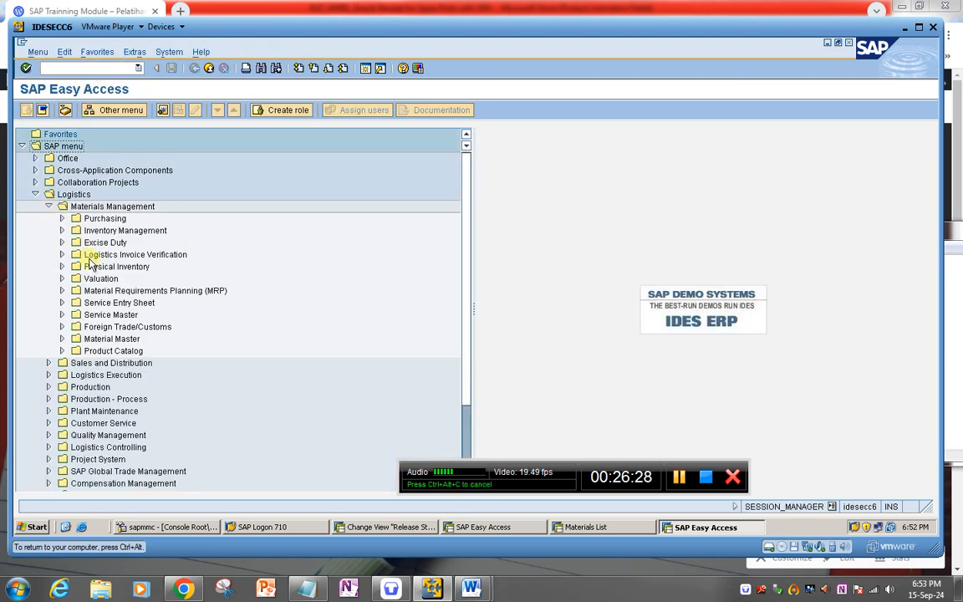
left_click(62, 219)
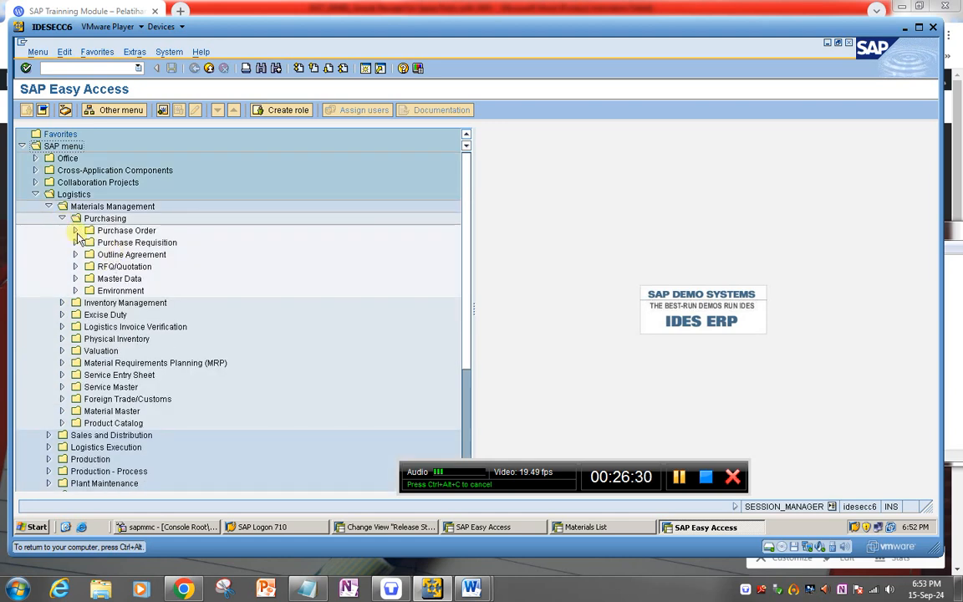
left_click(75, 230)
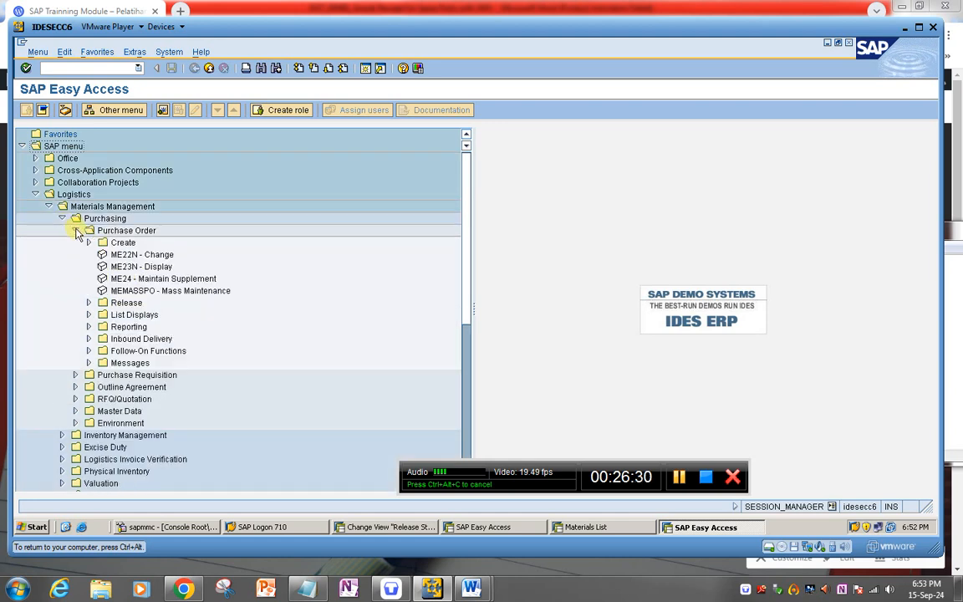
left_click(88, 302)
left_click(199, 315)
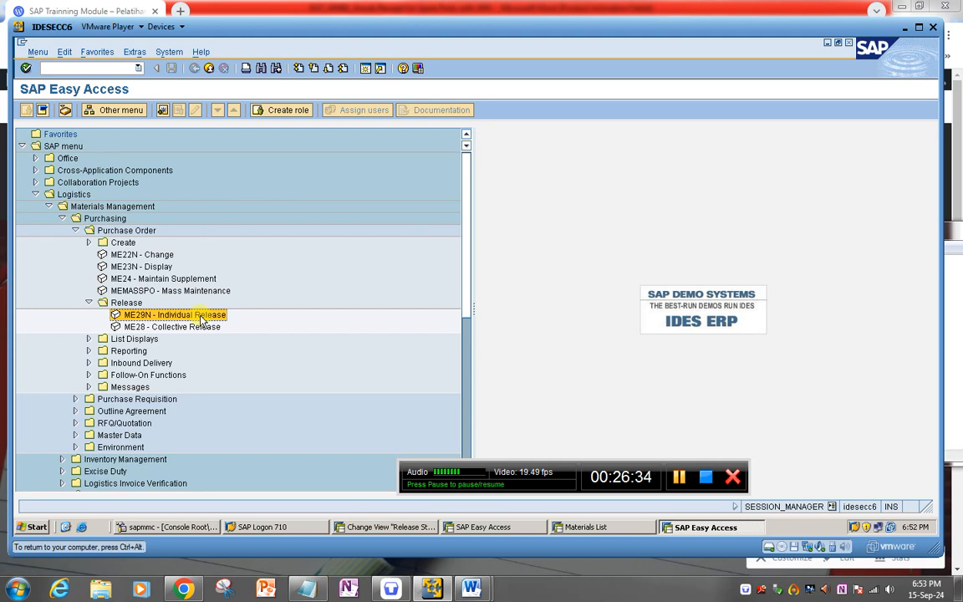
double_click(200, 317)
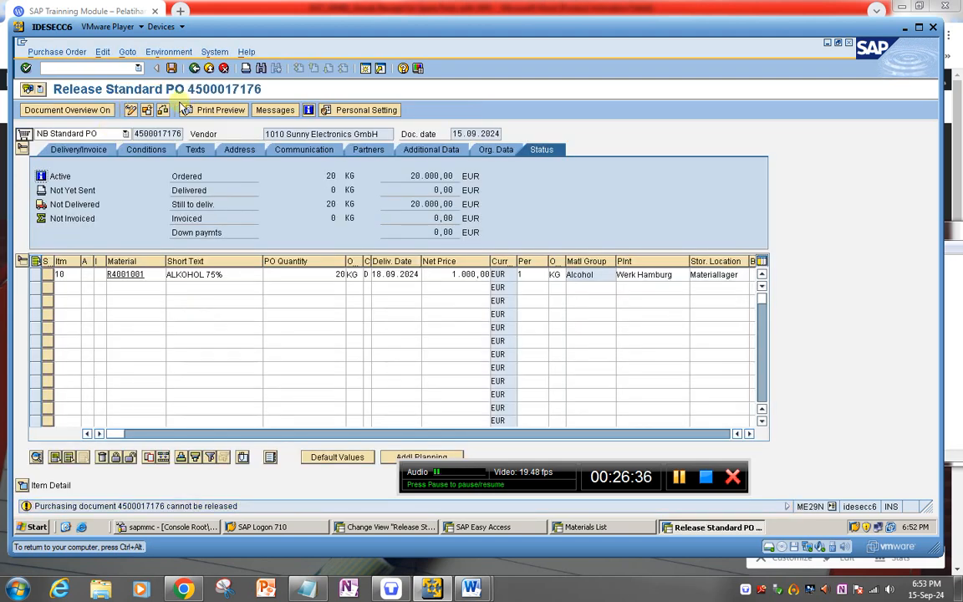
left_click(162, 110)
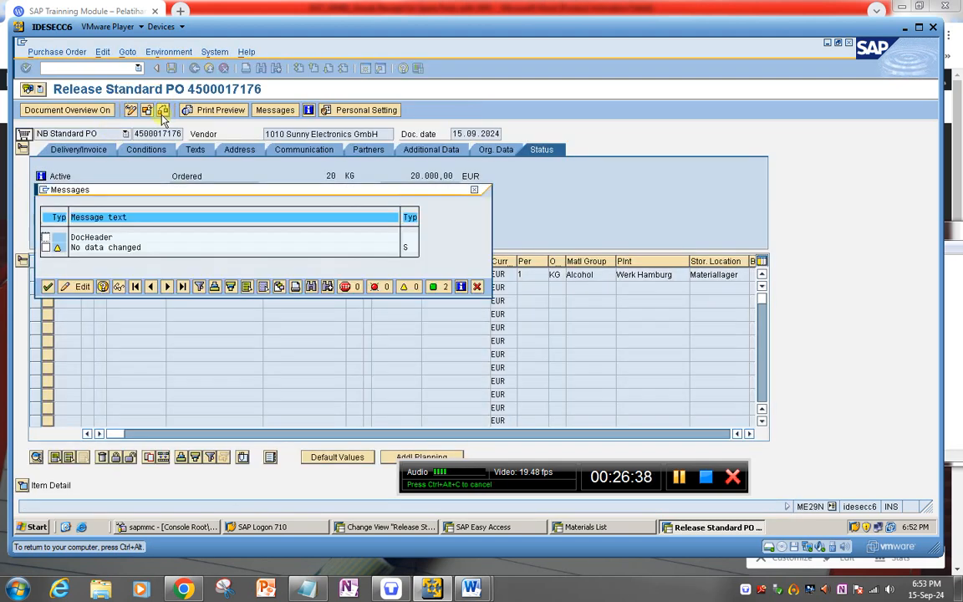
left_click_drag(476, 191, 476, 192)
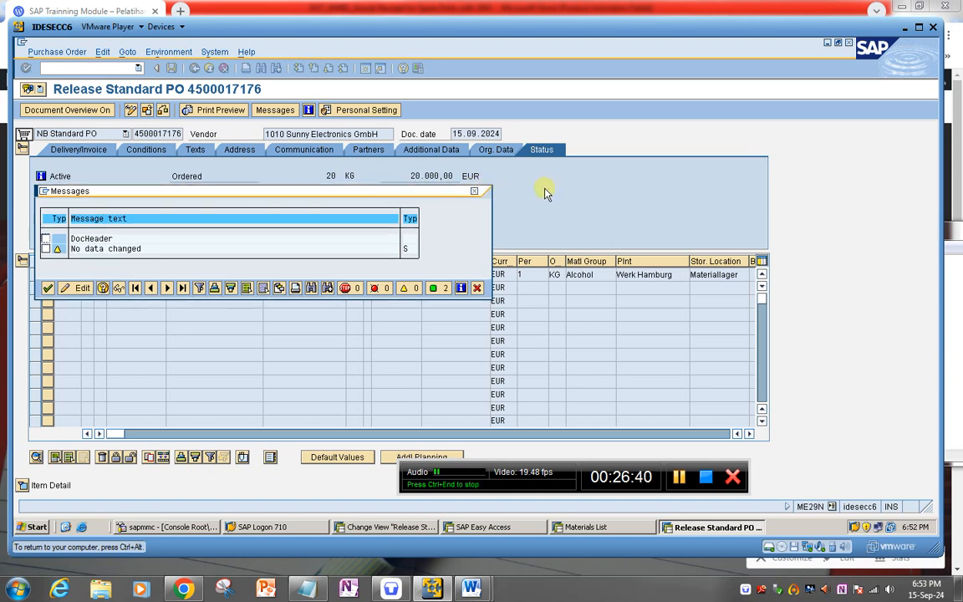
left_click(476, 288)
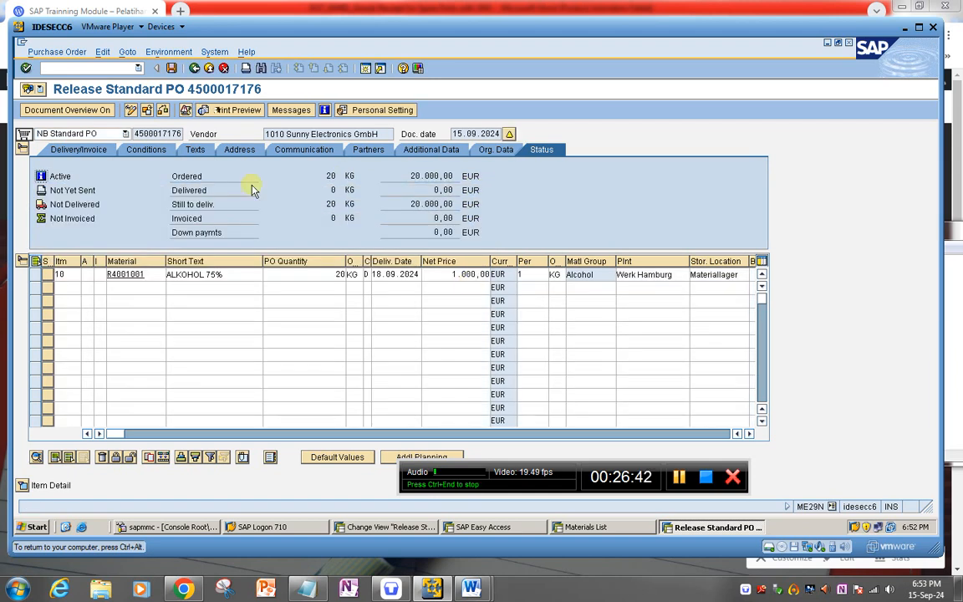
Step: Load the newly created purchase order for release and show its header release strategy
left_click(147, 110)
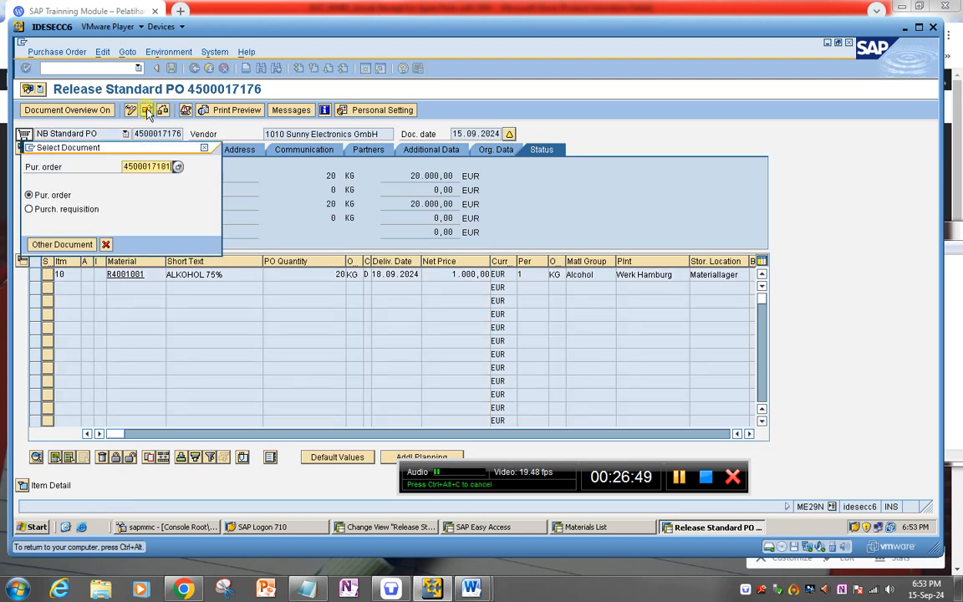
key("Return")
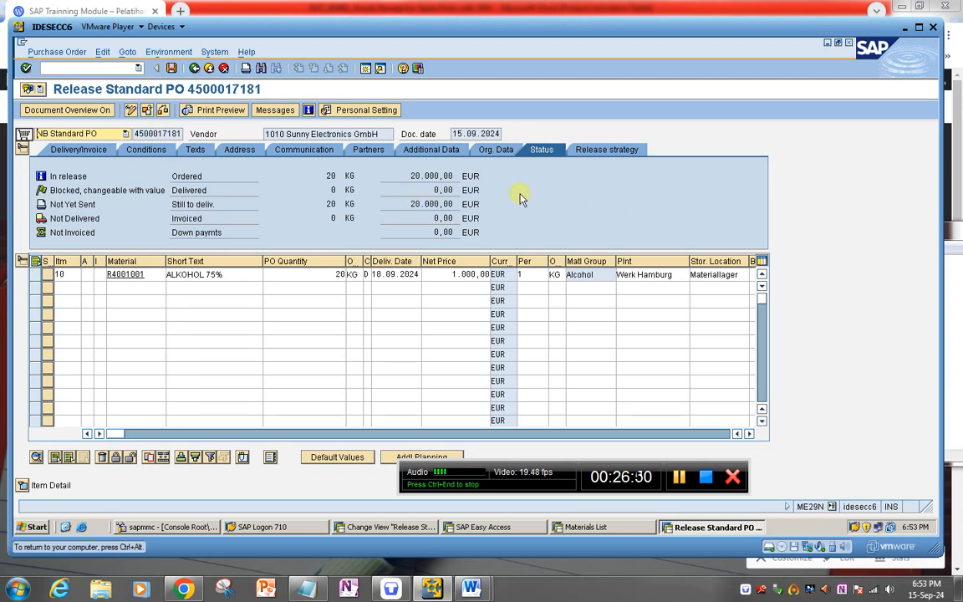
left_click(604, 149)
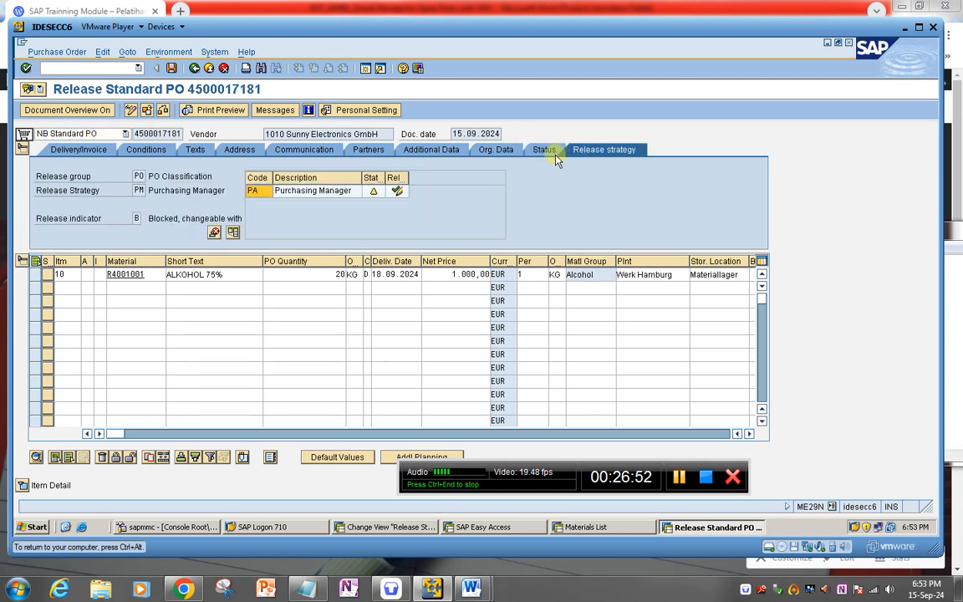
Step: Release the purchase order with Purchasing Manager release code PA and save it, acknowledging the change message
left_click(397, 191)
left_click(421, 326)
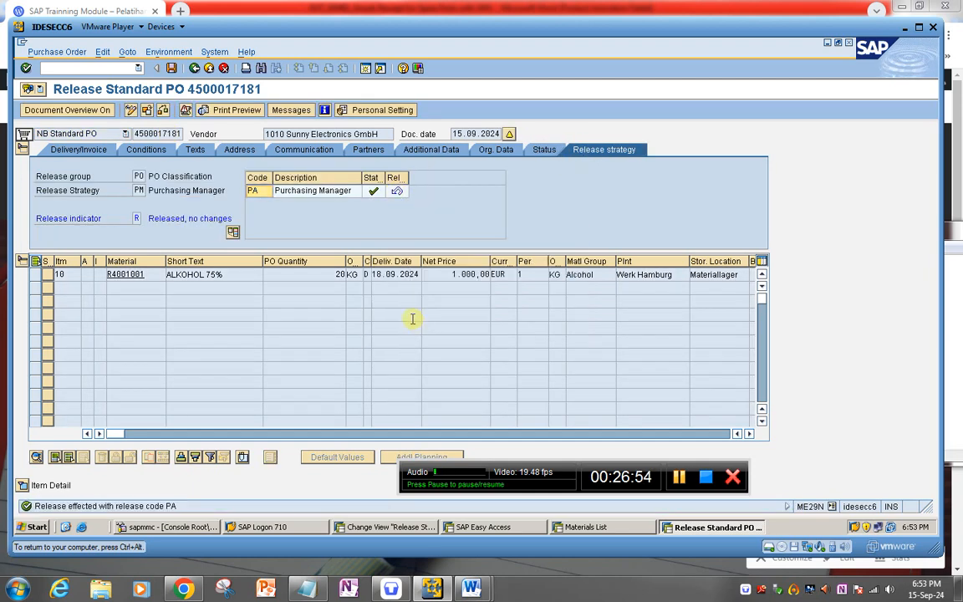
left_click(171, 68)
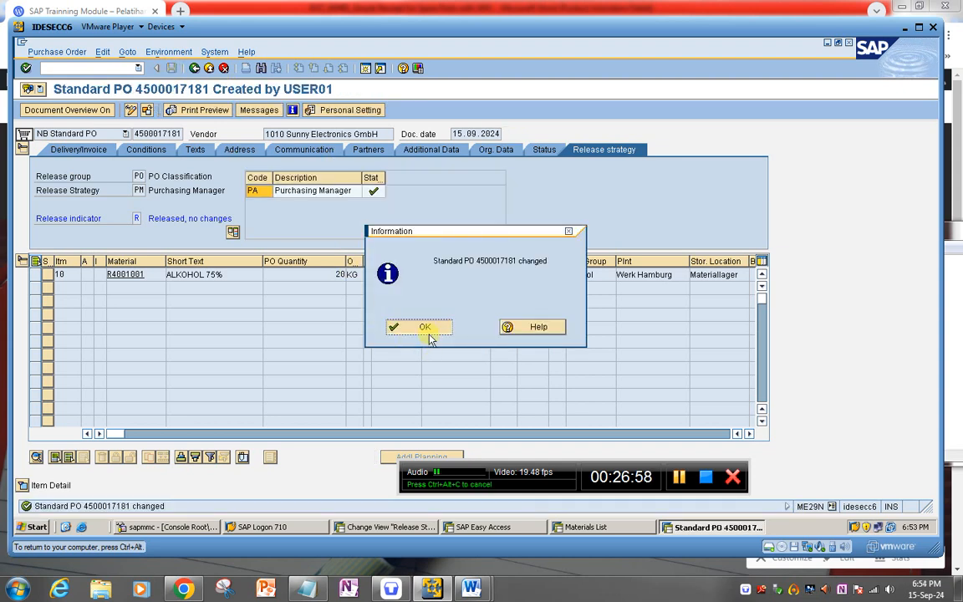
left_click(421, 326)
Step: Open purchase order display with /nme23n
left_click(73, 68)
type("/")
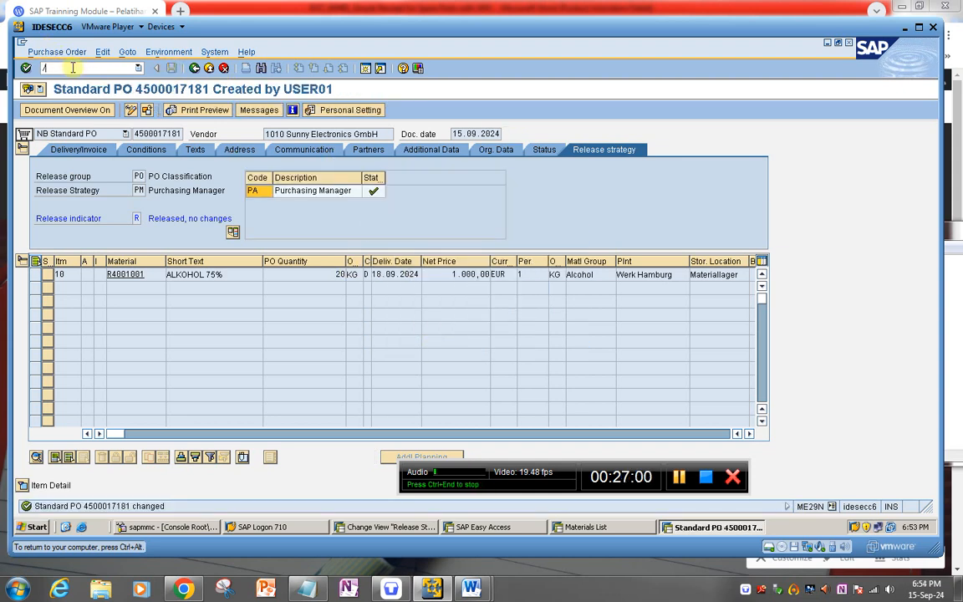
type("nme23n")
key("Return")
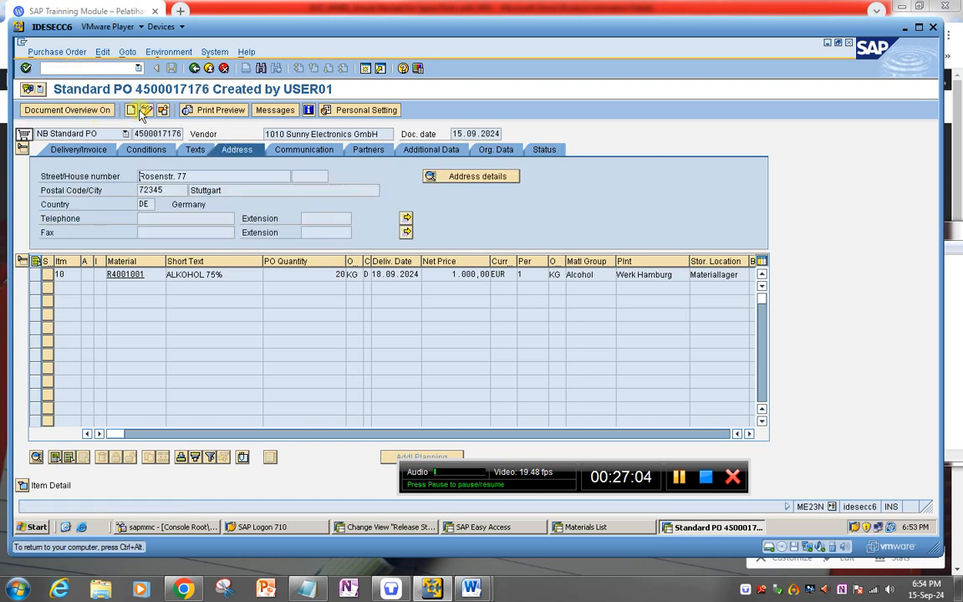
Step: Display the released purchase order by its number and show its release strategy and release code status
left_click(161, 113)
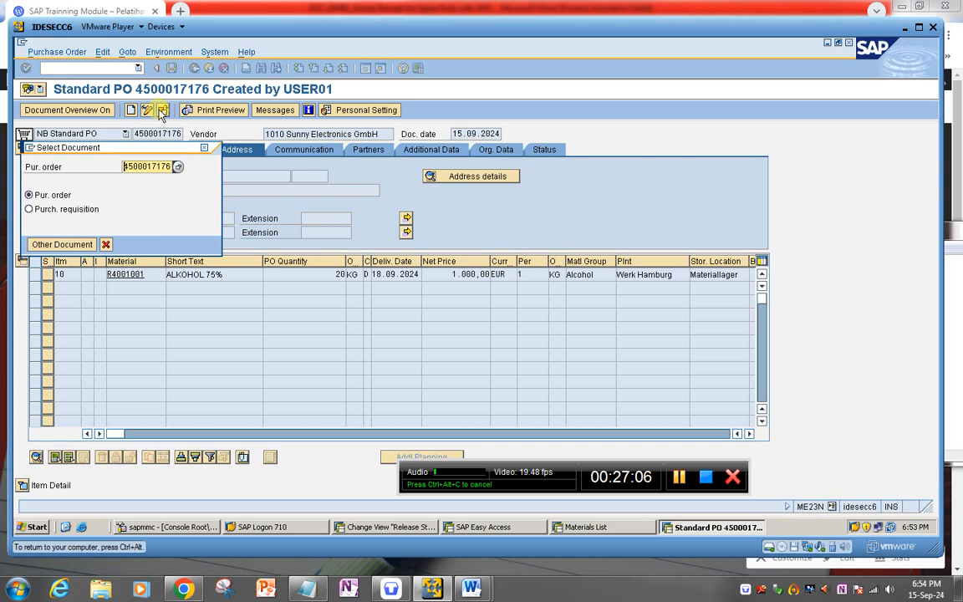
type("5500017181")
key("Return")
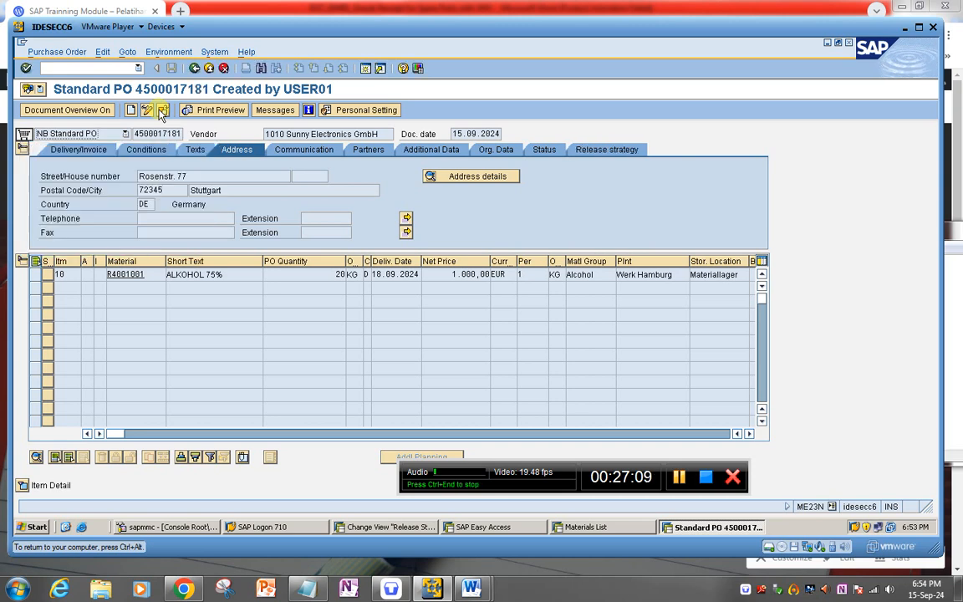
left_click(614, 149)
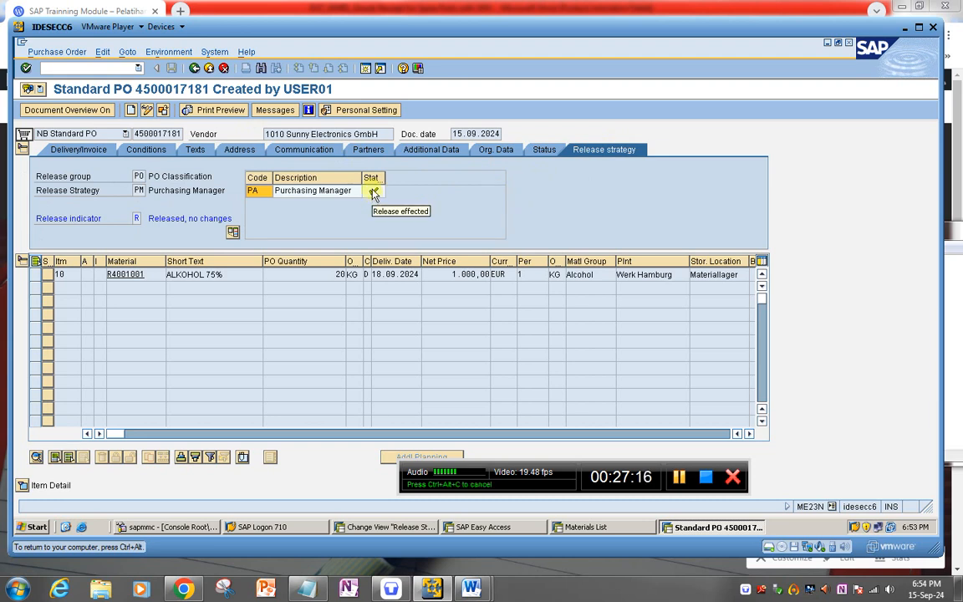
left_click_drag(594, 460, 727, 464)
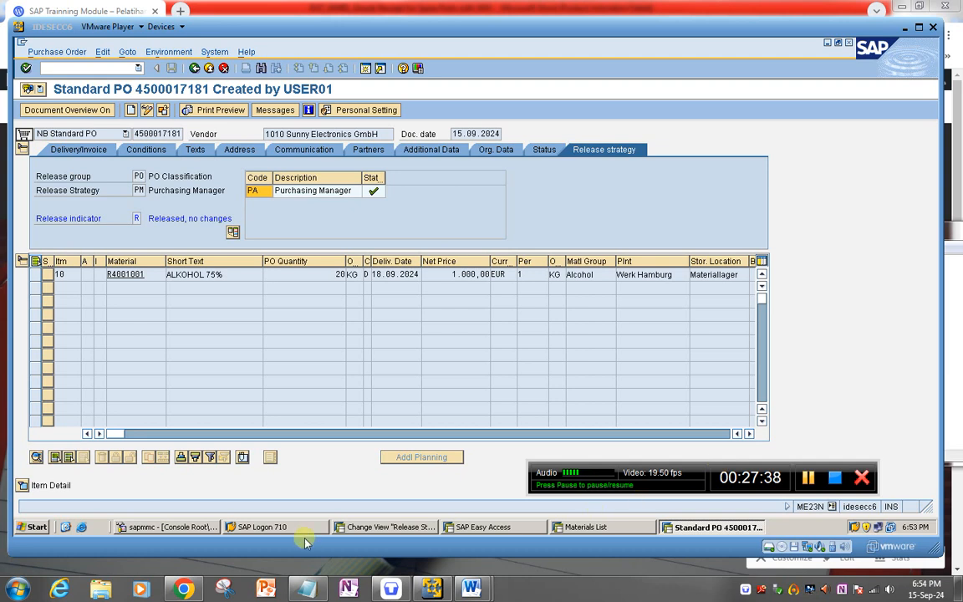
Step: Switch to the release strategies customizing session and return to the purchase order nodes of the IMG structure
left_click(398, 527)
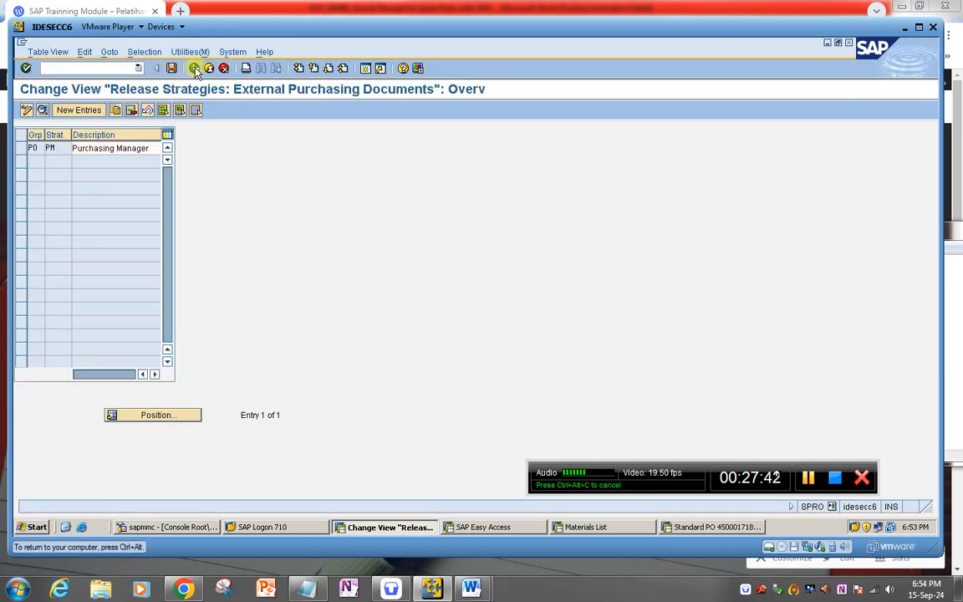
left_click(193, 68)
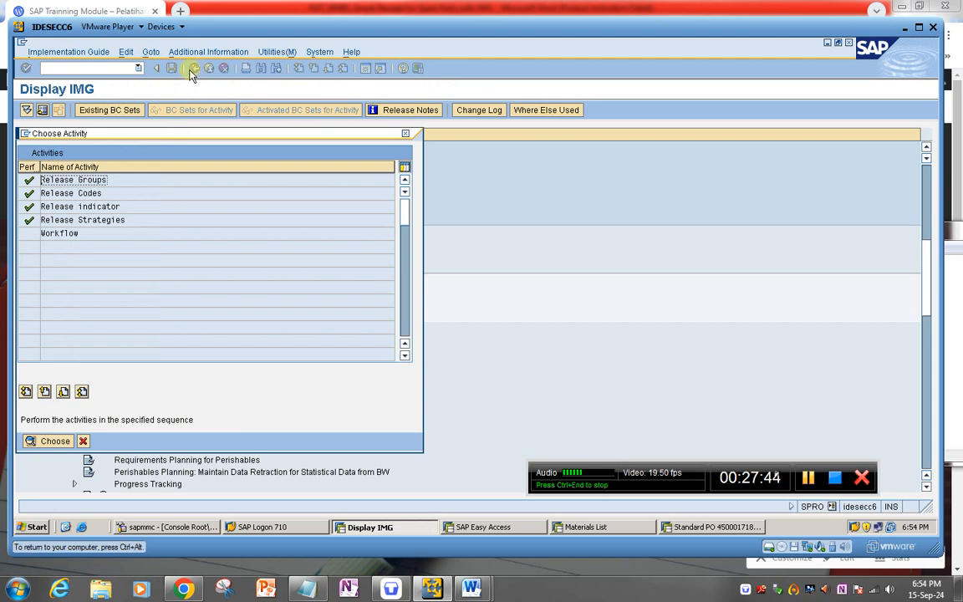
left_click(407, 135)
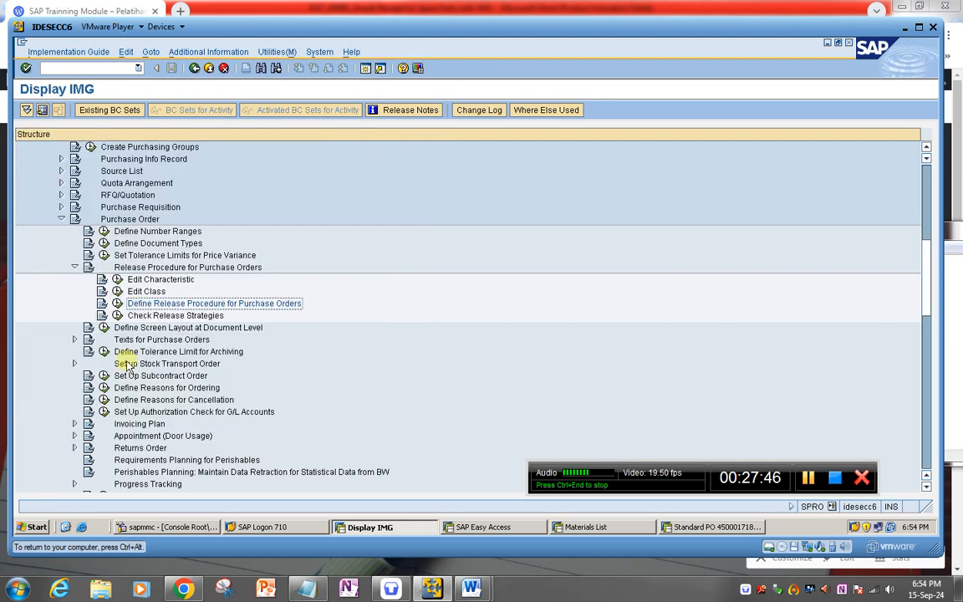
Step: Open characteristic PO_TYPE2 for editing and examine its allowed values and the free rows for further document types
left_click(118, 279)
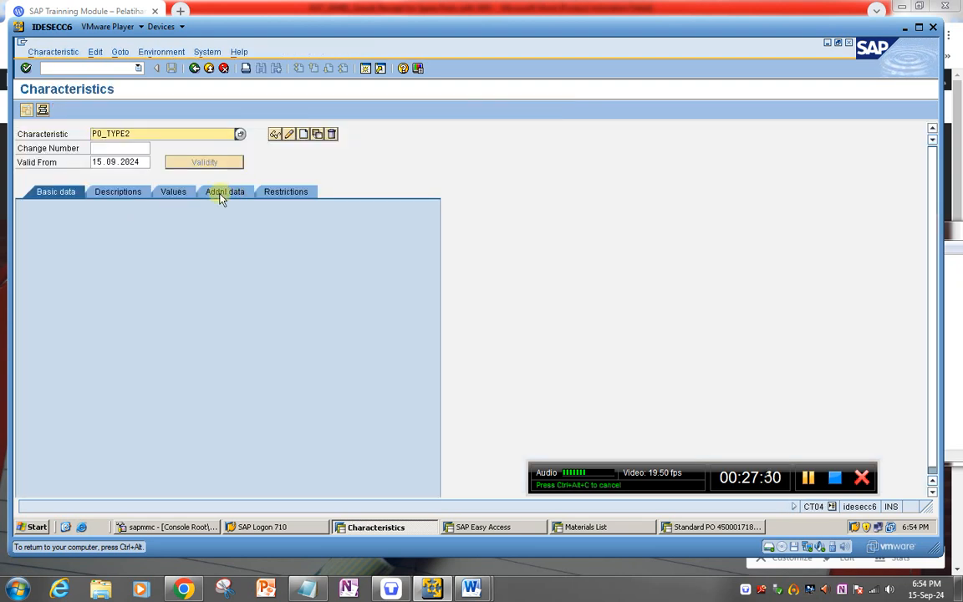
left_click(180, 194)
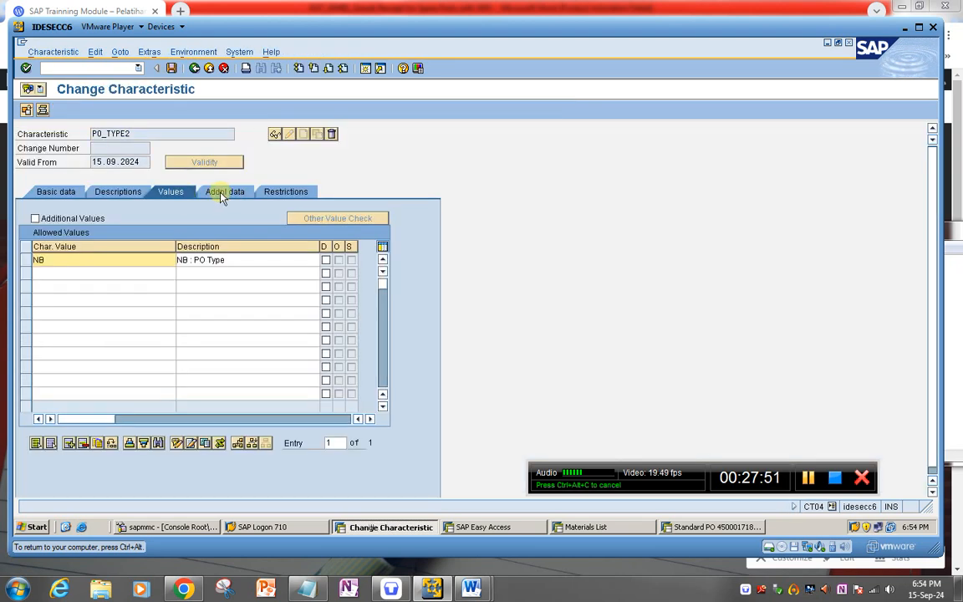
left_click(118, 273)
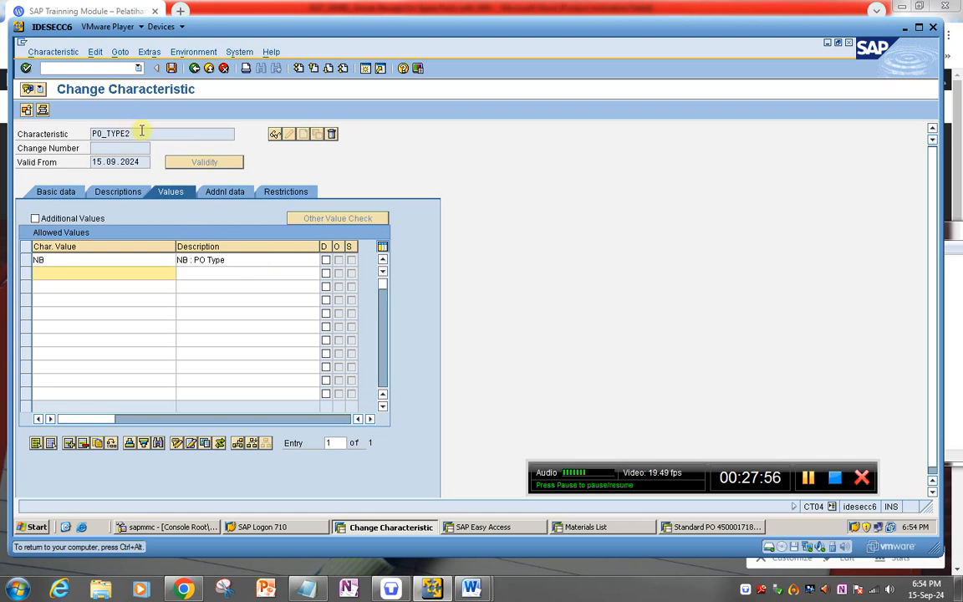
left_click(127, 288)
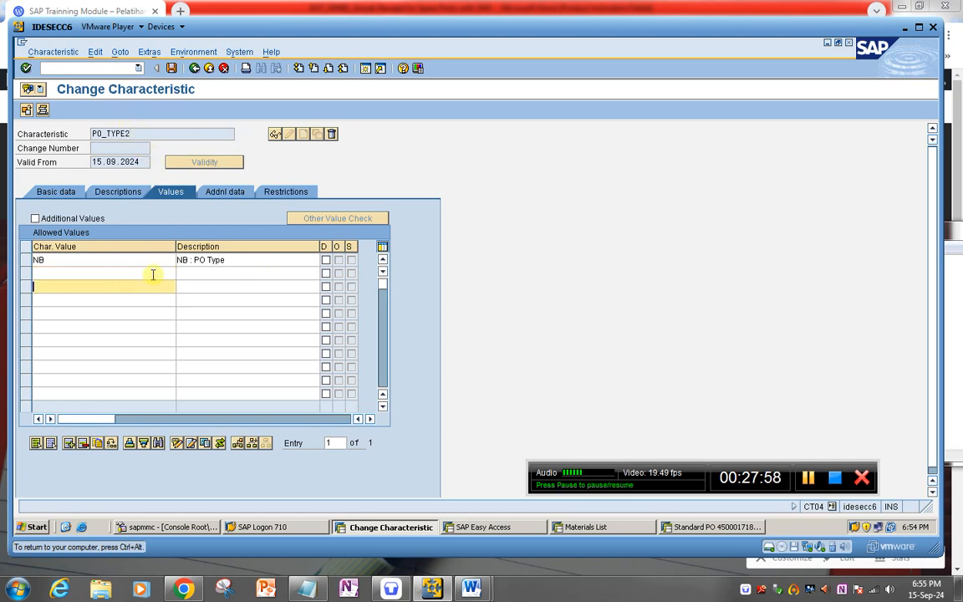
left_click(215, 273)
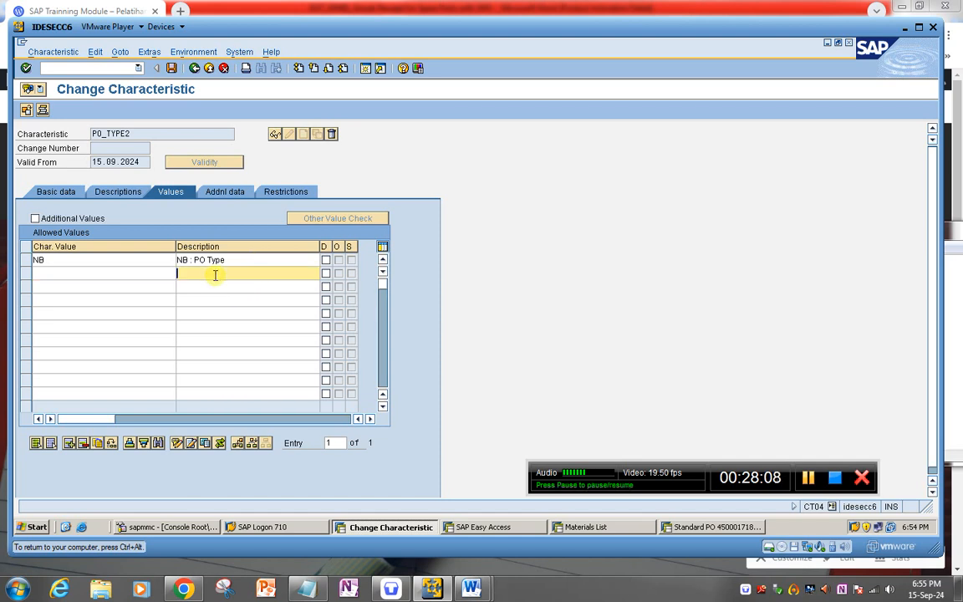
left_click(75, 274)
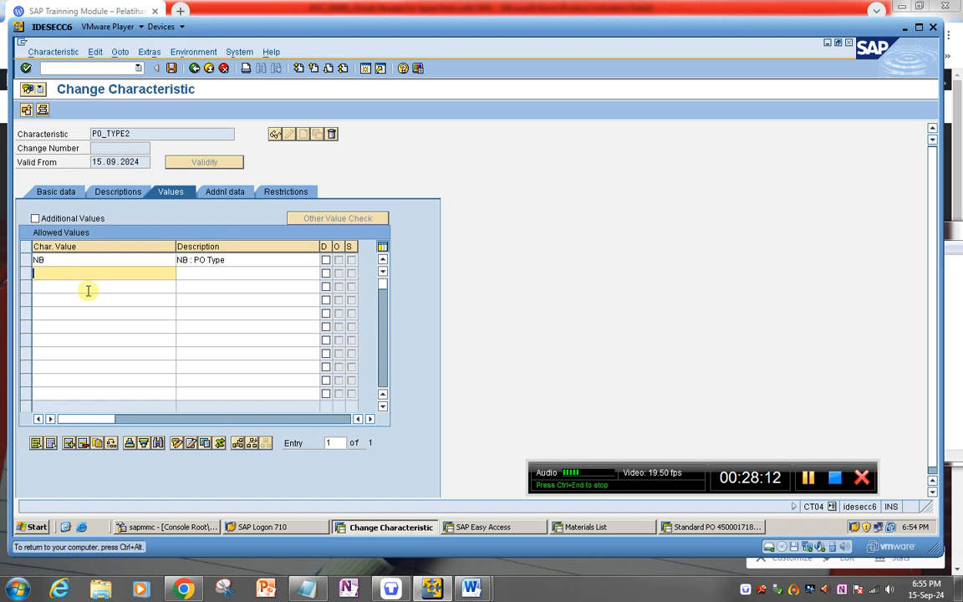
left_click(185, 274)
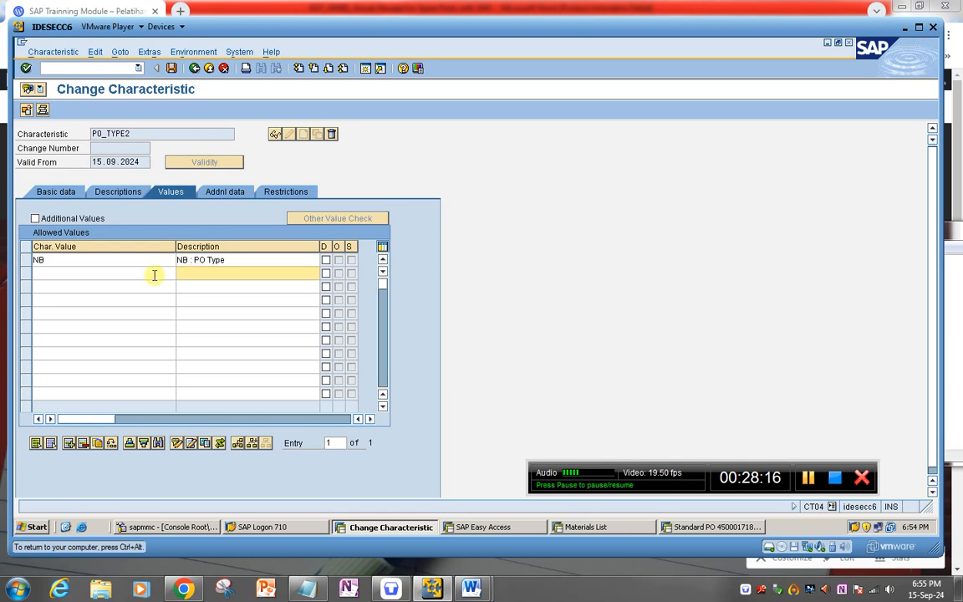
left_click(69, 294)
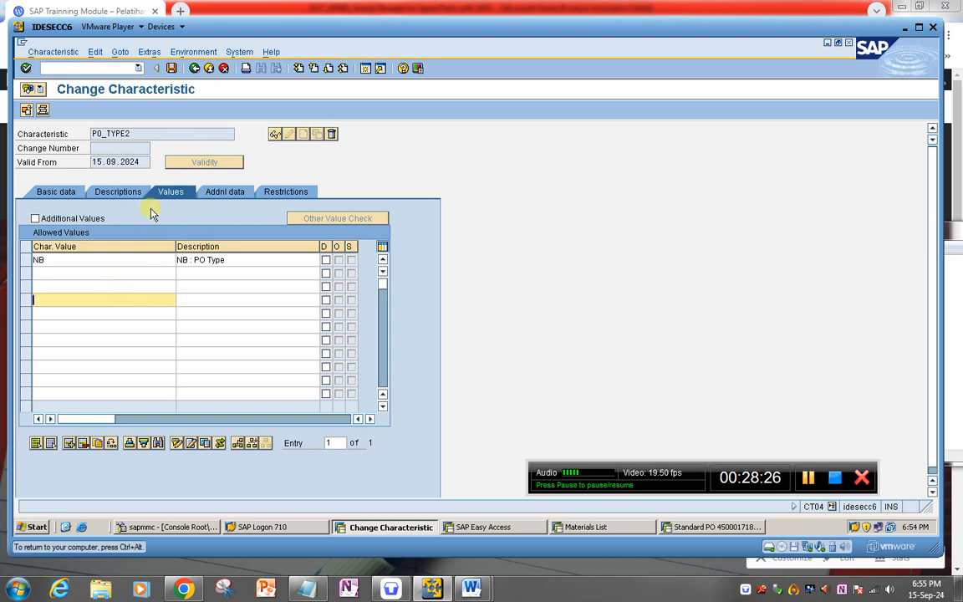
Step: Leave the characteristic and show the classification values of release strategy PM in release group PO
left_click(194, 68)
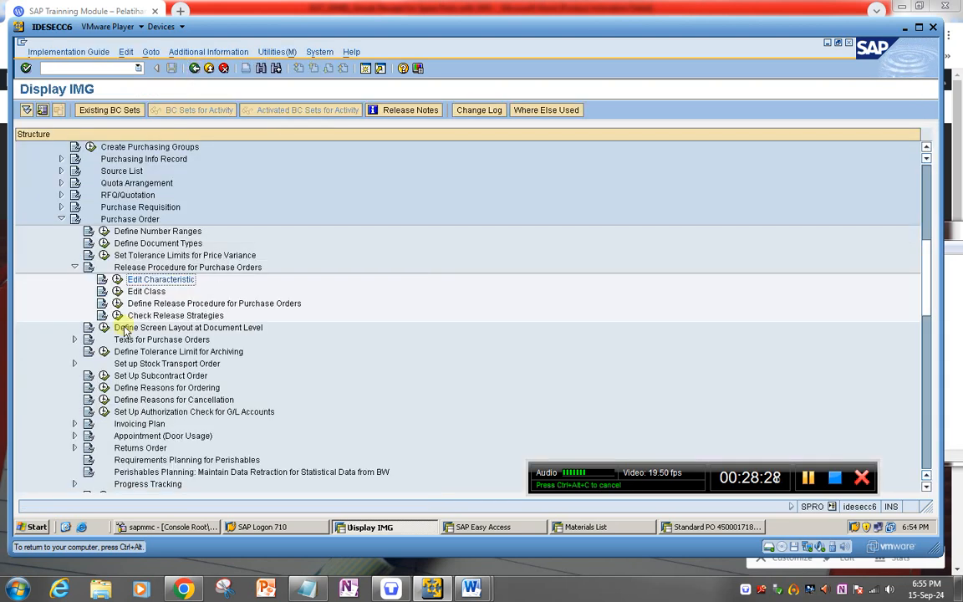
left_click(118, 304)
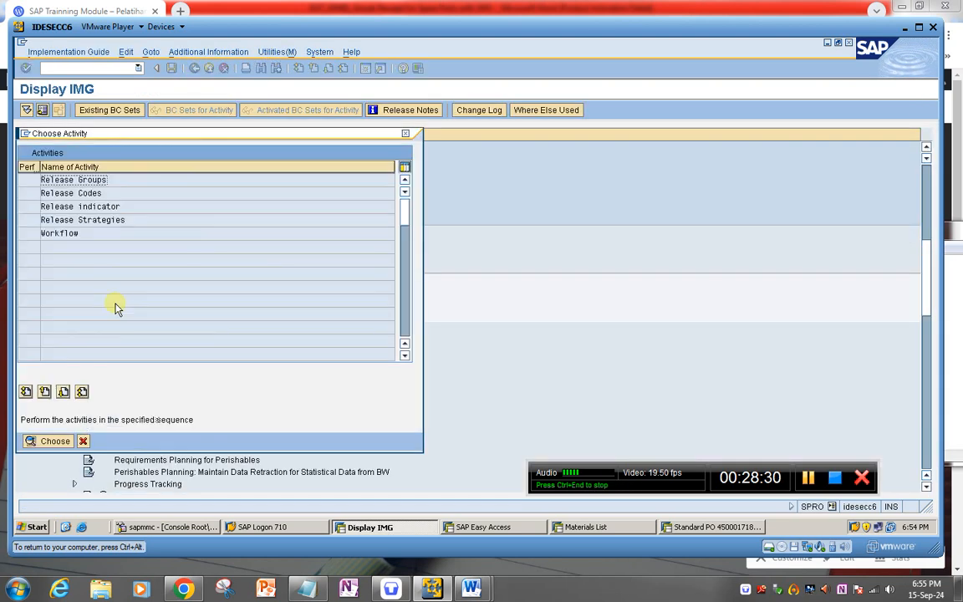
double_click(61, 219)
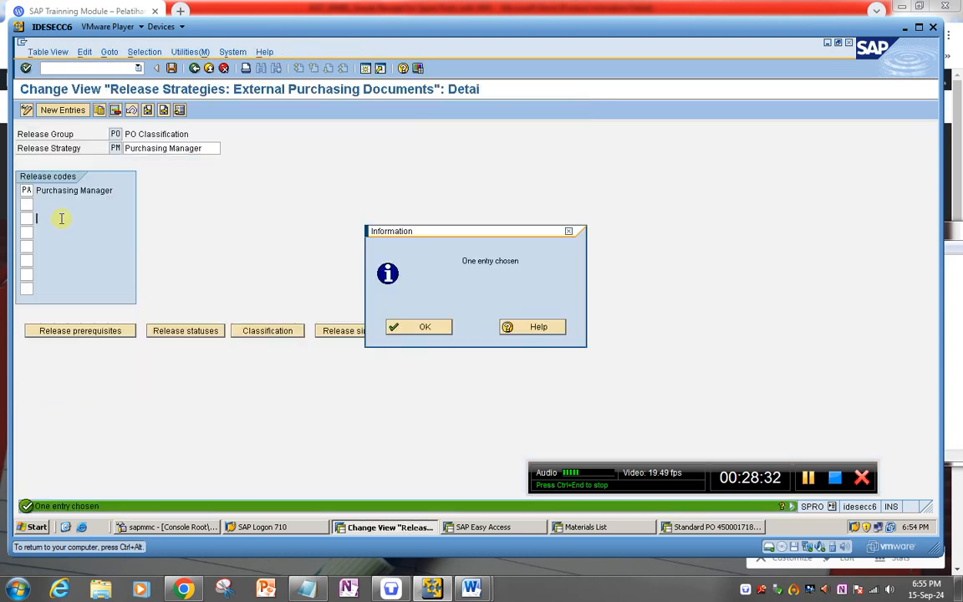
left_click(423, 329)
left_click(267, 330)
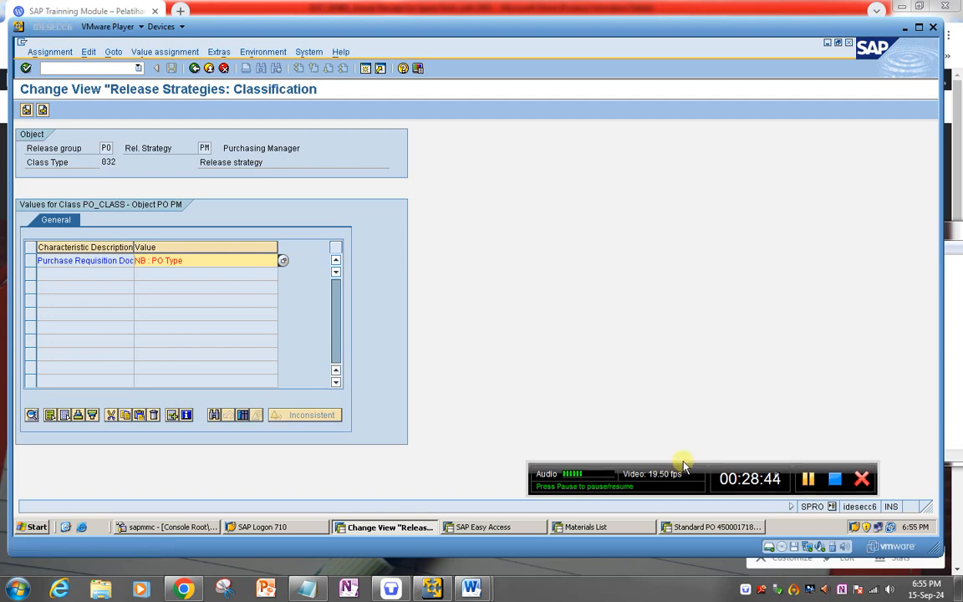
left_click_drag(683, 465, 646, 489)
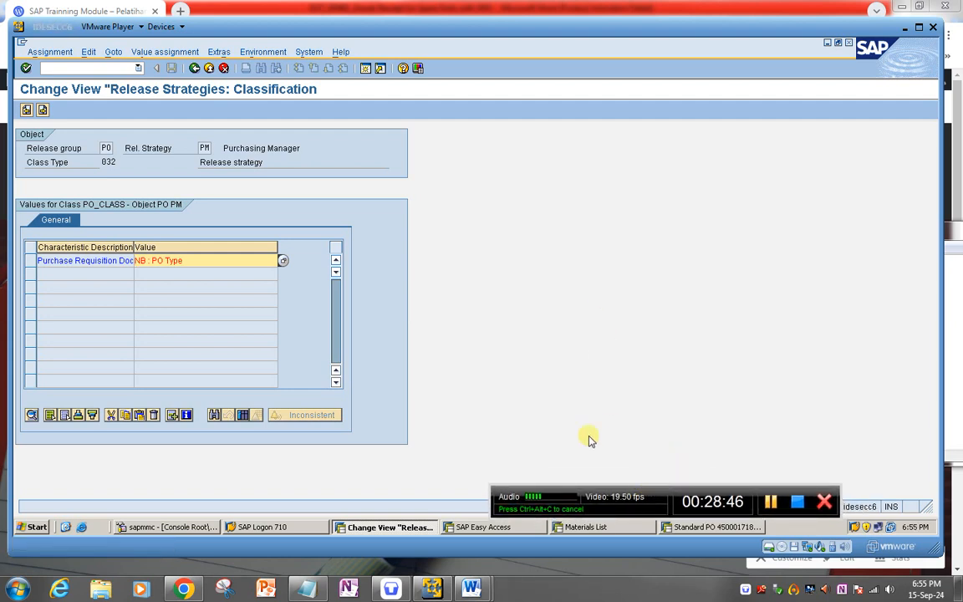